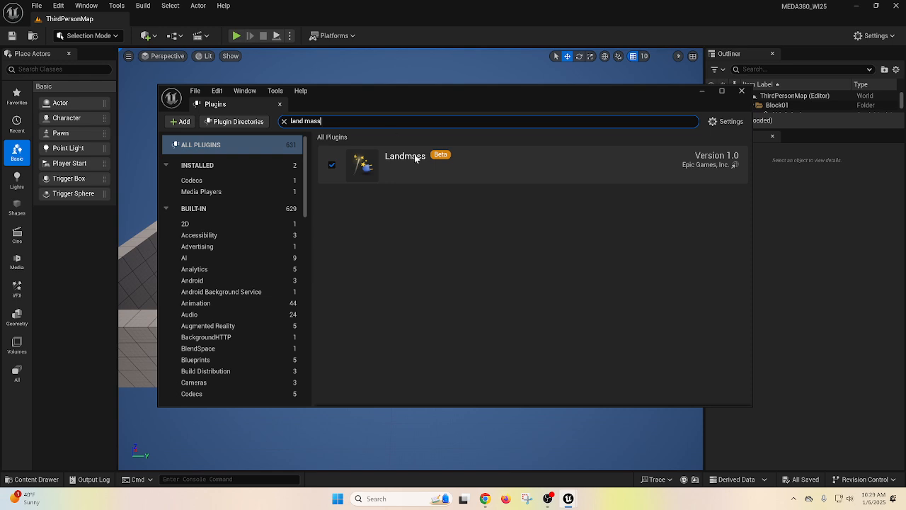
# Search the plugins for 'Actor palette', confirm Actor Palette is enabled, and close the Plugins window.
pyautogui.moveTo(323, 121); pyautogui.dragTo(272, 117)
pyautogui.write('Actor pal')
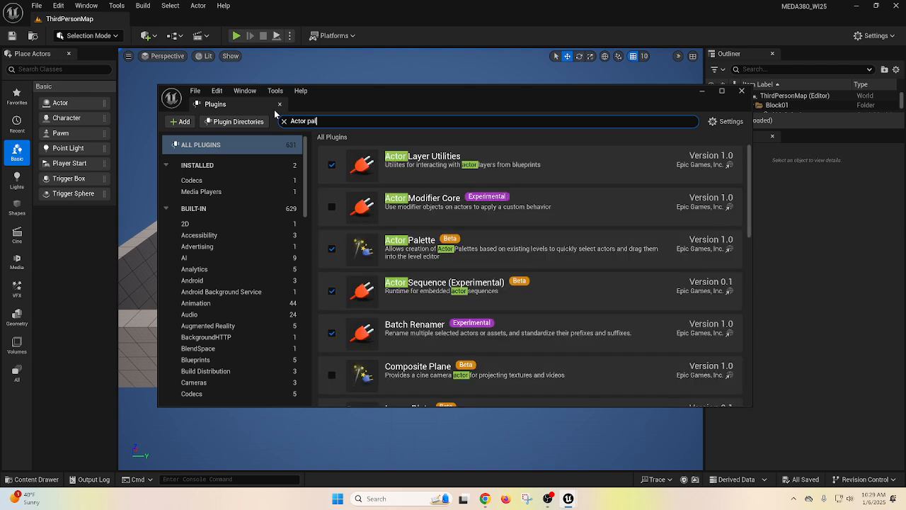
pyautogui.write('ette')
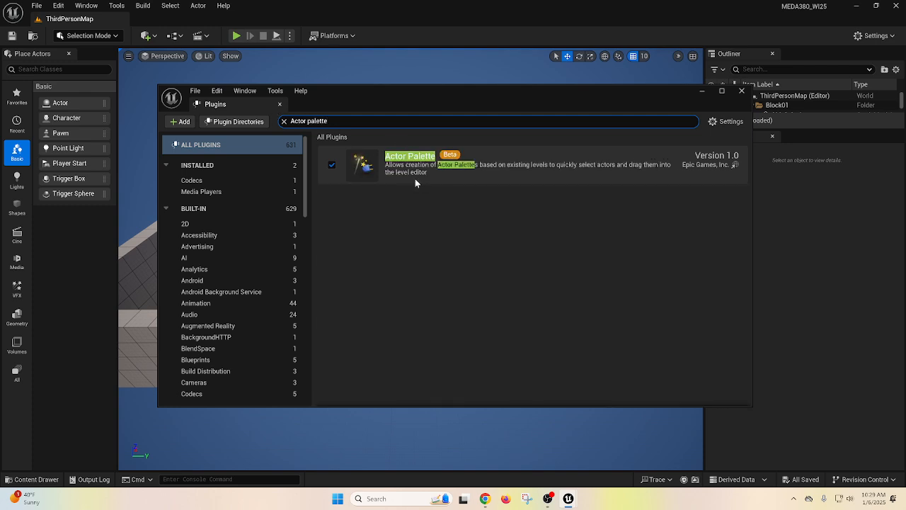
pyautogui.click(740, 92)
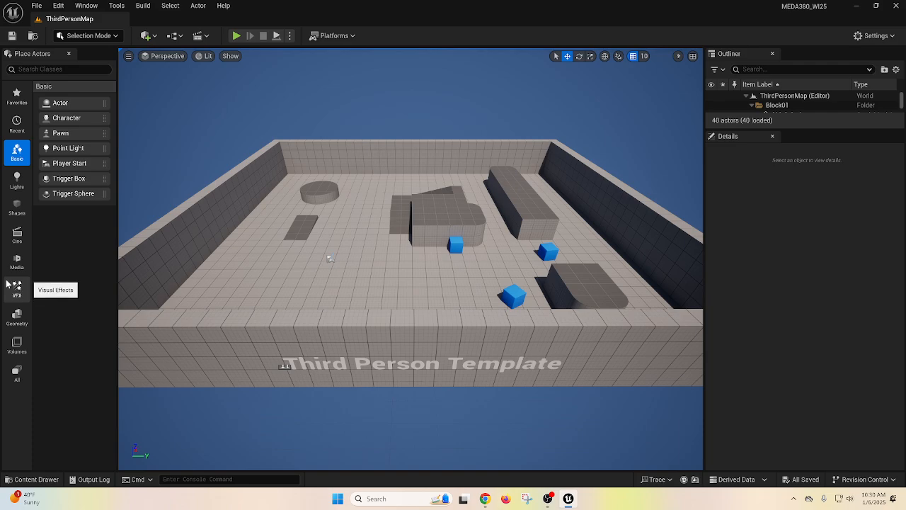
# Fly the viewport around the arena toward the raised blocks and blue cubes, dipping near the floor.
pyautogui.moveTo(362, 186); pyautogui.dragTo(358, 142, button='right')
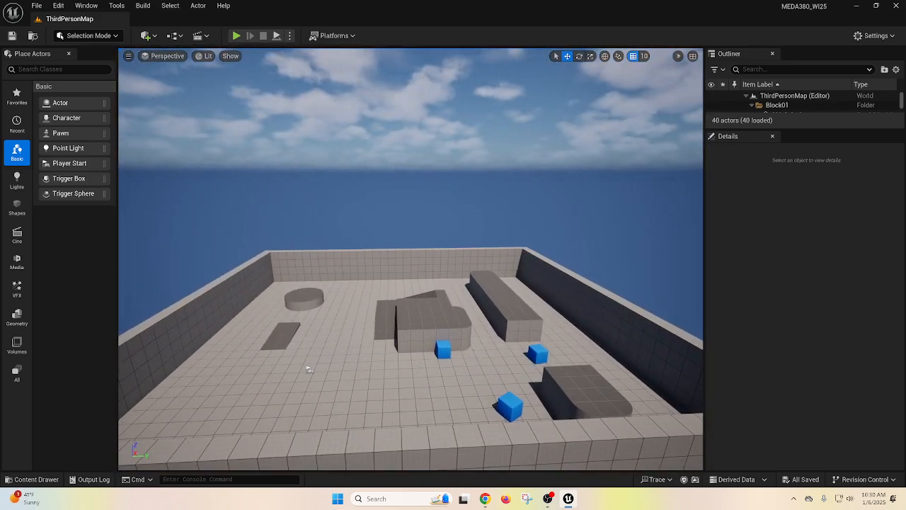
pyautogui.press('w')
pyautogui.press('a')
pyautogui.press('s')
pyautogui.press('d')
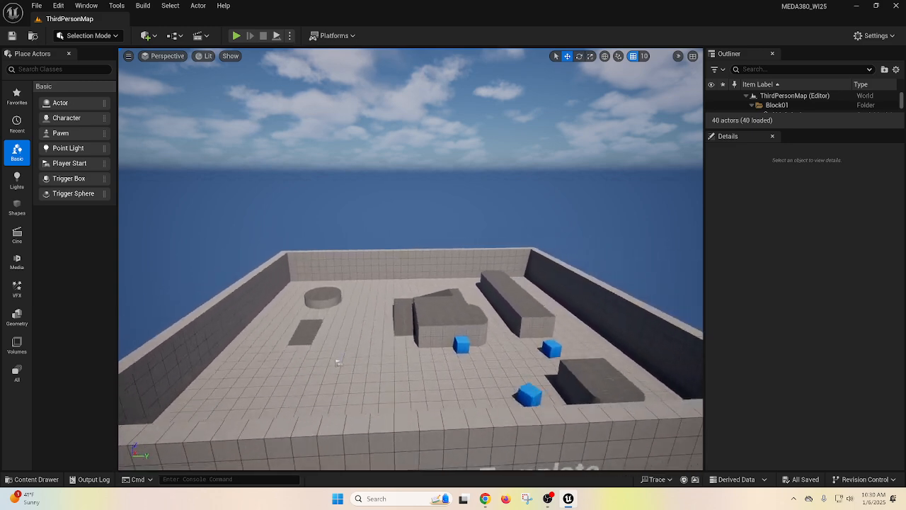
pyautogui.press('w')
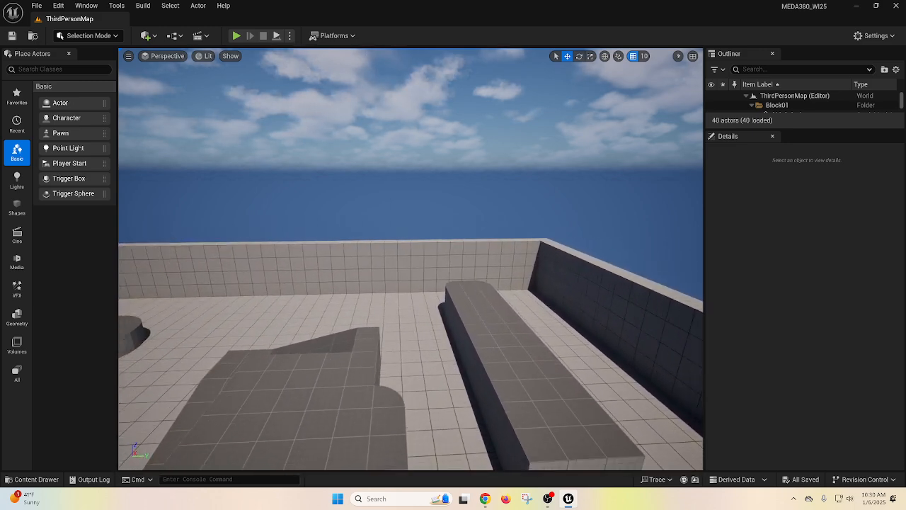
pyautogui.press('s')
pyautogui.press('a')
pyautogui.press('d')
pyautogui.press('a')
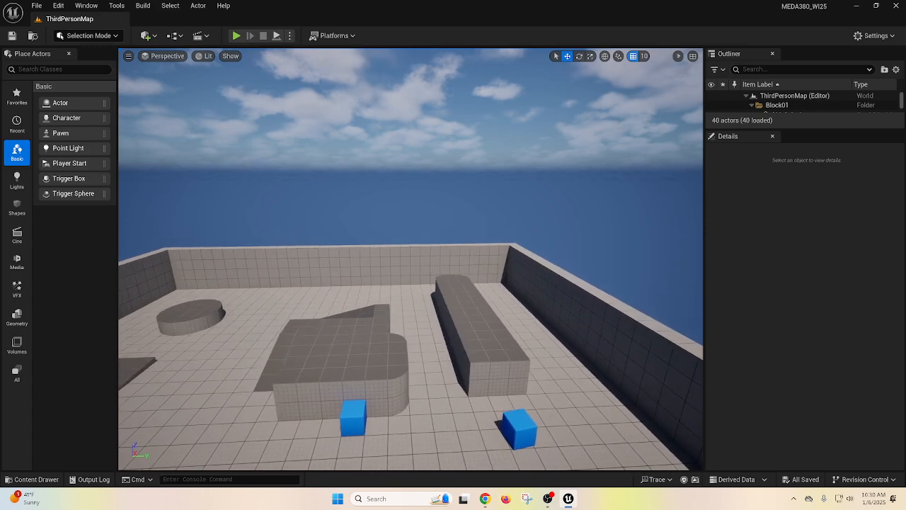
pyautogui.press('q')
pyautogui.press('e')
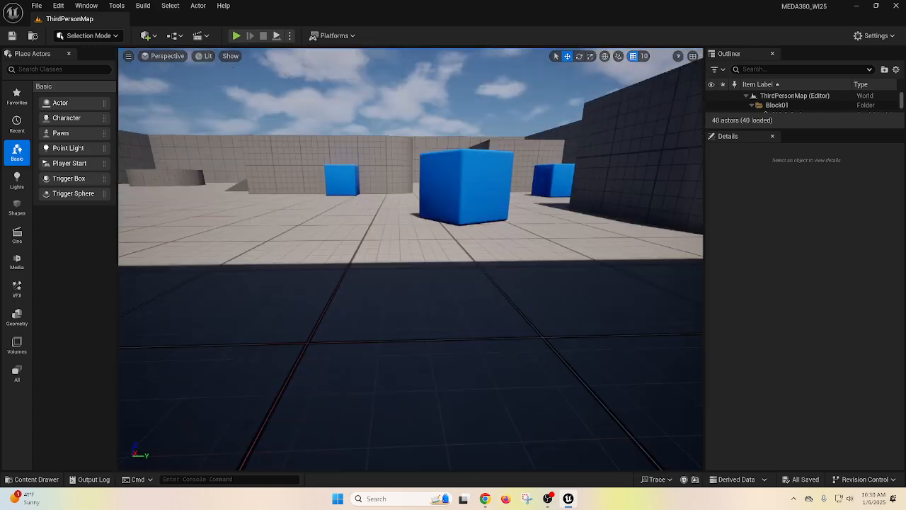
# Tilt down over the arena to view the floor and cubes, then close the Place Actors panel.
pyautogui.moveTo(183, 290); pyautogui.dragTo(194, 415, button='right')
pyautogui.press('w')
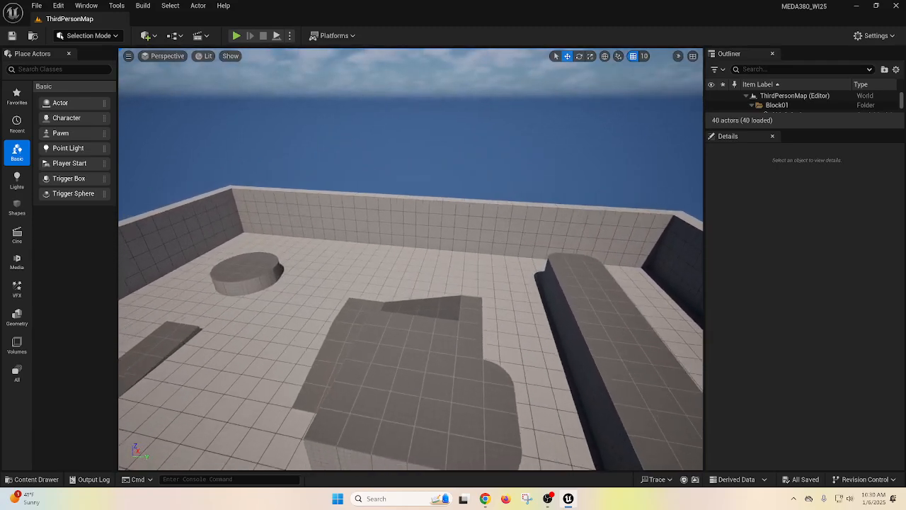
pyautogui.press('s')
pyautogui.press('a')
pyautogui.press('d')
pyautogui.press('a')
pyautogui.press('w')
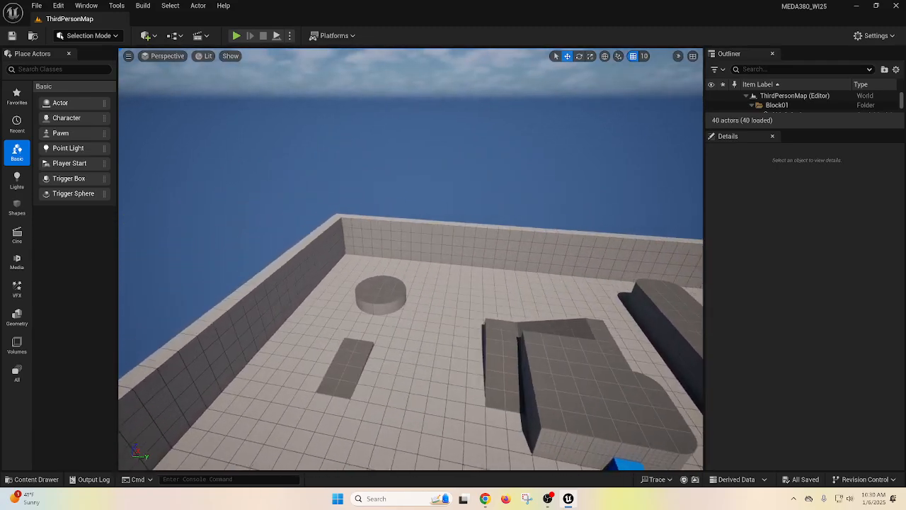
pyautogui.press('a')
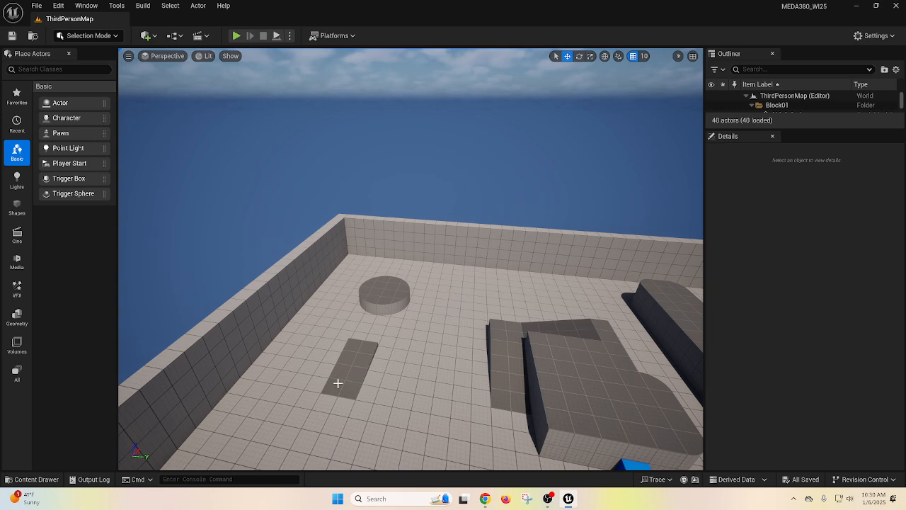
pyautogui.moveTo(322, 375); pyautogui.dragTo(385, 411, button='right')
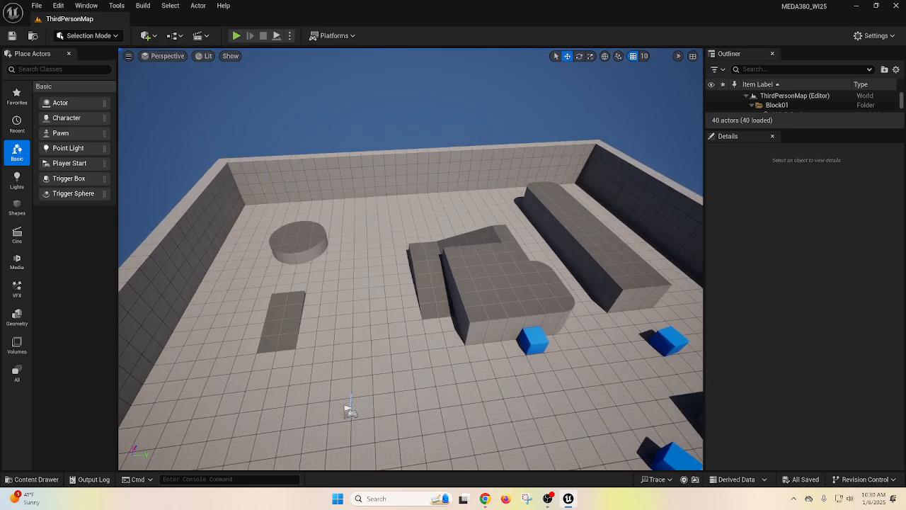
pyautogui.click(68, 54)
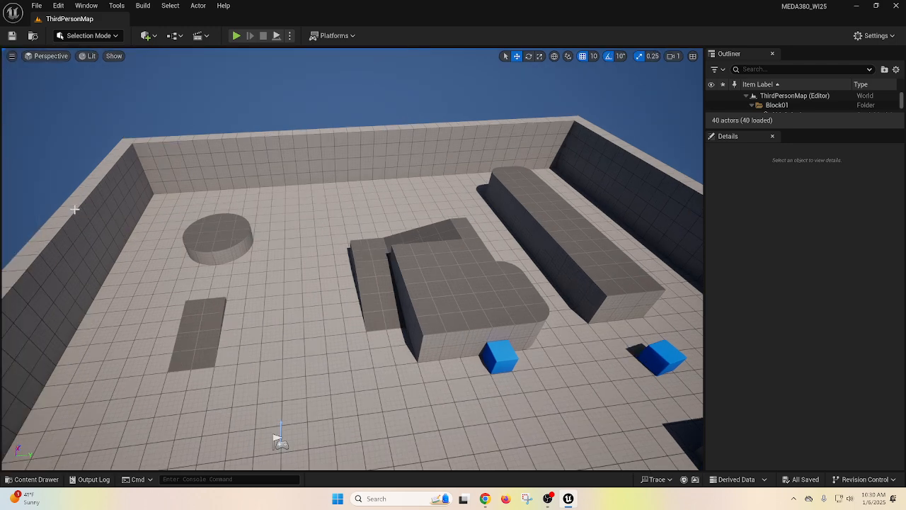
# Reopen Place Actors from the Window menu and browse its Lights, Shapes, Cinematic and Basic categories.
pyautogui.click(80, 6)
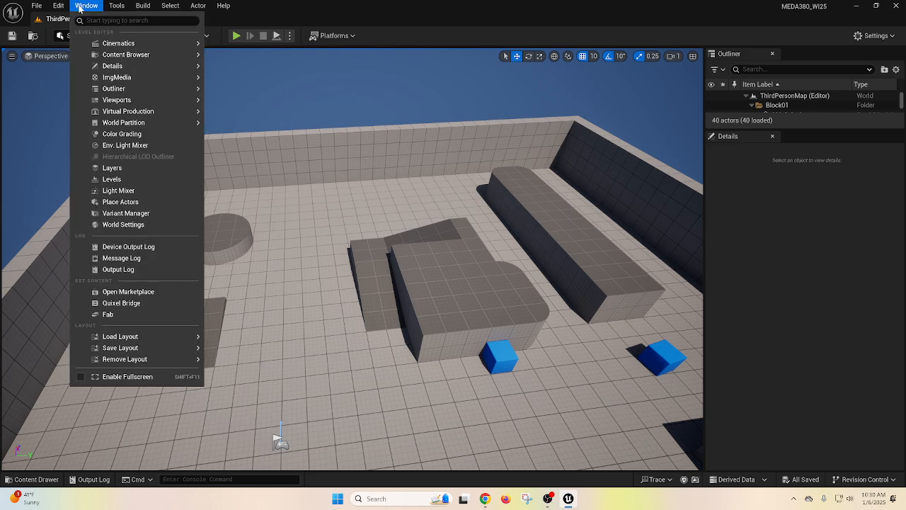
pyautogui.click(160, 202)
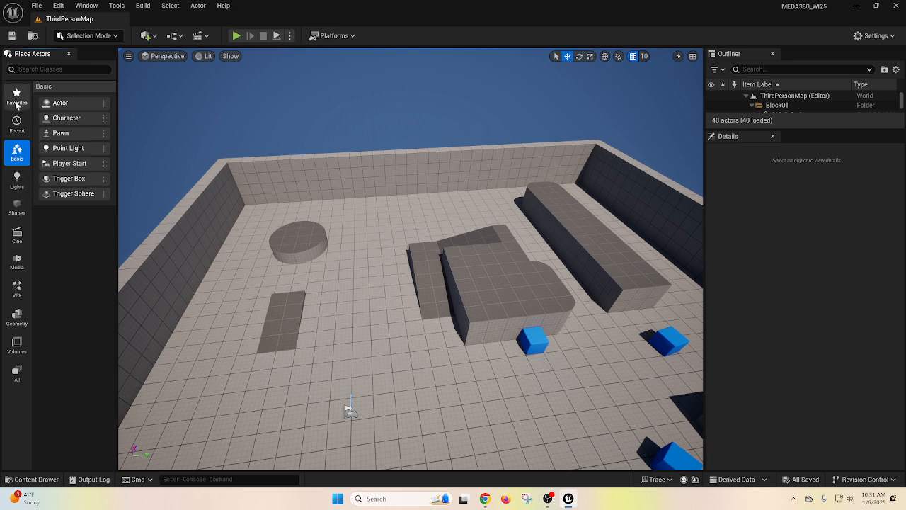
pyautogui.click(17, 180)
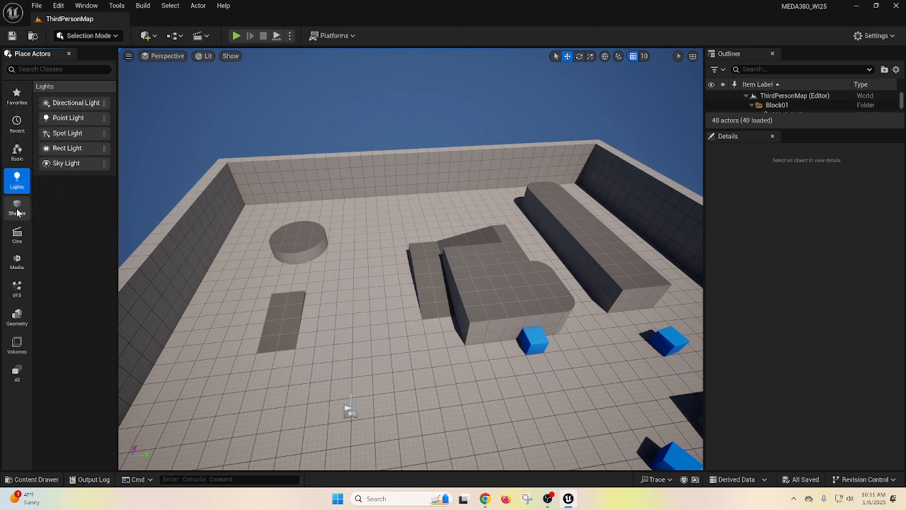
pyautogui.click(17, 208)
pyautogui.click(17, 236)
pyautogui.click(17, 150)
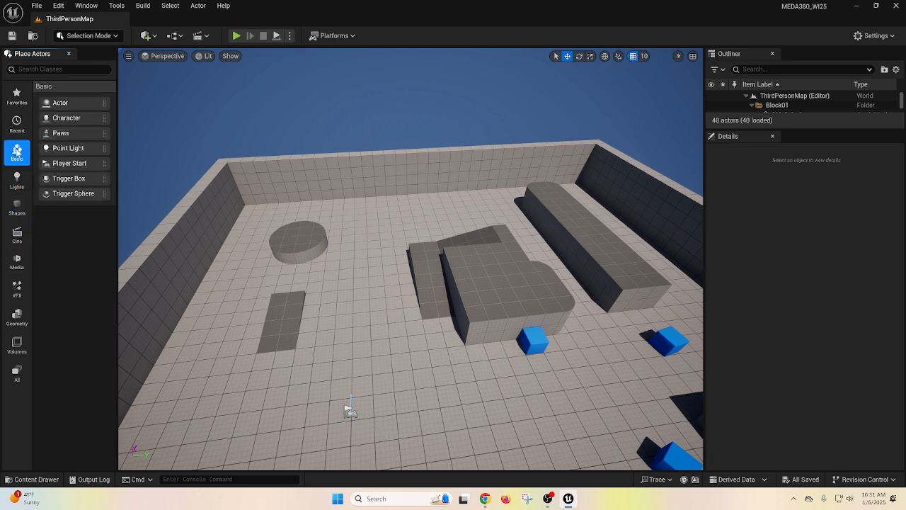
# Show the Shapes category listing Cube, Sphere, Cylinder, Cone and Plane, then the Geometry brushes.
pyautogui.click(83, 5)
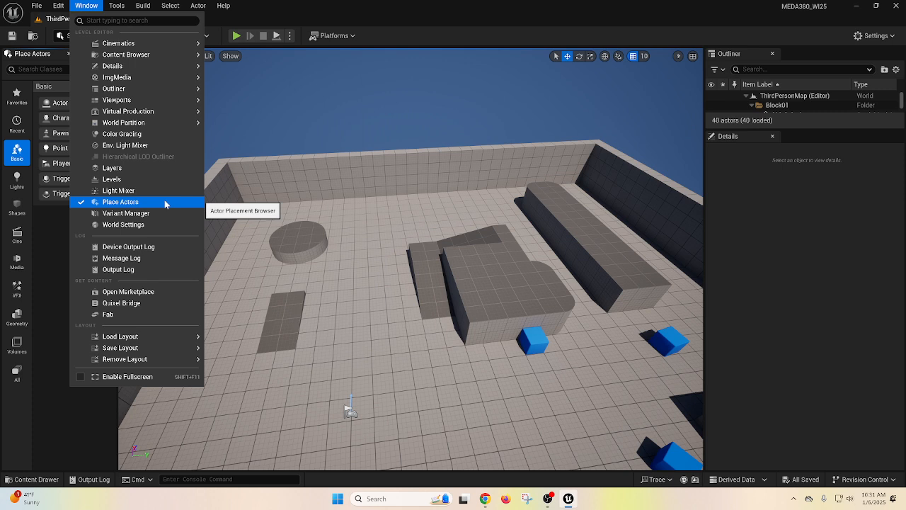
pyautogui.click(49, 260)
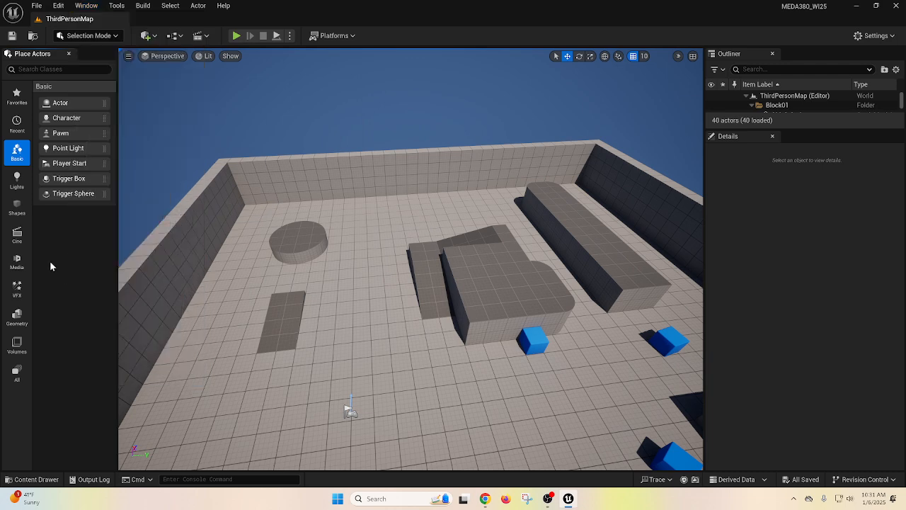
pyautogui.click(19, 220)
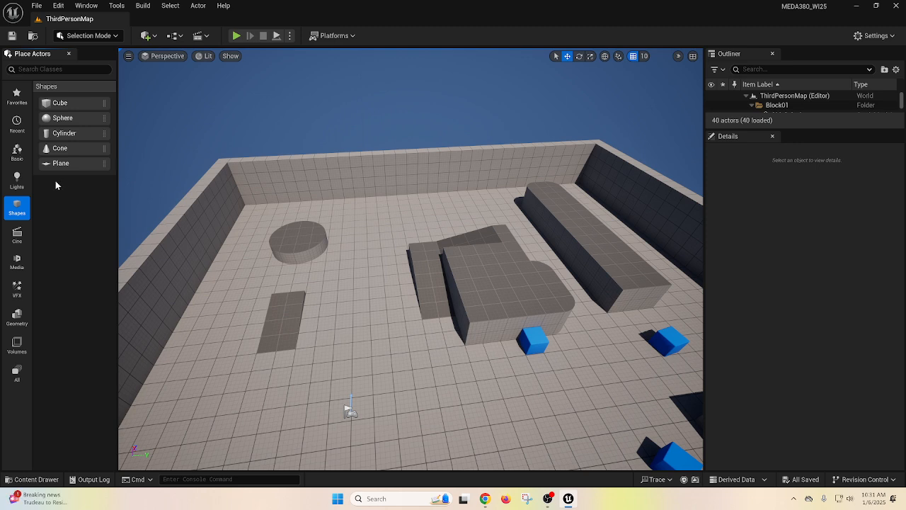
pyautogui.click(17, 317)
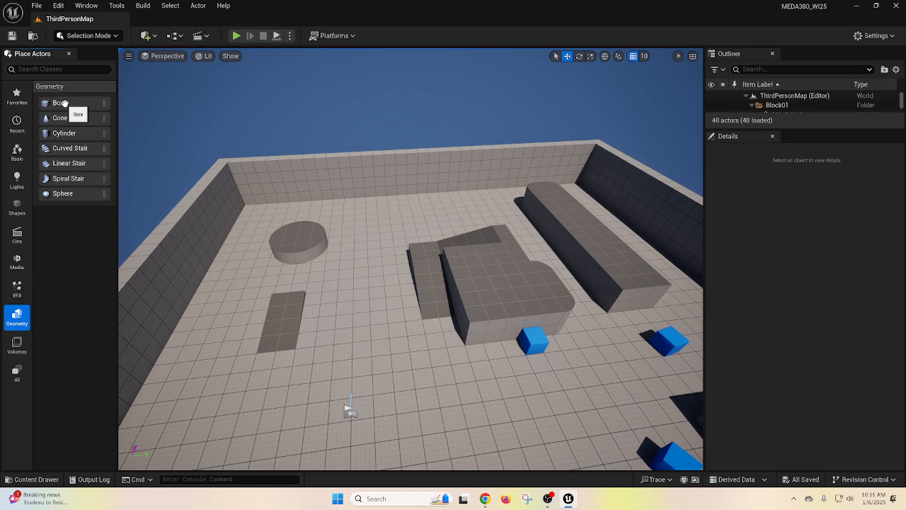
# Place a box brush and a cylinder brush beside it, raising the cylinder to Z 160.
pyautogui.moveTo(62, 104)
pyautogui.mouseDown()
pyautogui.moveTo(307, 338)
pyautogui.moveTo(360, 338)
pyautogui.moveTo(349, 364)
pyautogui.mouseUp()
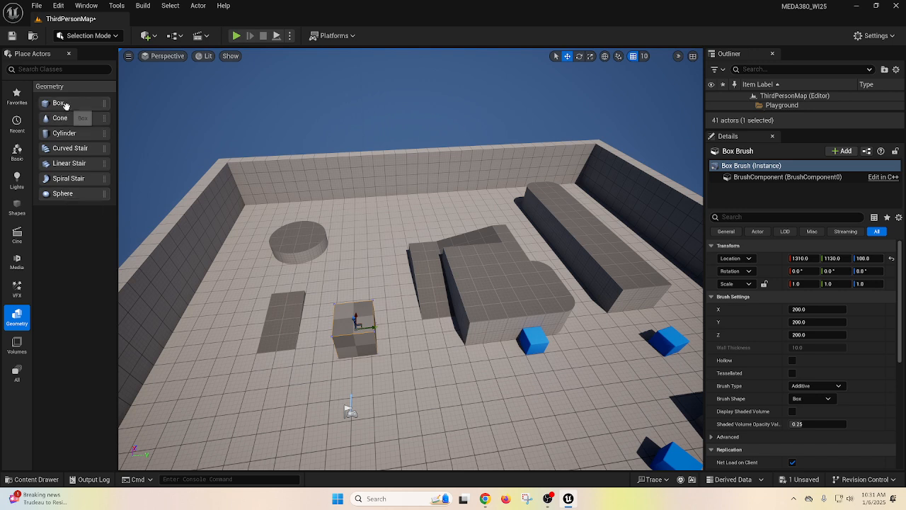
pyautogui.moveTo(65, 133); pyautogui.dragTo(326, 327)
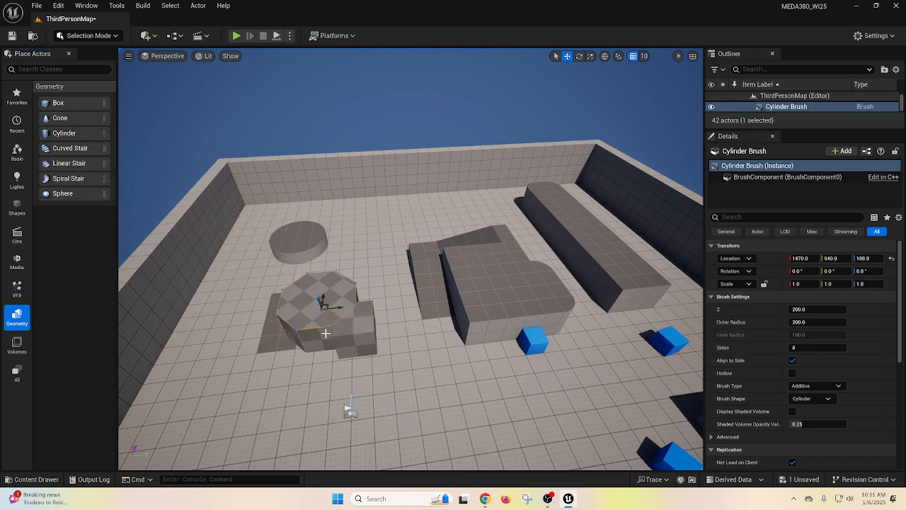
pyautogui.moveTo(323, 295); pyautogui.dragTo(321, 289)
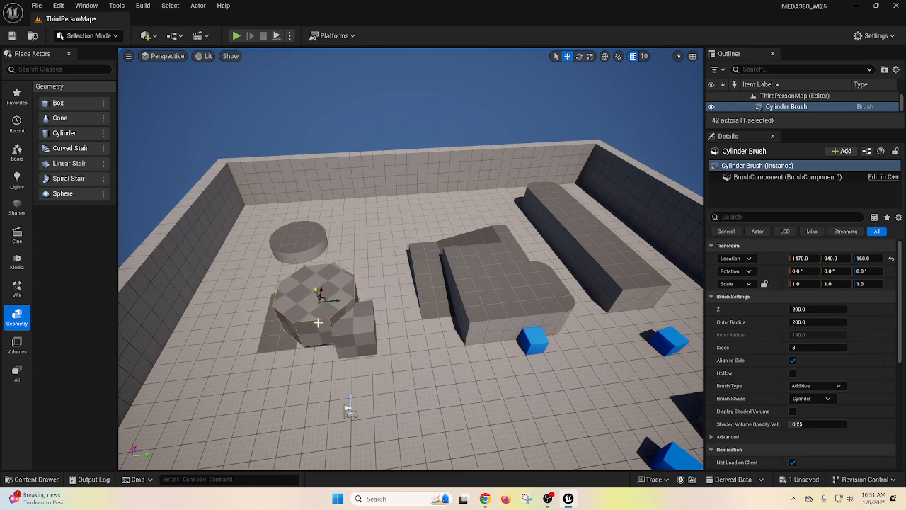
pyautogui.press('w')
pyautogui.moveTo(321, 289)
pyautogui.mouseDown(button='right')
pyautogui.moveTo(321, 299)
pyautogui.moveTo(311, 298)
pyautogui.moveTo(277, 226)
pyautogui.mouseUp(button='right')
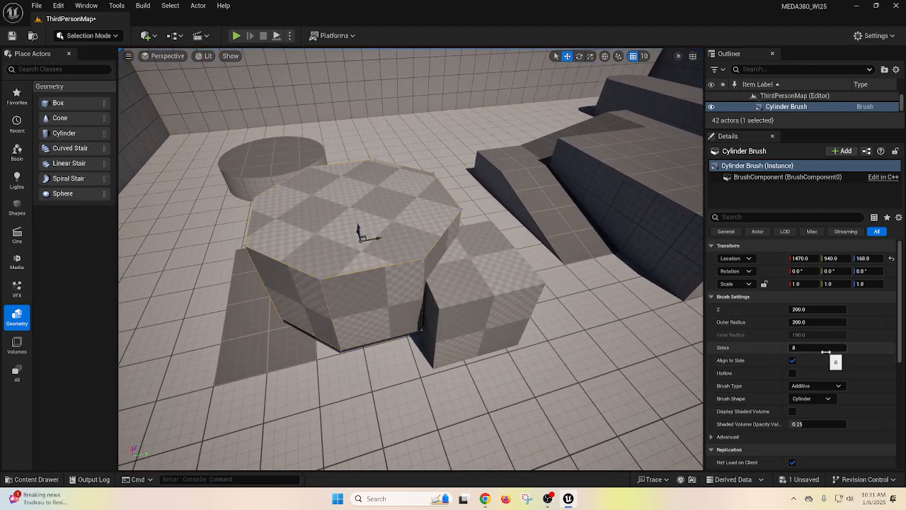
# Make the cylinder brush taller with 16 sides and set its brush type to Subtractive.
pyautogui.moveTo(809, 312)
pyautogui.mouseDown()
pyautogui.moveTo(839, 311)
pyautogui.moveTo(809, 315)
pyautogui.mouseUp()
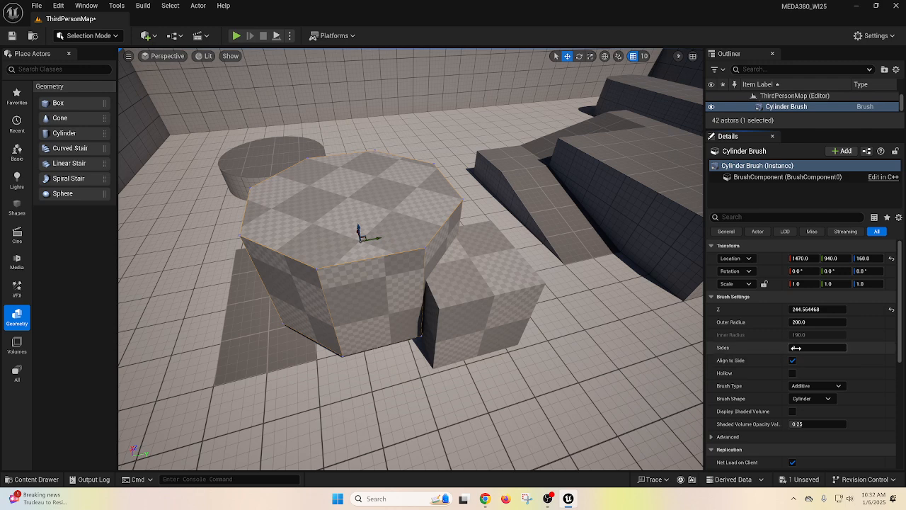
pyautogui.moveTo(796, 348)
pyautogui.mouseDown()
pyautogui.moveTo(818, 348)
pyautogui.moveTo(807, 348)
pyautogui.mouseUp()
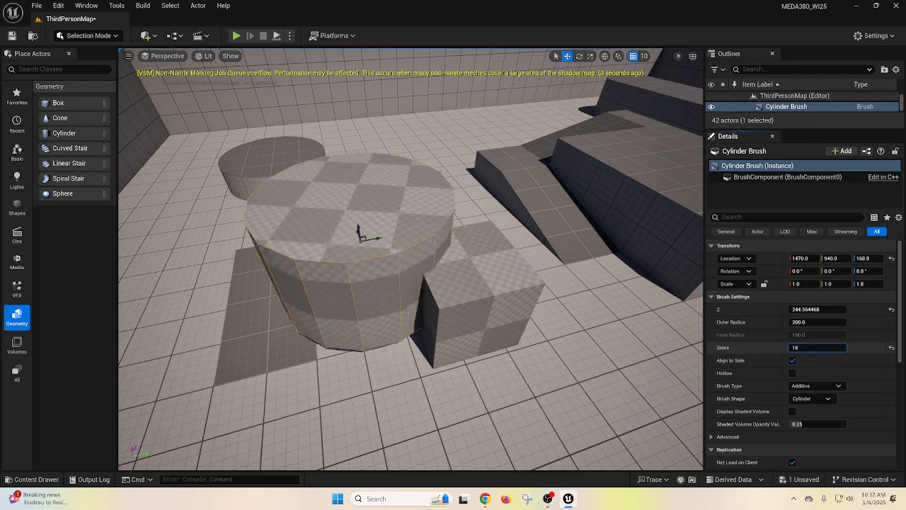
pyautogui.scroll(-1, 749, 387)
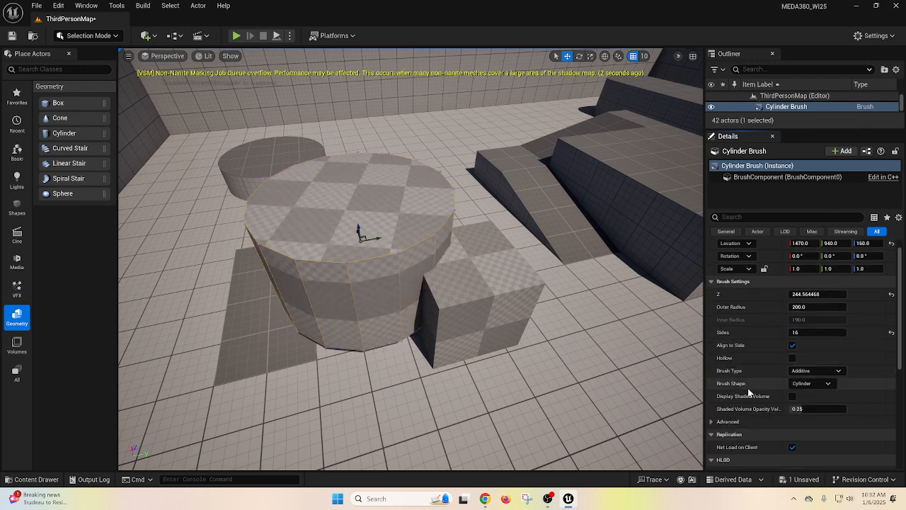
pyautogui.click(837, 370)
pyautogui.click(807, 379)
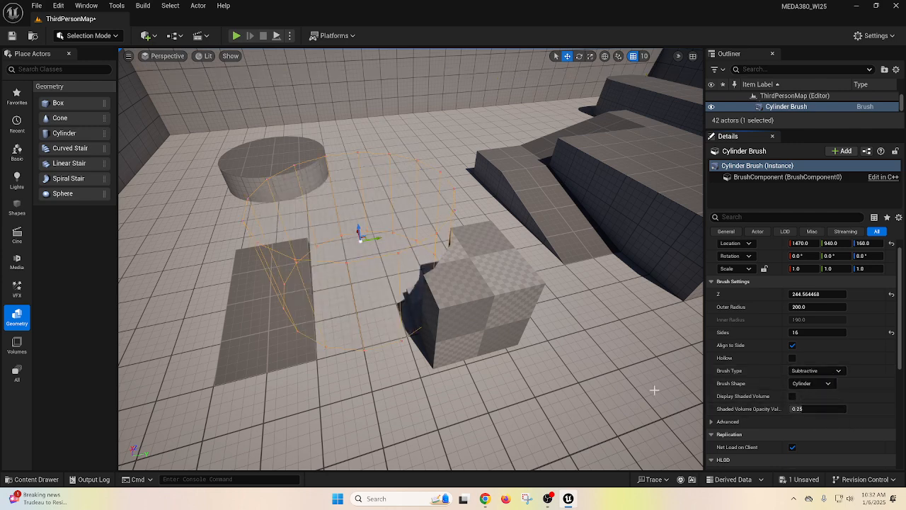
# Select the box and cylinder brushes, rotate them into place, and apply the curved cut.
pyautogui.moveTo(426, 349); pyautogui.dragTo(623, 311, button='right')
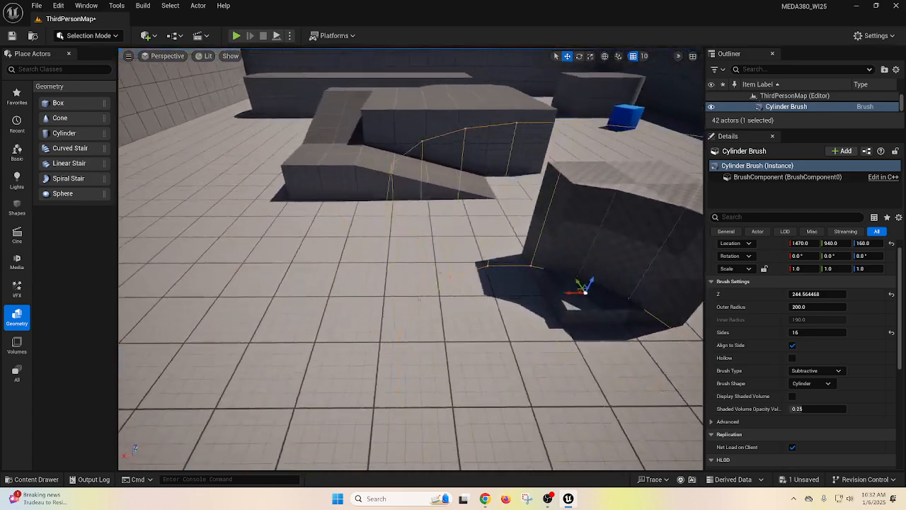
pyautogui.moveTo(306, 245); pyautogui.dragTo(424, 257, button='right')
pyautogui.keyDown('ctrl'); pyautogui.click(391, 237); pyautogui.keyUp('ctrl')
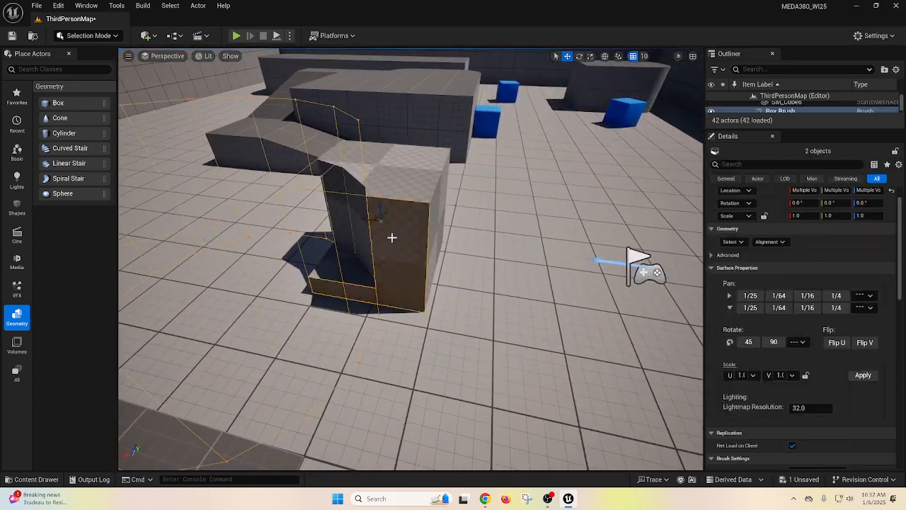
pyautogui.press('f')
pyautogui.press('e')
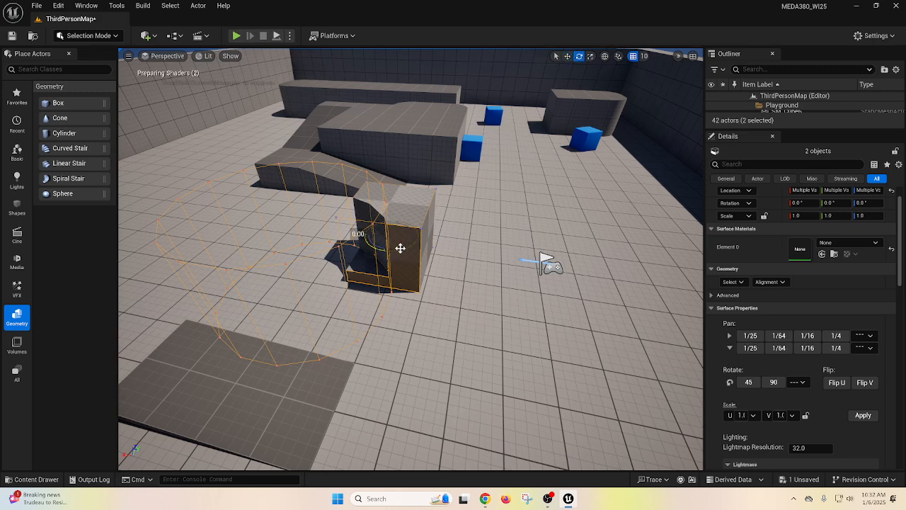
pyautogui.click(465, 319)
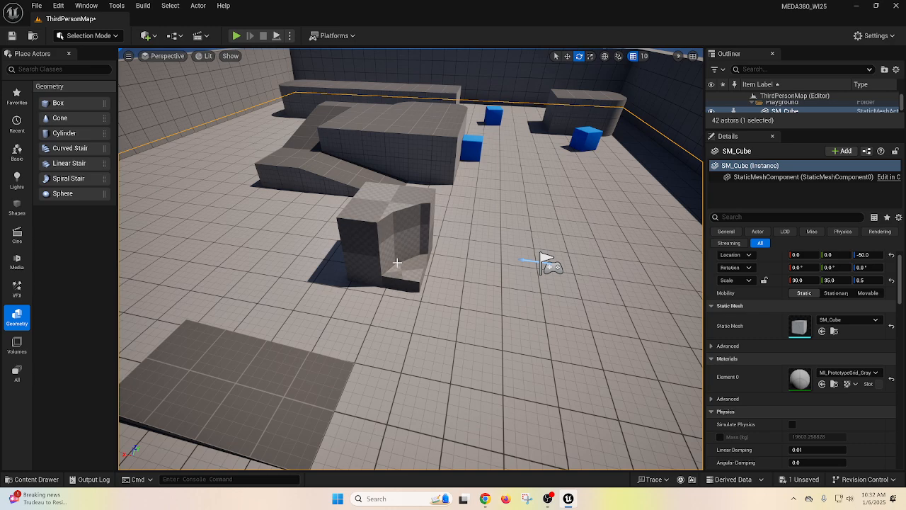
pyautogui.scroll(-6, 310, 306)
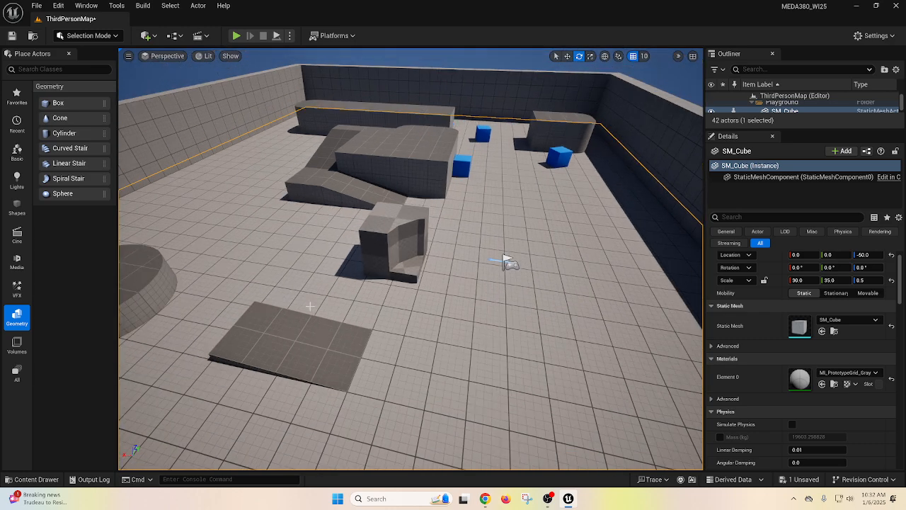
pyautogui.moveTo(356, 296); pyautogui.dragTo(335, 312, button='right')
# Place a Point Light from the Lights category, raise it to height 220, and nudge it along X.
pyautogui.click(21, 186)
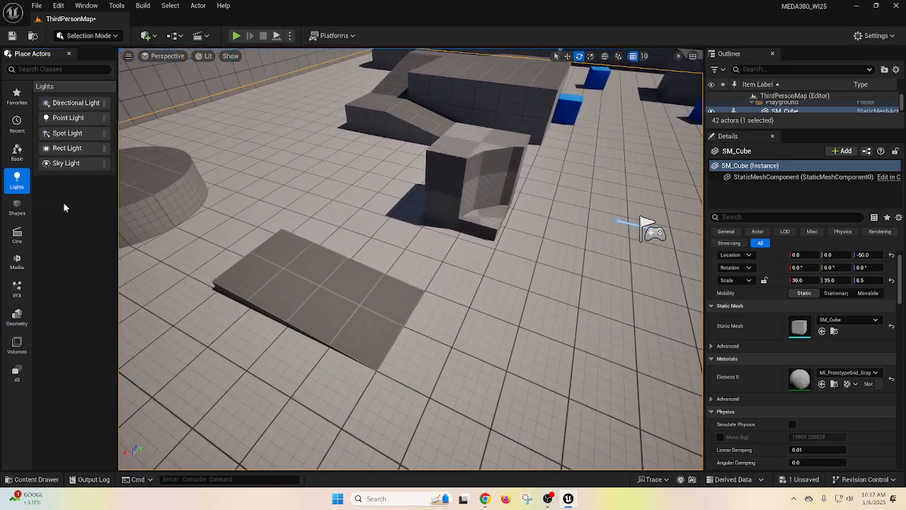
pyautogui.moveTo(194, 135); pyautogui.dragTo(256, 78)
pyautogui.press('s')
pyautogui.moveTo(256, 77); pyautogui.dragTo(256, 51, button='right')
pyautogui.moveTo(312, 179); pyautogui.dragTo(312, 180, button='right')
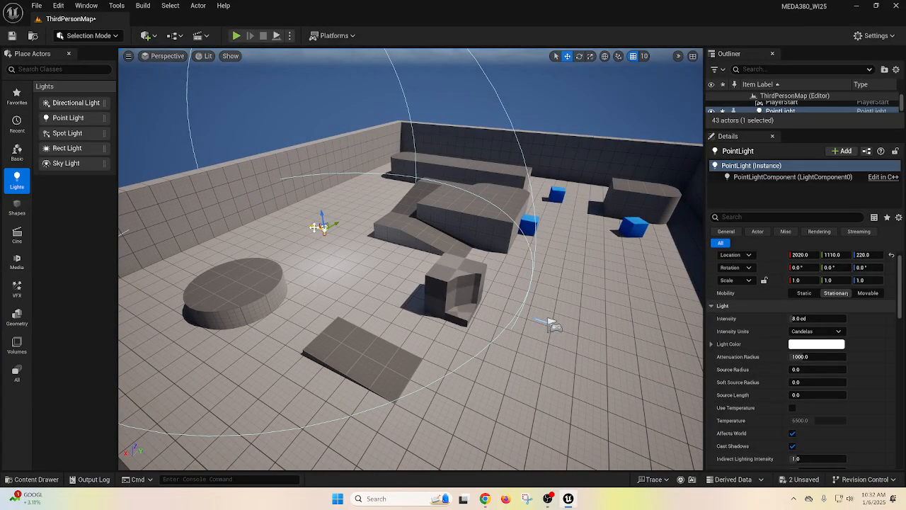
pyautogui.moveTo(314, 229); pyautogui.dragTo(332, 216)
# Try rotate and scale modes on the point light, then delete it and restore it with Ctrl+Z.
pyautogui.press('e')
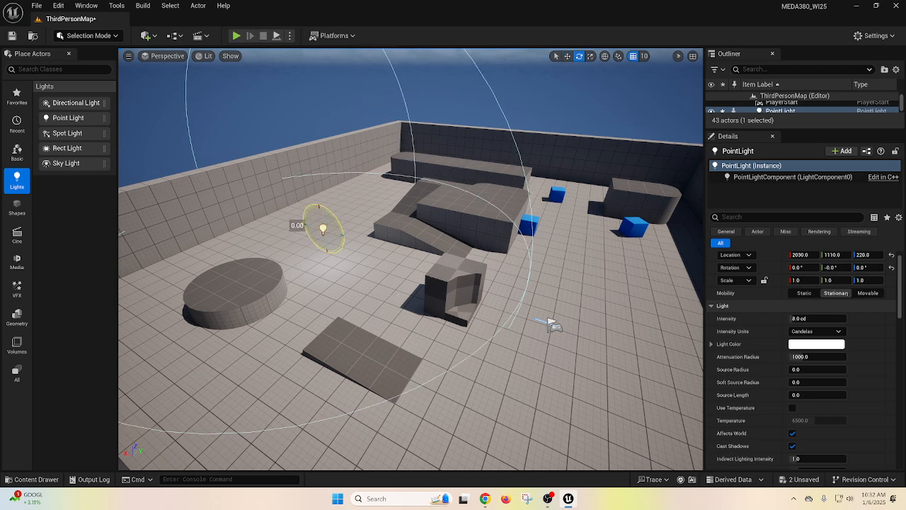
pyautogui.press('r')
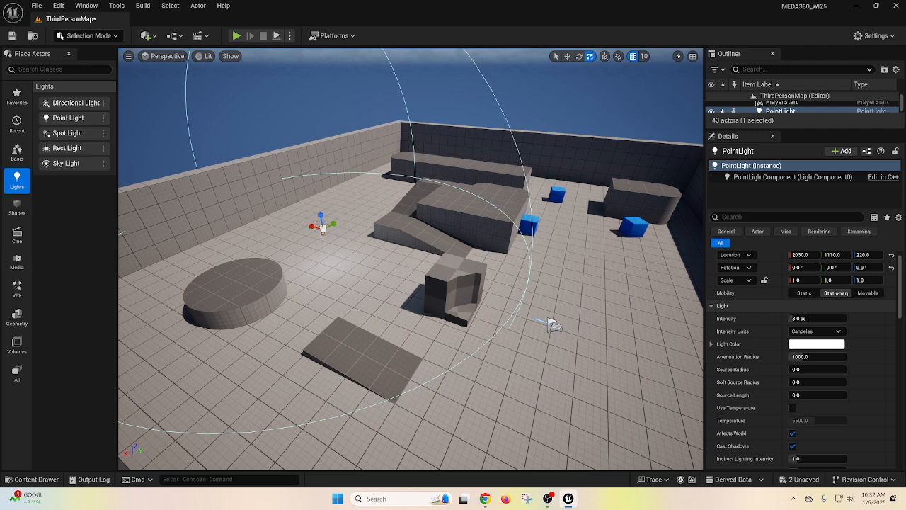
pyautogui.press('Delete')
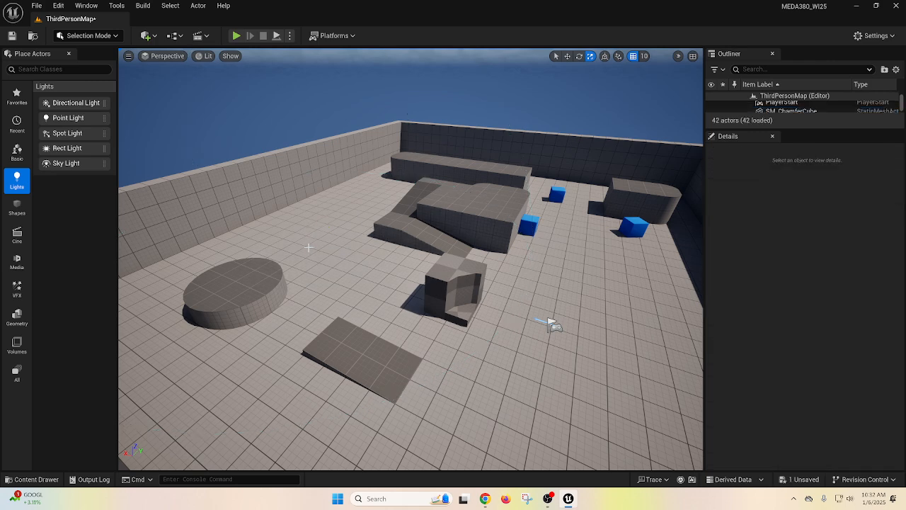
pyautogui.hotkey('ctrl', 'z')
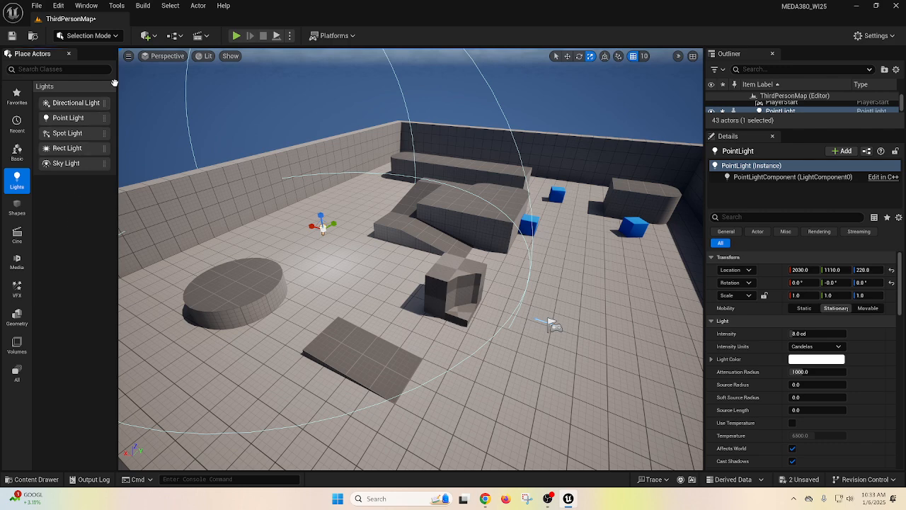
pyautogui.click(155, 37)
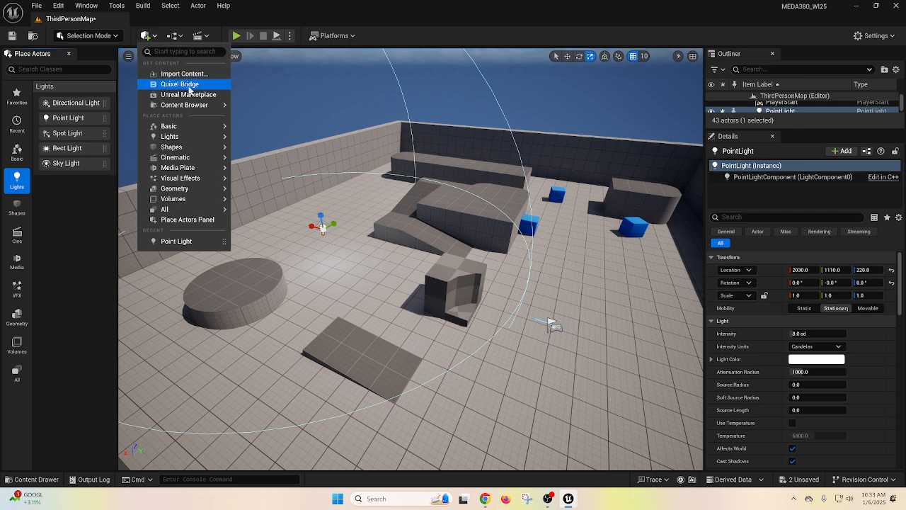
# Choose Unreal Marketplace from the Quick Add menu to bring up the Epic Games sign-in.
pyautogui.click(210, 95)
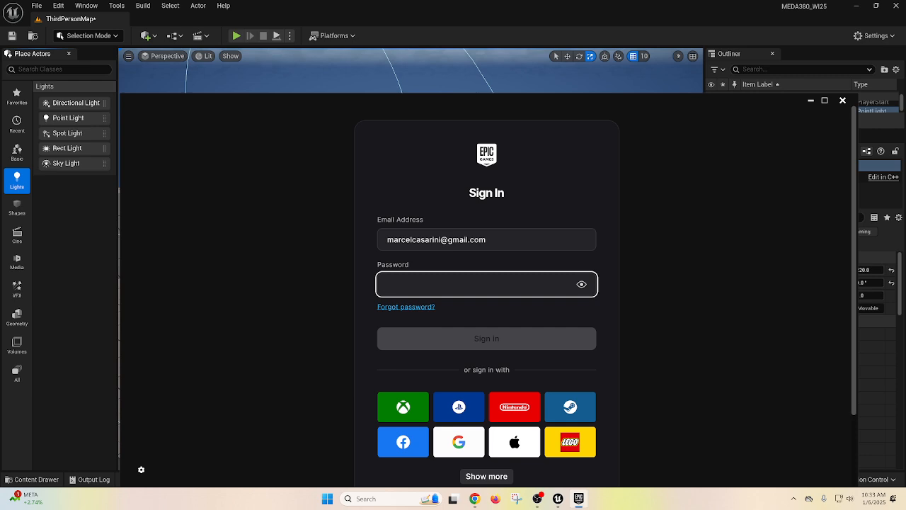
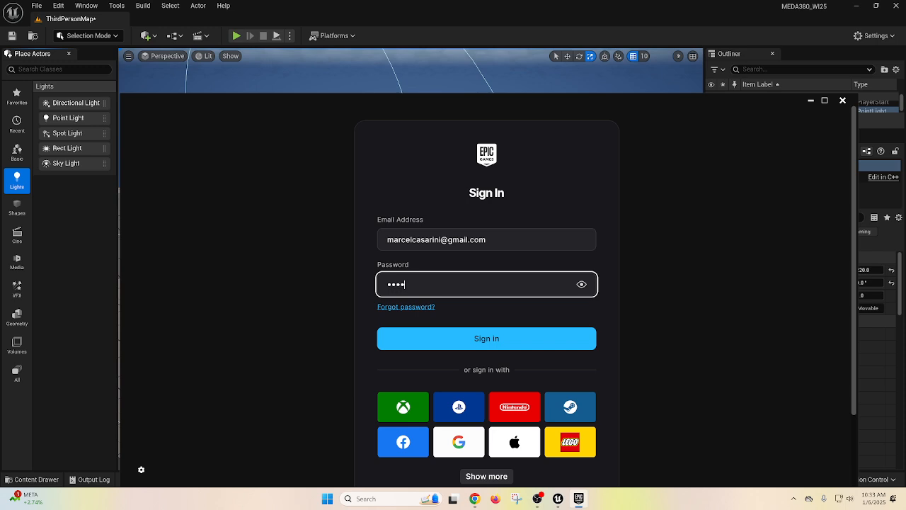
# Sign in to Epic Games with the account password and the 6-digit security code.
pyautogui.press('Return')
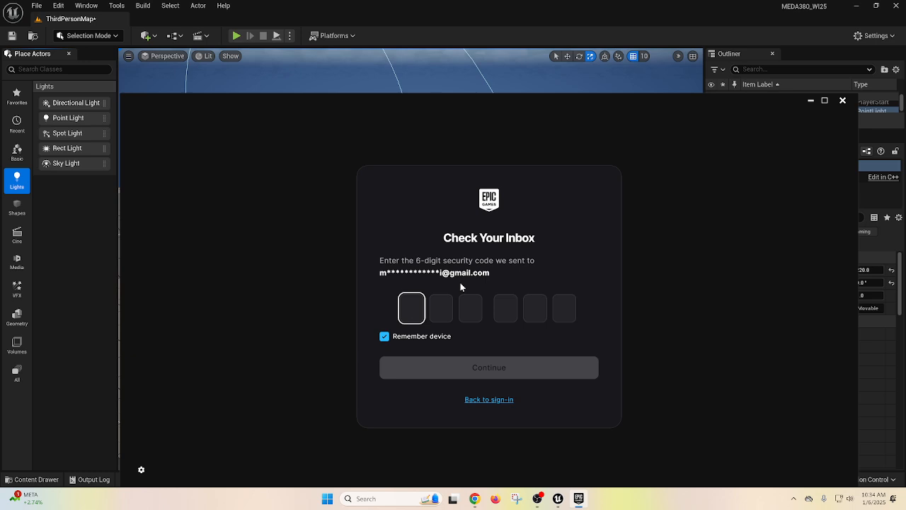
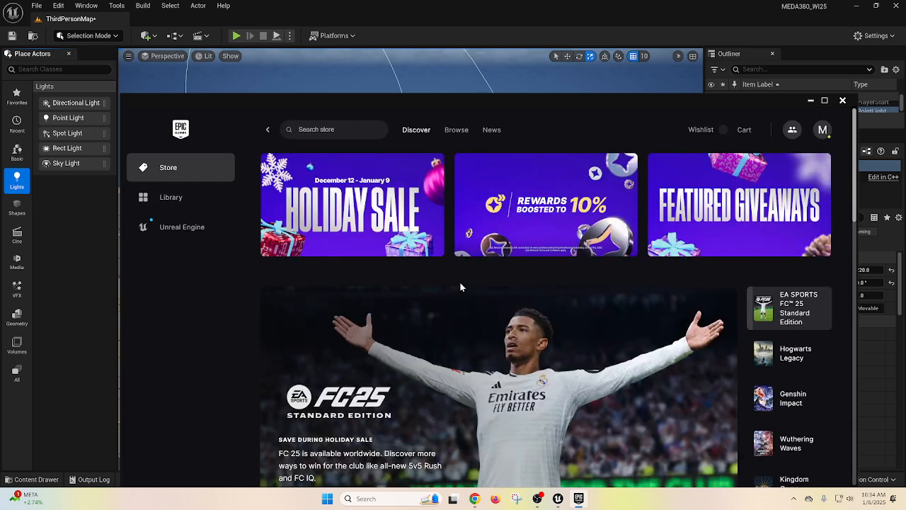
# Fix the project file association under Unreal Engine, then open the Fab website from the Fab tab.
pyautogui.click(196, 229)
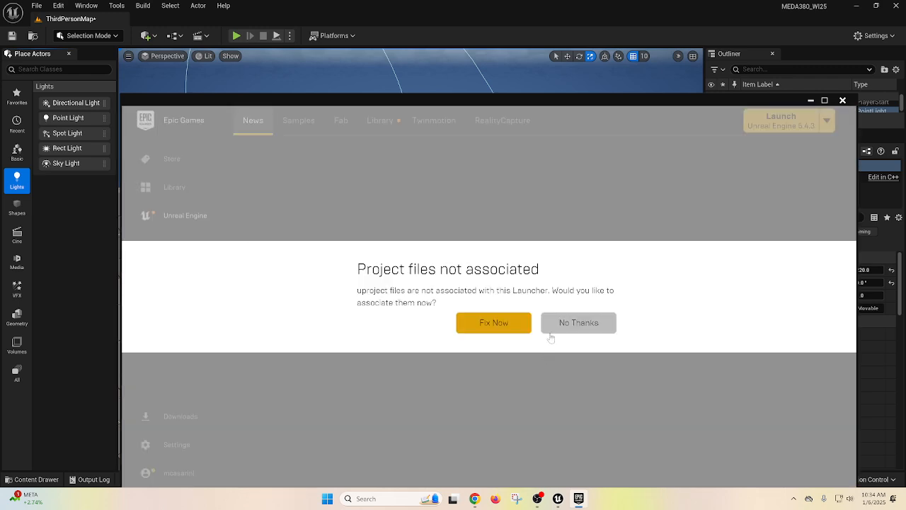
pyautogui.click(511, 327)
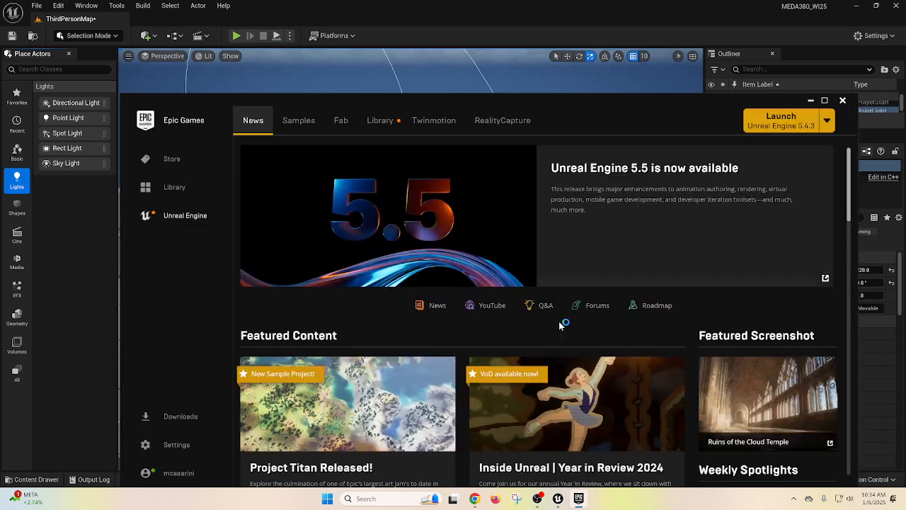
pyautogui.click(339, 122)
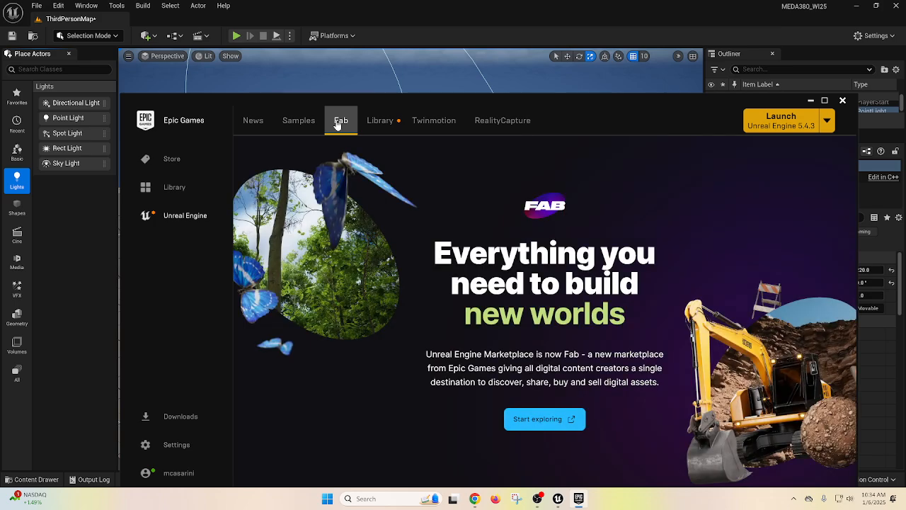
pyautogui.click(542, 419)
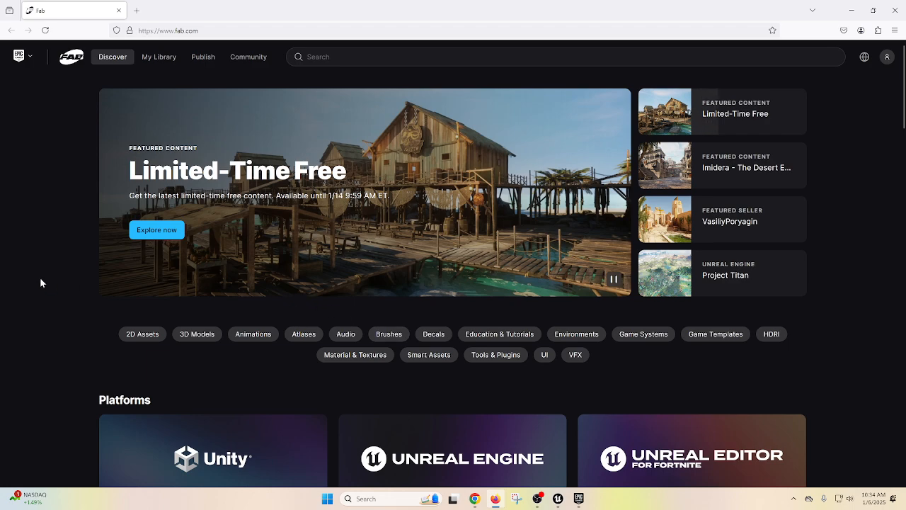
# Open the Limited-Time Free offers and select the Pirate Stilt Village Island Modular Pack.
pyautogui.scroll(-4, 50, 275)
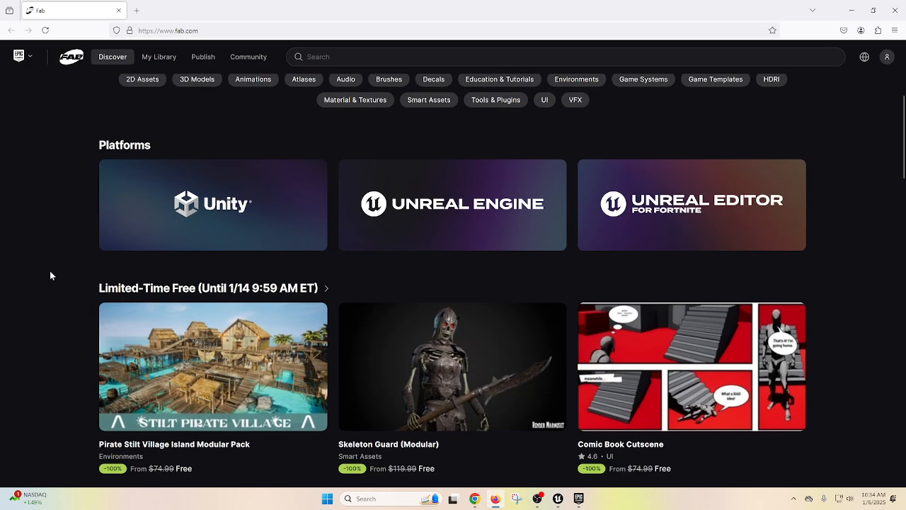
pyautogui.scroll(4, 51, 275)
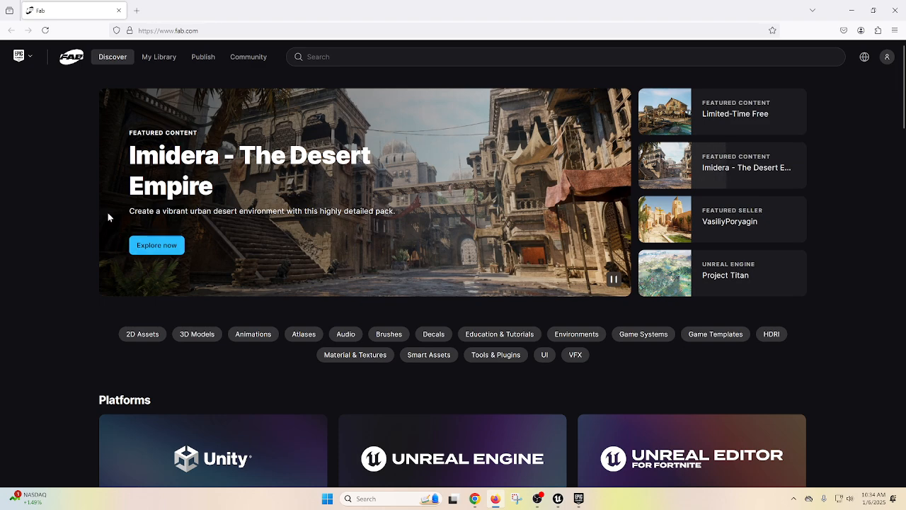
pyautogui.click(734, 112)
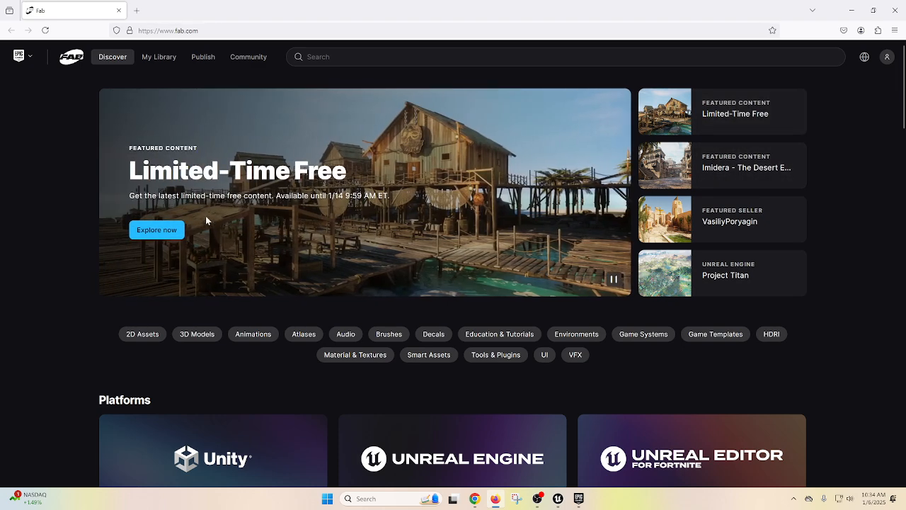
pyautogui.click(176, 234)
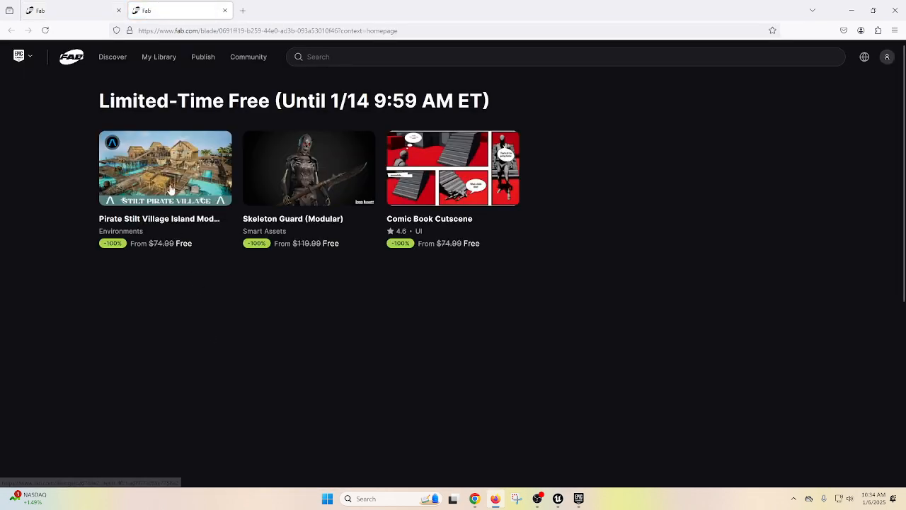
pyautogui.click(170, 189)
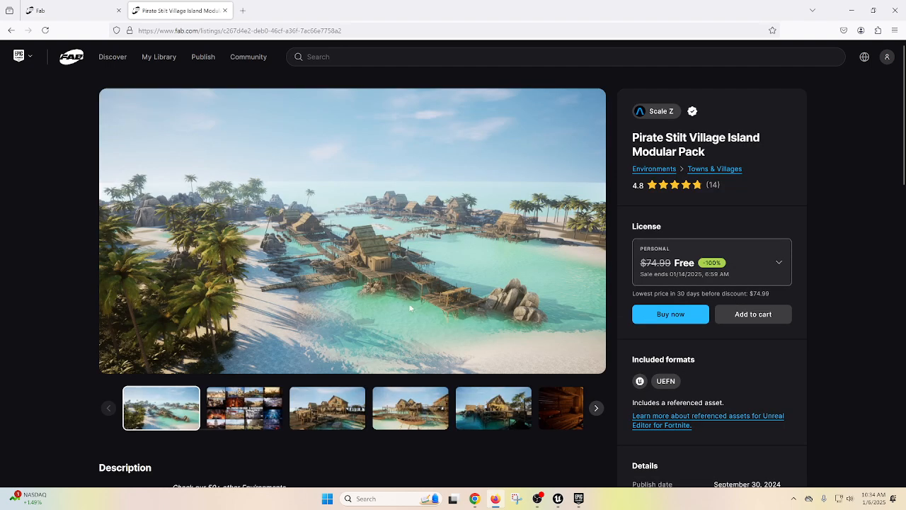
# Browse the pack's gallery images, finishing back on the first image.
pyautogui.scroll(-2, 138, 291)
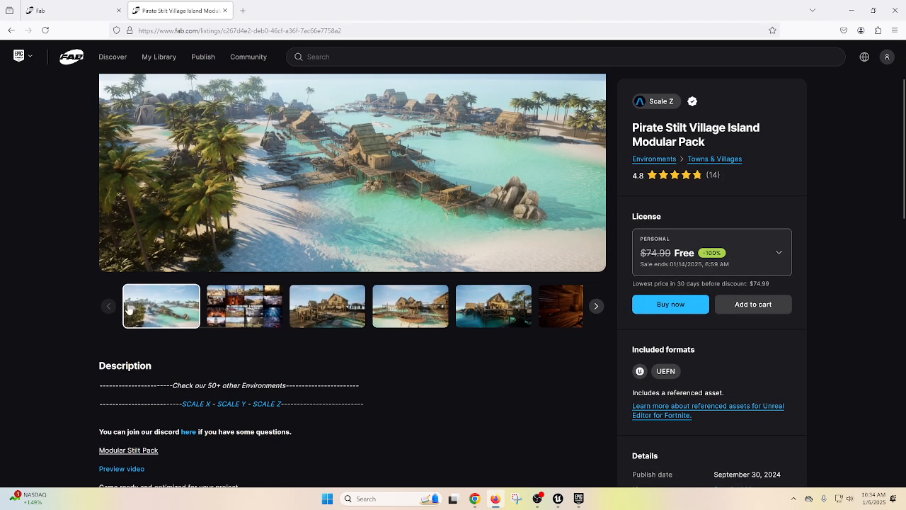
pyautogui.click(424, 303)
pyautogui.click(476, 304)
pyautogui.click(551, 309)
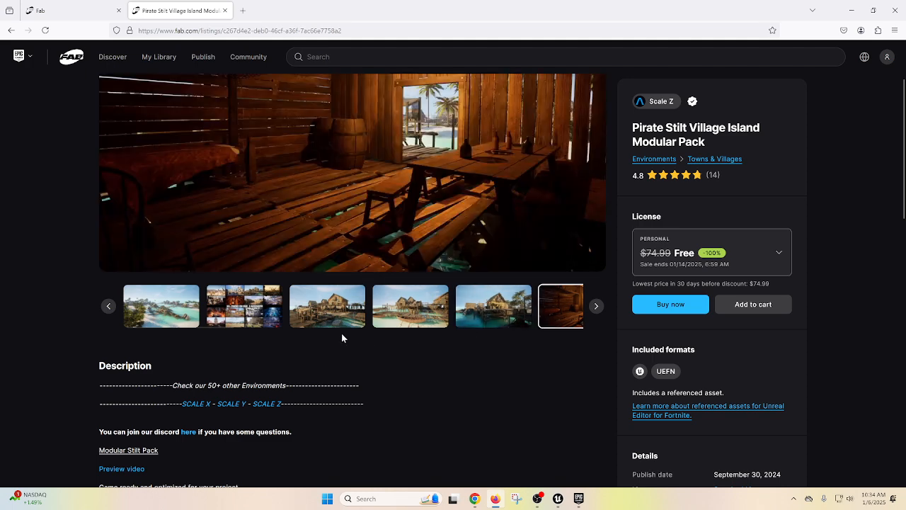
pyautogui.click(167, 309)
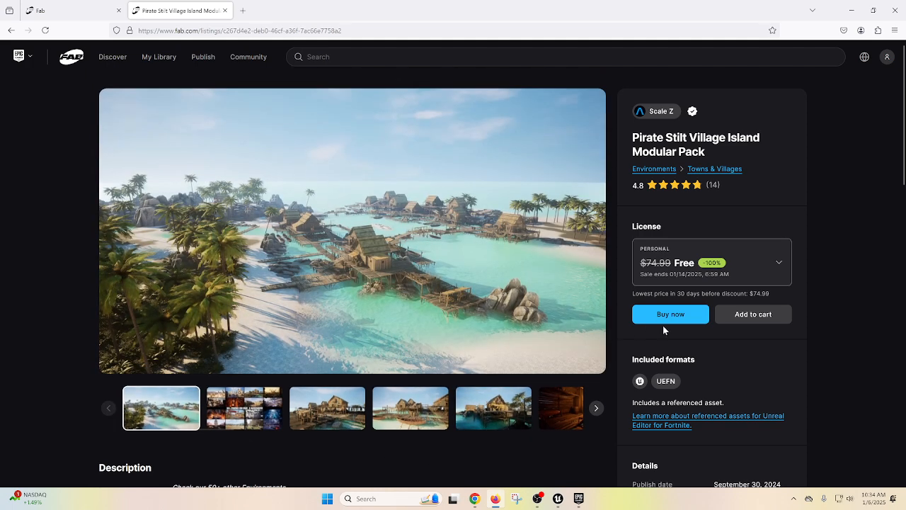
# Claim the free pack, signing in with the account e-mail, password and the emailed security code.
pyautogui.click(757, 317)
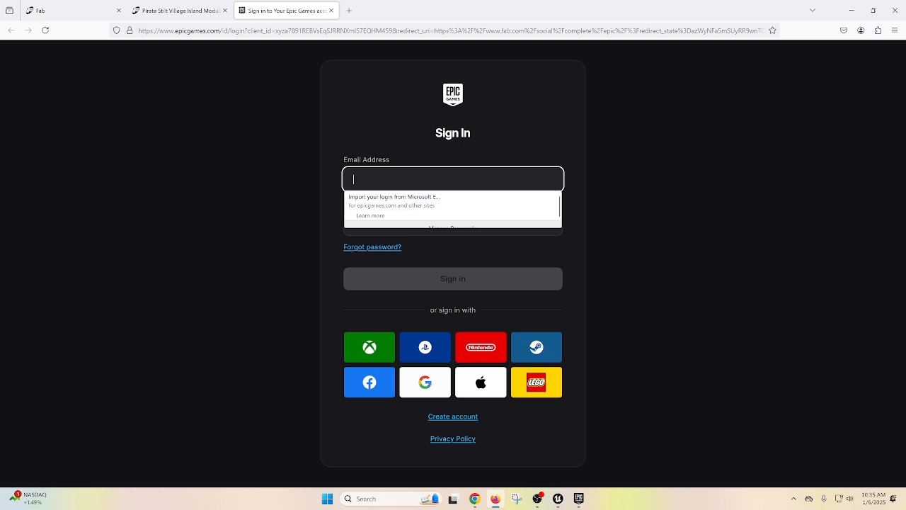
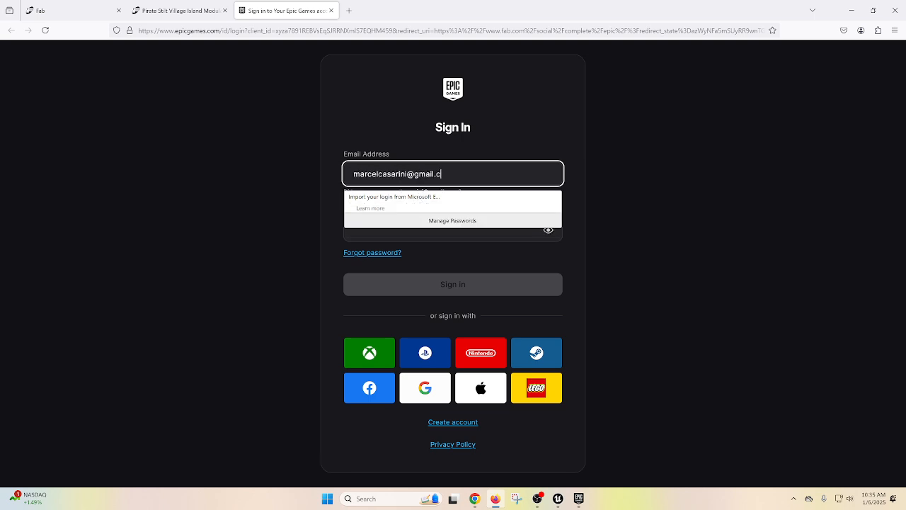
pyautogui.press('Tab')
pyautogui.write('••••••••')
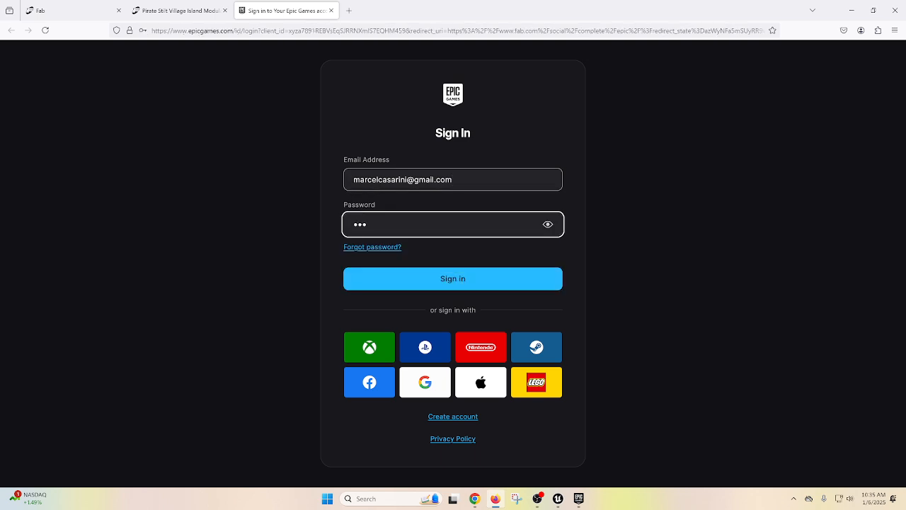
pyautogui.write('••••')
pyautogui.press('Return')
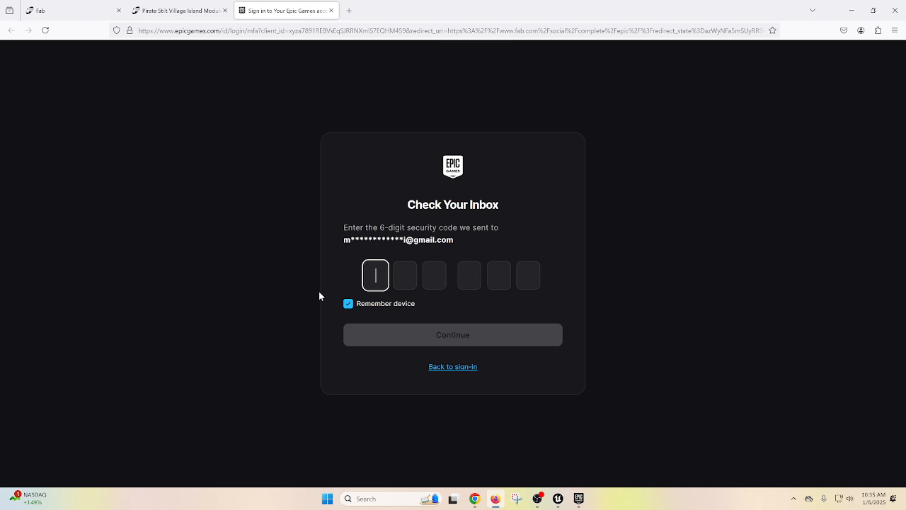
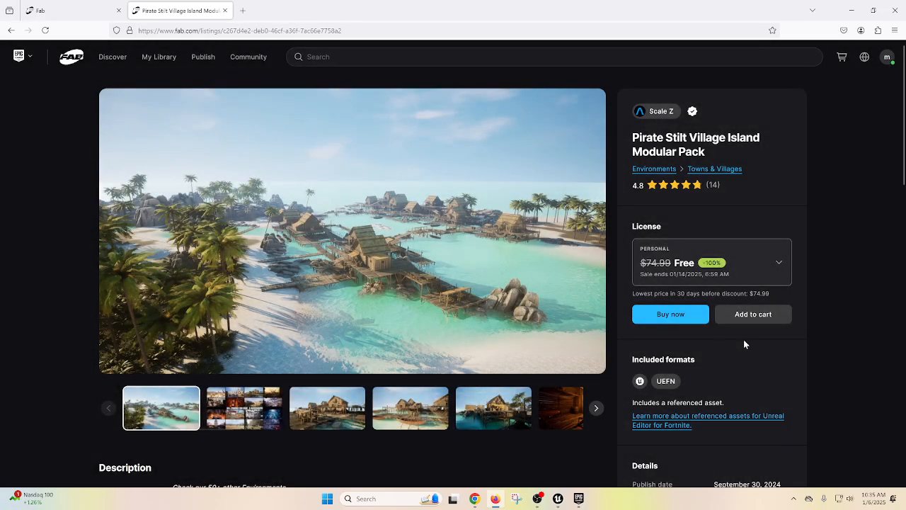
# Add the Pirate Stilt Village pack to the cart and scroll through its listing.
pyautogui.click(759, 317)
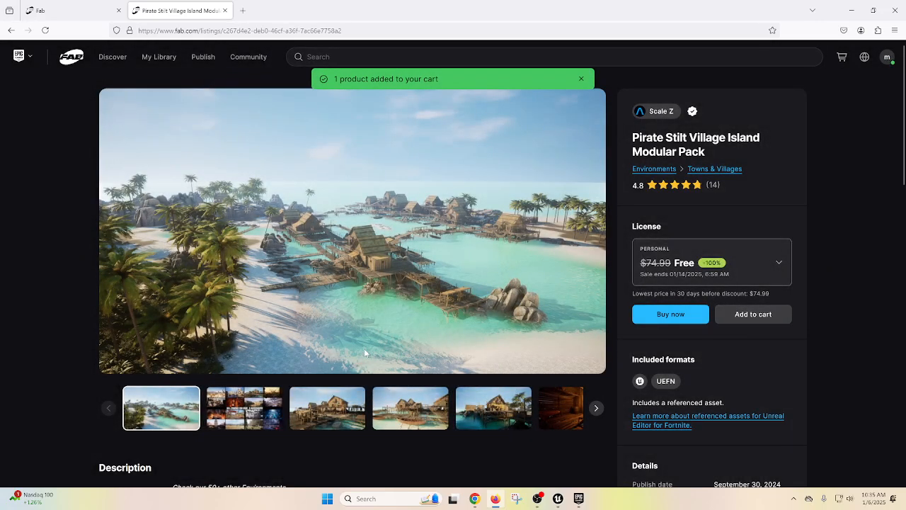
pyautogui.scroll(-3, 335, 293)
pyautogui.scroll(3, 344, 311)
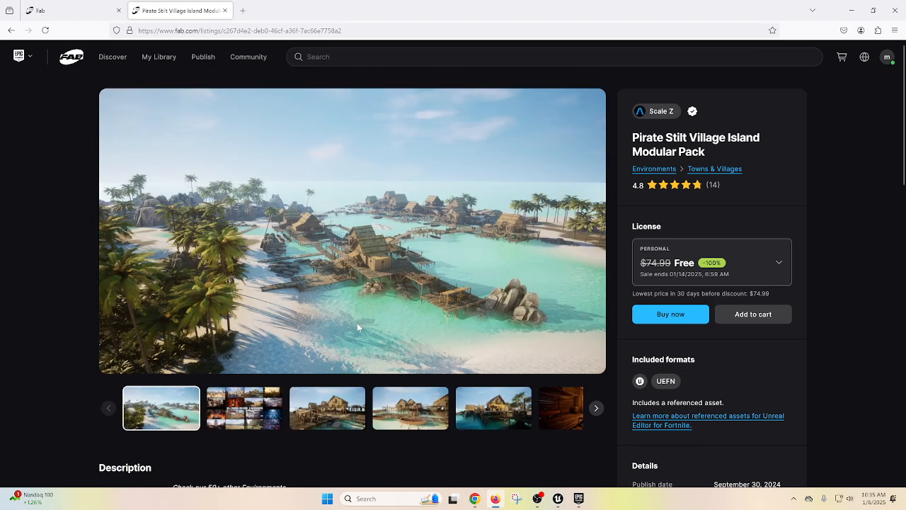
pyautogui.scroll(-3, 334, 329)
pyautogui.scroll(-5, 331, 328)
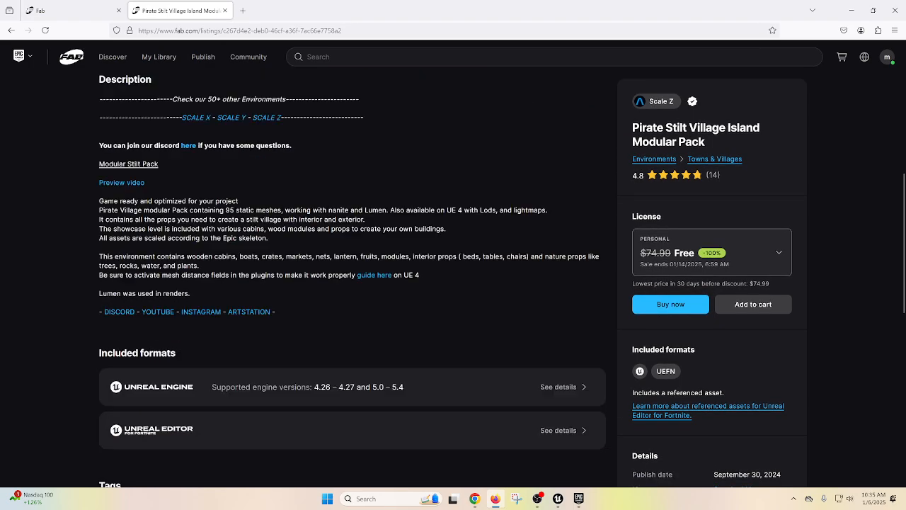
pyautogui.scroll(-3, 334, 329)
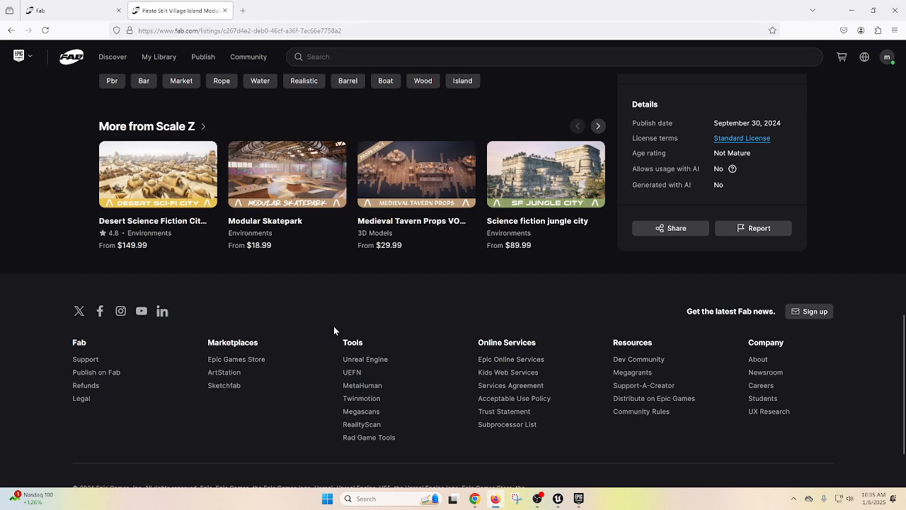
pyautogui.scroll(8, 516, 330)
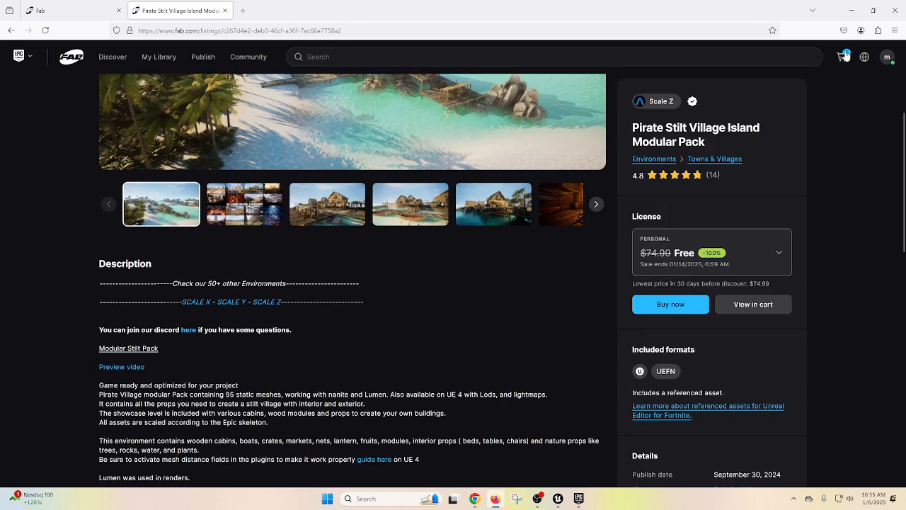
# Check out the cart, place the free order, and switch back to Unreal Editor.
pyautogui.click(842, 57)
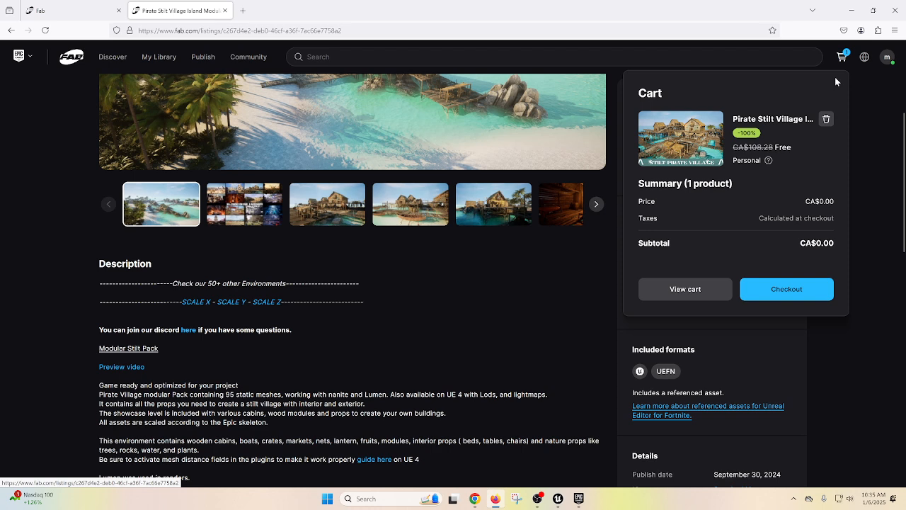
pyautogui.click(775, 290)
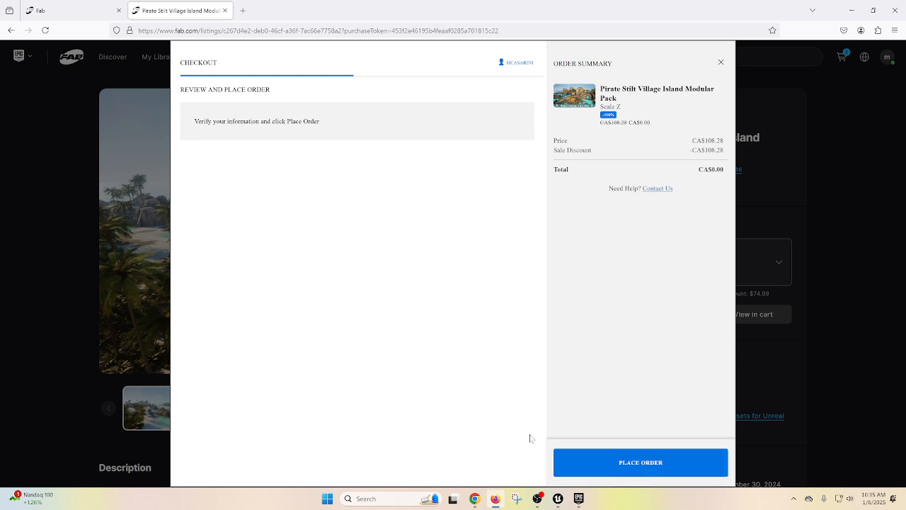
pyautogui.click(629, 466)
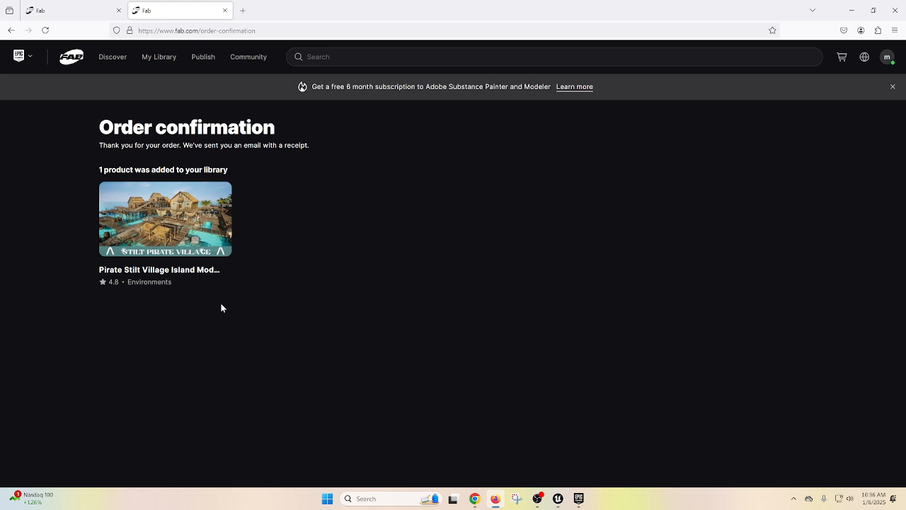
pyautogui.click(558, 498)
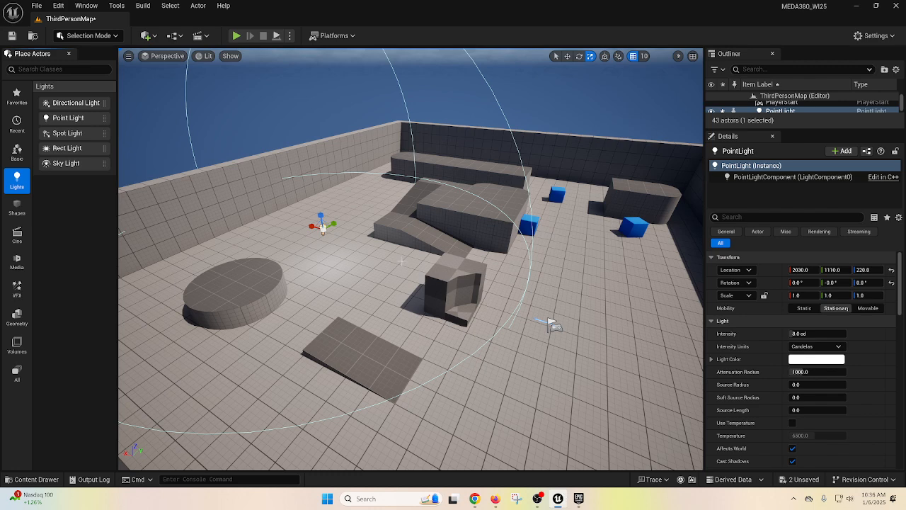
# Bring up the Epic Games Launcher's Library and scroll down to the Fab Library search box.
pyautogui.click(579, 498)
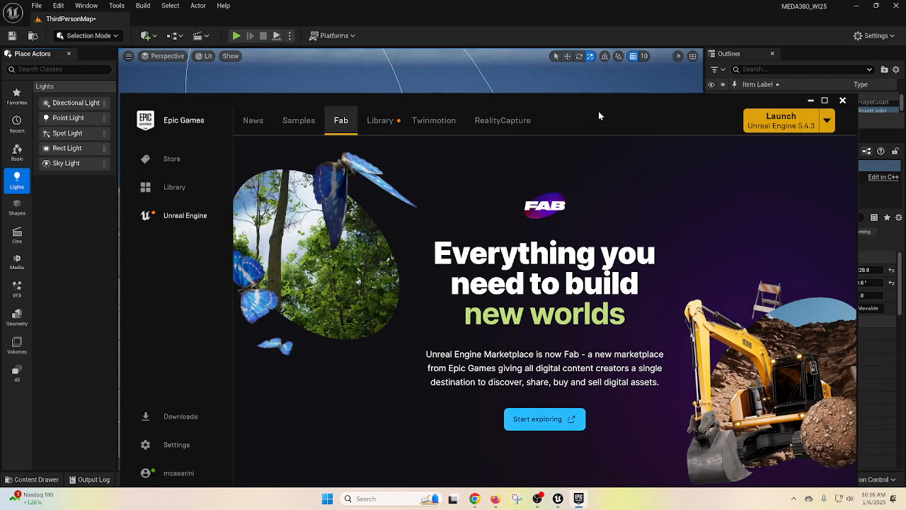
pyautogui.moveTo(559, 107); pyautogui.dragTo(530, 57)
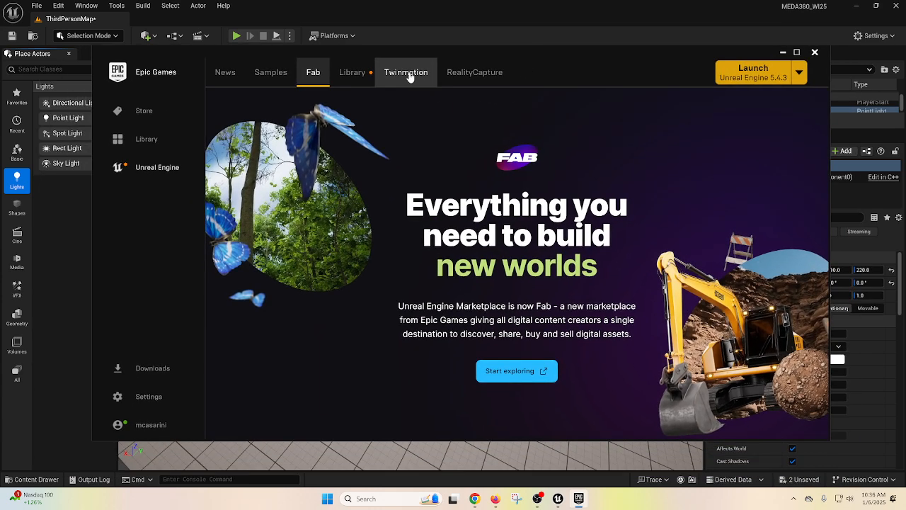
pyautogui.click(362, 74)
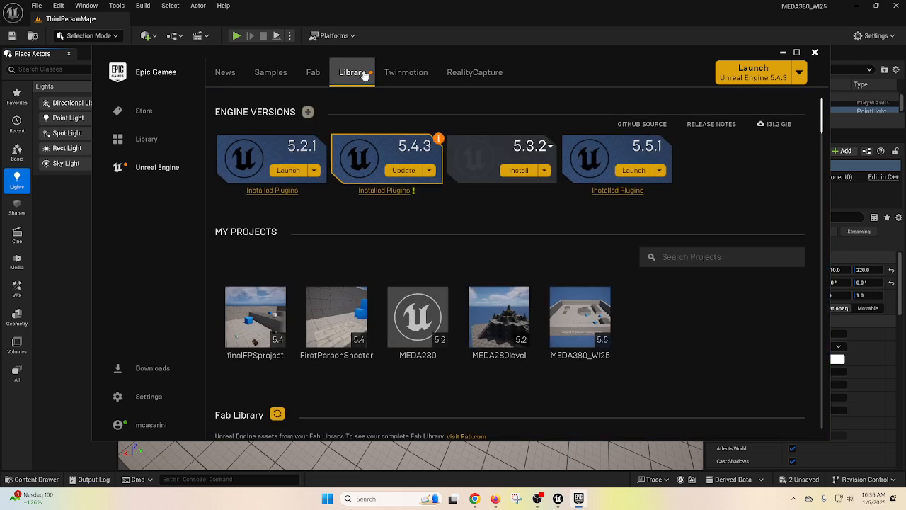
pyautogui.scroll(-2, 379, 308)
pyautogui.scroll(-3, 357, 319)
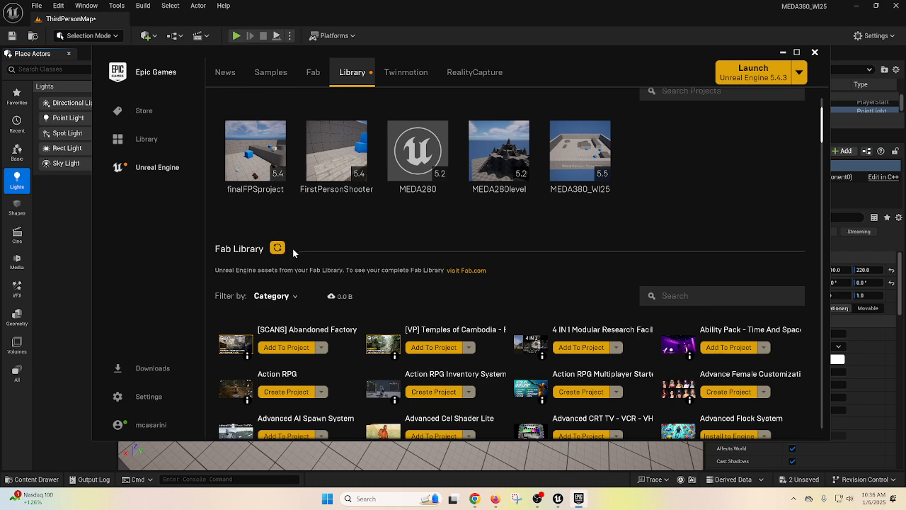
pyautogui.scroll(-2, 415, 249)
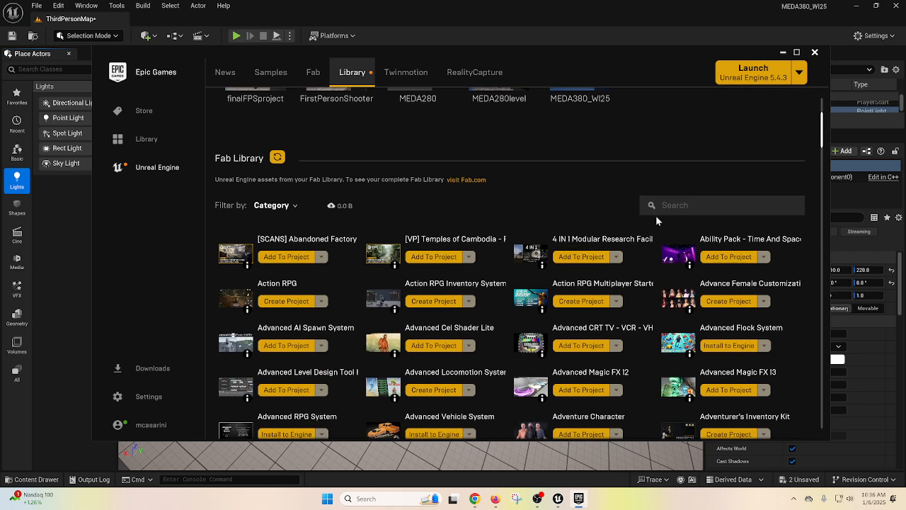
pyautogui.click(678, 200)
# Glance at the course attendance page, then minimize it back to the launcher.
pyautogui.click(482, 501)
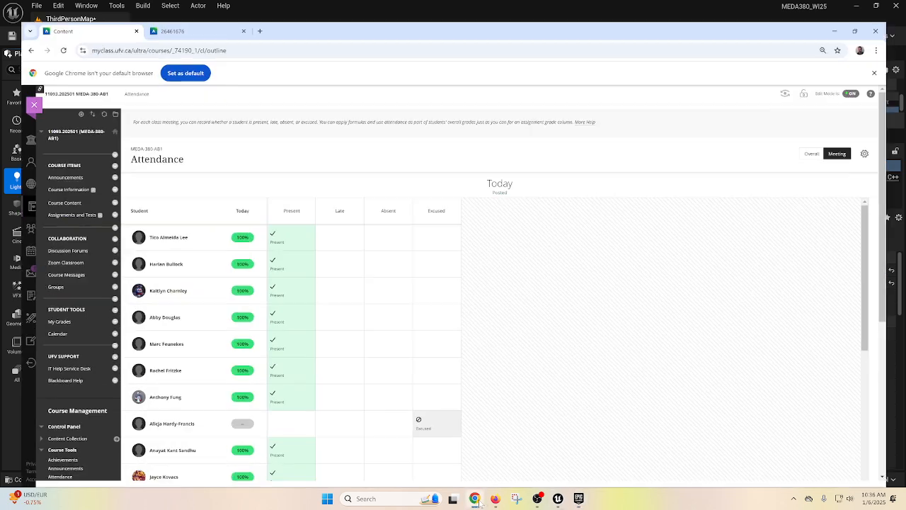
pyautogui.click(480, 502)
pyautogui.click(477, 500)
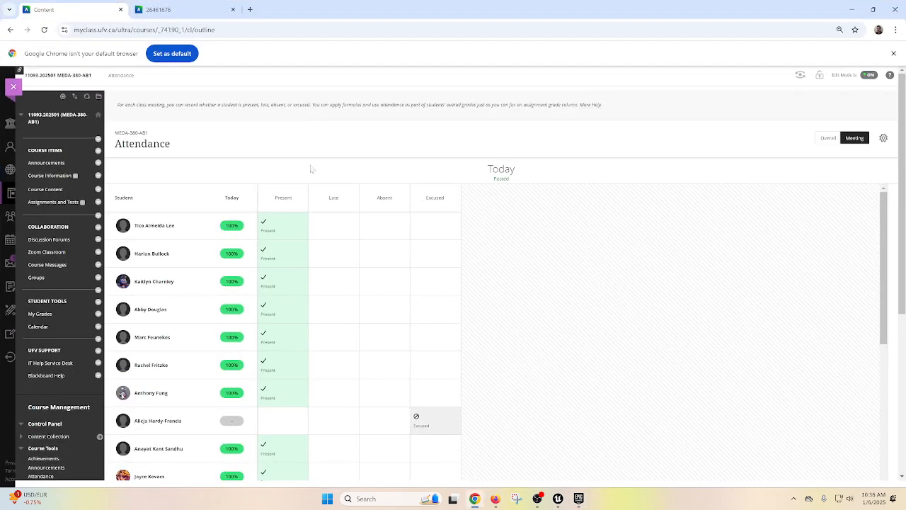
pyautogui.click(474, 500)
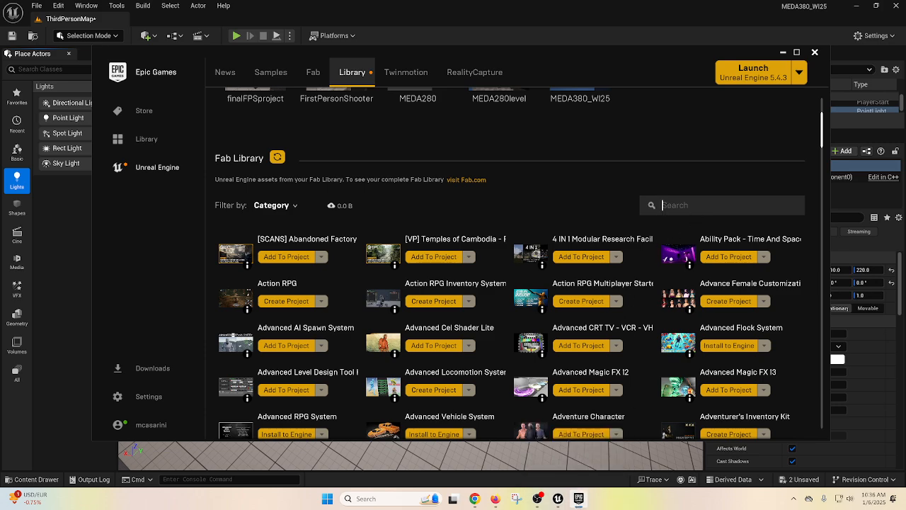
# Check the Fab order confirmation in the browser, then return to the launcher.
pyautogui.scroll(-3, 466, 338)
pyautogui.scroll(-3, 466, 332)
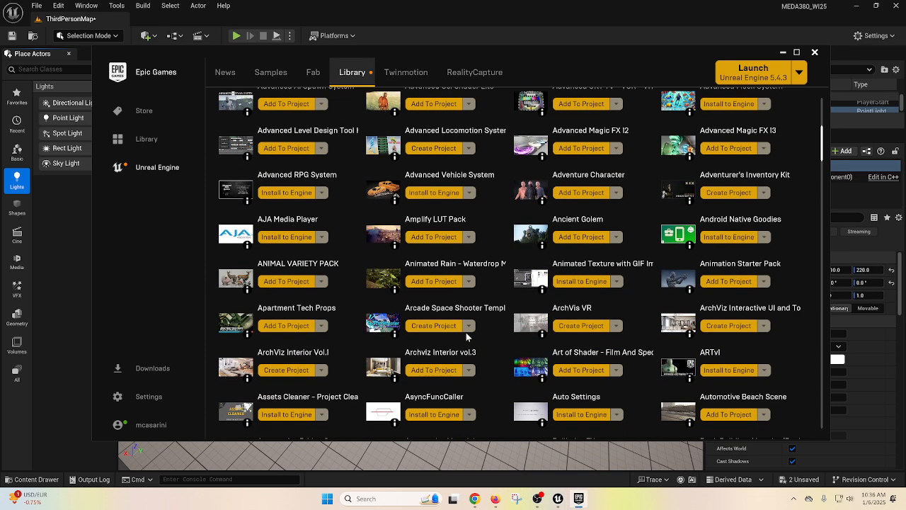
pyautogui.moveTo(824, 158); pyautogui.dragTo(842, 134)
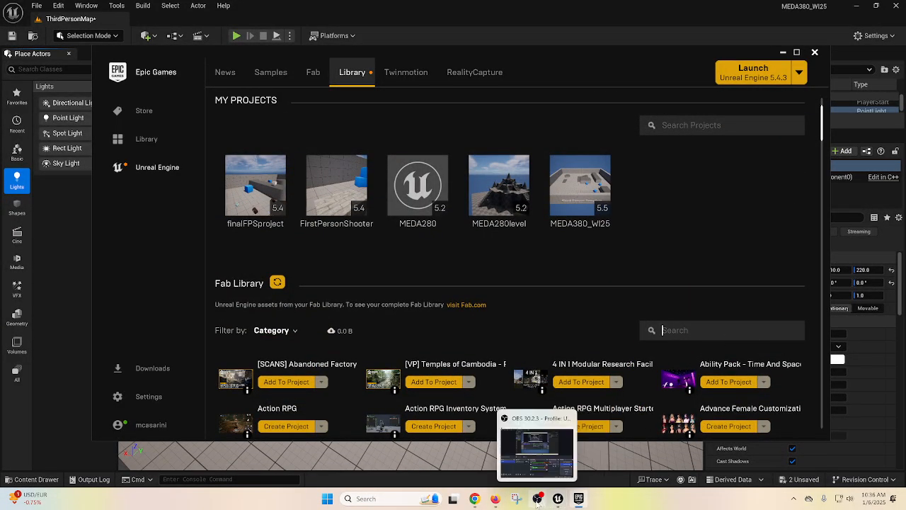
pyautogui.click(494, 499)
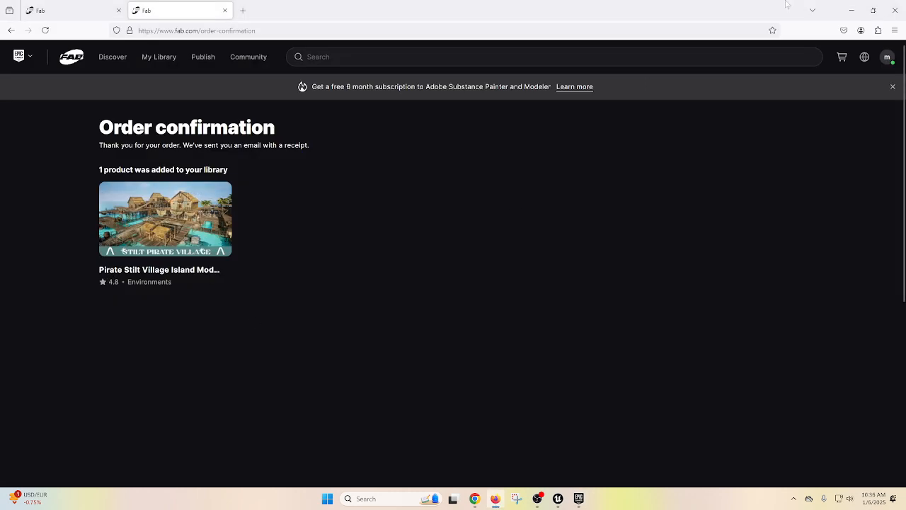
pyautogui.click(852, 10)
# Search the Fab Library for 'village', replacing the earlier 'pirate' query.
pyautogui.click(707, 324)
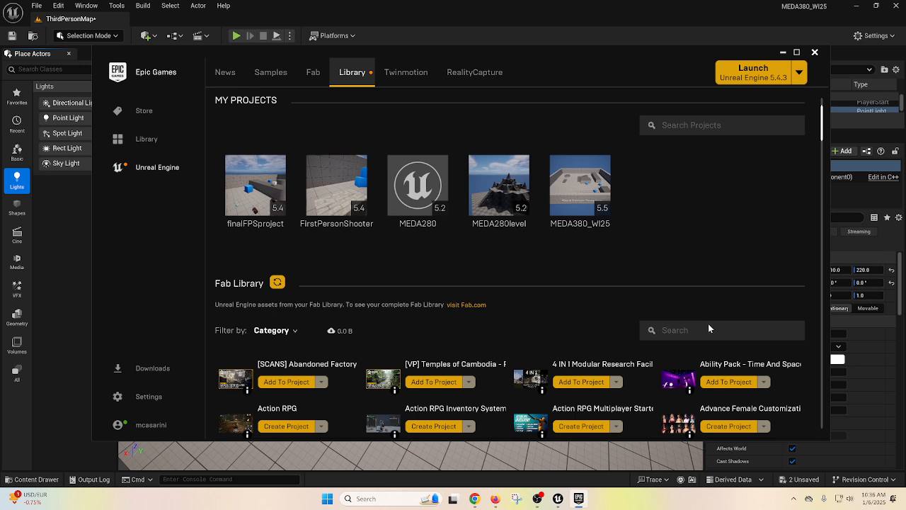
pyautogui.write('pirate')
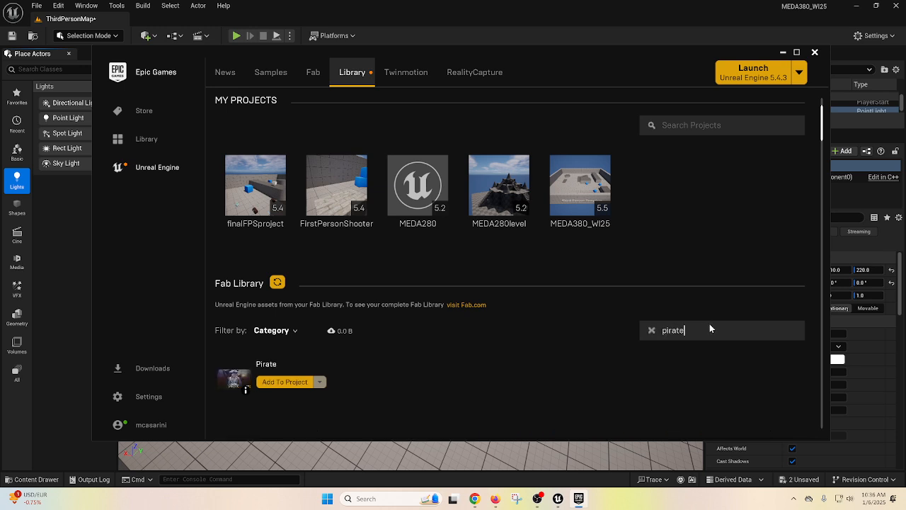
pyautogui.press('BackSpace')
pyautogui.press('BackSpace')
pyautogui.press('BackSpace')
pyautogui.press('BackSpace')
pyautogui.press('BackSpace')
pyautogui.press('BackSpace')
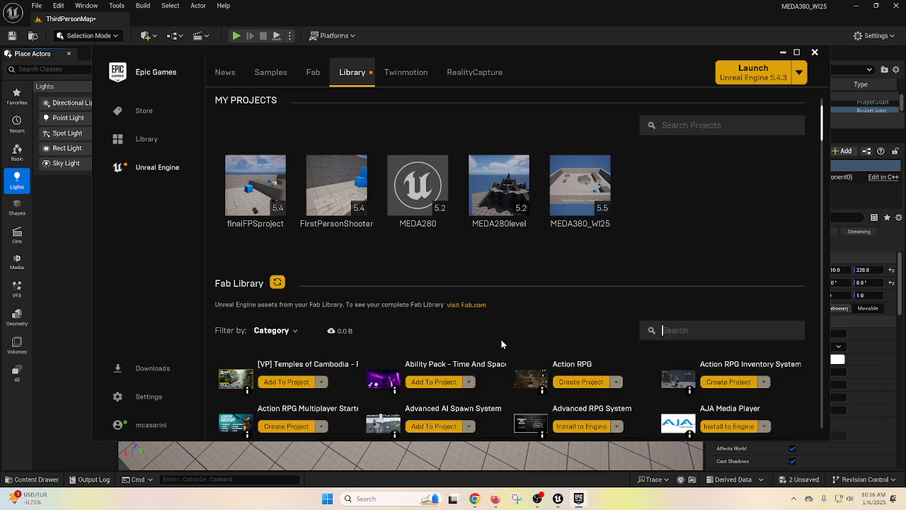
pyautogui.write('village')
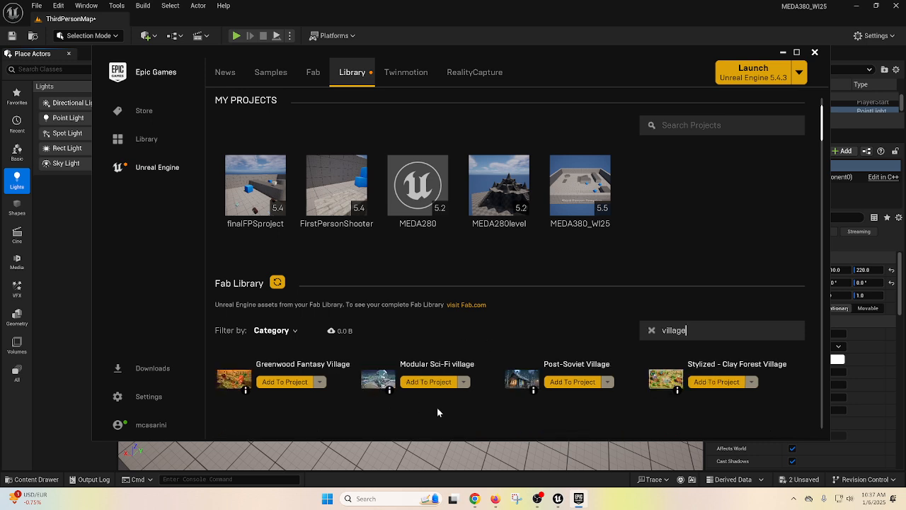
pyautogui.moveTo(686, 330); pyautogui.dragTo(631, 329)
pyautogui.press('BackSpace')
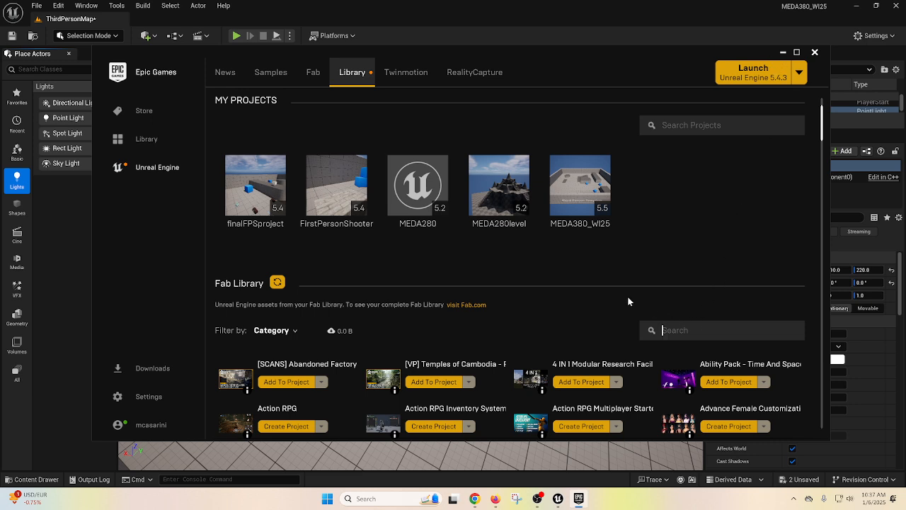
pyautogui.write('village')
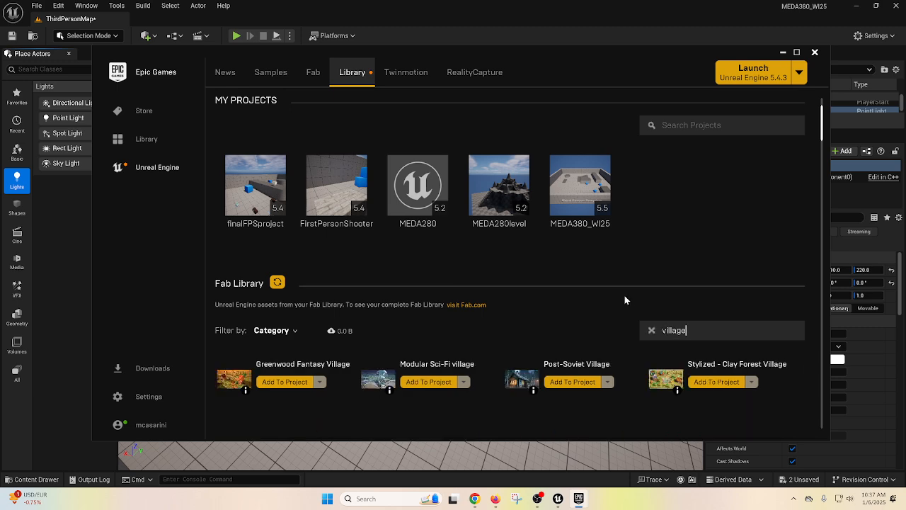
pyautogui.click(569, 383)
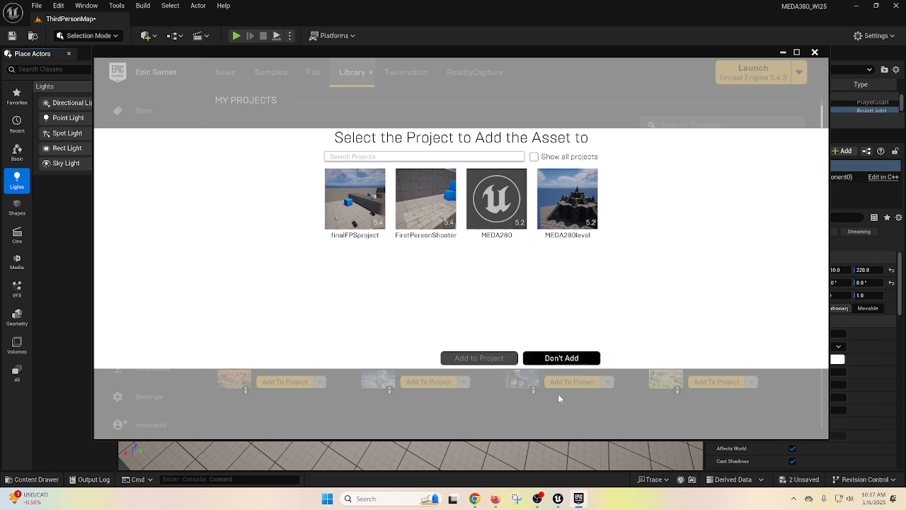
pyautogui.click(570, 359)
pyautogui.scroll(2, 524, 292)
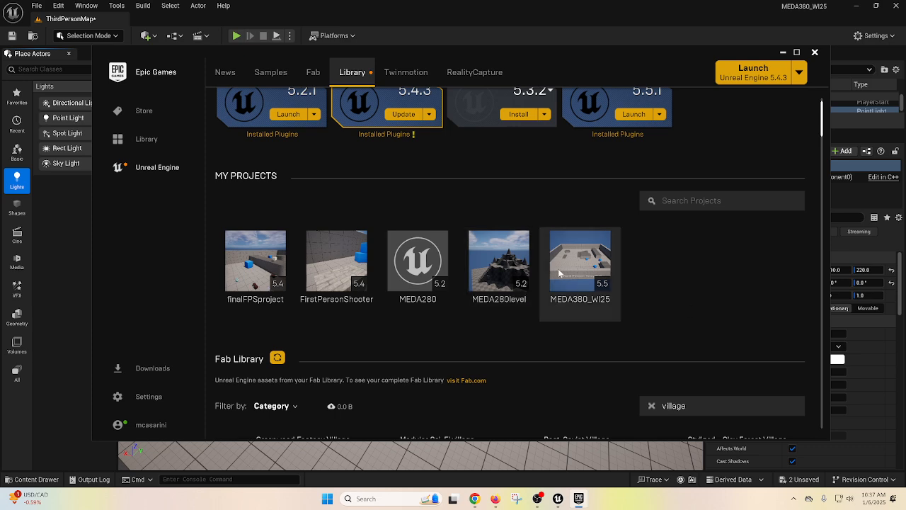
pyautogui.scroll(-2, 580, 297)
pyautogui.click(587, 384)
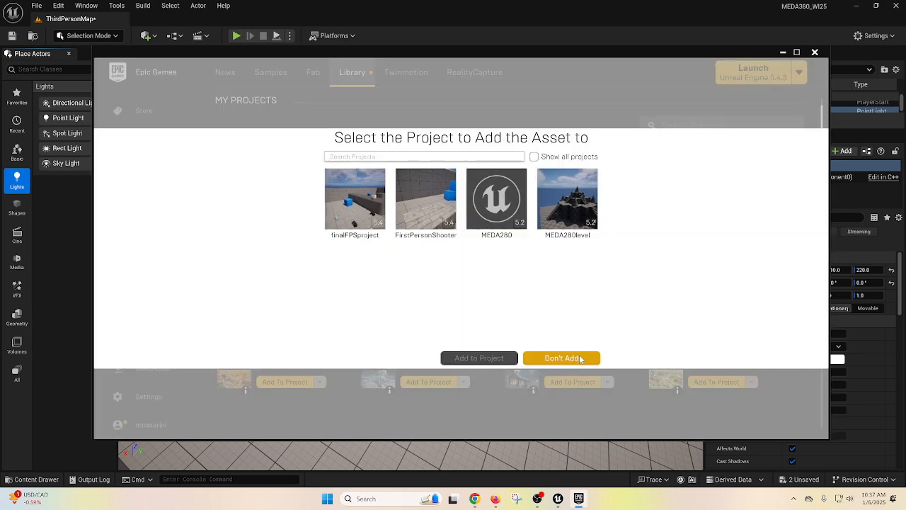
pyautogui.click(579, 358)
pyautogui.click(814, 53)
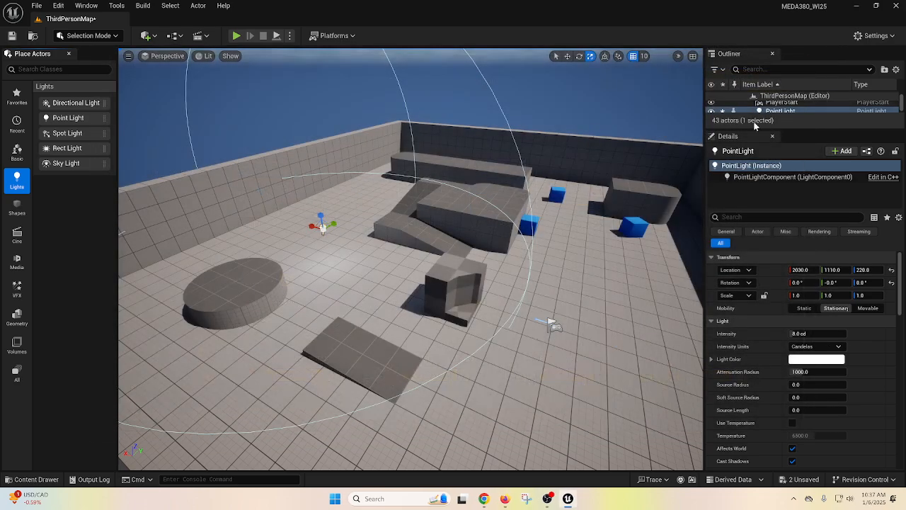
pyautogui.click(876, 7)
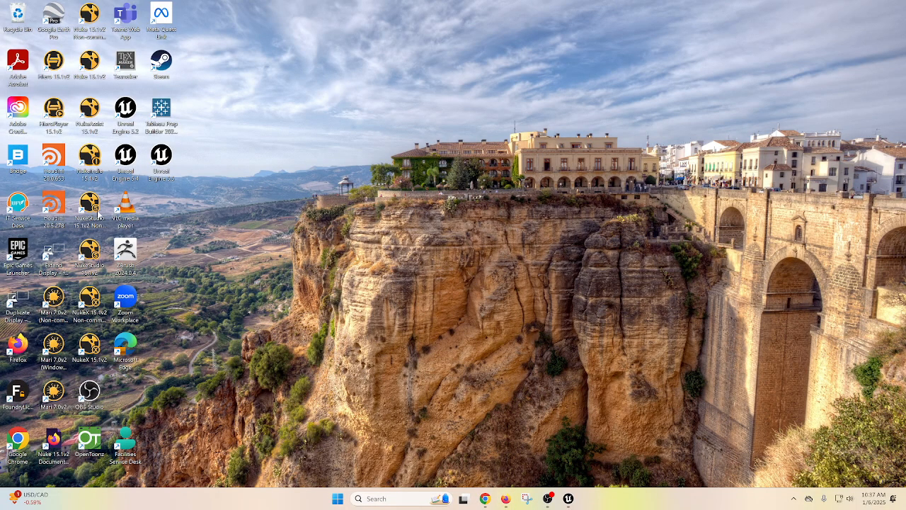
# Start the Epic Games Launcher, go to Library and filter the Fab Library by 'village'.
pyautogui.doubleClick(17, 251)
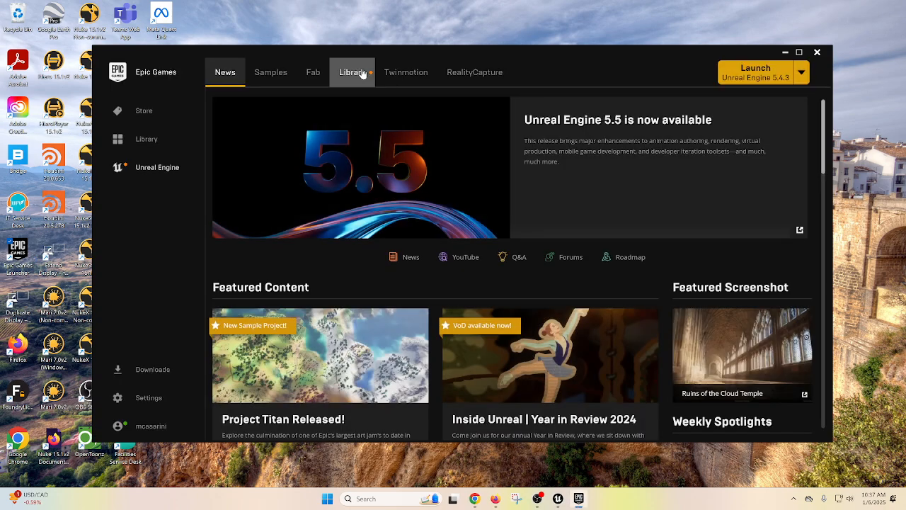
pyautogui.click(354, 72)
pyautogui.scroll(-3, 425, 336)
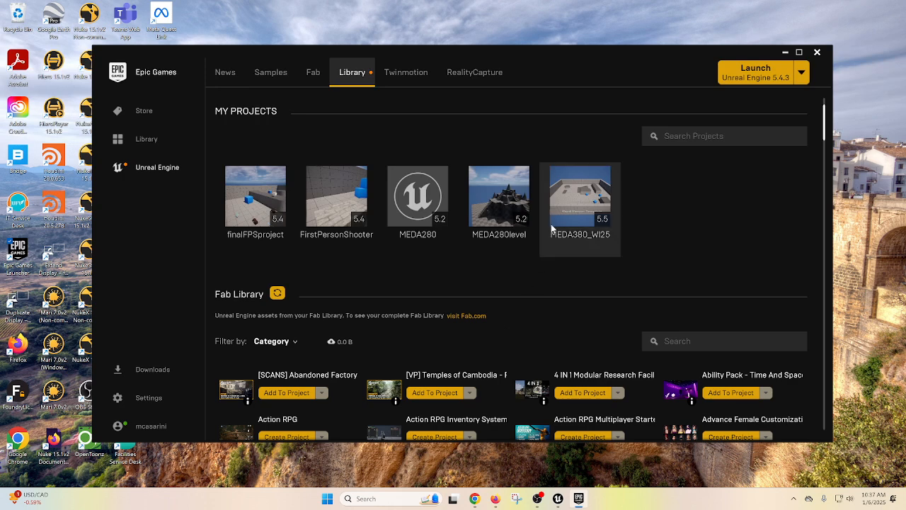
pyautogui.click(577, 216)
pyautogui.scroll(-2, 510, 304)
pyautogui.scroll(-1, 566, 291)
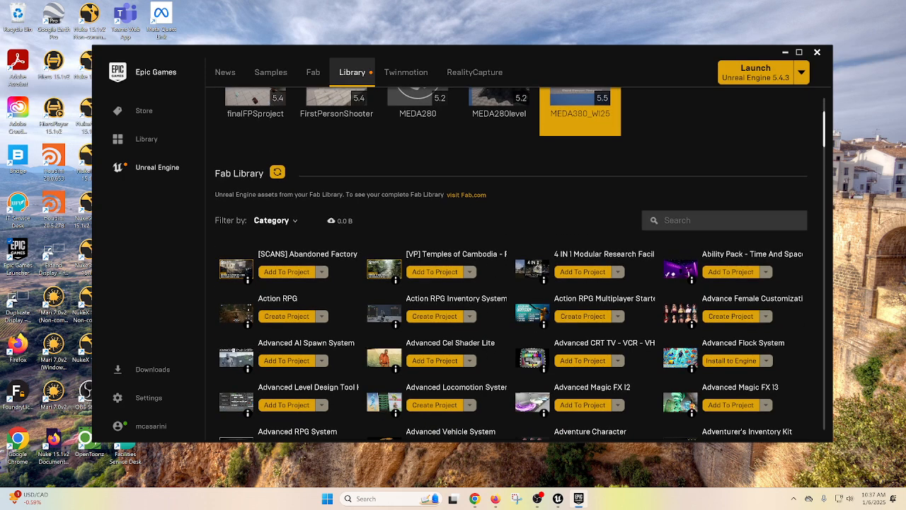
pyautogui.write('village')
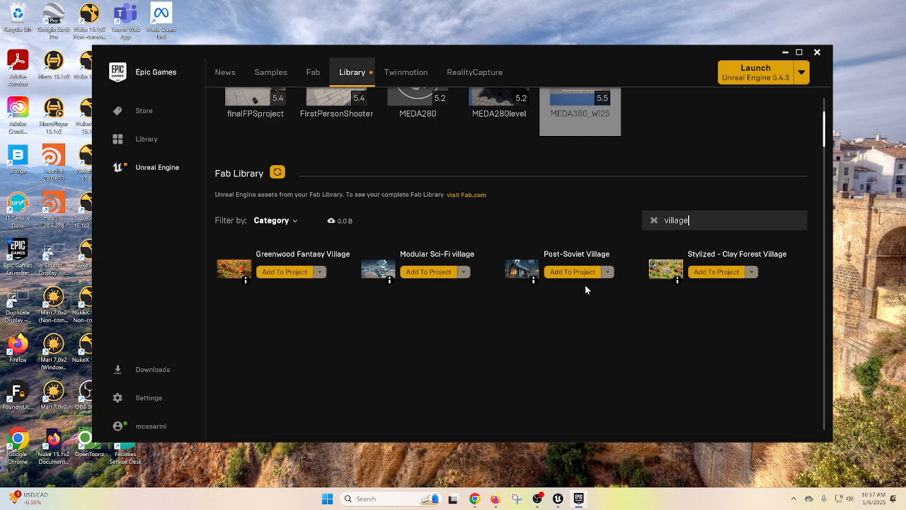
# Try adding Post-Soviet Village to MEDA380_WI25, then cancel without adding it.
pyautogui.click(575, 273)
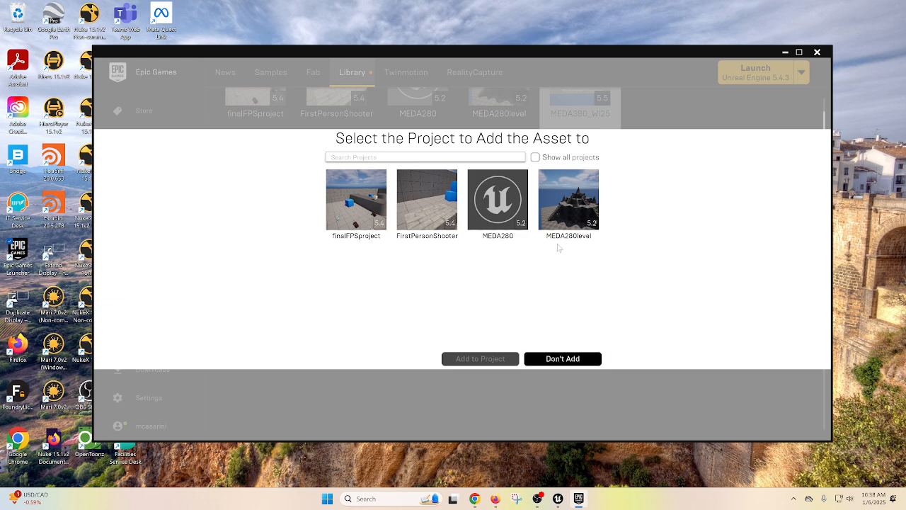
pyautogui.click(535, 157)
pyautogui.click(356, 268)
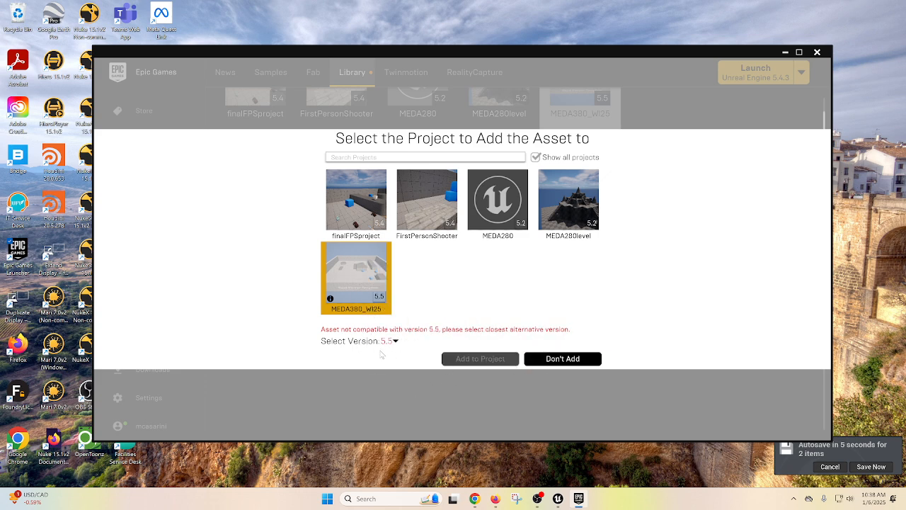
pyautogui.click(392, 341)
pyautogui.click(398, 341)
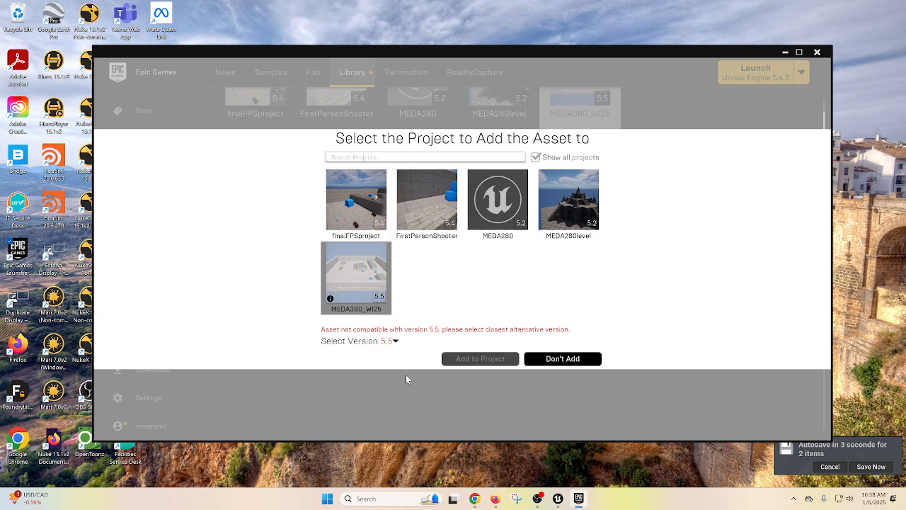
pyautogui.click(560, 359)
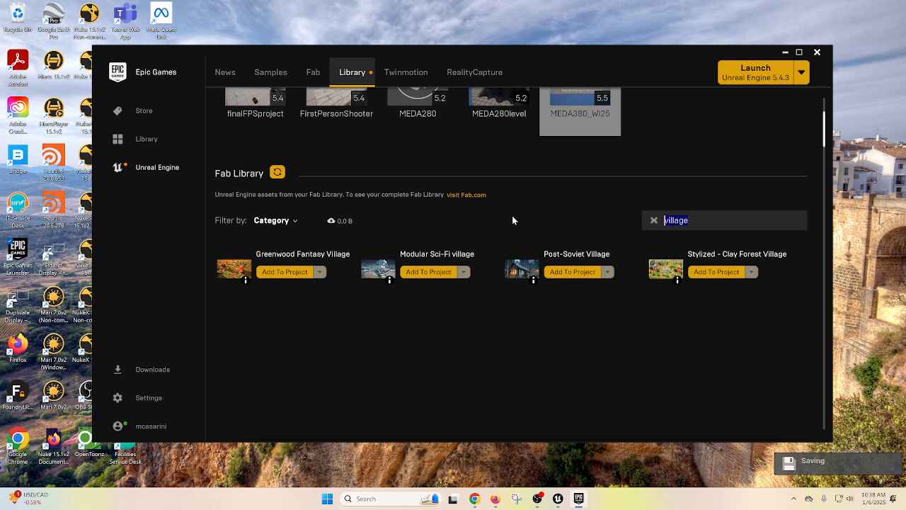
# Replace the Fab Library search with 'pack' and scroll through the results.
pyautogui.press('BackSpace')
pyautogui.write('pack')
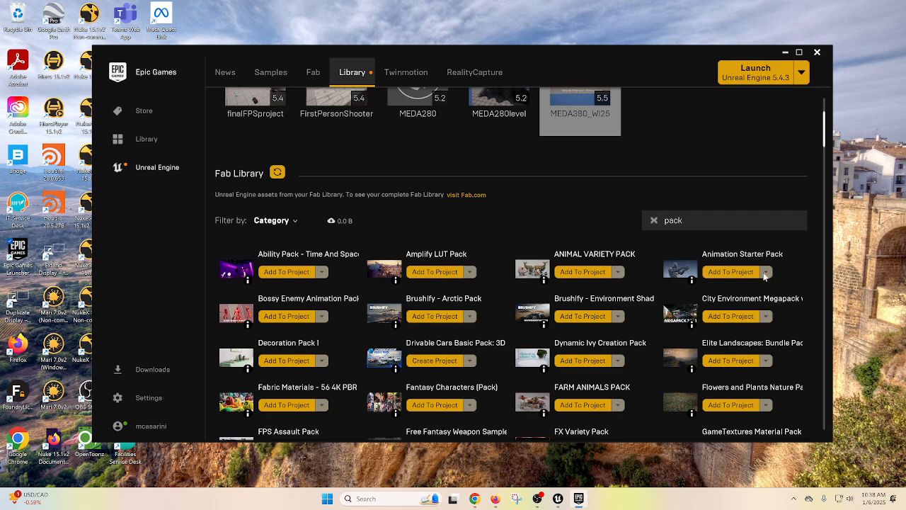
pyautogui.scroll(-2, 360, 329)
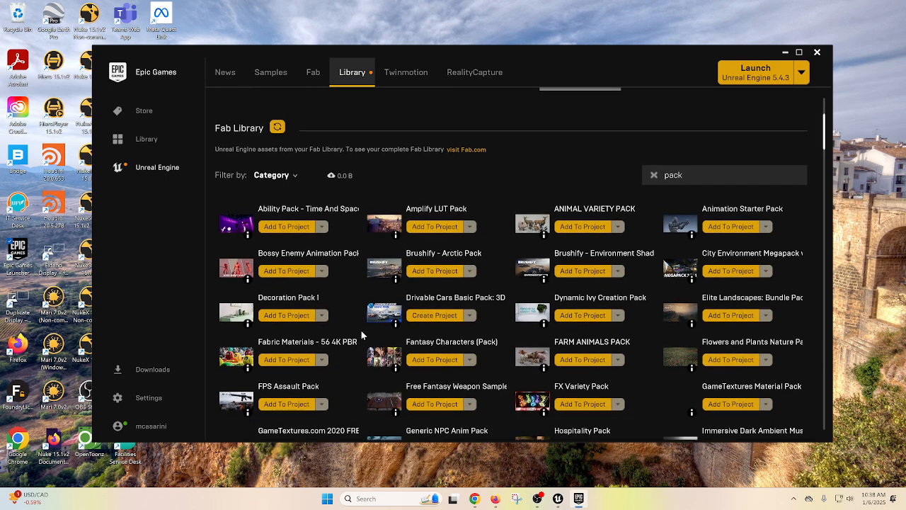
pyautogui.scroll(-3, 360, 330)
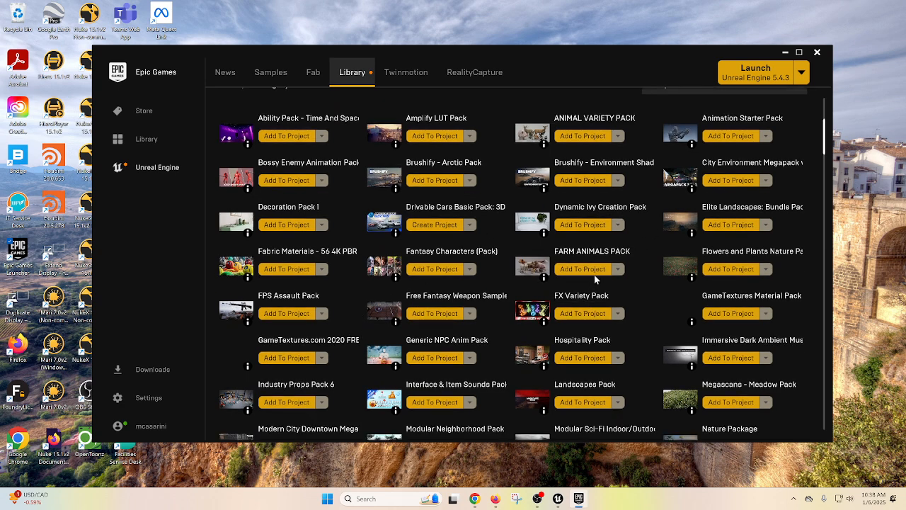
pyautogui.scroll(-2, 473, 329)
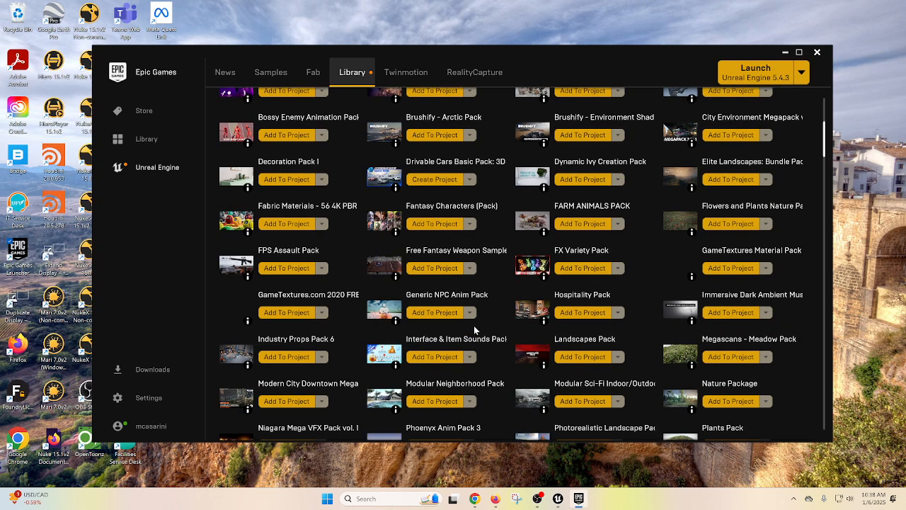
pyautogui.scroll(-1, 486, 322)
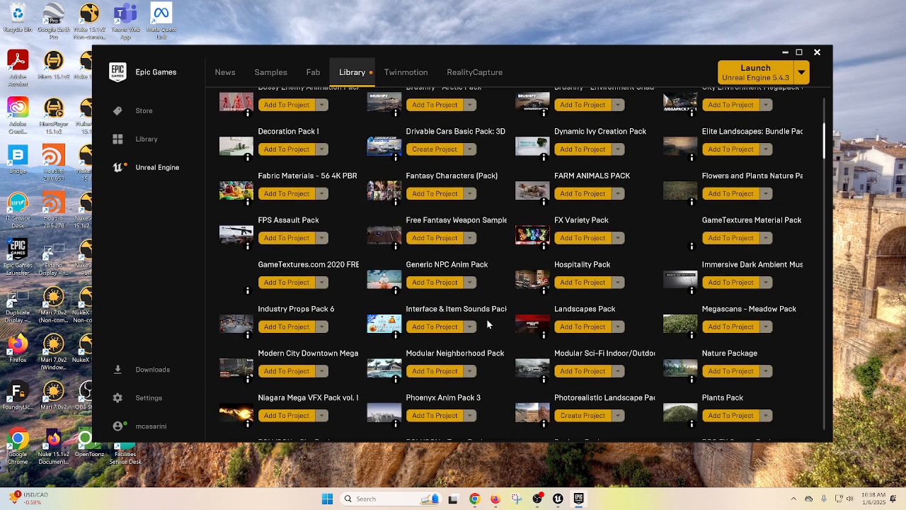
# Try adding the Hospitality Pack and POLYGON - Town Pack to a project, cancelling both.
pyautogui.click(590, 282)
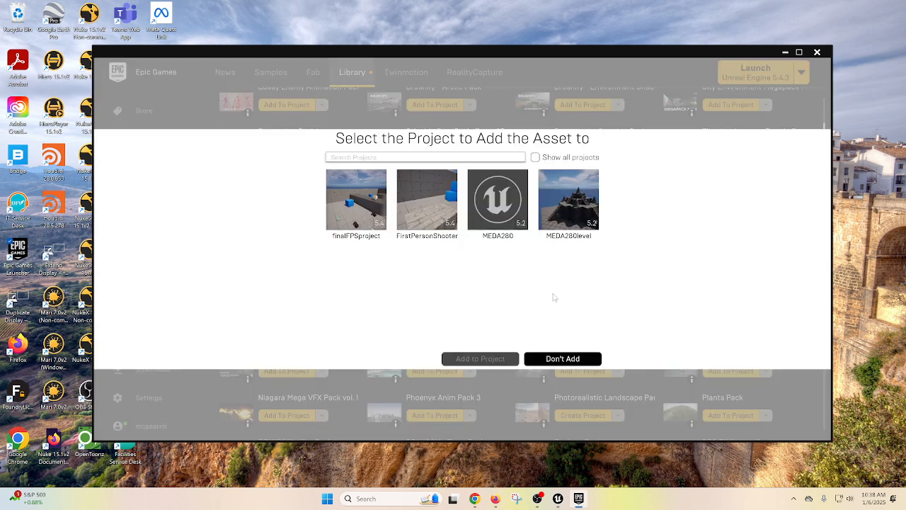
pyautogui.click(535, 157)
pyautogui.click(535, 157)
pyautogui.click(535, 157)
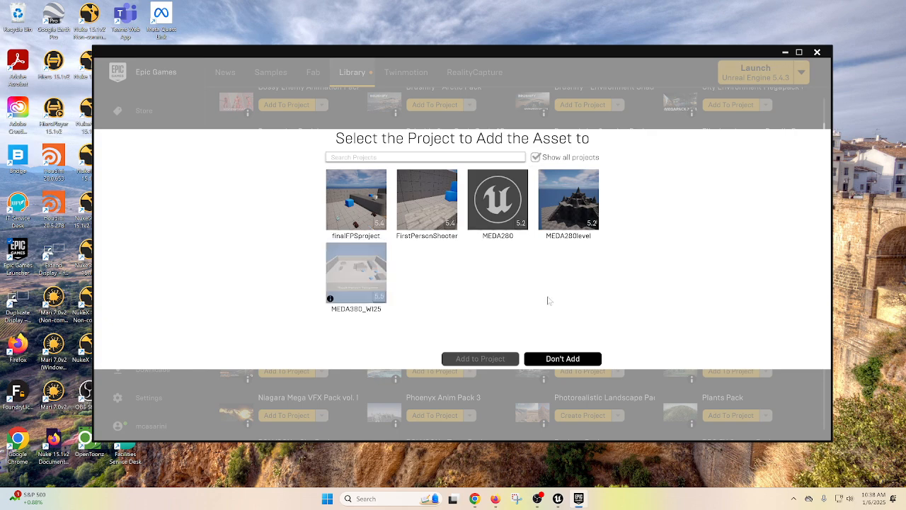
pyautogui.click(563, 358)
pyautogui.scroll(-1, 311, 364)
pyautogui.scroll(-3, 319, 354)
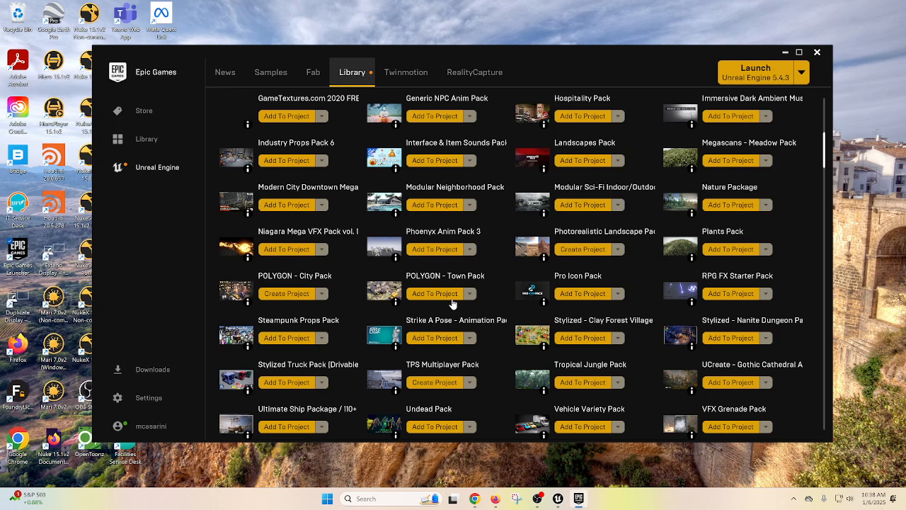
pyautogui.click(450, 295)
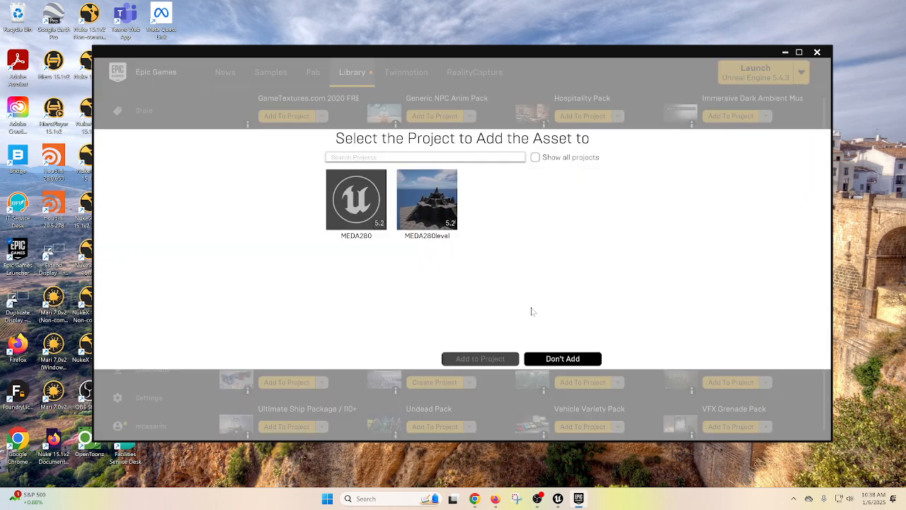
pyautogui.click(553, 361)
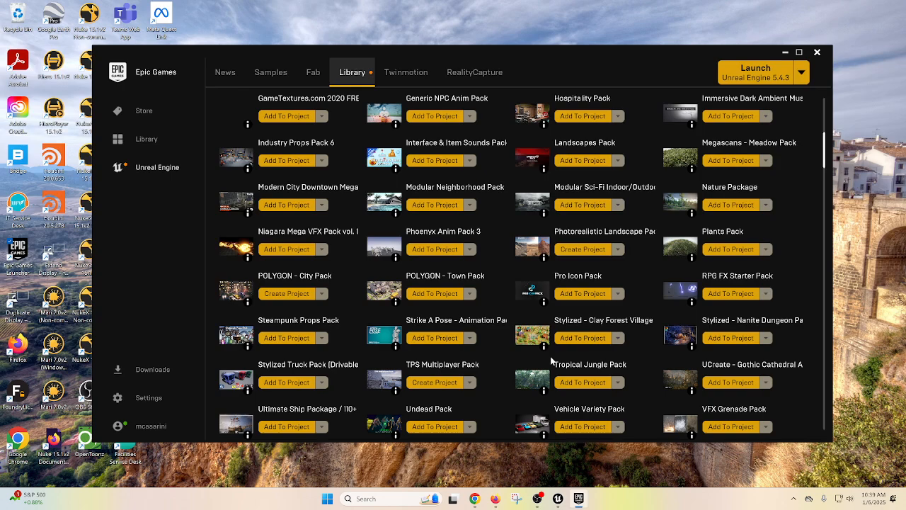
# Add the ANIMAL VARIETY PACK to the MEDA380_WI25 project.
pyautogui.scroll(-1, 478, 297)
pyautogui.scroll(10, 493, 310)
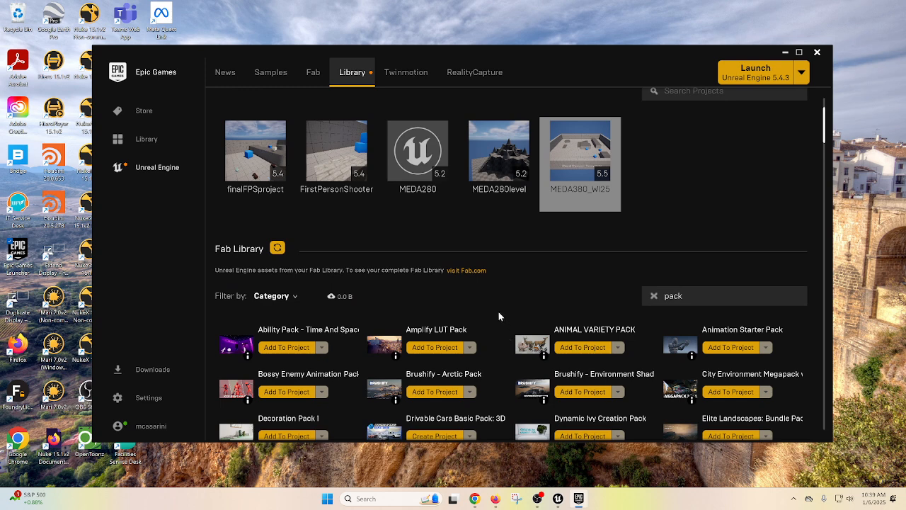
pyautogui.click(590, 348)
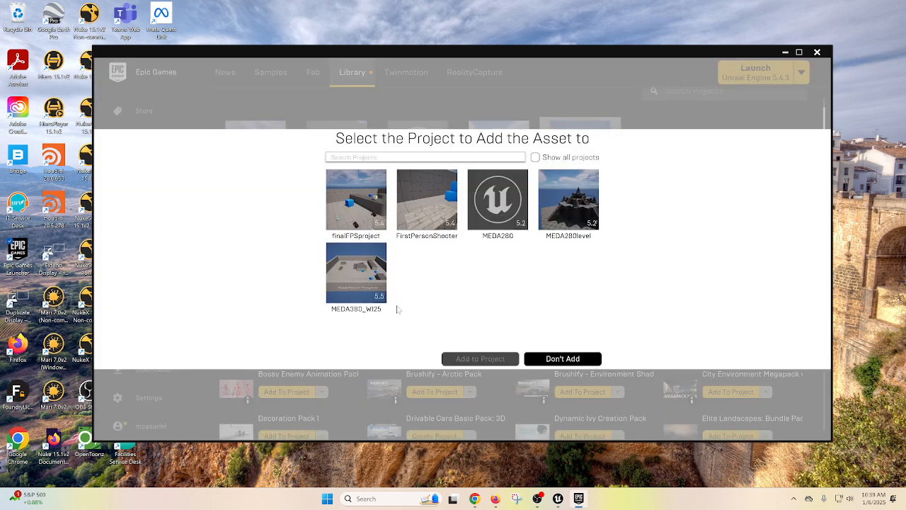
pyautogui.click(357, 272)
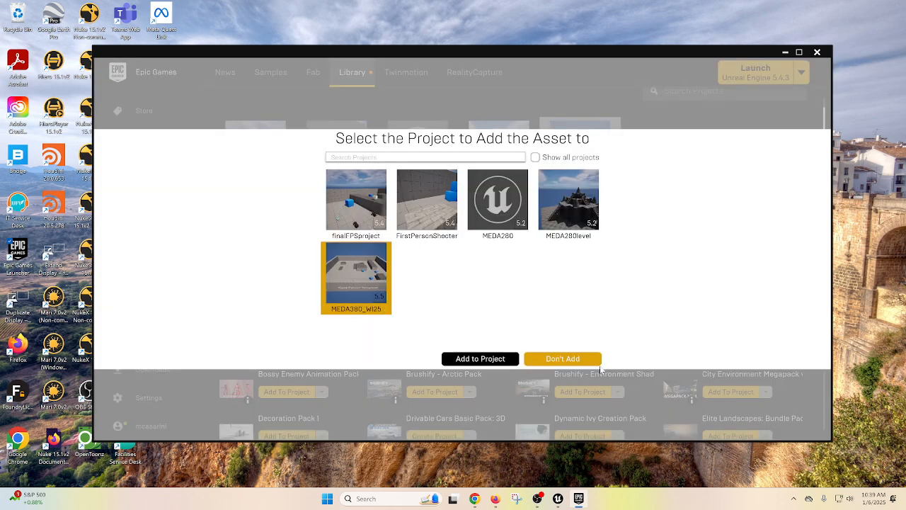
pyautogui.click(497, 359)
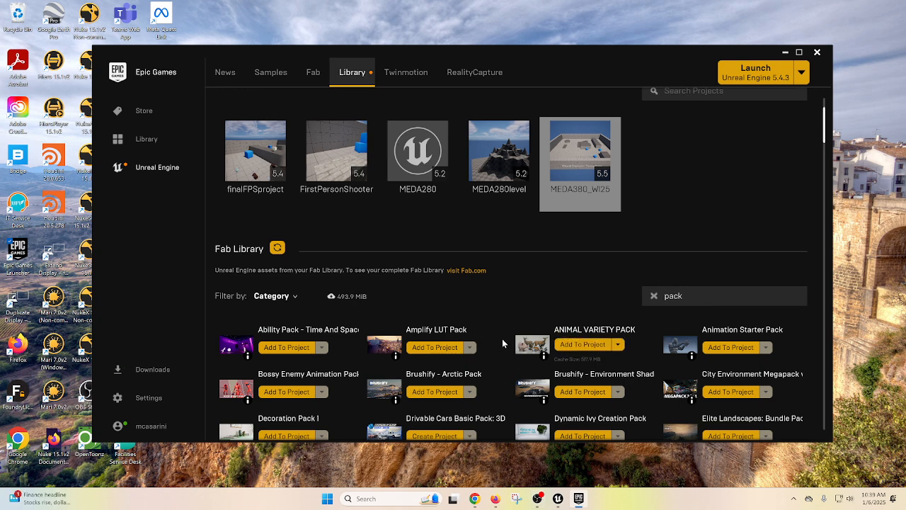
# In the MEDA380_WI25 editor, open the Content Drawer at AnimalVarietyPack > Crow > Animations.
pyautogui.click(559, 499)
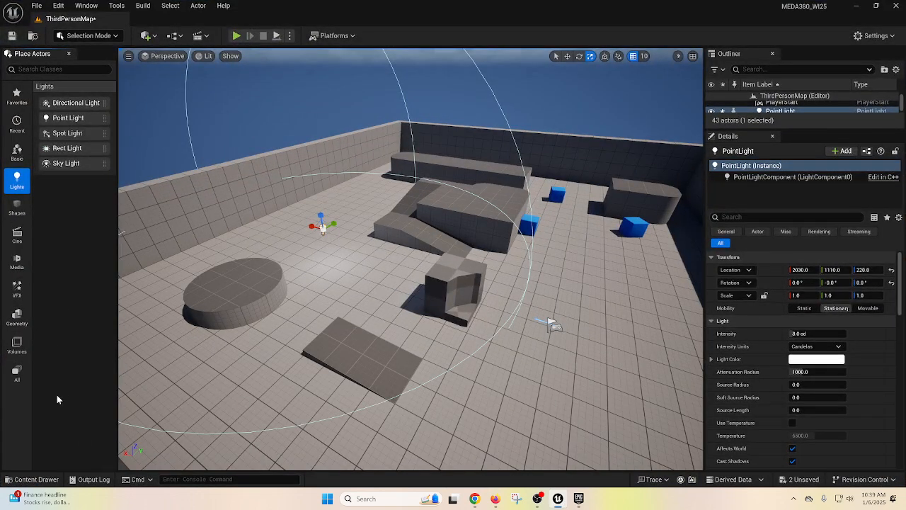
pyautogui.click(50, 478)
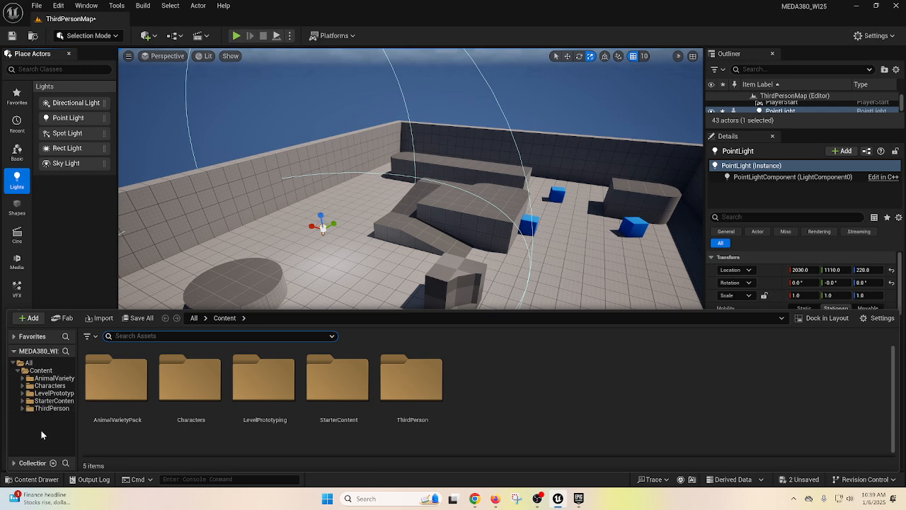
pyautogui.click(54, 378)
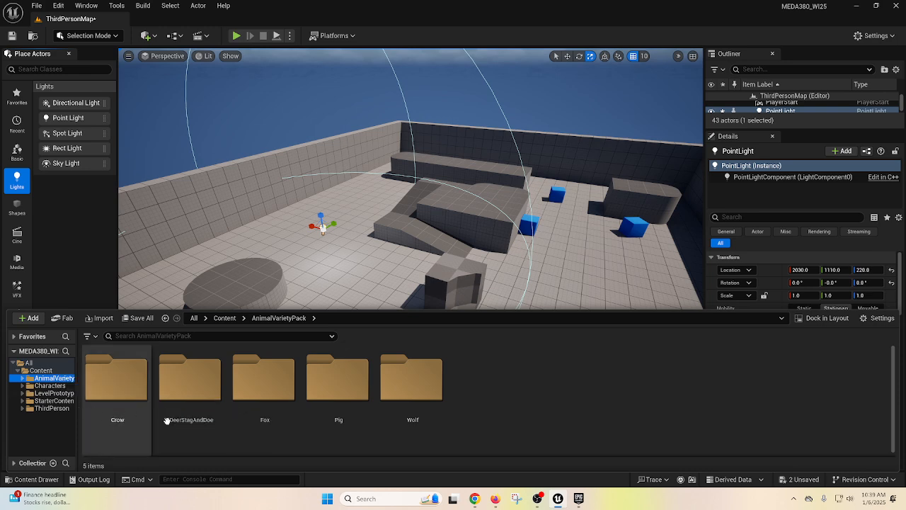
pyautogui.doubleClick(121, 390)
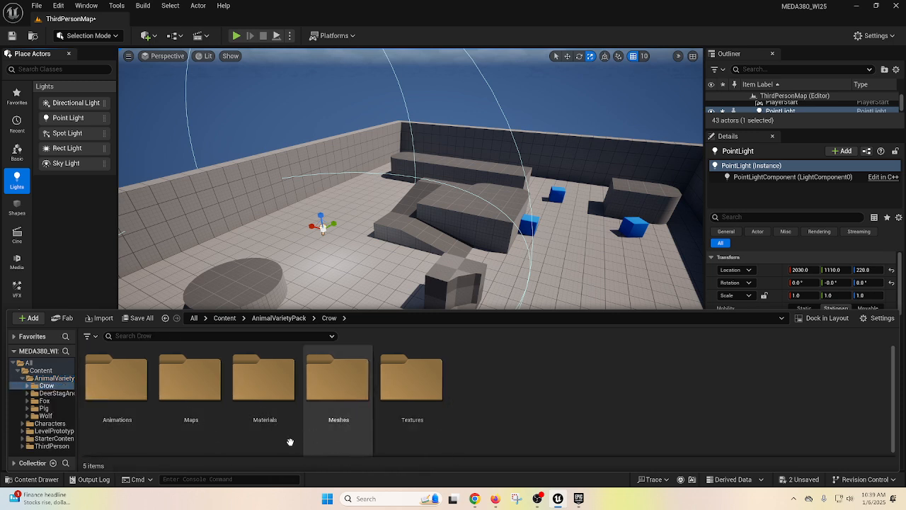
pyautogui.doubleClick(346, 402)
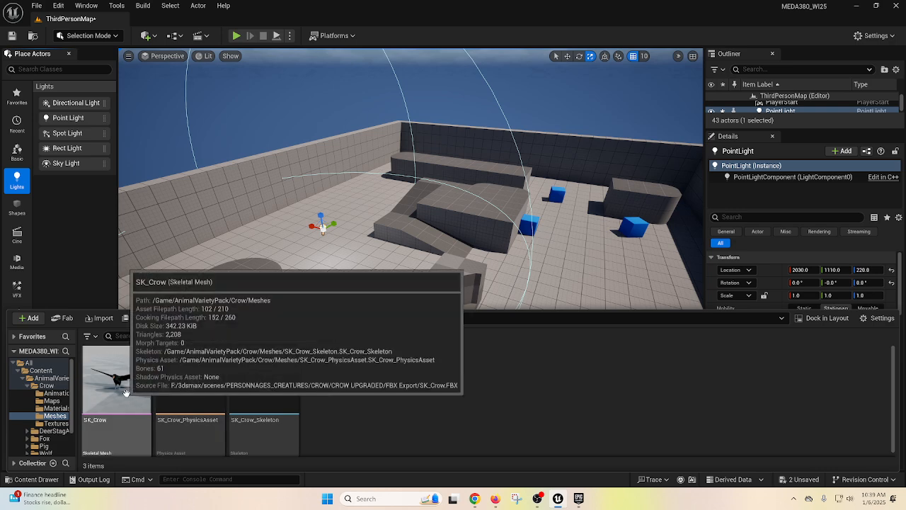
pyautogui.click(278, 318)
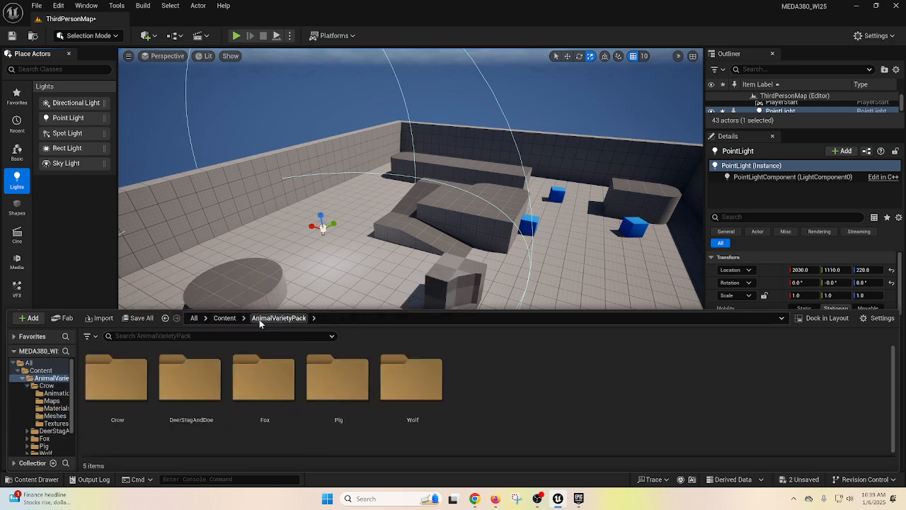
pyautogui.doubleClick(117, 397)
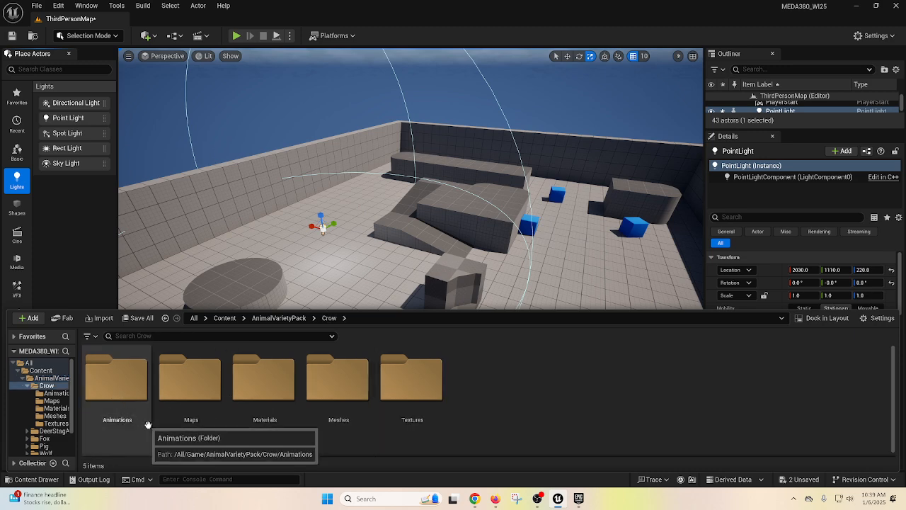
pyautogui.doubleClick(142, 419)
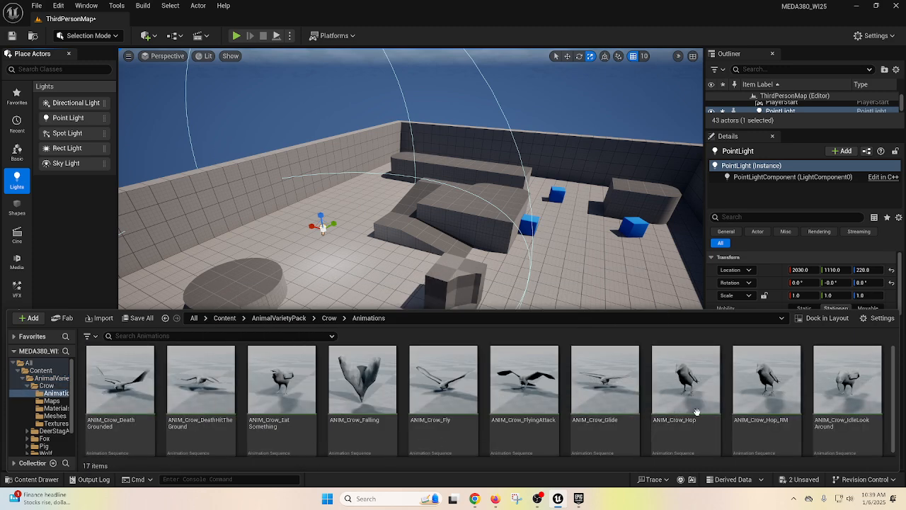
pyautogui.moveTo(704, 417); pyautogui.dragTo(550, 323)
pyautogui.press('w')
pyautogui.moveTo(530, 273); pyautogui.dragTo(535, 216, button='right')
pyautogui.press('d')
pyautogui.moveTo(504, 302); pyautogui.dragTo(503, 302, button='right')
pyautogui.press('a')
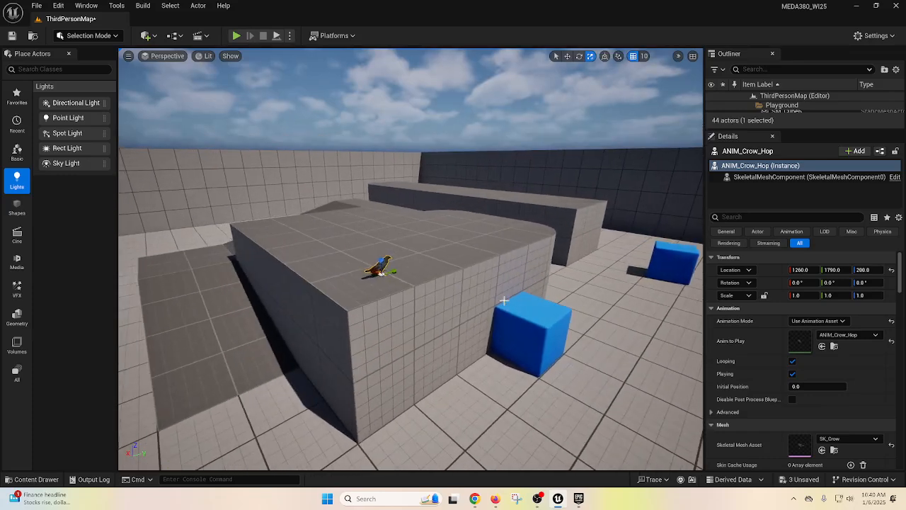
pyautogui.press('e')
pyautogui.moveTo(391, 284); pyautogui.dragTo(471, 283)
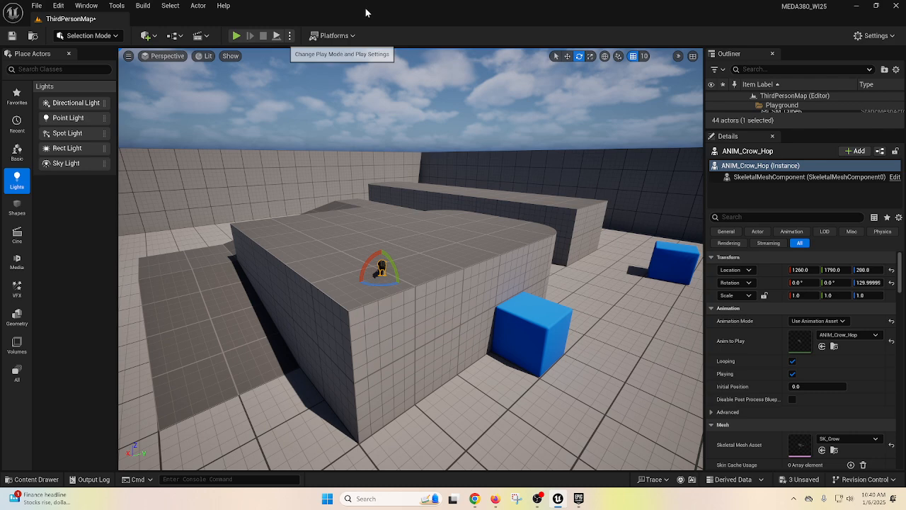
pyautogui.press('Escape')
pyautogui.click(290, 36)
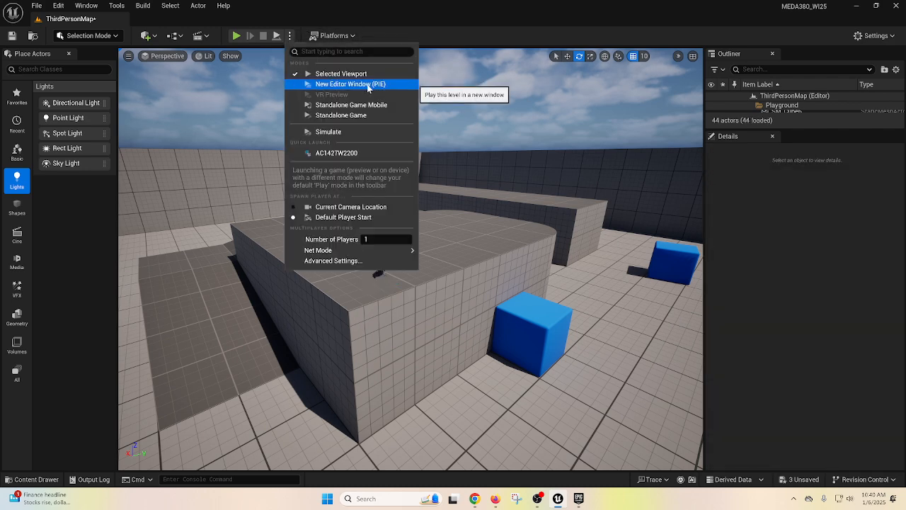
pyautogui.click(378, 132)
pyautogui.scroll(3, 396, 279)
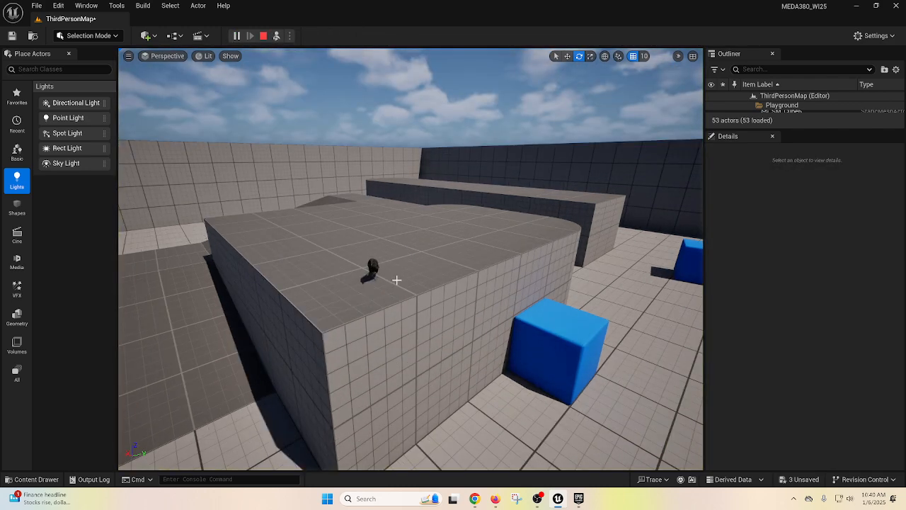
pyautogui.scroll(-4, 395, 284)
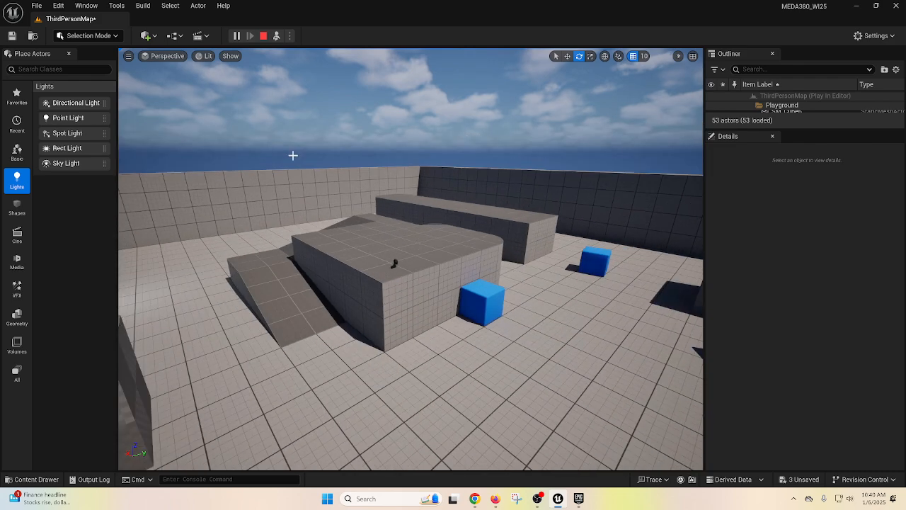
pyautogui.click(264, 36)
pyautogui.moveTo(374, 314)
pyautogui.mouseDown(button='right')
pyautogui.moveTo(230, 322)
pyautogui.moveTo(311, 326)
pyautogui.moveTo(368, 305)
pyautogui.mouseUp(button='right')
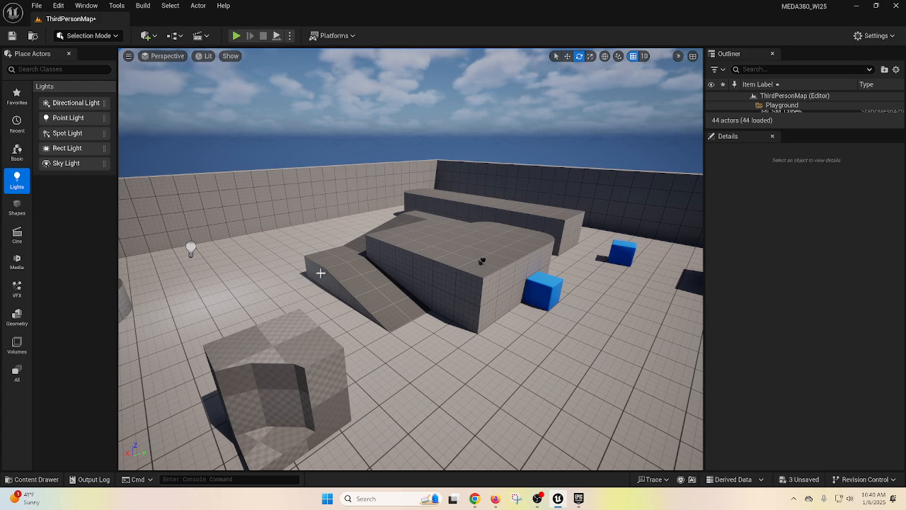
pyautogui.moveTo(320, 274)
pyautogui.mouseDown(button='right')
pyautogui.moveTo(319, 312)
pyautogui.moveTo(340, 277)
pyautogui.moveTo(318, 275)
pyautogui.mouseUp(button='right')
# Fly the viewport around the walled playground to inspect the ramp, blocks and blue cubes.
pyautogui.press('w')
pyautogui.press('w')
pyautogui.press('s')
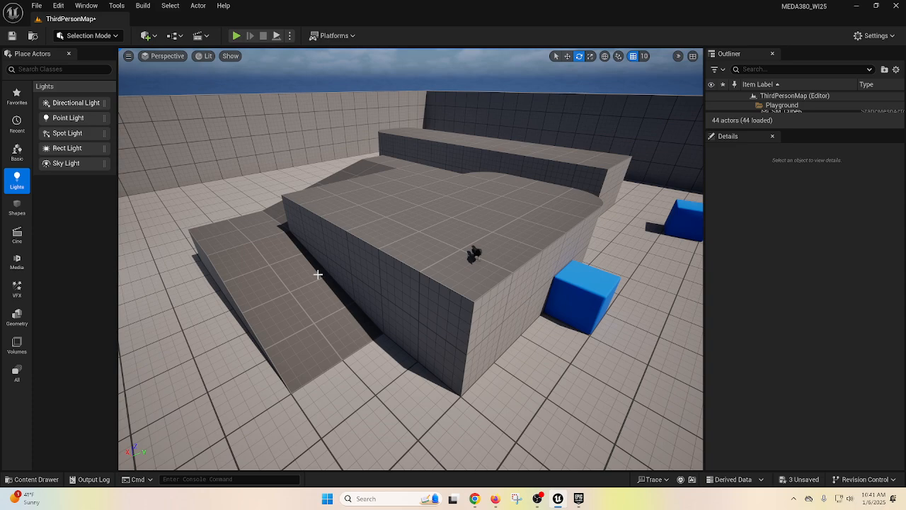
pyautogui.scroll(-10, 318, 274)
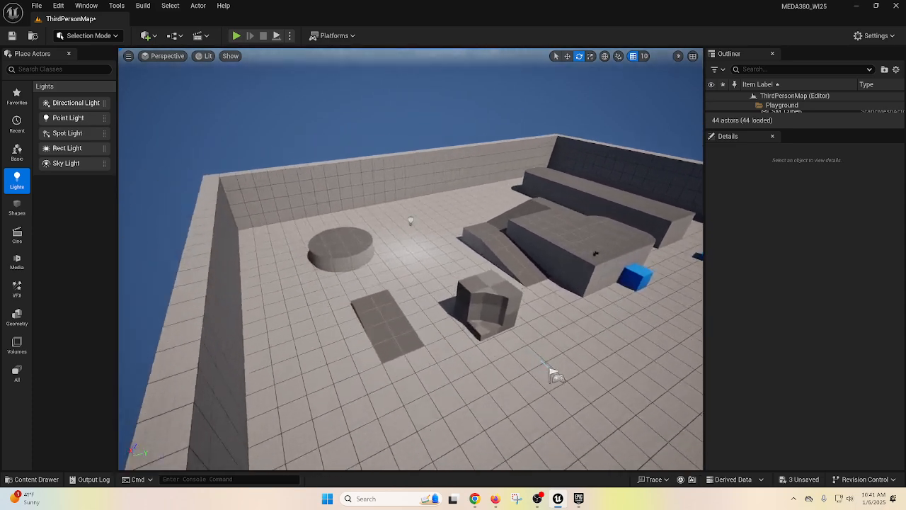
pyautogui.scroll(4, 555, 375)
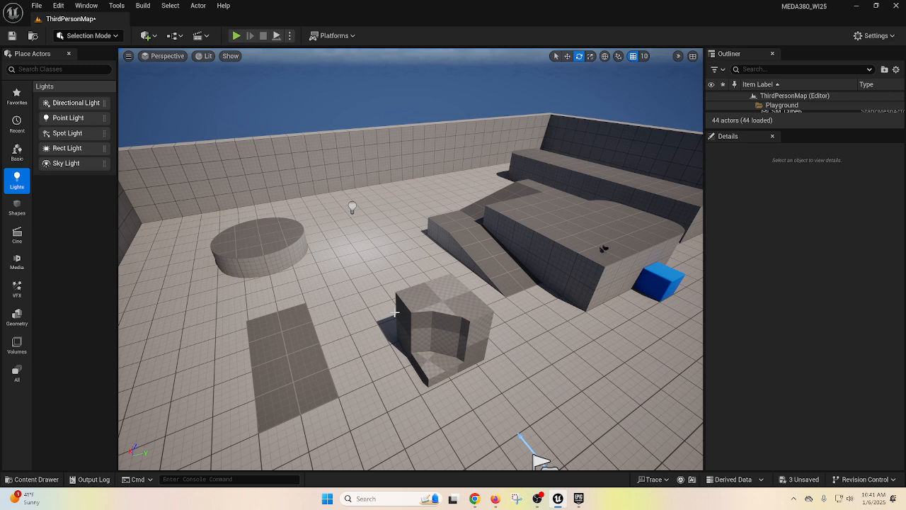
pyautogui.click(579, 498)
# Search 'modular', add the Medieval Castle pack to MEDA380_WI25, then minimize the launcher.
pyautogui.hotkey('ctrl', 'a')
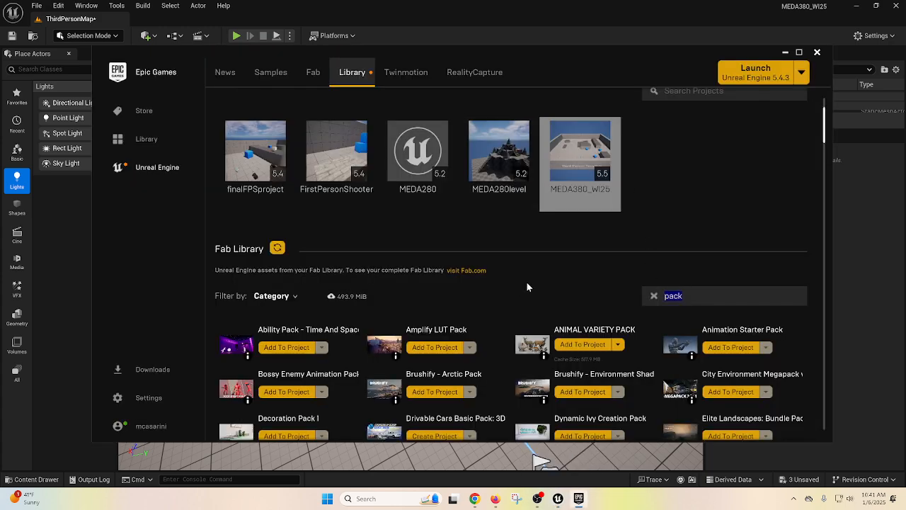
pyautogui.write('modular')
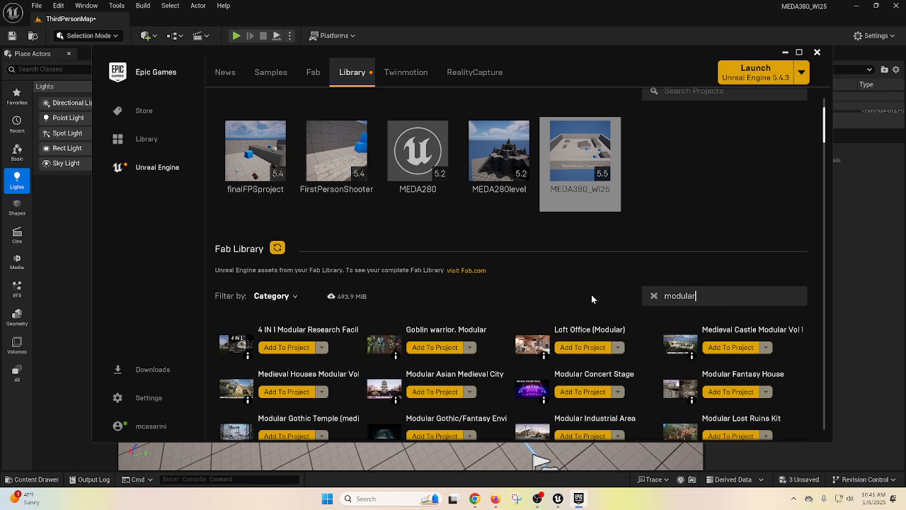
pyautogui.click(731, 348)
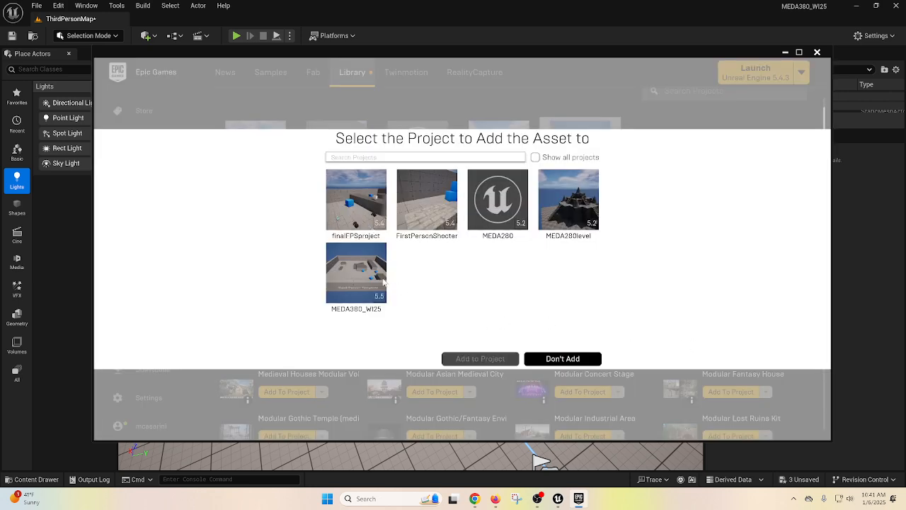
pyautogui.click(384, 280)
pyautogui.click(493, 359)
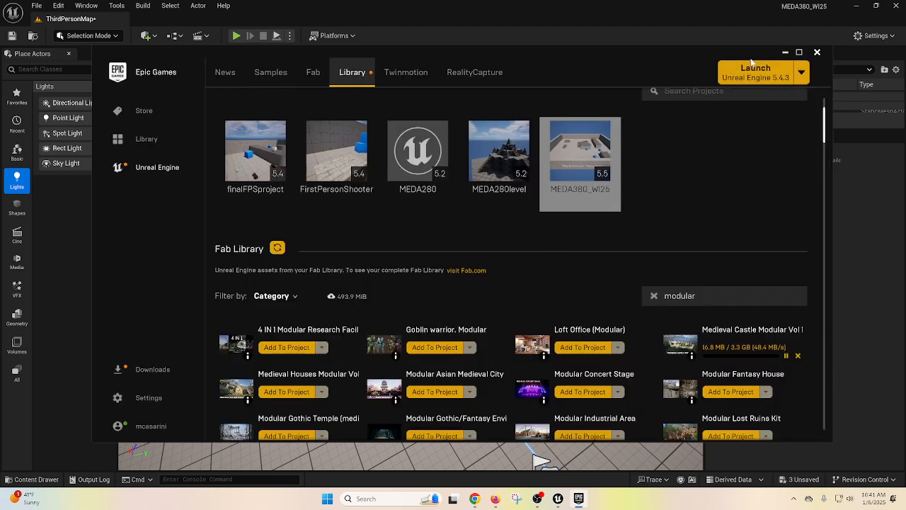
pyautogui.click(785, 53)
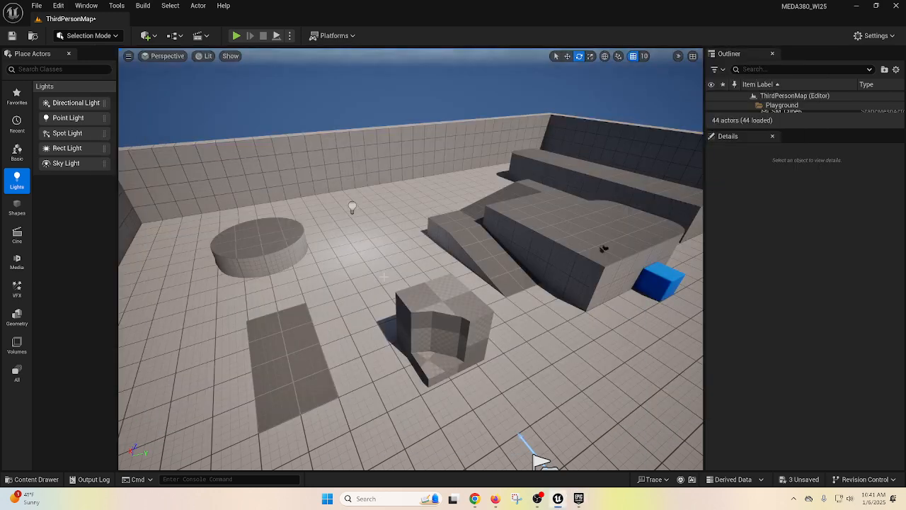
# Open the Content Drawer on the Crow folder and scroll down the folder tree.
pyautogui.click(32, 479)
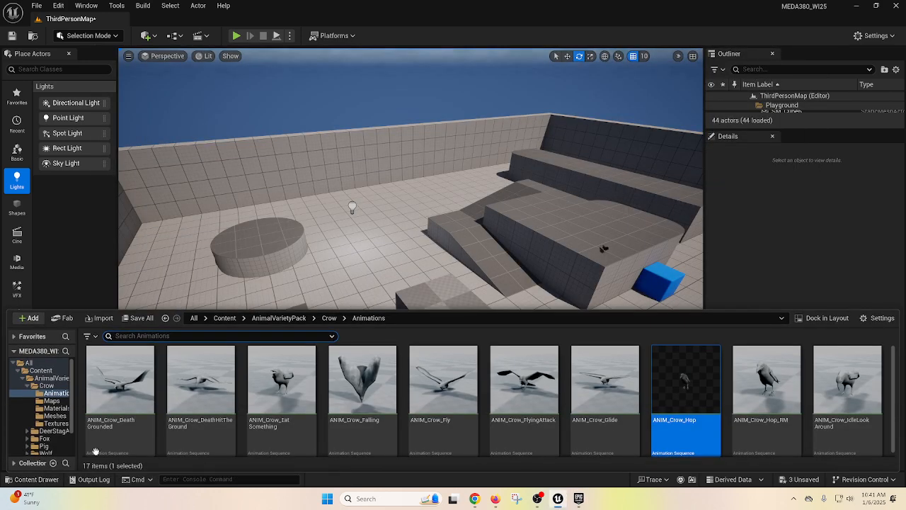
pyautogui.click(31, 386)
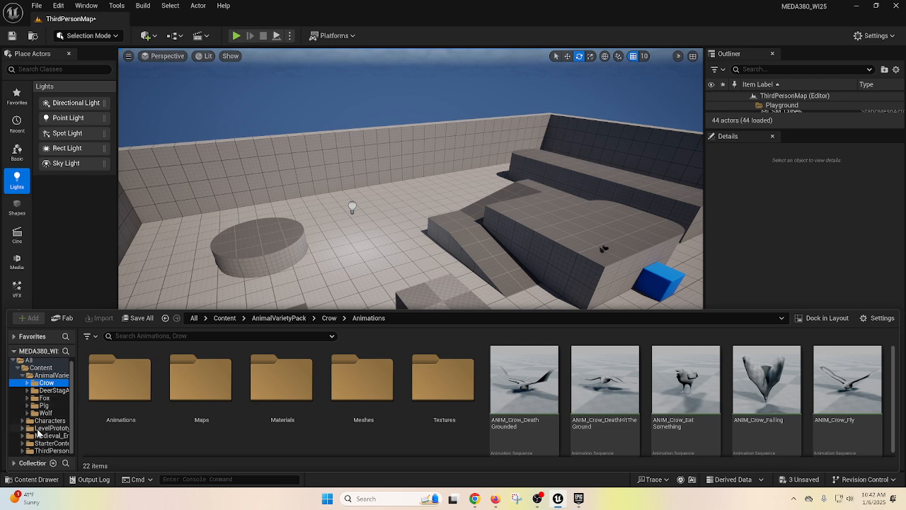
pyautogui.scroll(-1, 49, 432)
# Browse the content to Medieval_Environment > Medieval_Castle_Vol1 > Meshes.
pyautogui.moveTo(77, 445); pyautogui.dragTo(99, 443)
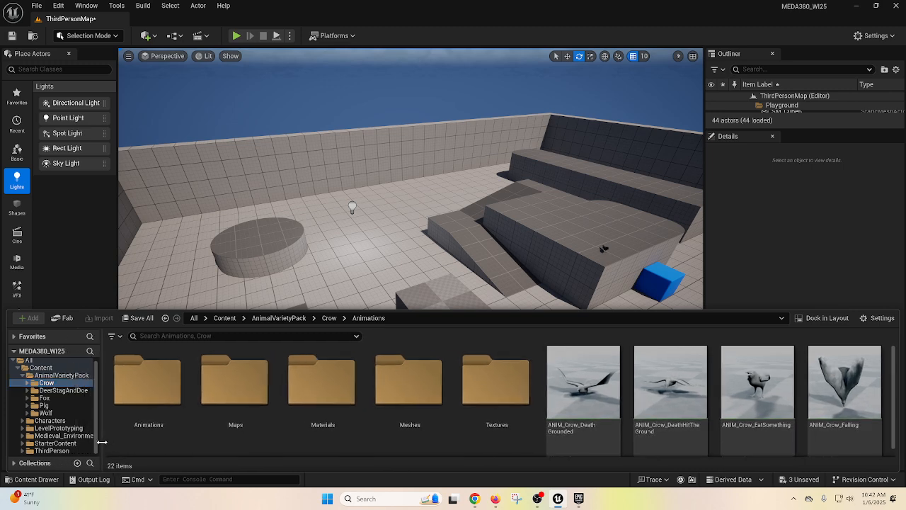
pyautogui.click(71, 435)
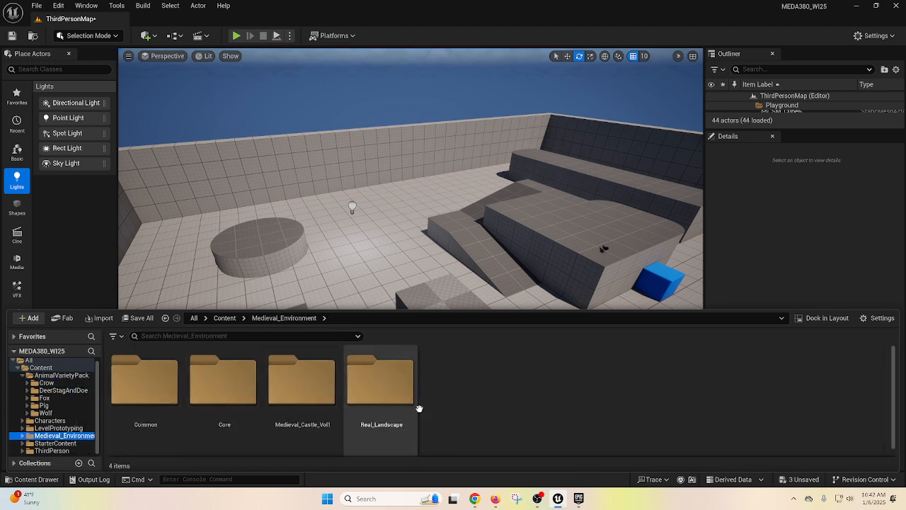
pyautogui.doubleClick(223, 398)
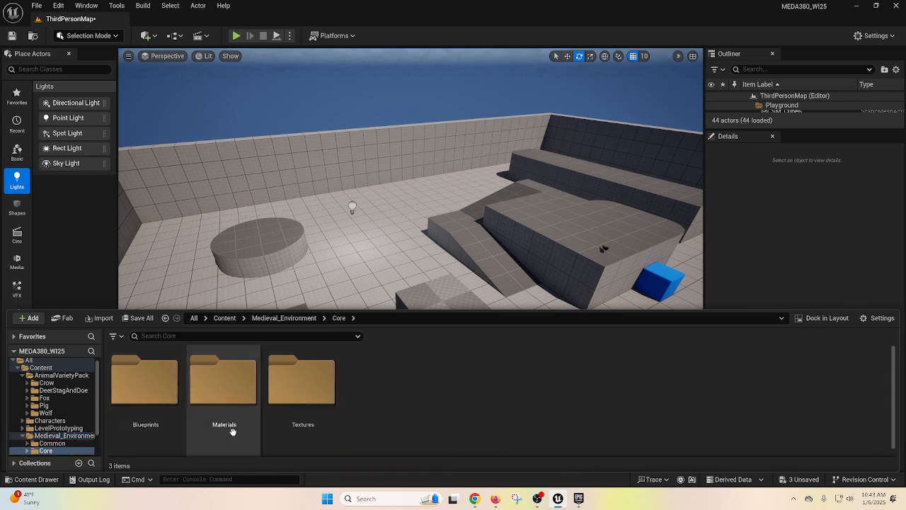
pyautogui.click(258, 320)
pyautogui.doubleClick(303, 383)
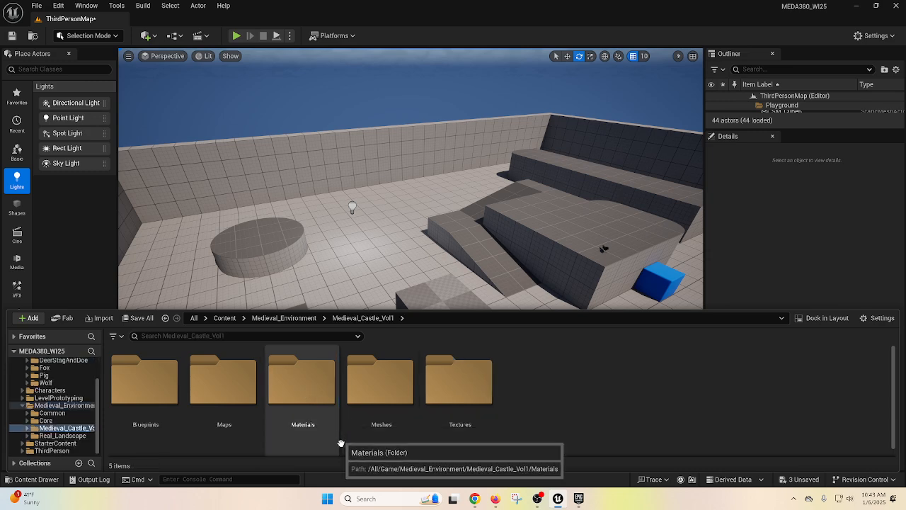
pyautogui.doubleClick(385, 377)
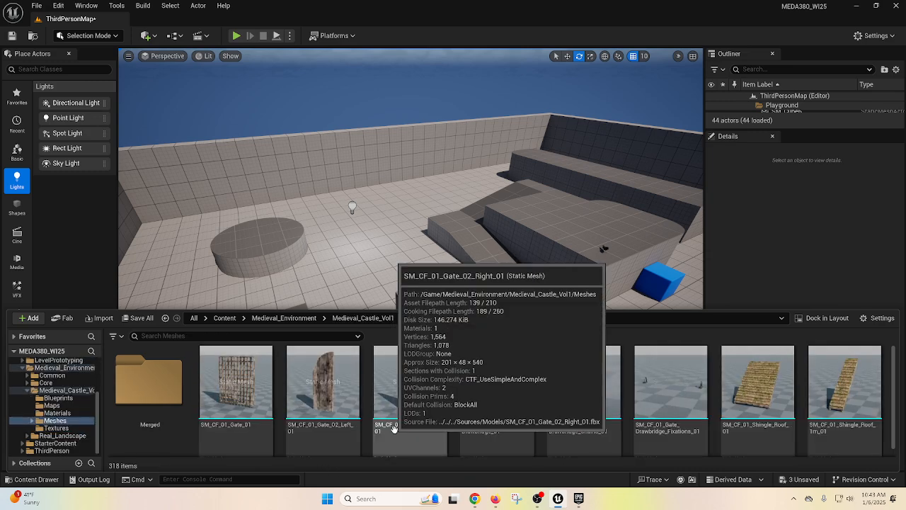
pyautogui.scroll(-2, 353, 396)
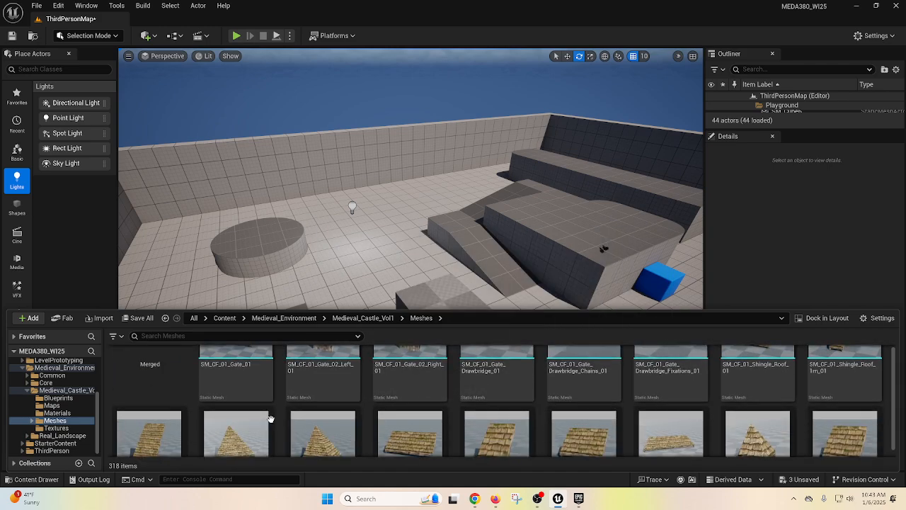
pyautogui.click(256, 430)
pyautogui.scroll(-1, 347, 422)
pyautogui.scroll(3, 382, 422)
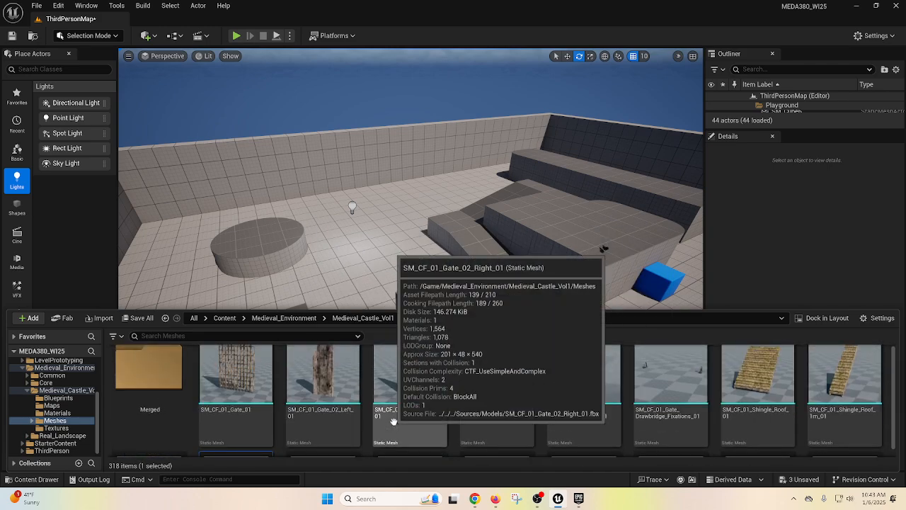
# Place SM_CF_01_Gate_01 in the playground and rotate it 180 degrees.
pyautogui.moveTo(331, 283); pyautogui.dragTo(453, 256)
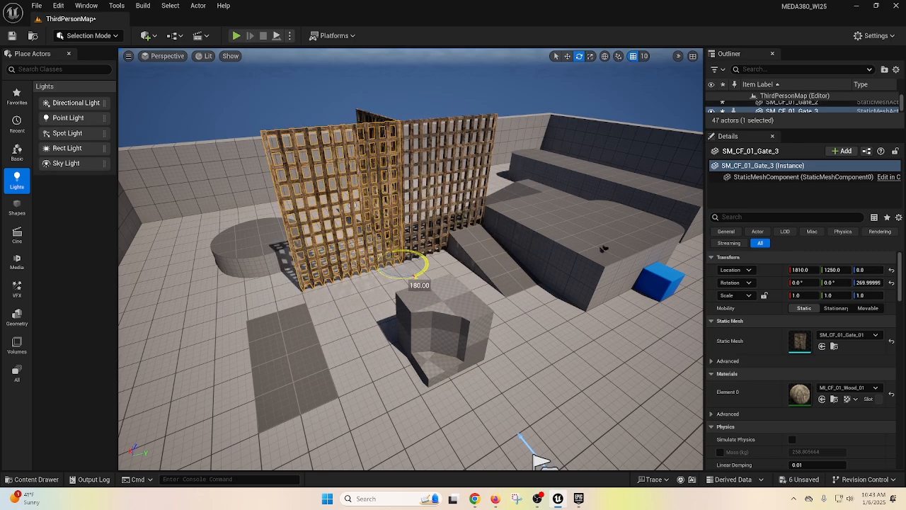
pyautogui.keyDown('alt'); pyautogui.moveTo(579, 283); pyautogui.dragTo(580, 284); pyautogui.keyUp('alt')
pyautogui.moveTo(579, 284); pyautogui.dragTo(680, 291, button='right')
pyautogui.press('a')
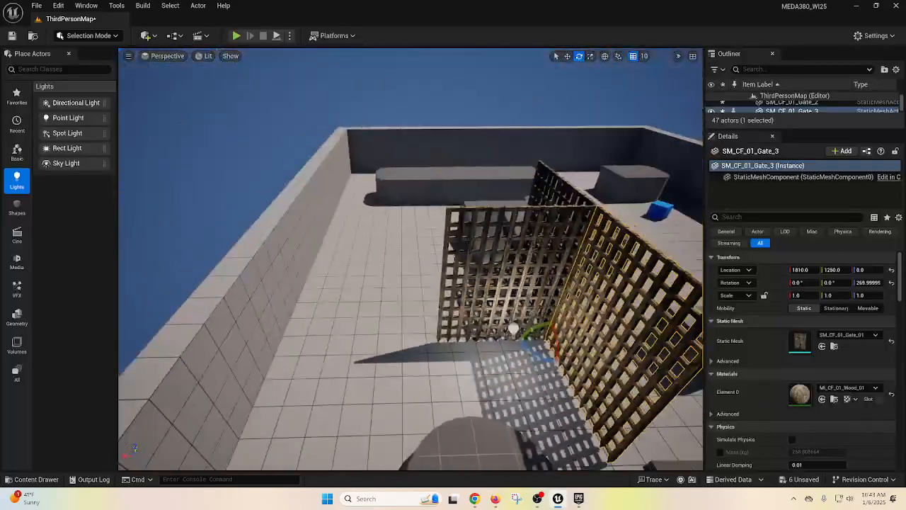
pyautogui.moveTo(502, 259); pyautogui.dragTo(587, 260, button='right')
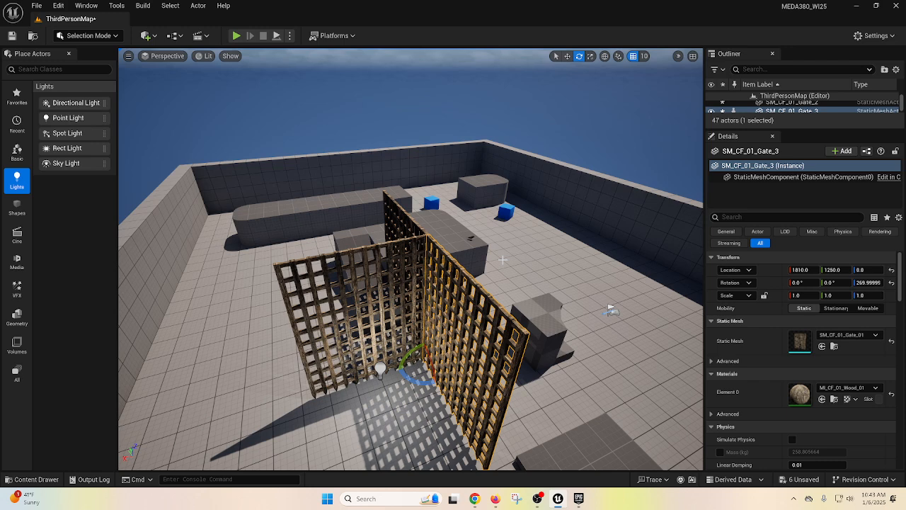
pyautogui.keyDown('ctrl'); pyautogui.click(307, 266); pyautogui.keyUp('ctrl')
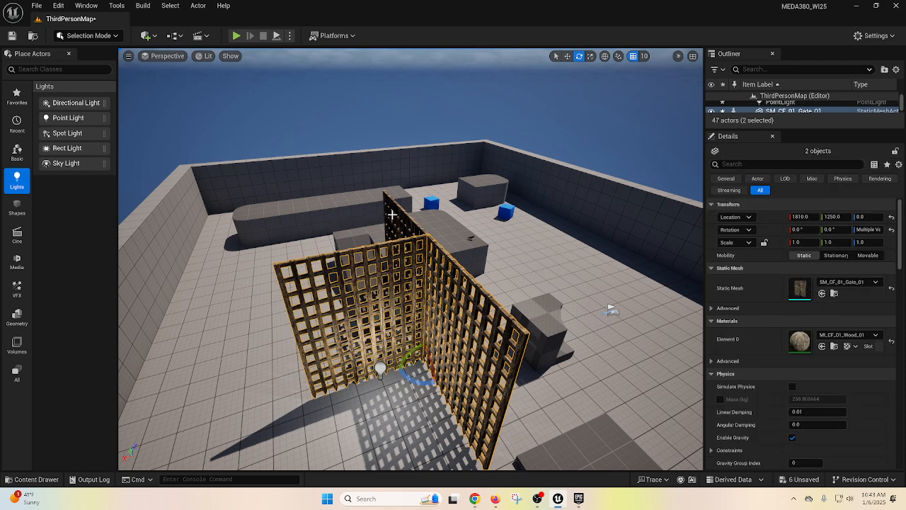
pyautogui.keyDown('ctrl'); pyautogui.click(394, 205); pyautogui.keyUp('ctrl')
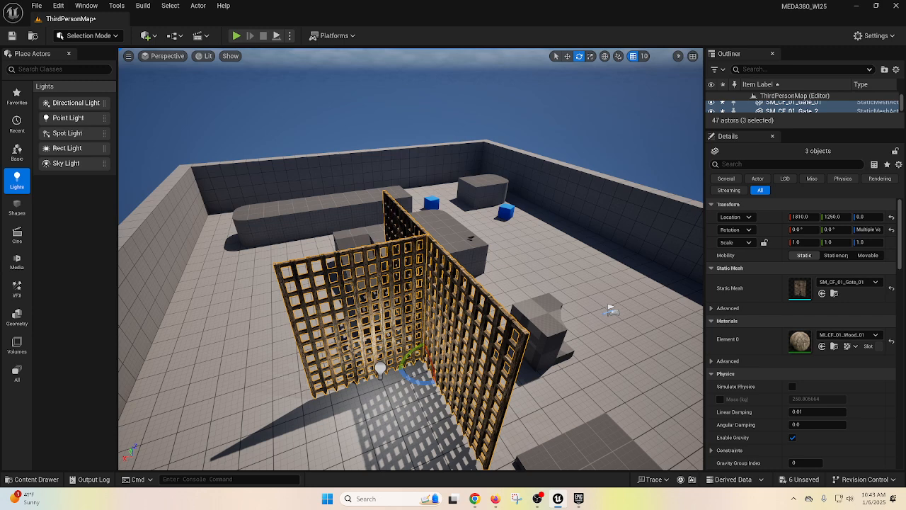
pyautogui.rightClick(417, 240)
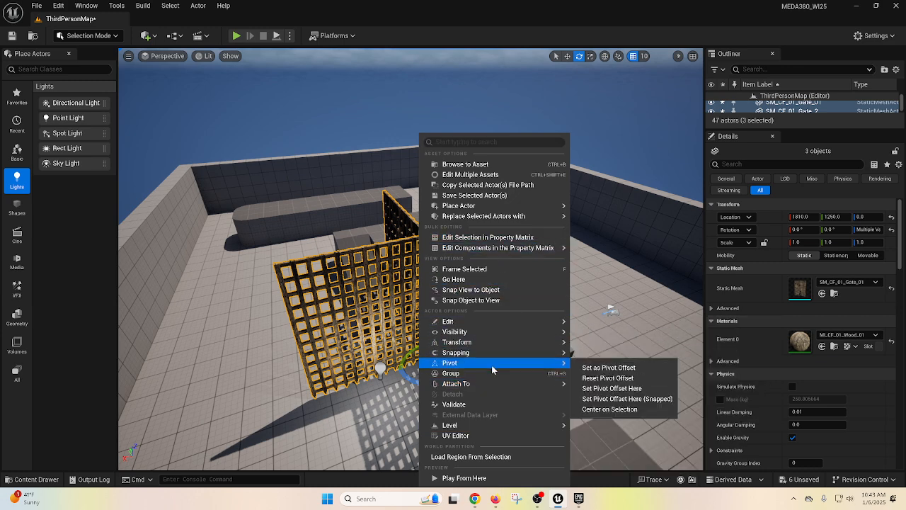
pyautogui.click(451, 373)
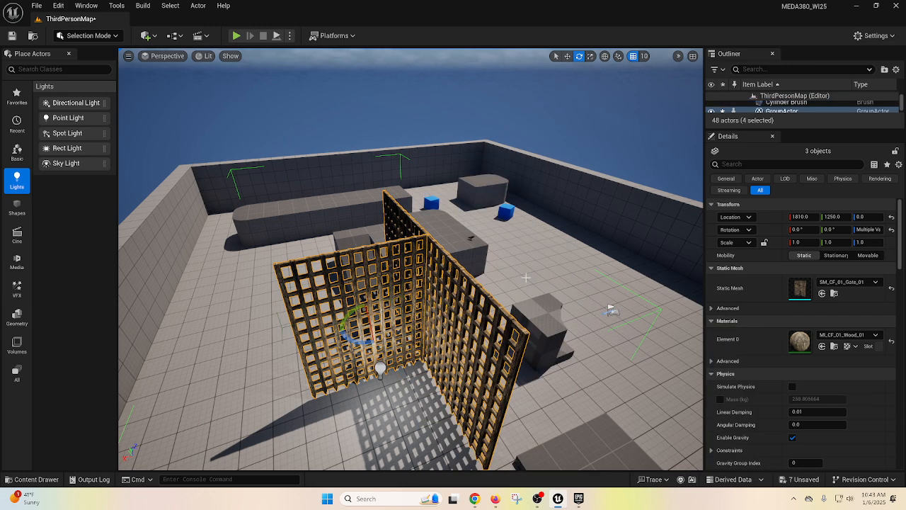
pyautogui.click(392, 339)
pyautogui.click(394, 342)
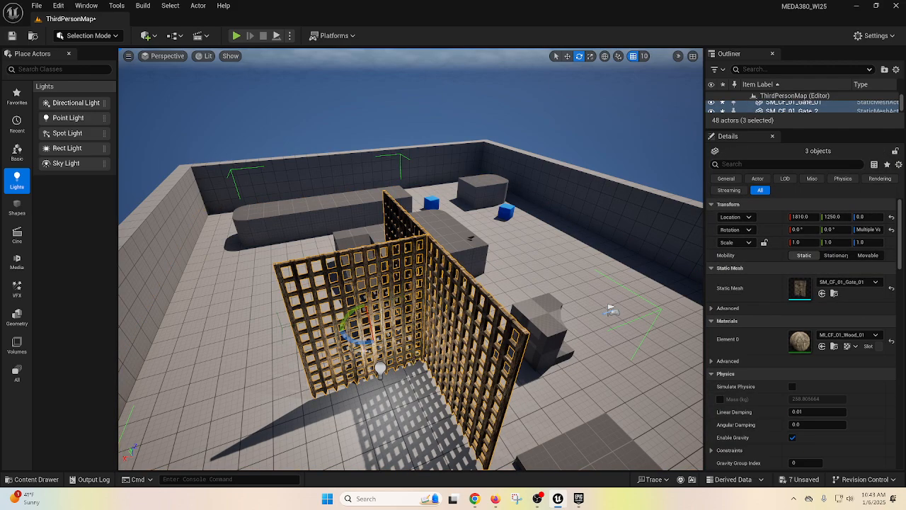
pyautogui.press('w')
pyautogui.moveTo(352, 329)
pyautogui.mouseDown()
pyautogui.moveTo(517, 280)
pyautogui.moveTo(251, 333)
pyautogui.moveTo(343, 329)
pyautogui.mouseUp()
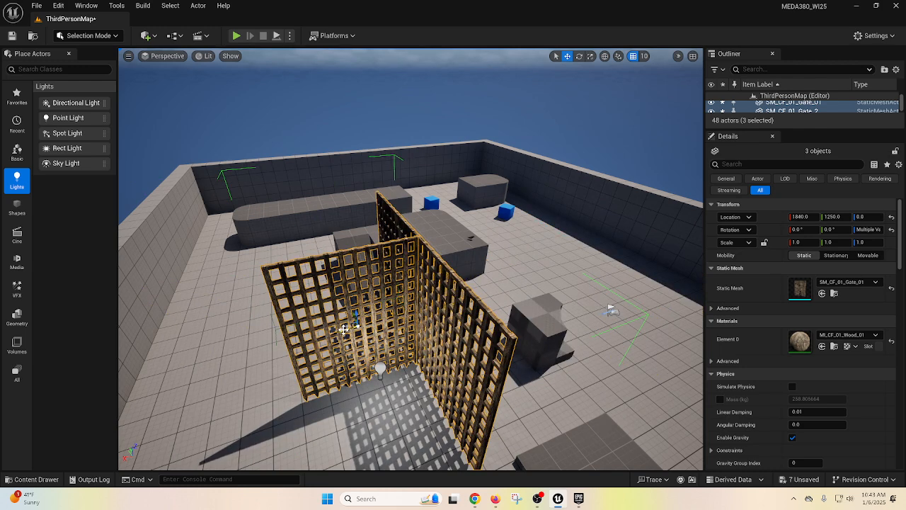
pyautogui.hotkey('ctrl', 'z')
pyautogui.hotkey('ctrl', 'z')
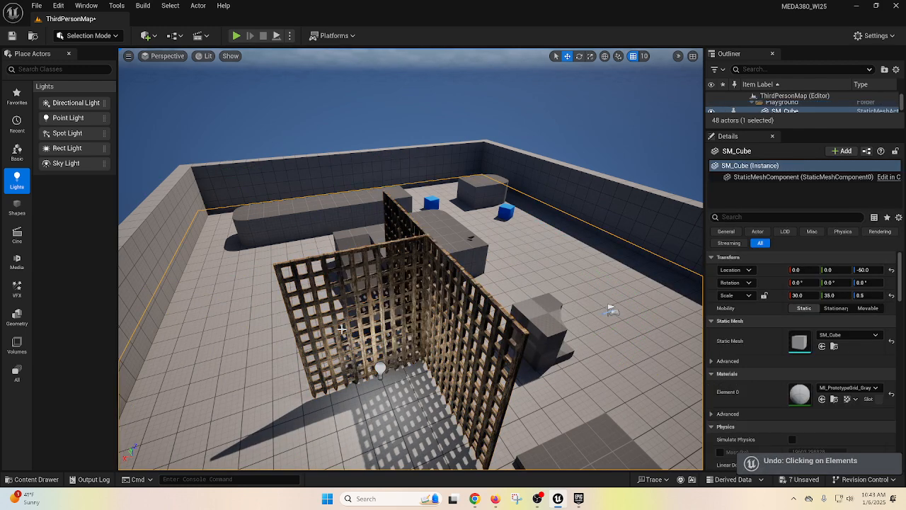
pyautogui.click(342, 269)
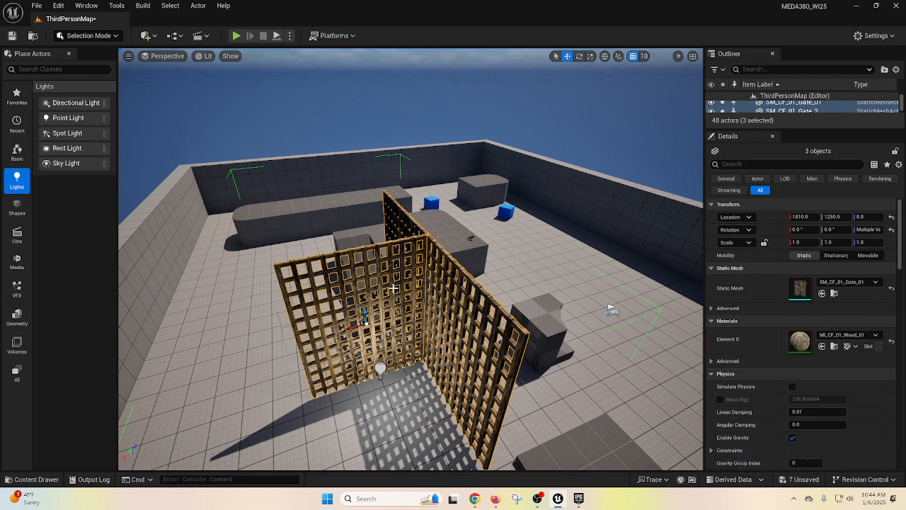
pyautogui.hotkey('ctrl', 'z')
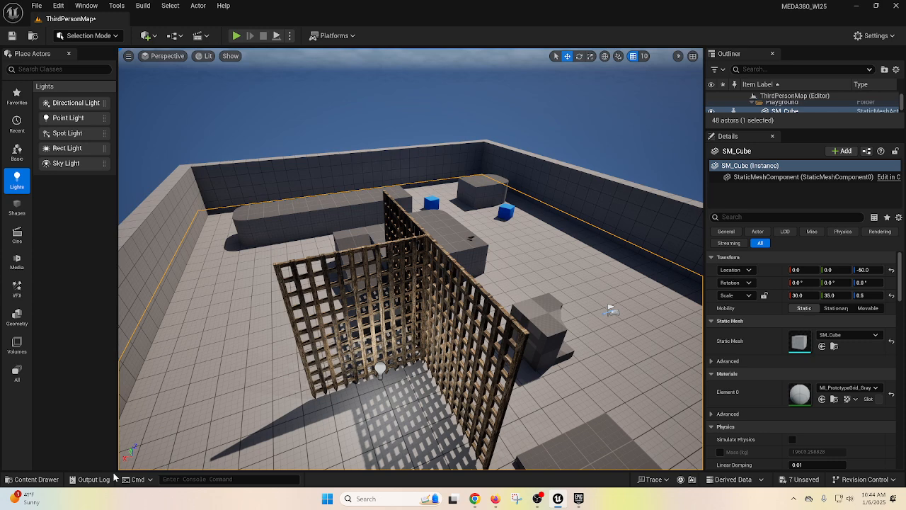
pyautogui.click(36, 479)
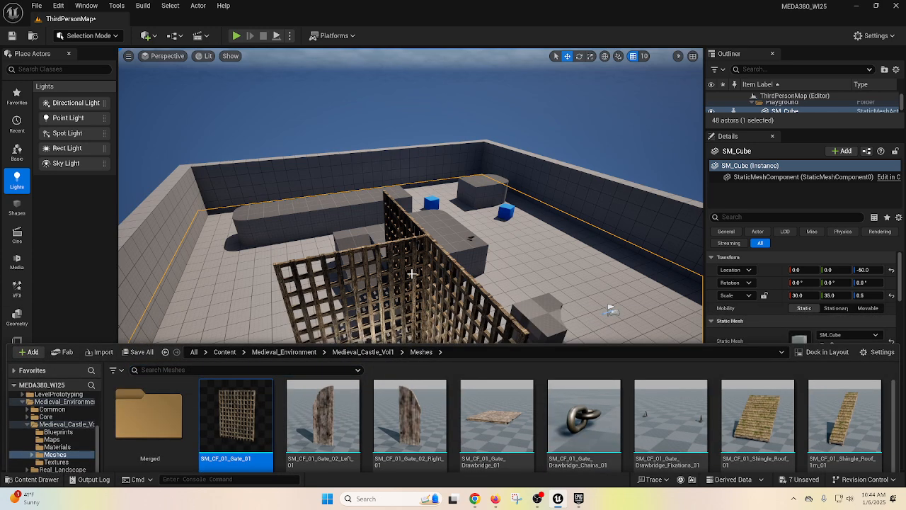
pyautogui.click(412, 273)
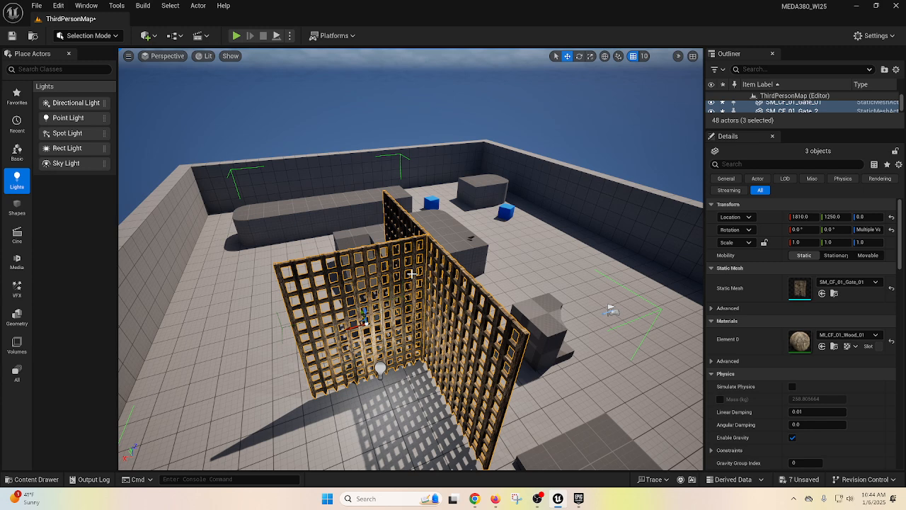
# Ungroup the three gate pieces.
pyautogui.rightClick(412, 273)
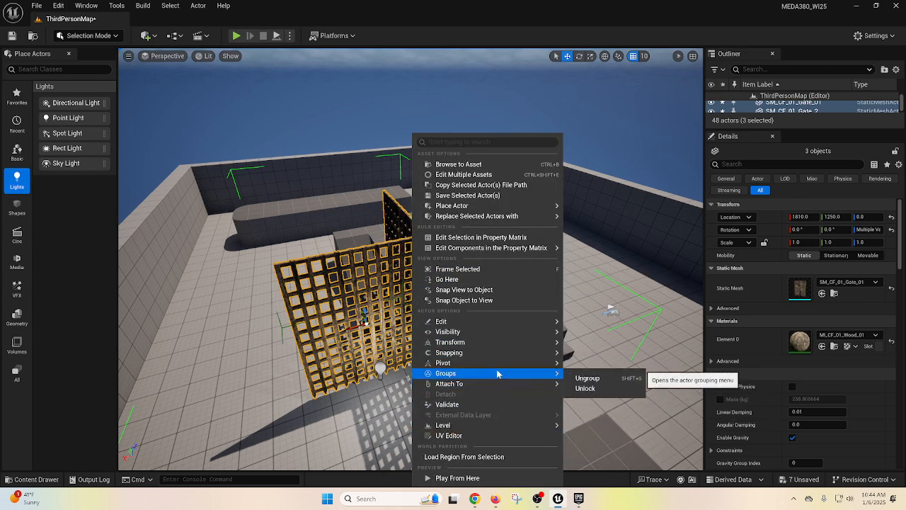
pyautogui.click(597, 377)
pyautogui.click(431, 326)
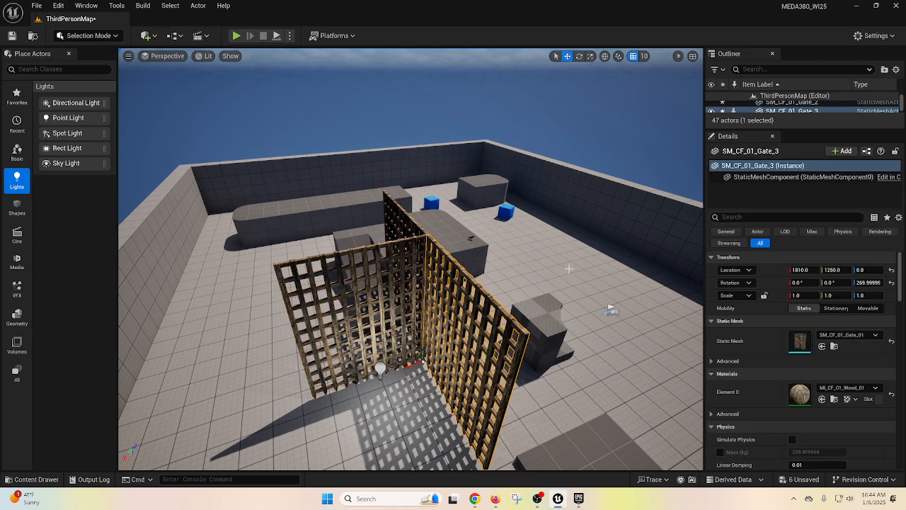
pyautogui.click(570, 269)
# Select two gates plus the point light and bring up their context menu.
pyautogui.click(450, 281)
pyautogui.keyDown('ctrl'); pyautogui.click(393, 244); pyautogui.keyUp('ctrl')
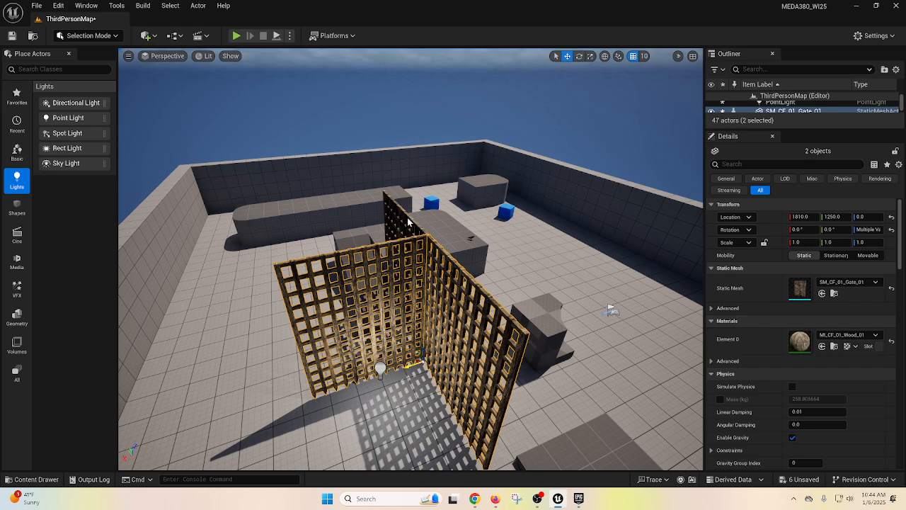
pyautogui.keyDown('ctrl'); pyautogui.click(383, 367); pyautogui.keyUp('ctrl')
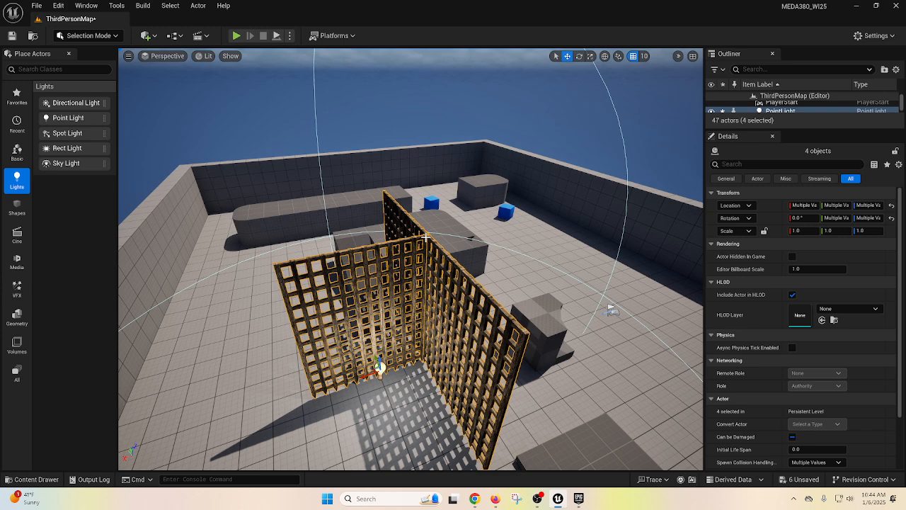
pyautogui.rightClick(425, 235)
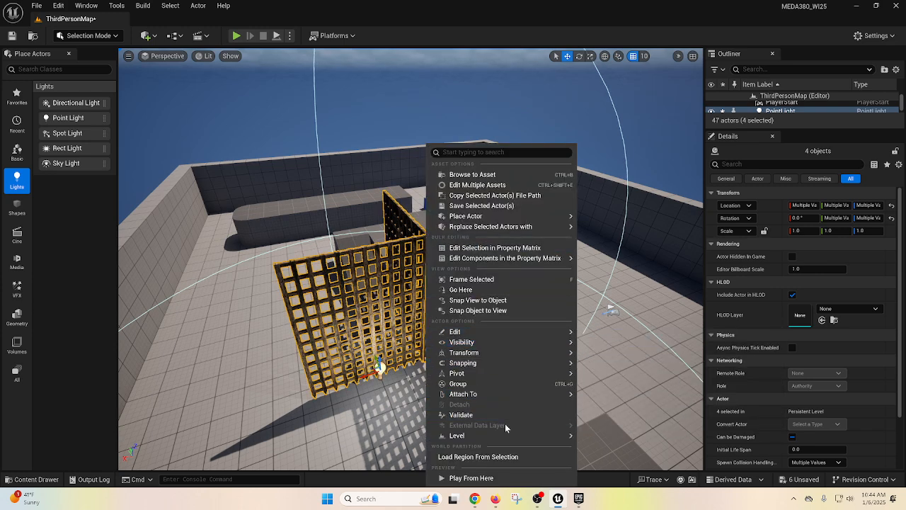
pyautogui.moveTo(522, 438)
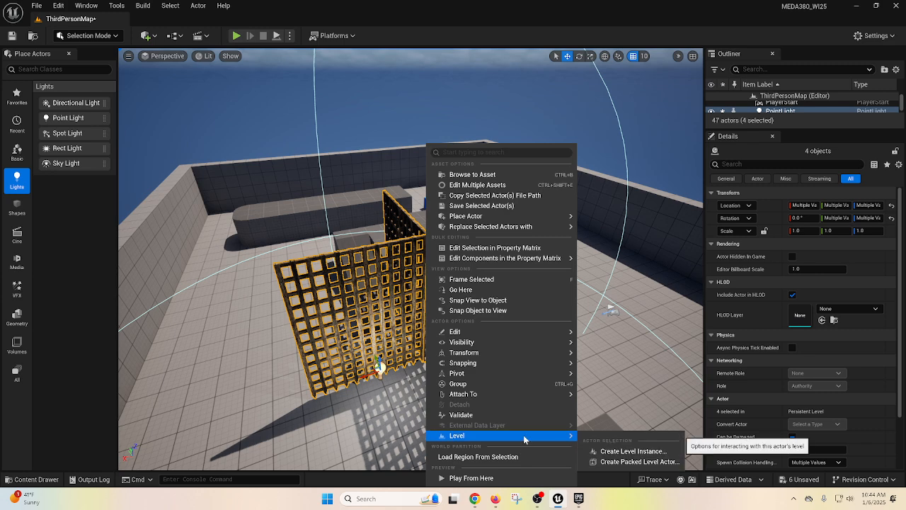
# Create a level instance from the selected gates and light, keeping the default pivot.
pyautogui.click(657, 451)
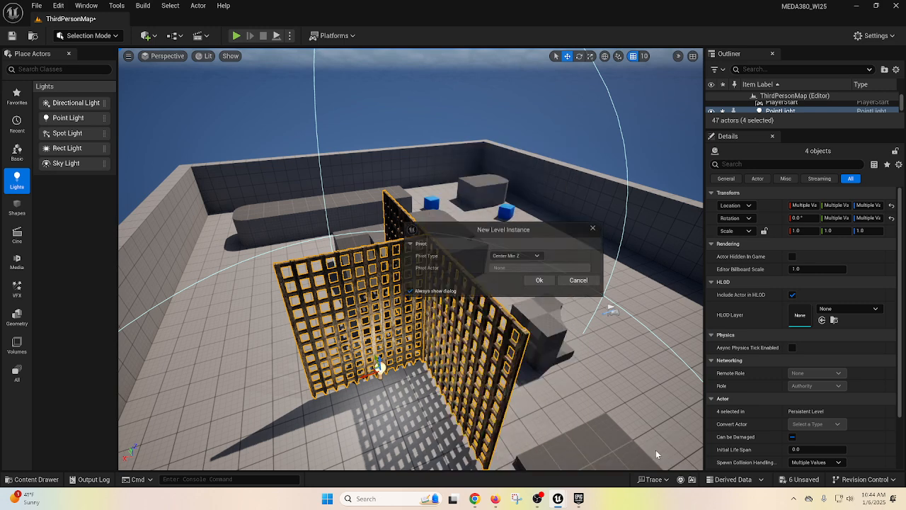
pyautogui.moveTo(525, 229); pyautogui.dragTo(510, 150)
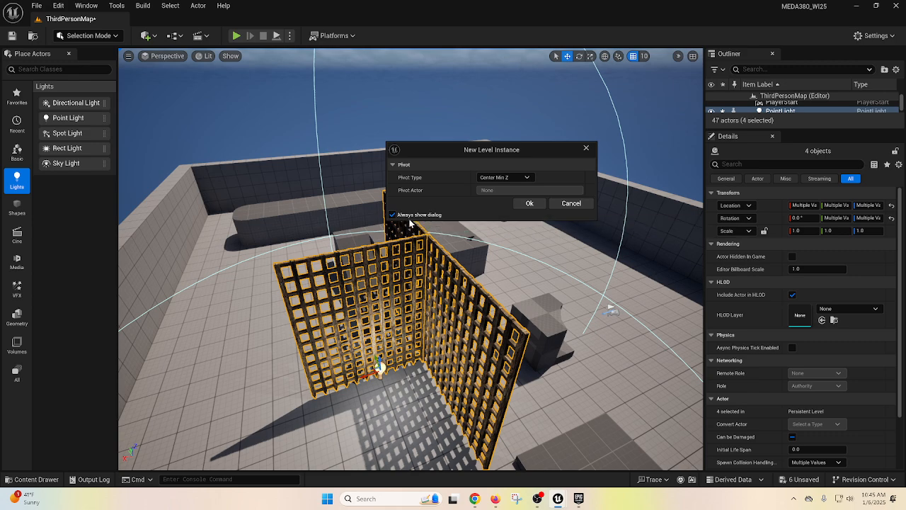
pyautogui.click(531, 204)
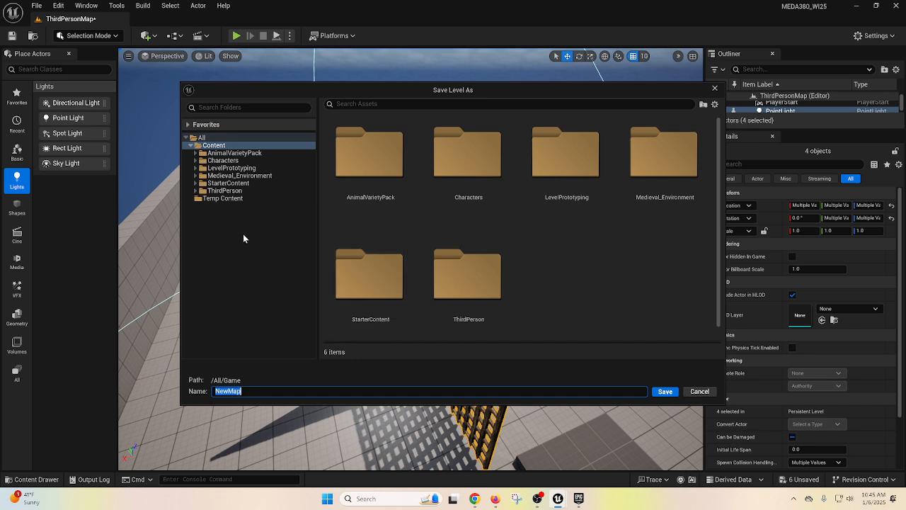
# Add a LevelInstances folder under Content and save the new level as MyGate.
pyautogui.click(540, 275)
pyautogui.rightClick(540, 269)
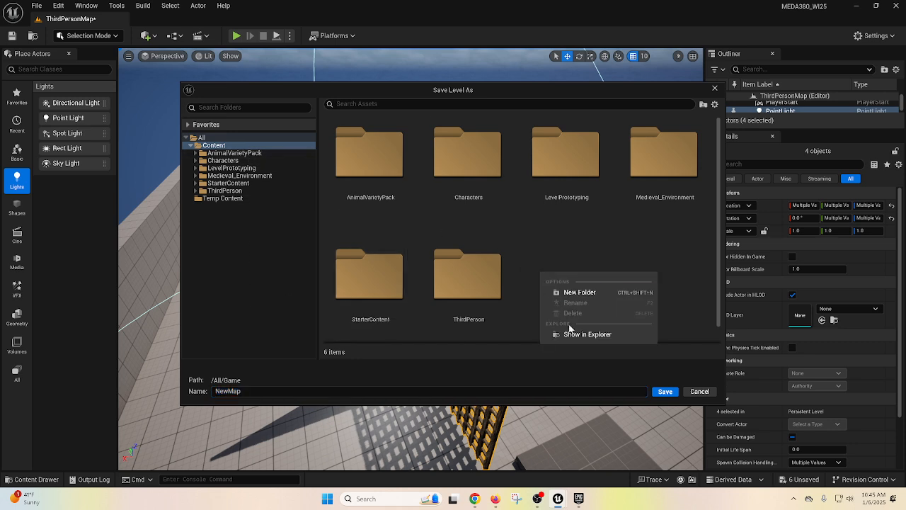
pyautogui.click(577, 291)
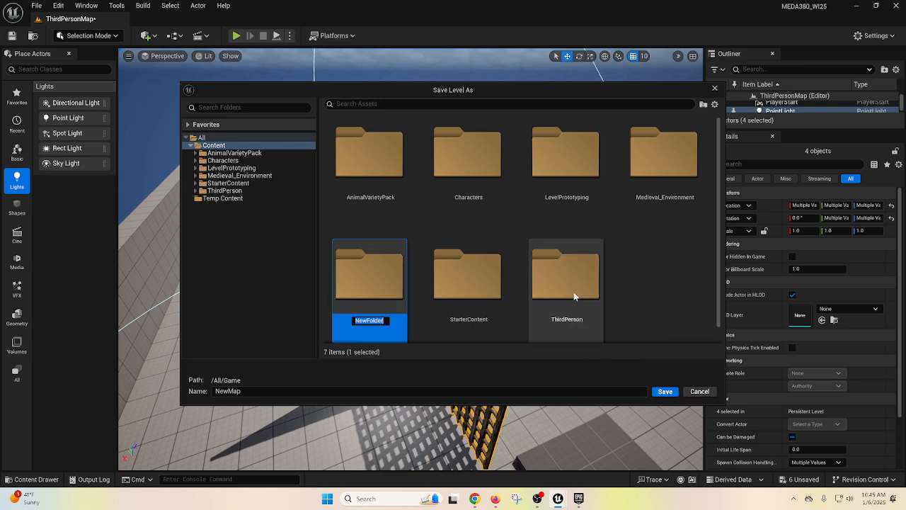
pyautogui.write('Level')
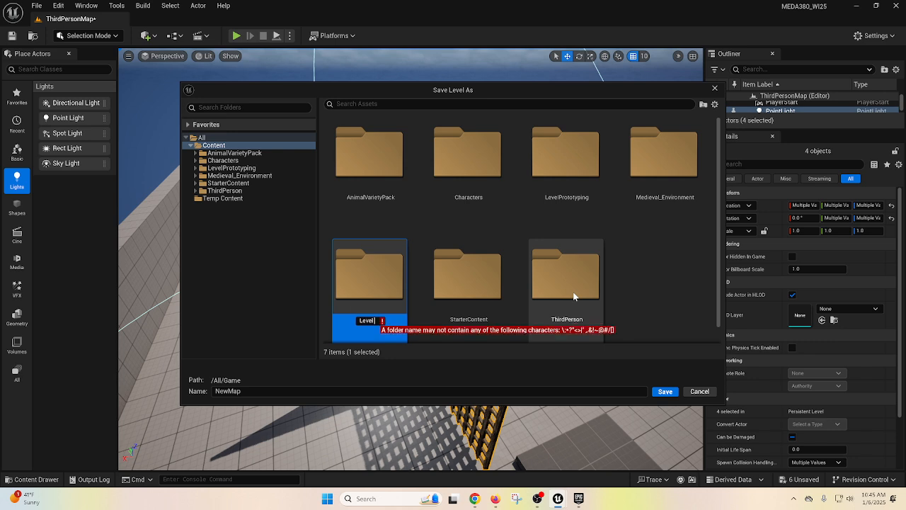
pyautogui.press('BackSpace')
pyautogui.write('1nstances')
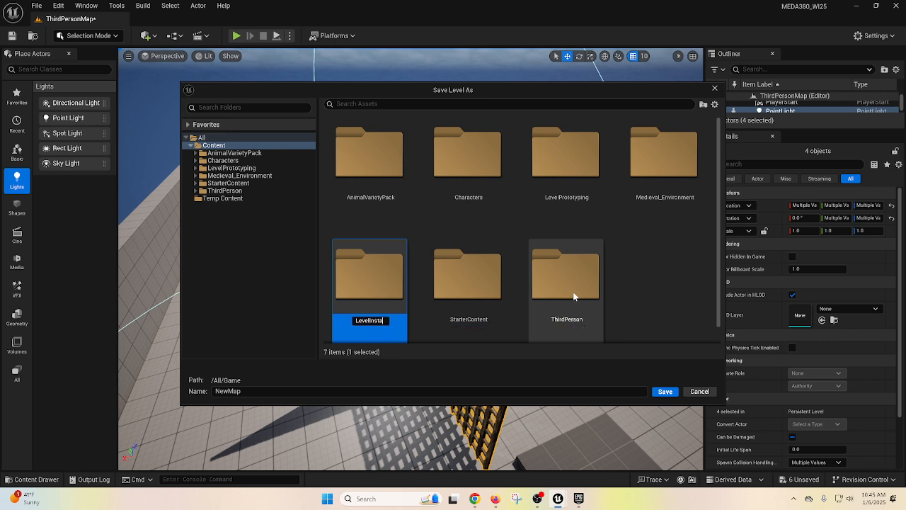
pyautogui.press('Return')
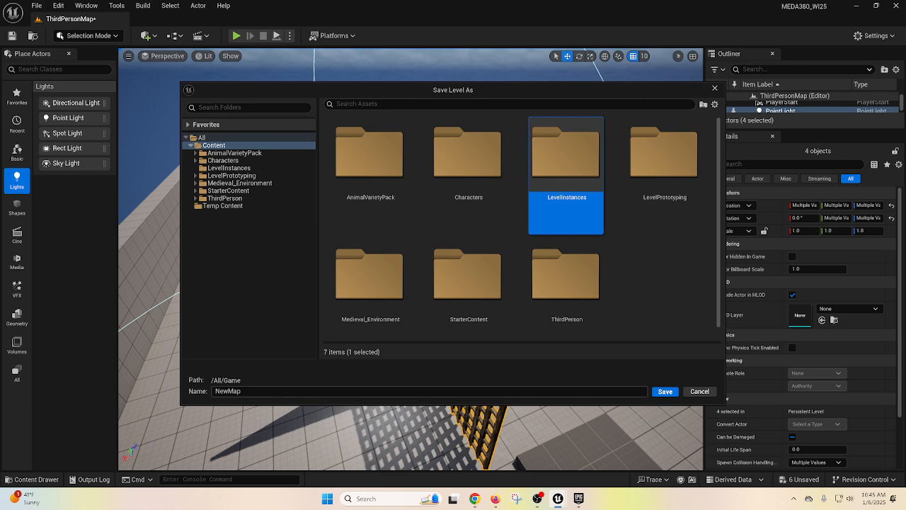
pyautogui.moveTo(250, 391); pyautogui.dragTo(156, 392)
pyautogui.write('MyGate')
pyautogui.press('Return')
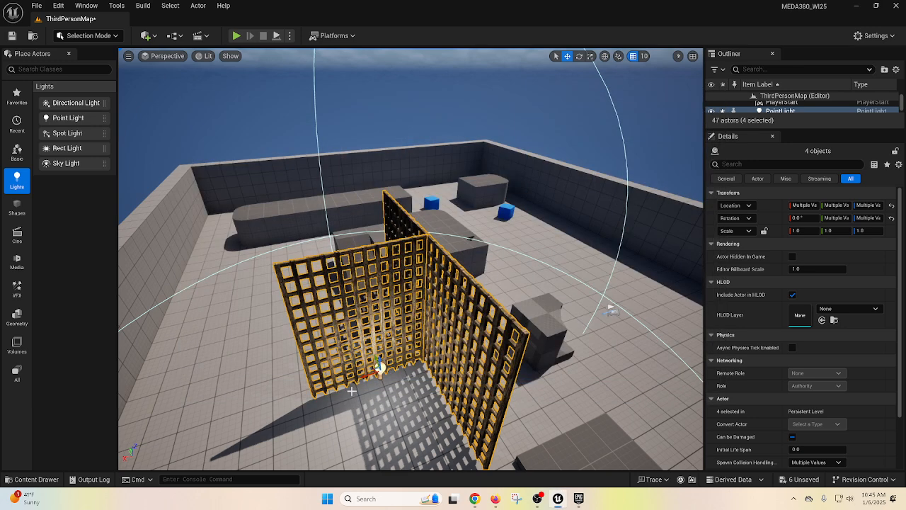
# Select the MyGate level instance and shift it slightly along the X axis.
pyautogui.scroll(-4, 316, 393)
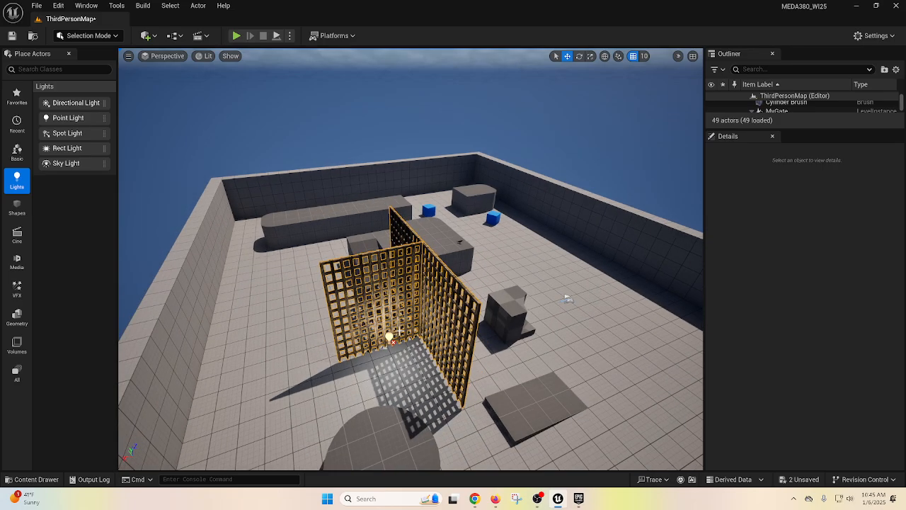
pyautogui.click(402, 313)
pyautogui.press('d')
pyautogui.moveTo(401, 313); pyautogui.dragTo(297, 307, button='right')
pyautogui.scroll(-8, 406, 292)
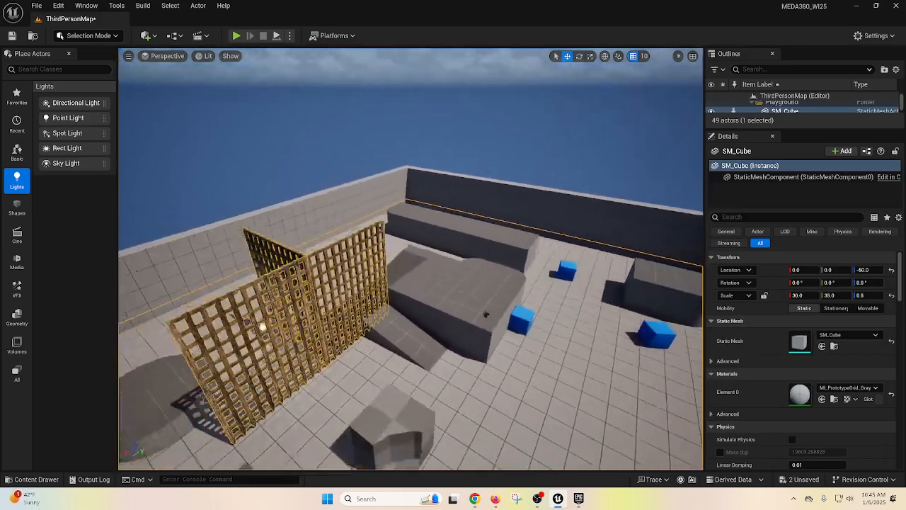
pyautogui.click(406, 292)
pyautogui.scroll(-3, 407, 293)
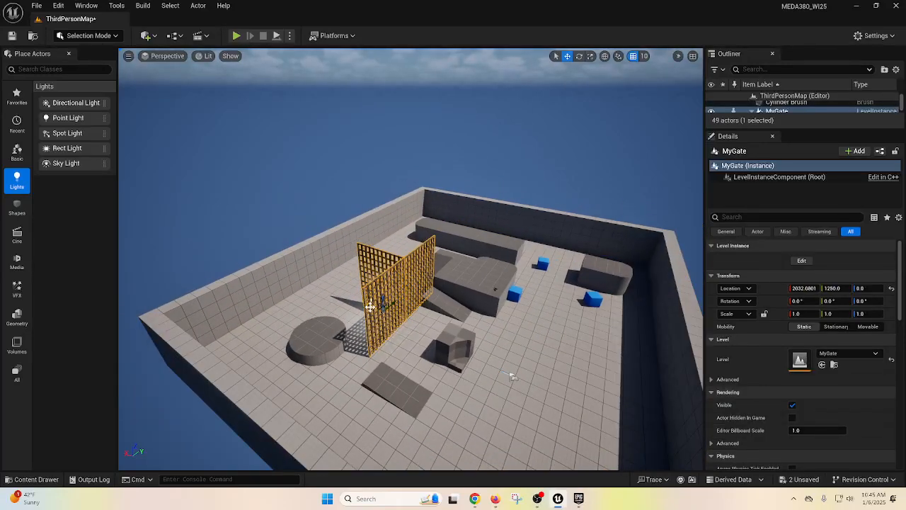
pyautogui.moveTo(373, 308); pyautogui.dragTo(352, 298)
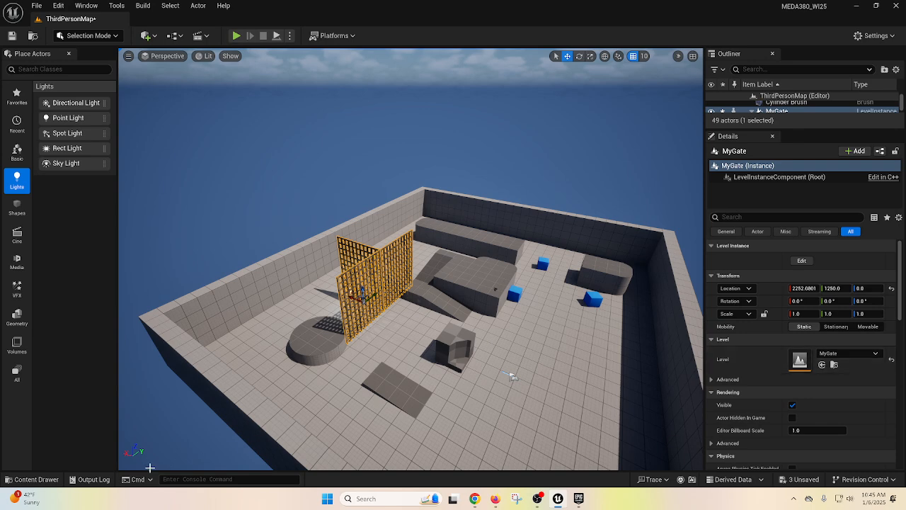
# Find the MyGate level asset in Content and drag it into the LevelInstances folder.
pyautogui.click(32, 479)
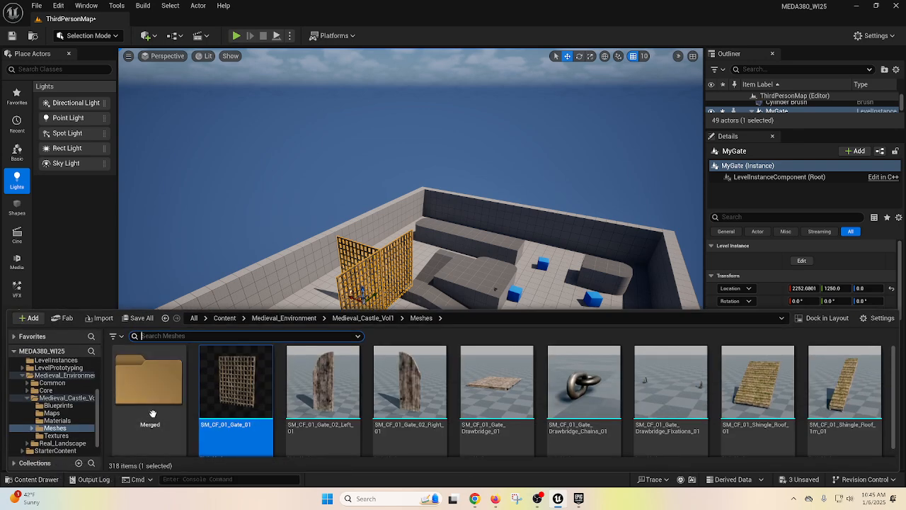
pyautogui.scroll(3, 64, 375)
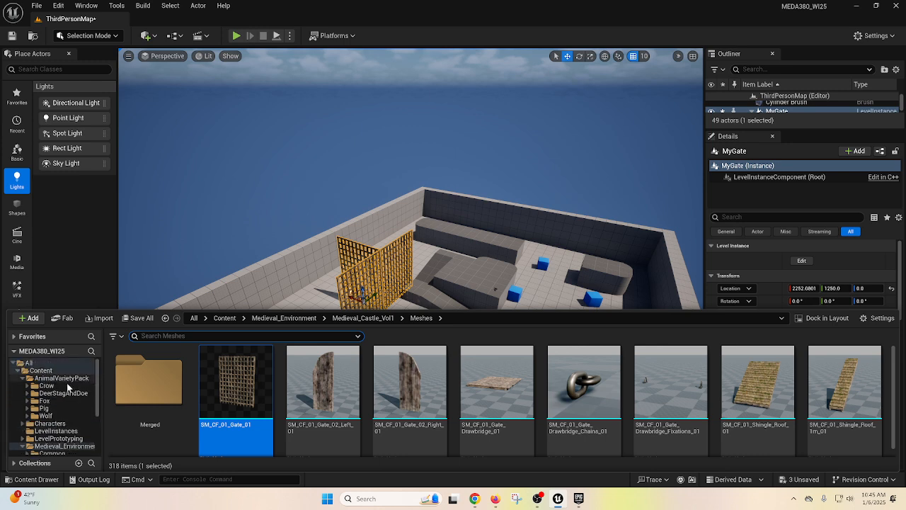
pyautogui.click(67, 431)
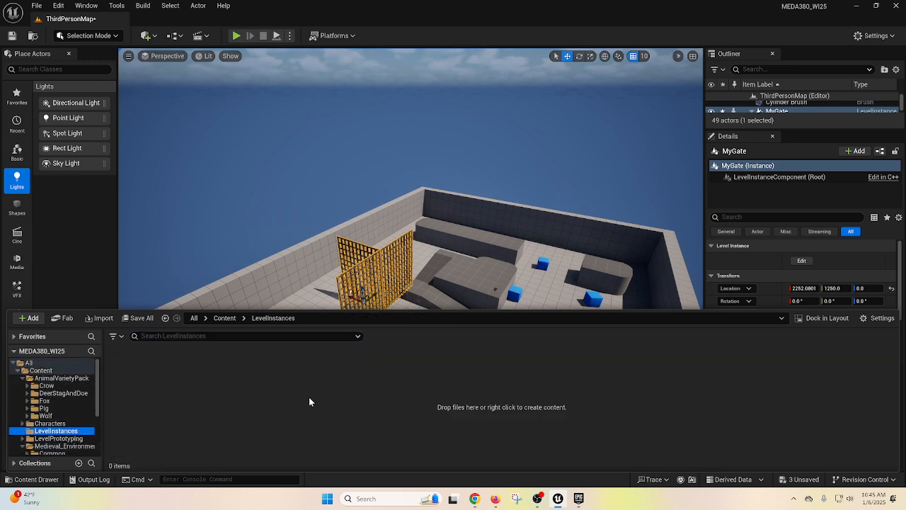
pyautogui.click(69, 438)
pyautogui.click(71, 431)
pyautogui.click(268, 416)
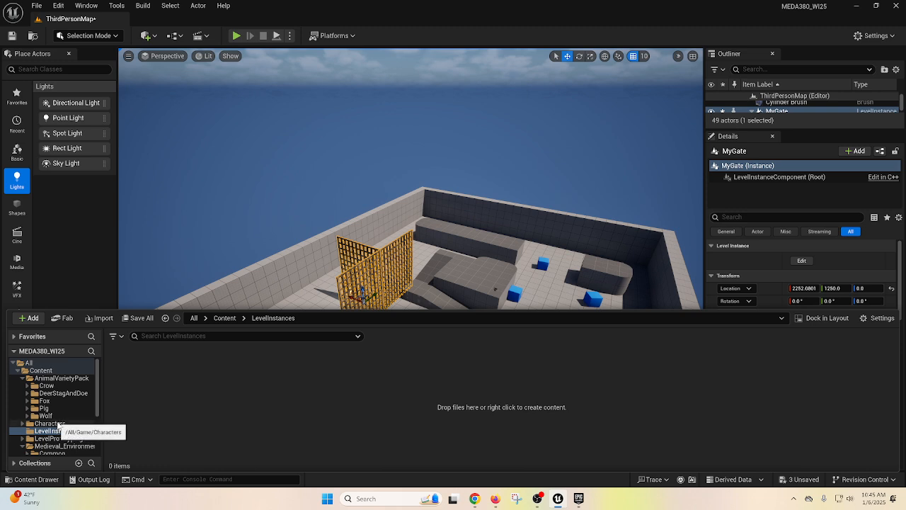
pyautogui.click(49, 370)
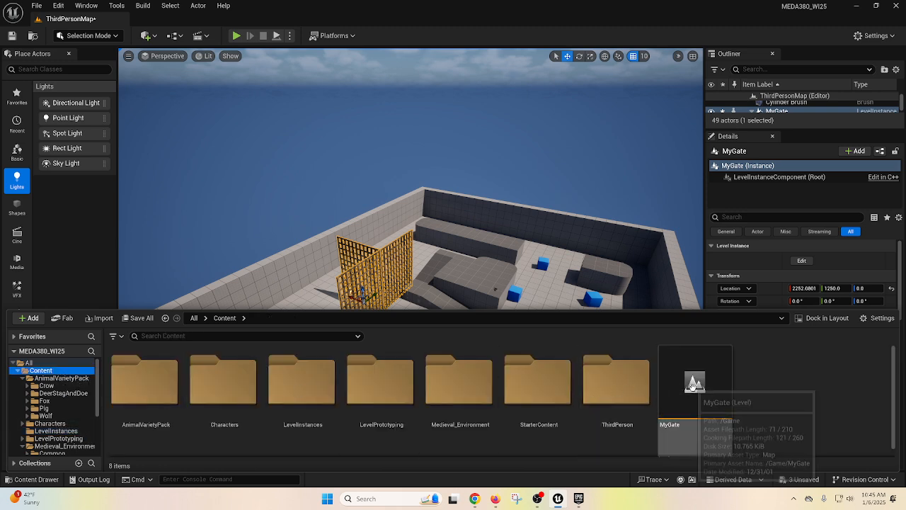
pyautogui.moveTo(689, 386); pyautogui.dragTo(304, 409)
# Confirm the move into LevelInstances and place a second MyGate instance near the far wall.
pyautogui.click(328, 410)
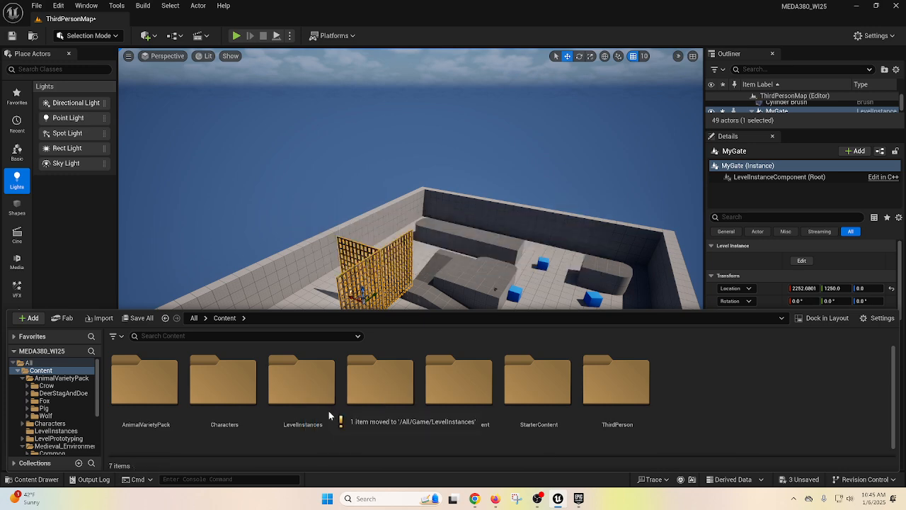
pyautogui.doubleClick(309, 381)
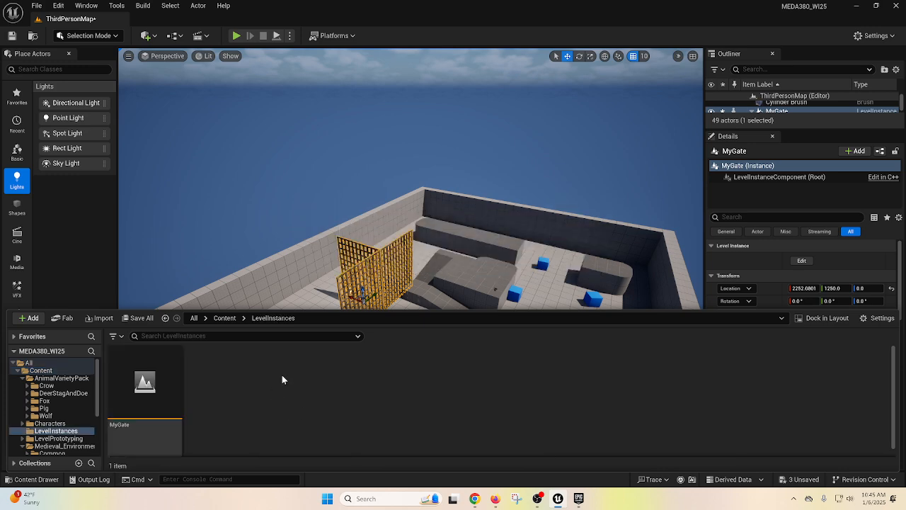
pyautogui.moveTo(310, 279); pyautogui.dragTo(311, 280, button='right')
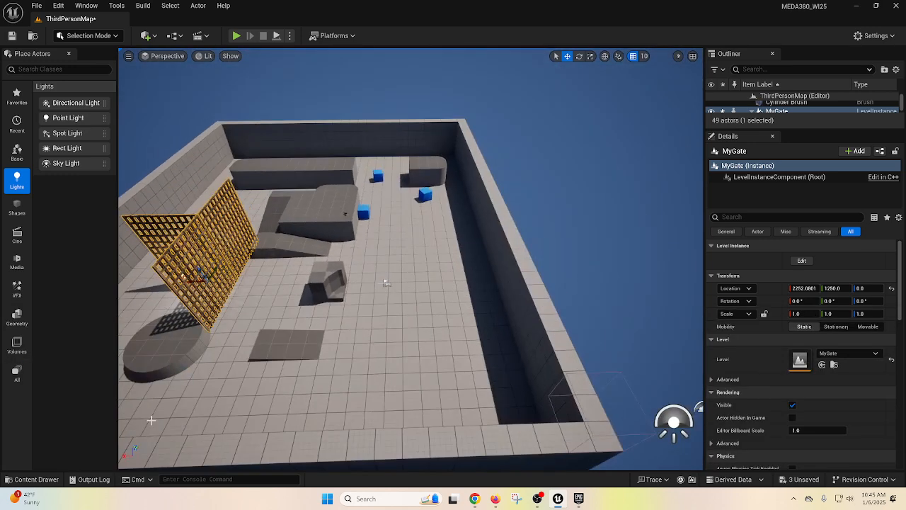
pyautogui.click(32, 479)
pyautogui.moveTo(141, 398); pyautogui.dragTo(425, 243)
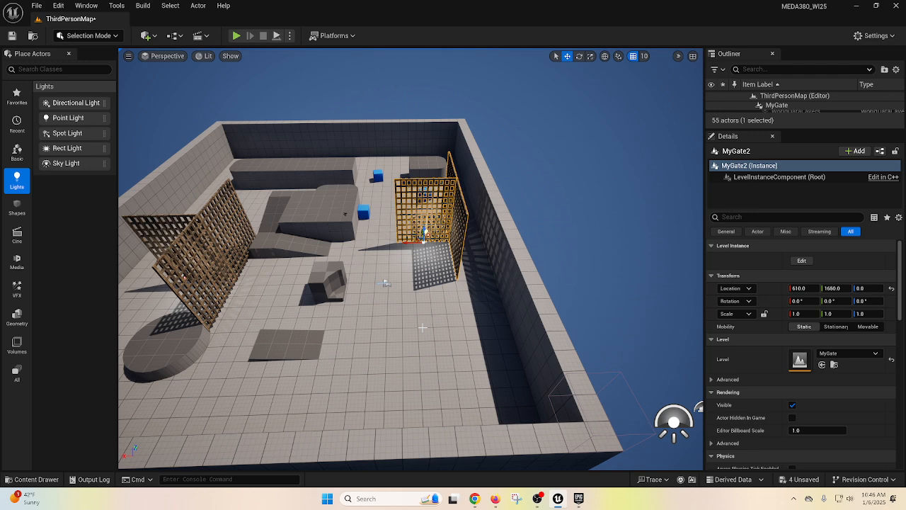
# Enter Level Instance Edit mode on MyGate2 from its viewport context menu.
pyautogui.click(32, 479)
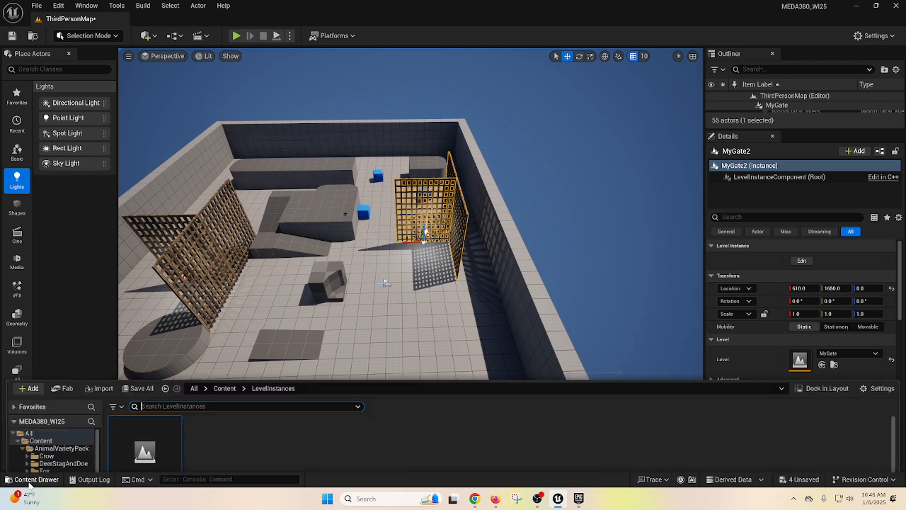
pyautogui.rightClick(154, 390)
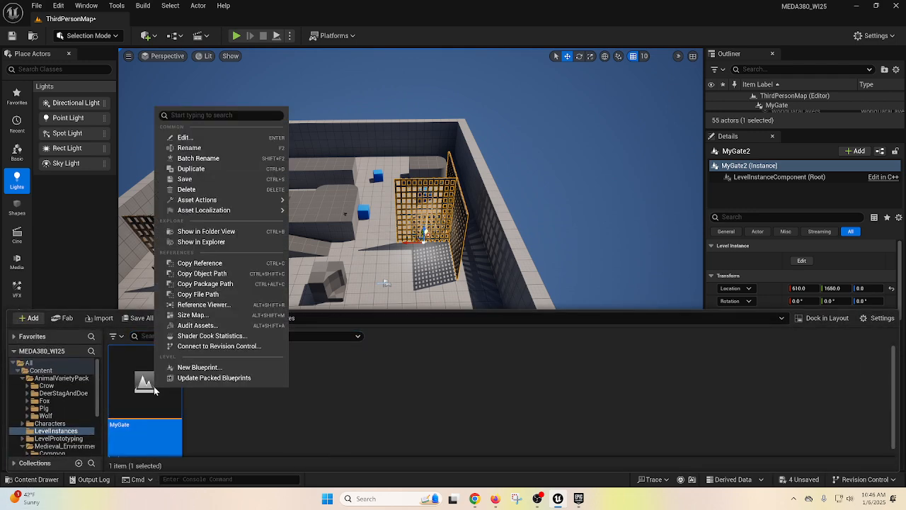
pyautogui.rightClick(442, 209)
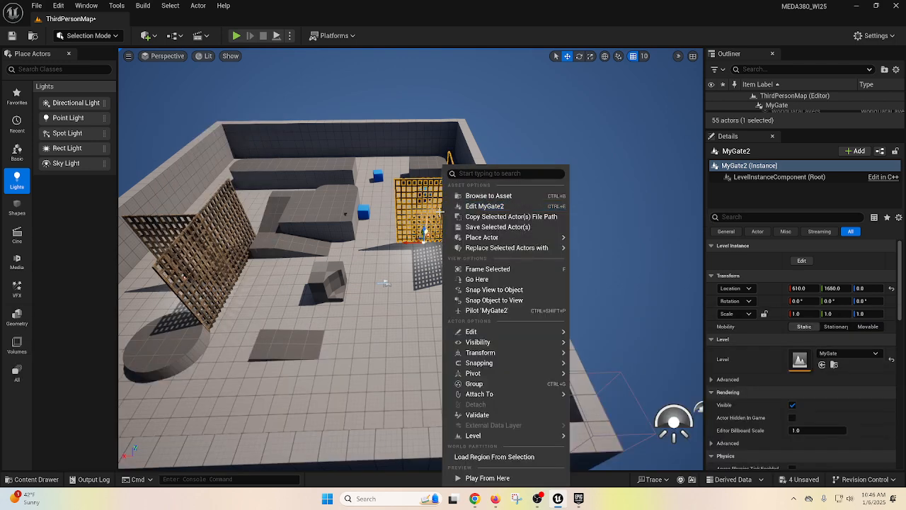
pyautogui.click(484, 206)
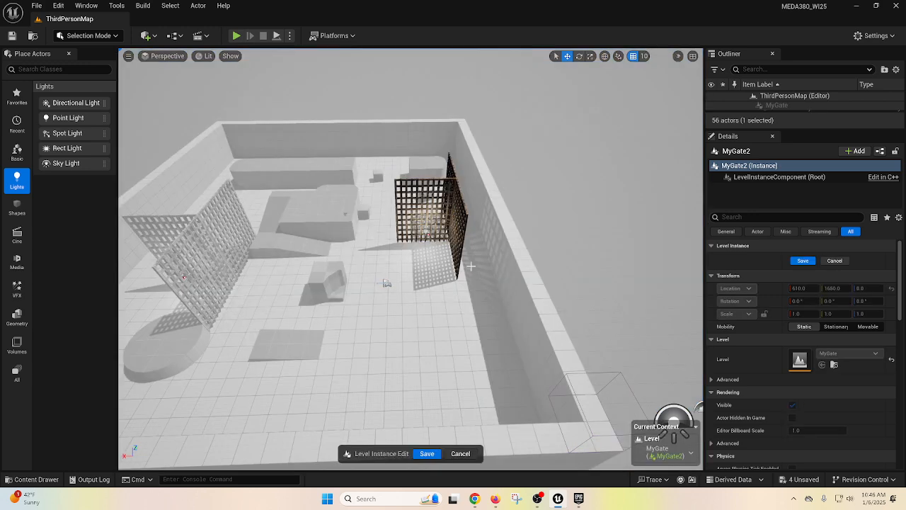
# Make the gate's point light Static and raise it to Z 540.
pyautogui.click(427, 233)
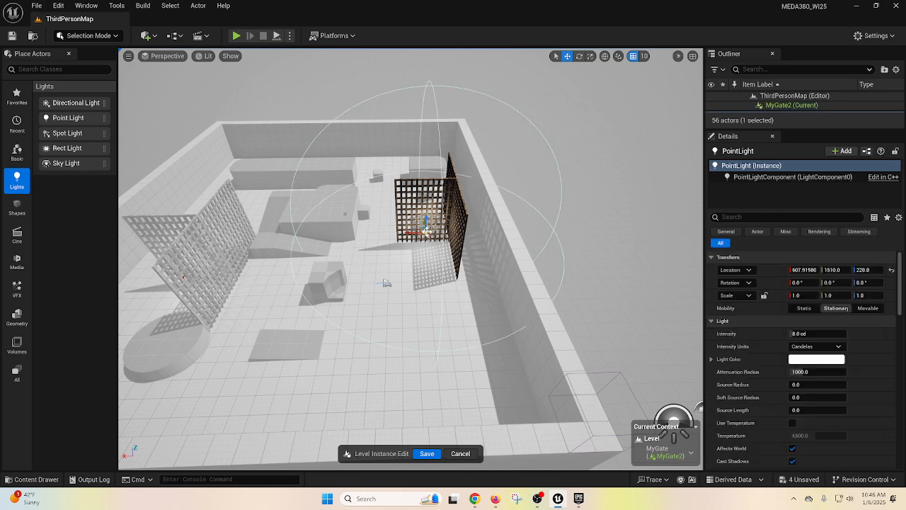
pyautogui.press('f')
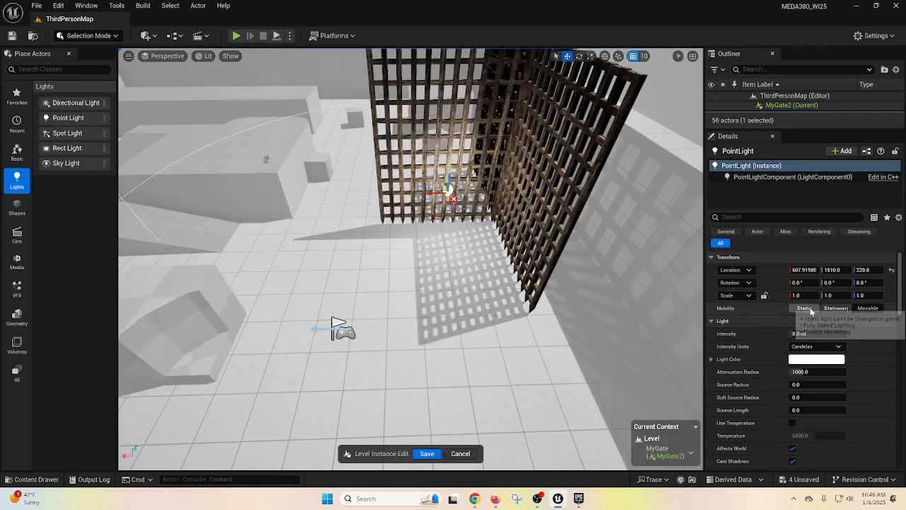
pyautogui.click(806, 309)
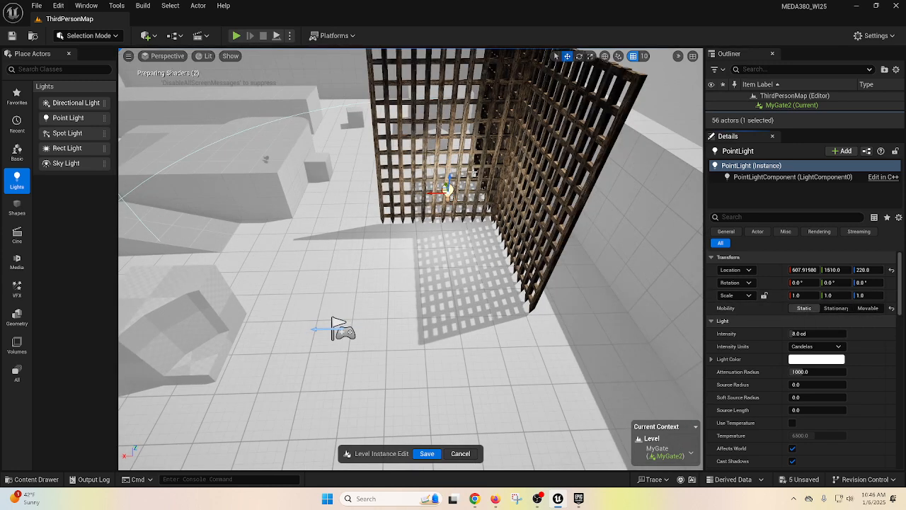
pyautogui.moveTo(450, 180); pyautogui.dragTo(459, 81)
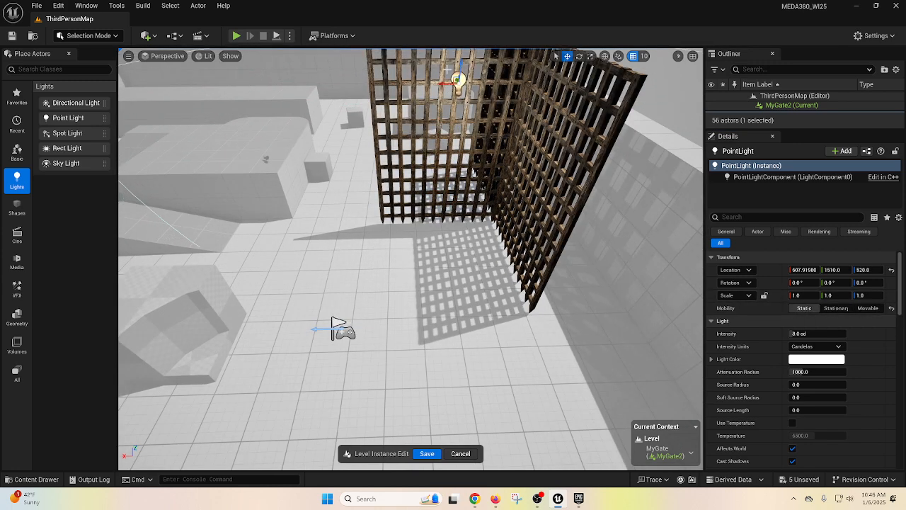
pyautogui.scroll(-5, 440, 145)
pyautogui.moveTo(442, 145); pyautogui.dragTo(443, 139)
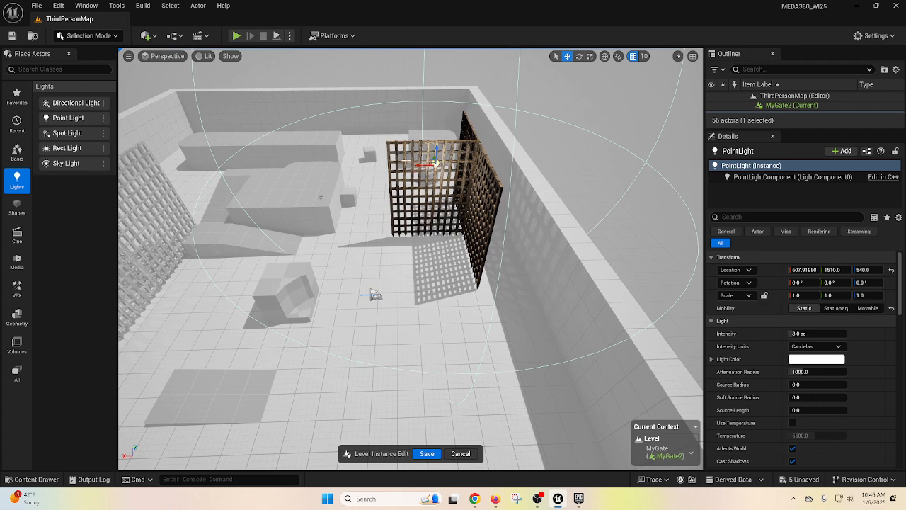
# Slide the SM_CF_01_Gate_3 panel forward to Y 1300 and save the instance edits.
pyautogui.click(482, 187)
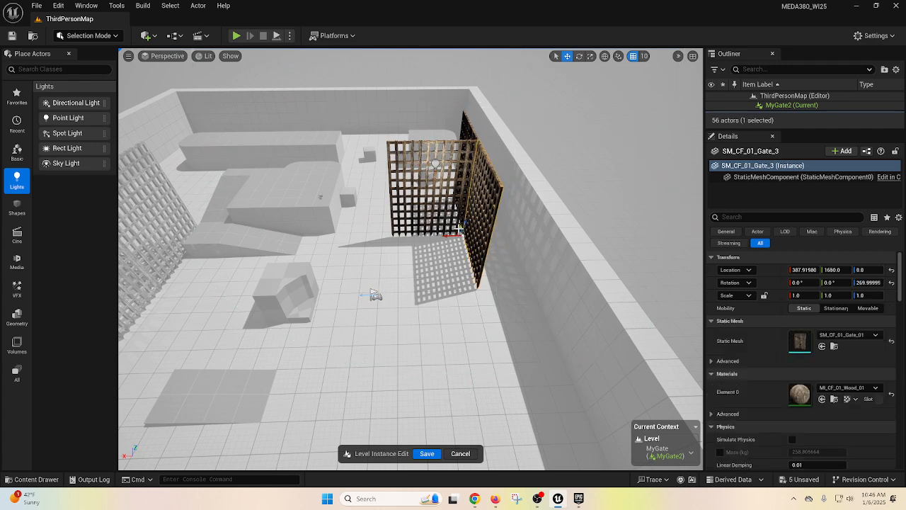
pyautogui.scroll(-1, 459, 227)
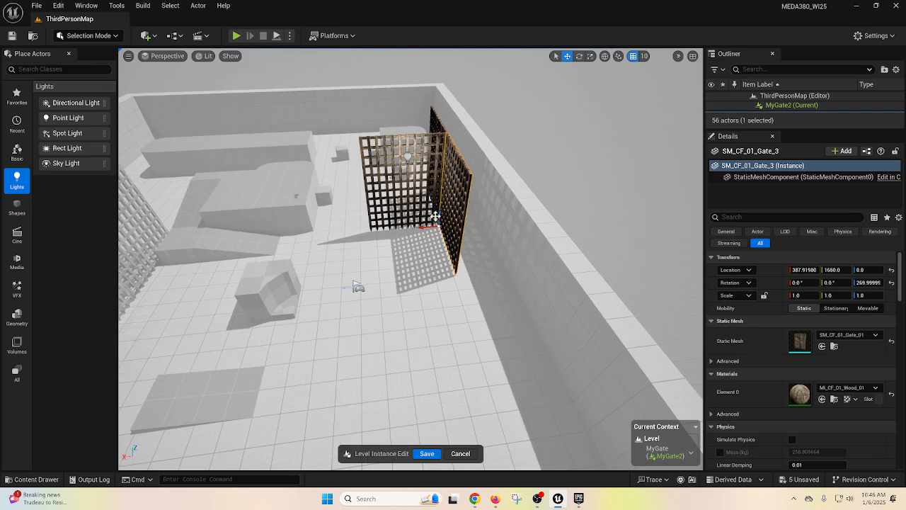
pyautogui.moveTo(433, 216); pyautogui.dragTo(448, 254)
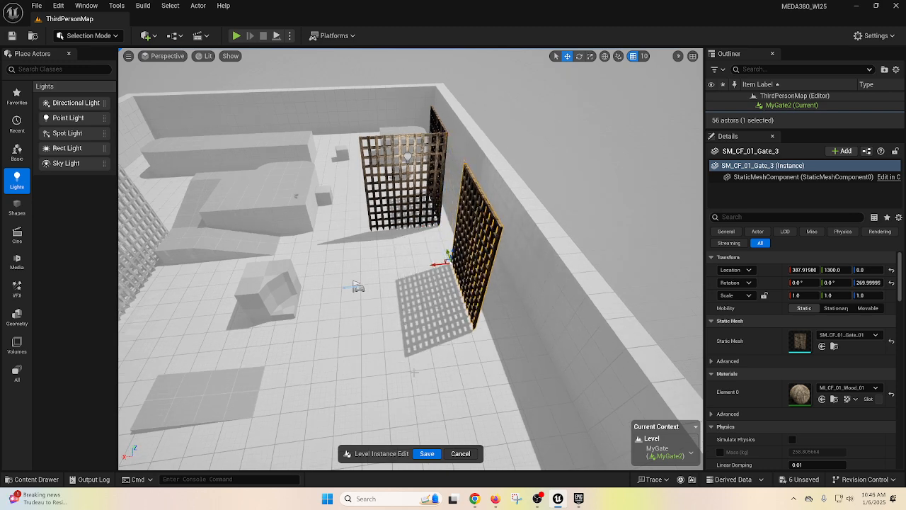
pyautogui.moveTo(415, 359); pyautogui.dragTo(410, 341, button='right')
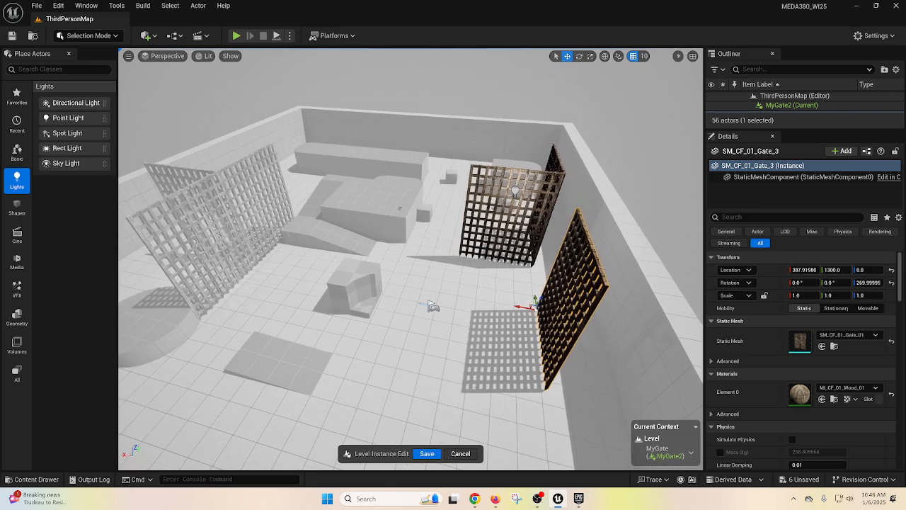
pyautogui.click(427, 453)
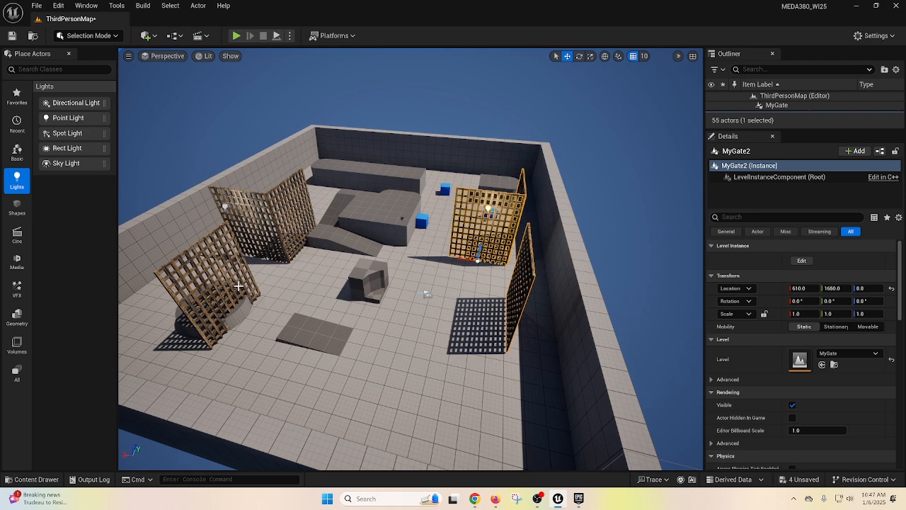
# Select the MyGate2 lattice gate, undoing the accidental floor selection.
pyautogui.scroll(-1, 250, 273)
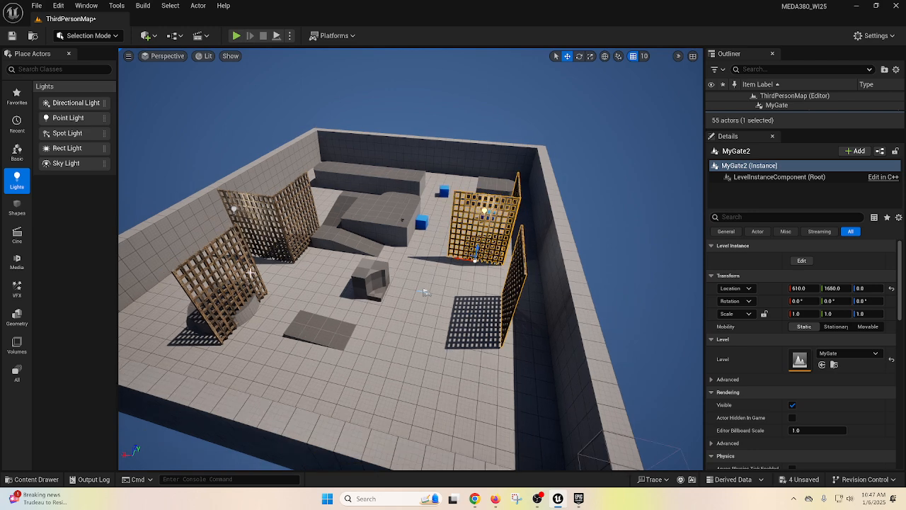
pyautogui.click(289, 310)
pyautogui.scroll(-2, 286, 294)
pyautogui.click(295, 227)
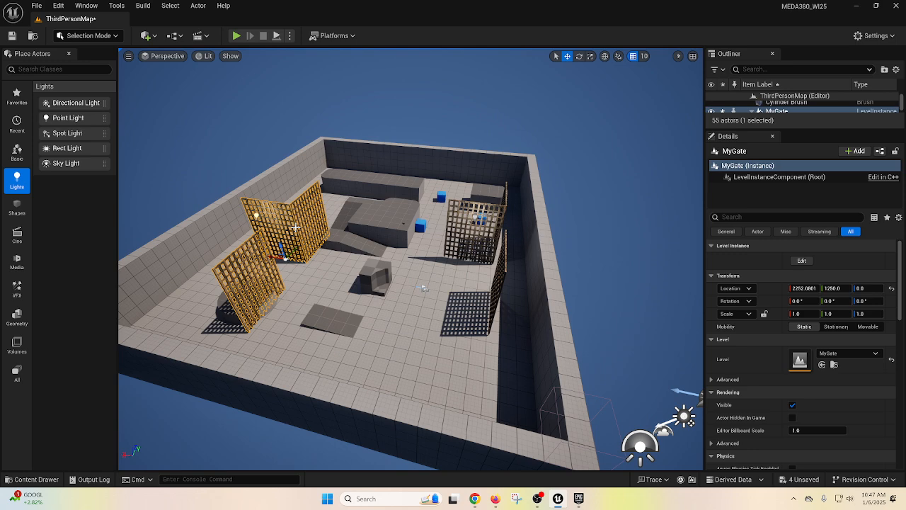
pyautogui.click(358, 281)
pyautogui.hotkey('ctrl', 'z')
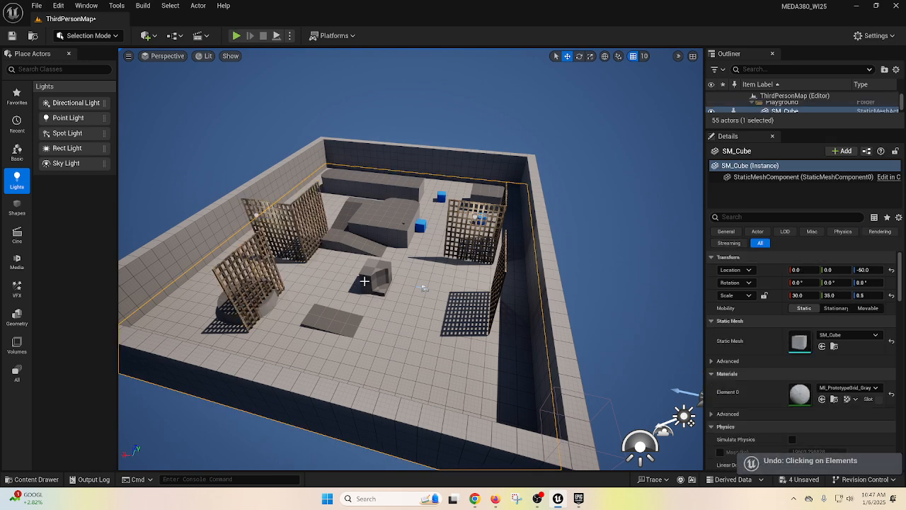
pyautogui.hotkey('ctrl', 'z')
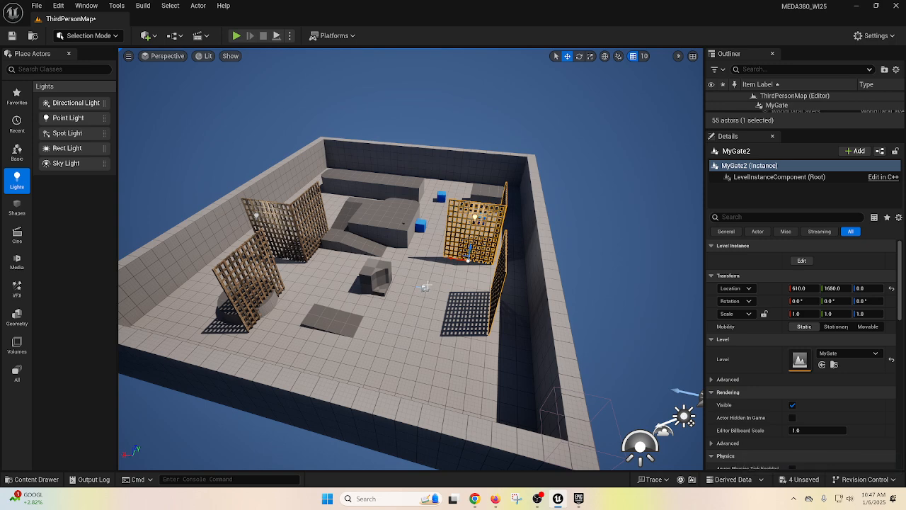
# Restore the MyGate2 selection with Ctrl+Z and bring up its actor context menu.
pyautogui.click(595, 262)
pyautogui.hotkey('ctrl', 'z')
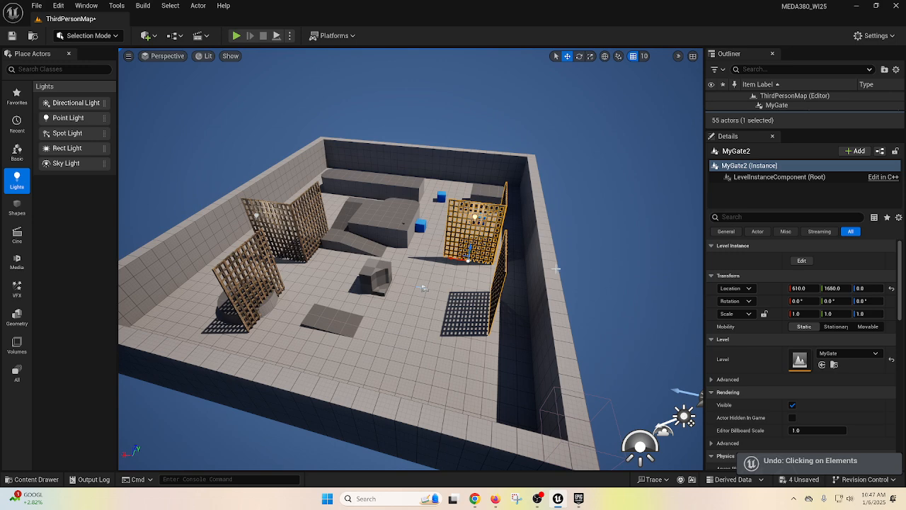
pyautogui.rightClick(452, 245)
pyautogui.press('Escape')
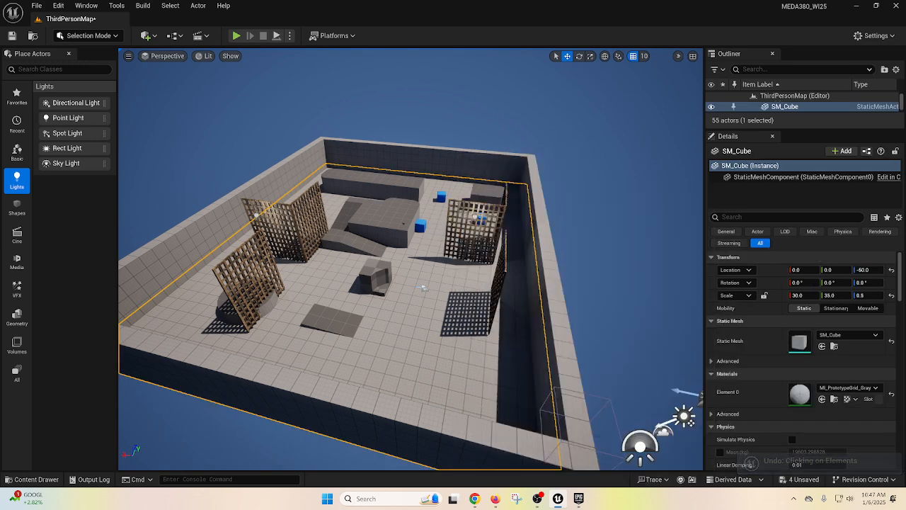
pyautogui.hotkey('ctrl', 'z')
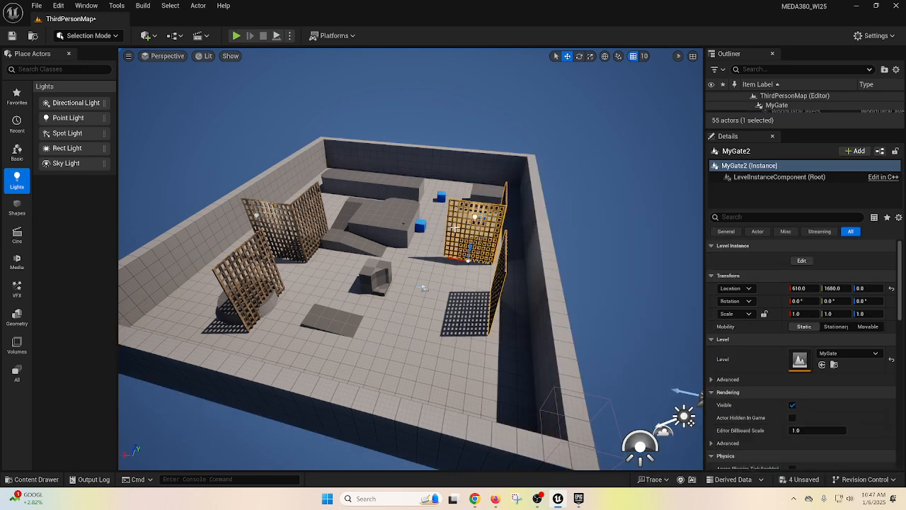
pyautogui.rightClick(454, 227)
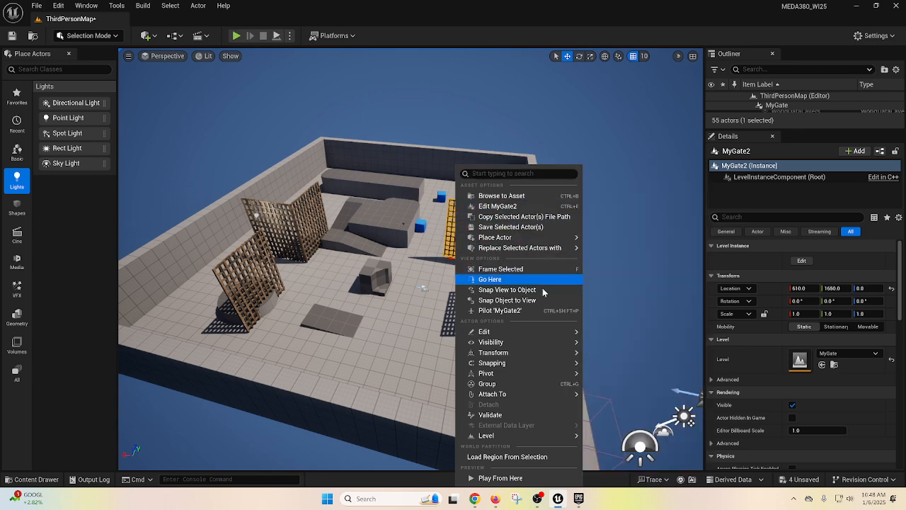
# Break the MyGate2 level instance into separate actors via Level > Break, confirming Yes.
pyautogui.moveTo(531, 437)
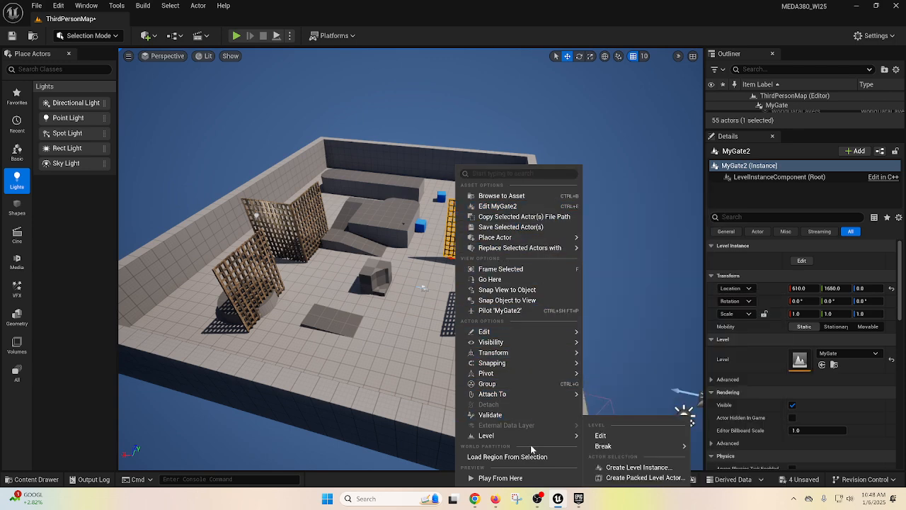
pyautogui.moveTo(623, 448)
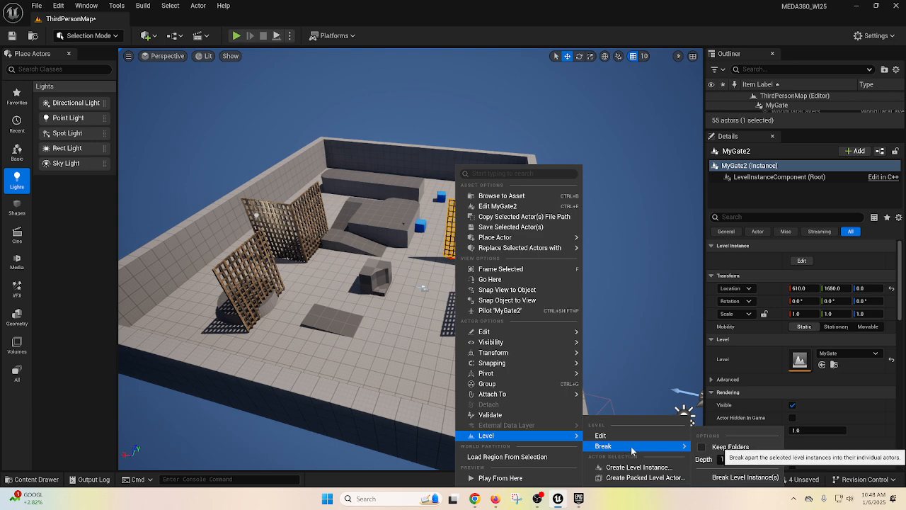
pyautogui.click(730, 479)
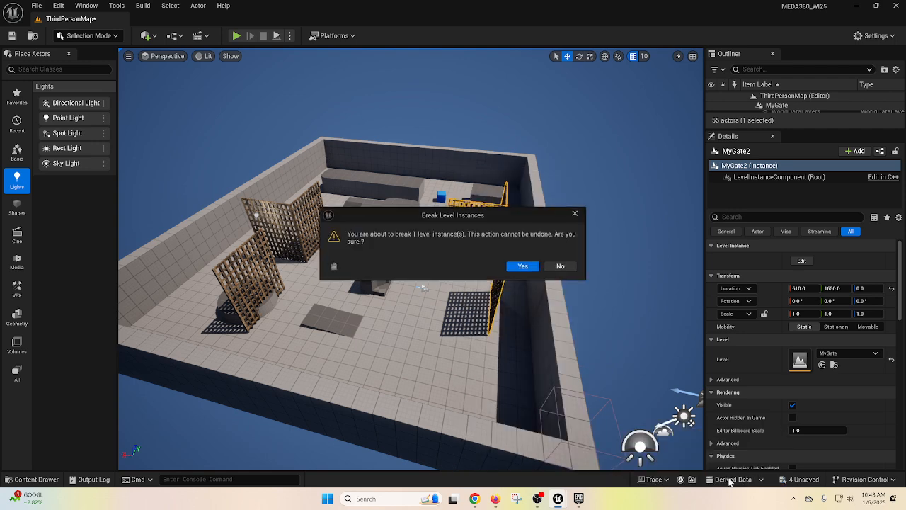
pyautogui.click(523, 267)
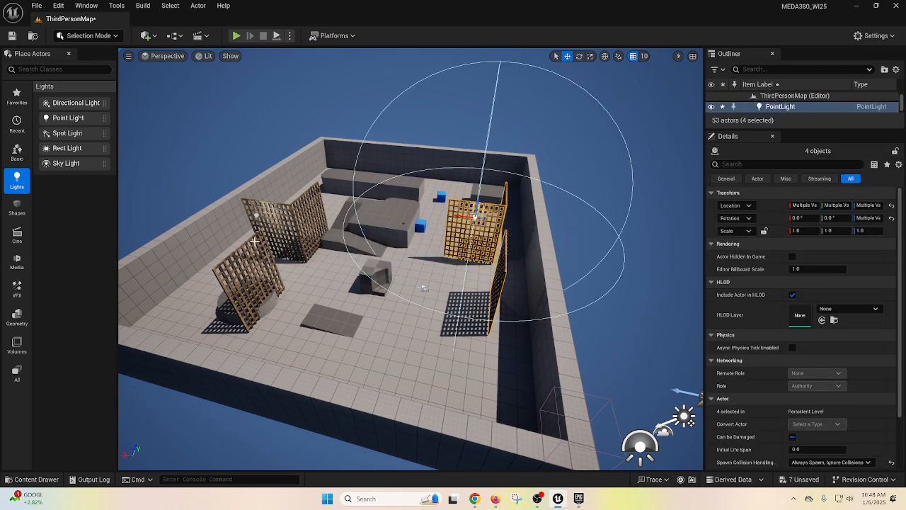
# Select the loose right-wall SM_CF_01_Gate_3 panel and move it back to Y 1620.
pyautogui.click(283, 233)
pyautogui.click(294, 237)
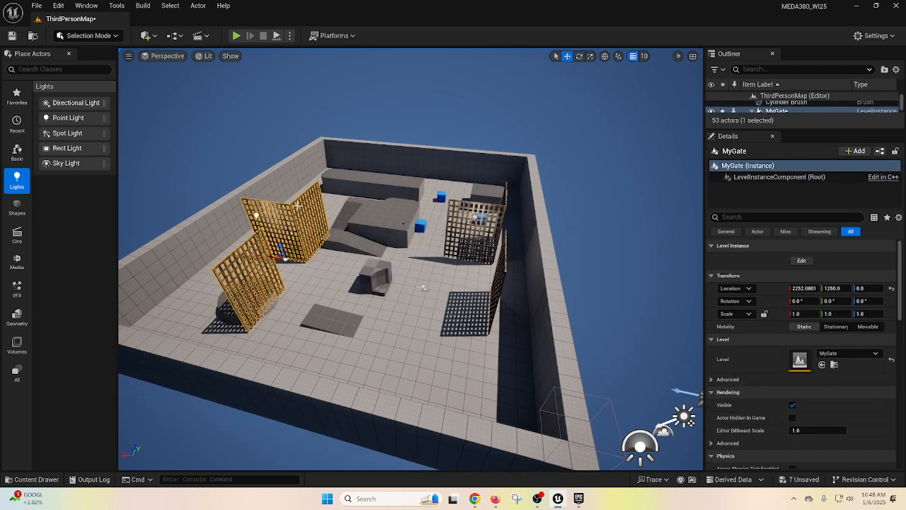
pyautogui.click(498, 238)
pyautogui.click(504, 275)
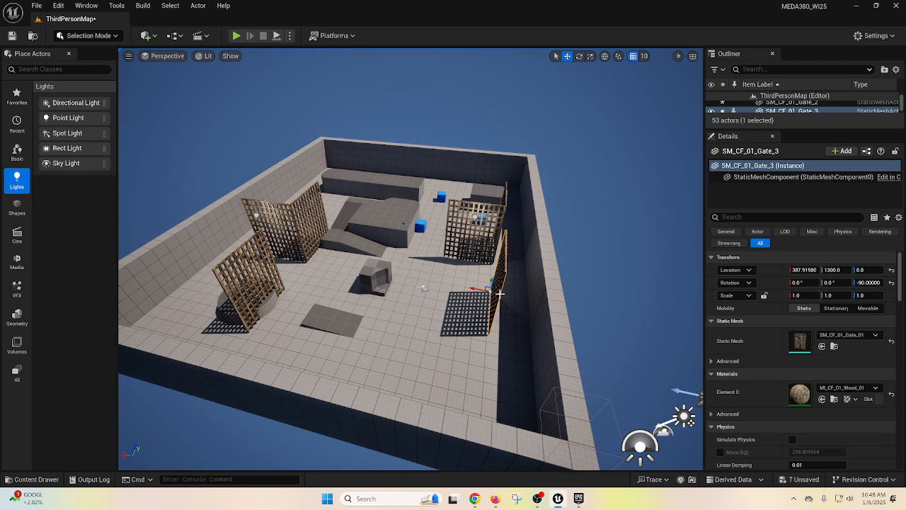
pyautogui.moveTo(490, 281); pyautogui.dragTo(488, 258)
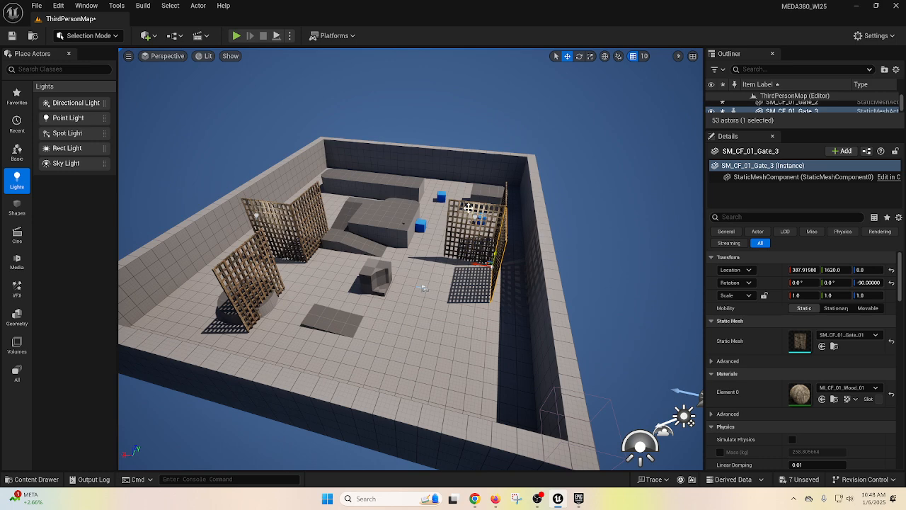
pyautogui.click(32, 479)
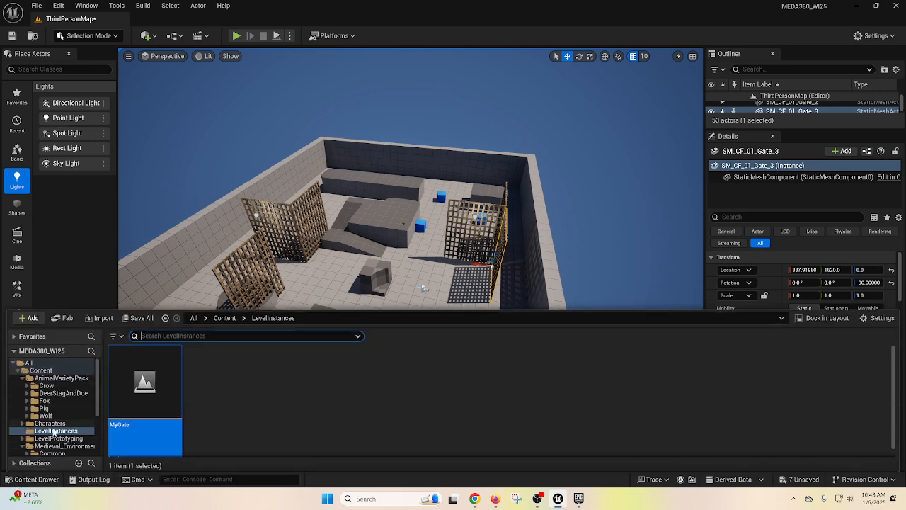
pyautogui.scroll(-2, 50, 424)
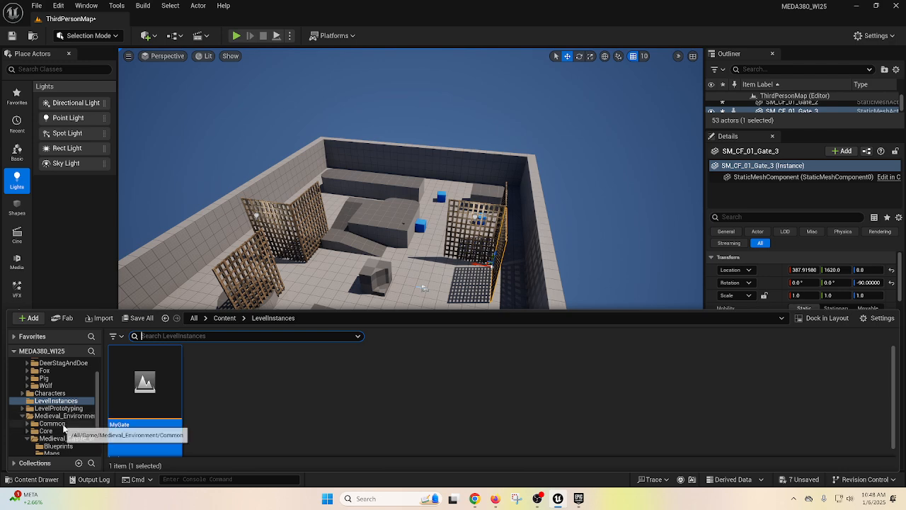
pyautogui.scroll(-1, 69, 453)
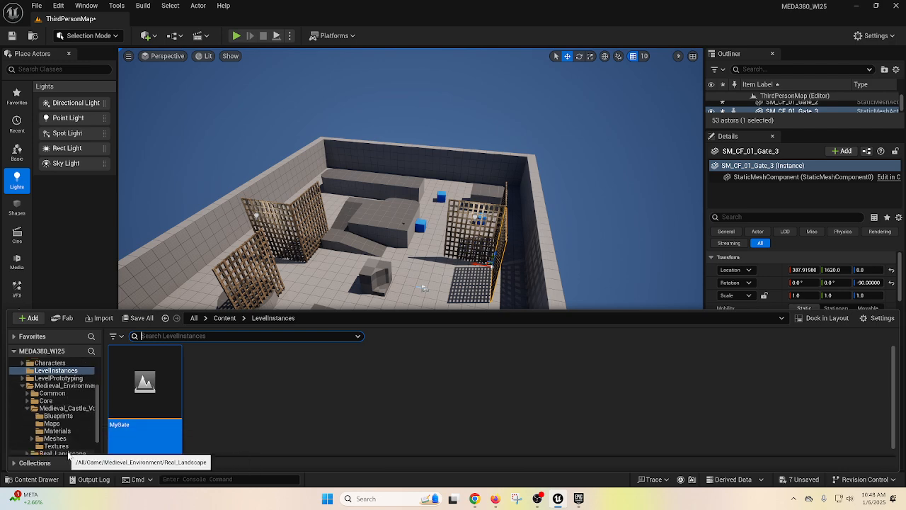
pyautogui.scroll(-1, 69, 450)
pyautogui.click(55, 439)
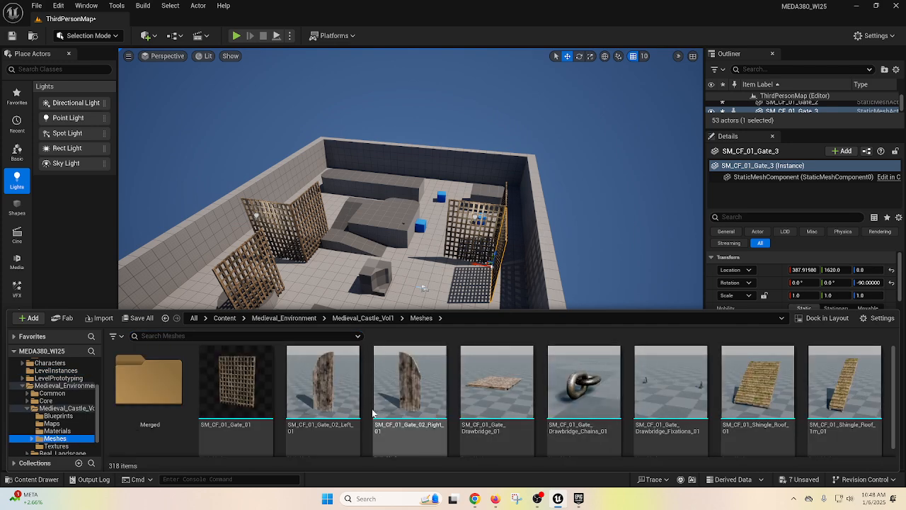
pyautogui.scroll(-5, 372, 408)
pyautogui.scroll(-8, 372, 412)
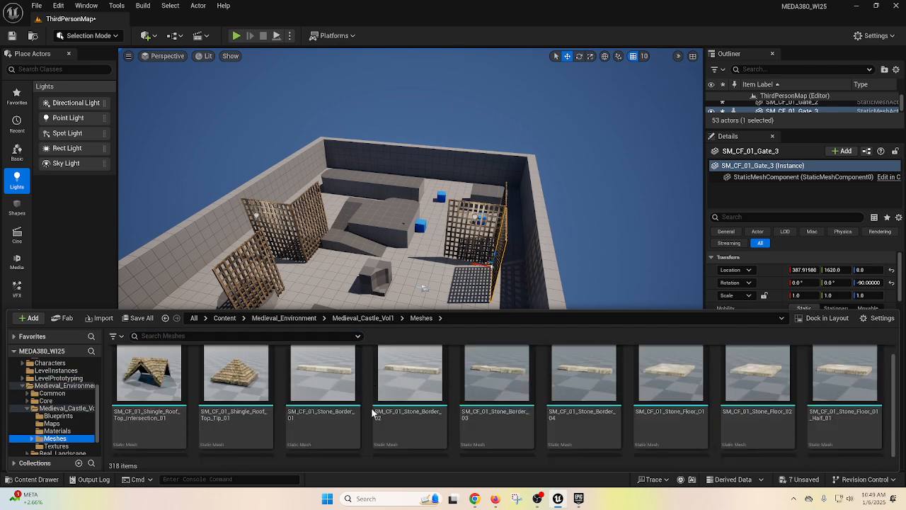
pyautogui.moveTo(372, 411); pyautogui.dragTo(418, 296)
pyautogui.scroll(10, 418, 296)
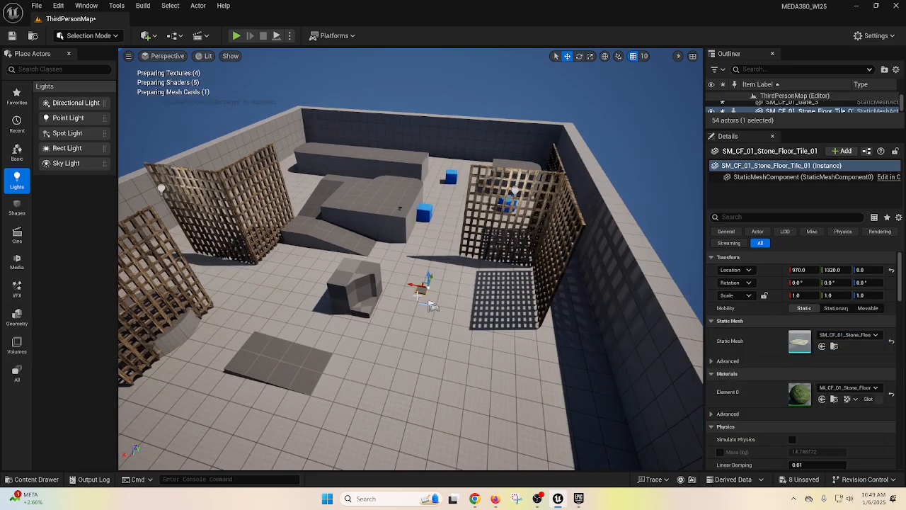
pyautogui.scroll(-6, 470, 364)
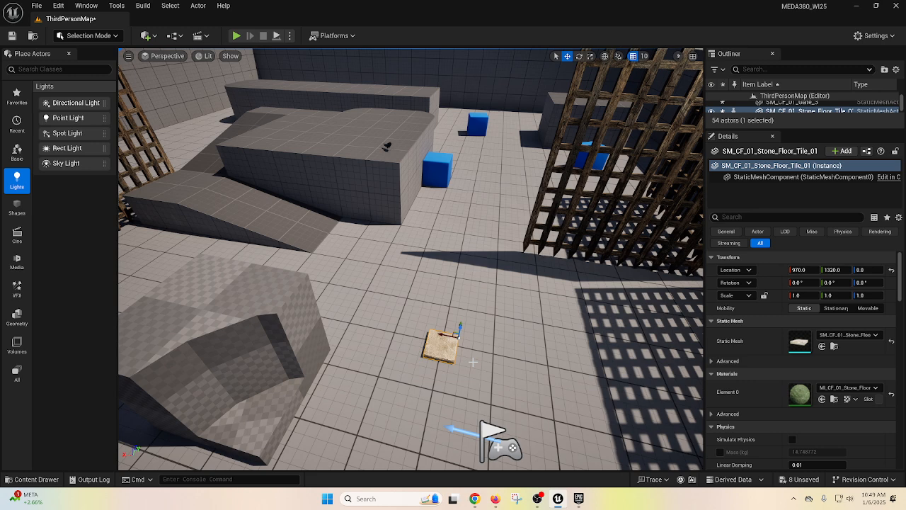
pyautogui.hotkey('ctrl', 'z')
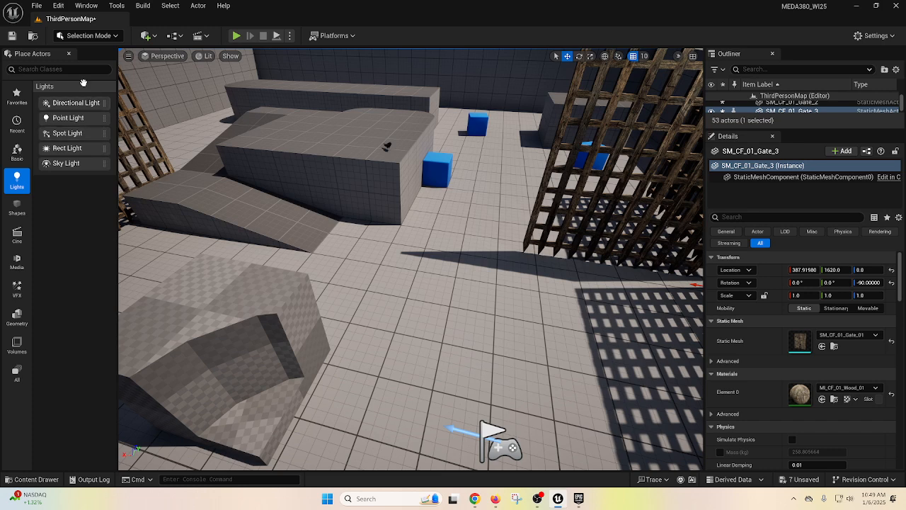
# Open Actor Palette 1 from the Tools menu and move it over the level view.
pyautogui.click(58, 6)
pyautogui.moveTo(81, 6)
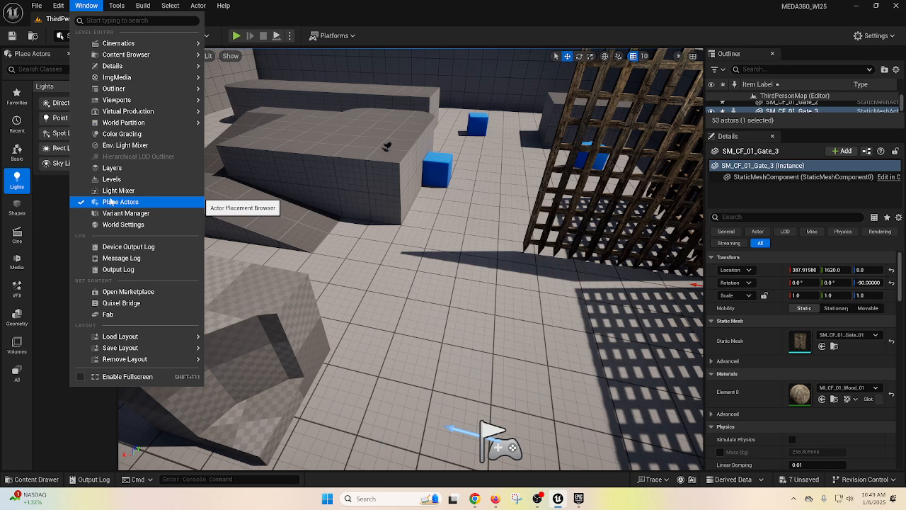
pyautogui.moveTo(117, 6)
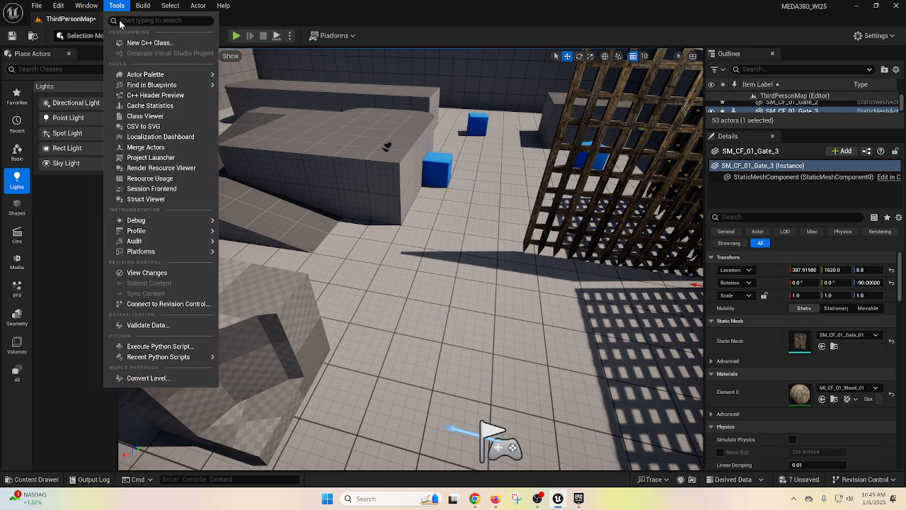
pyautogui.moveTo(174, 75)
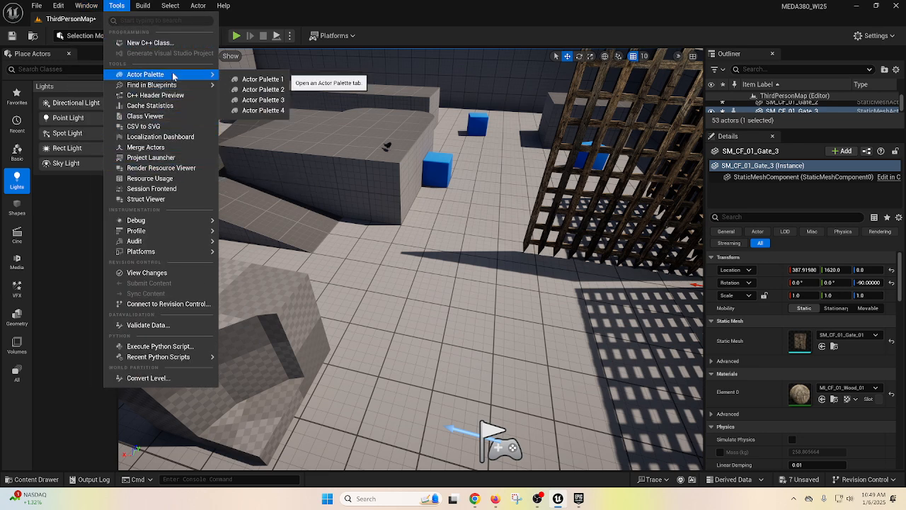
pyautogui.click(262, 80)
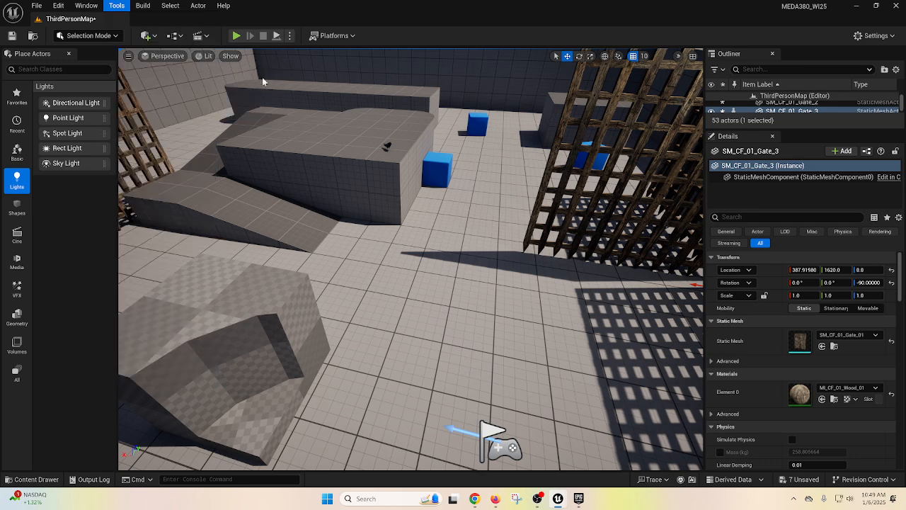
pyautogui.moveTo(466, 109); pyautogui.dragTo(678, 76)
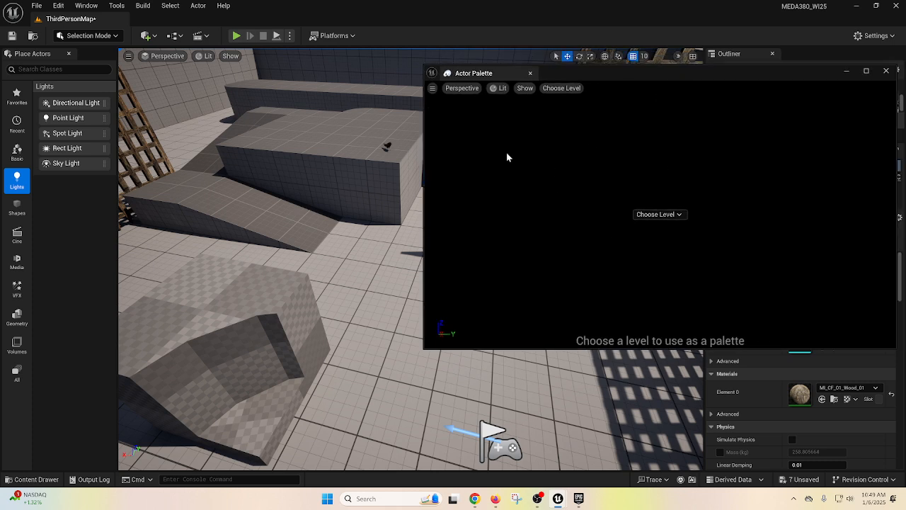
# Browse the Actor Palette's level list and dismiss it without choosing a level.
pyautogui.click(661, 215)
pyautogui.moveTo(688, 230)
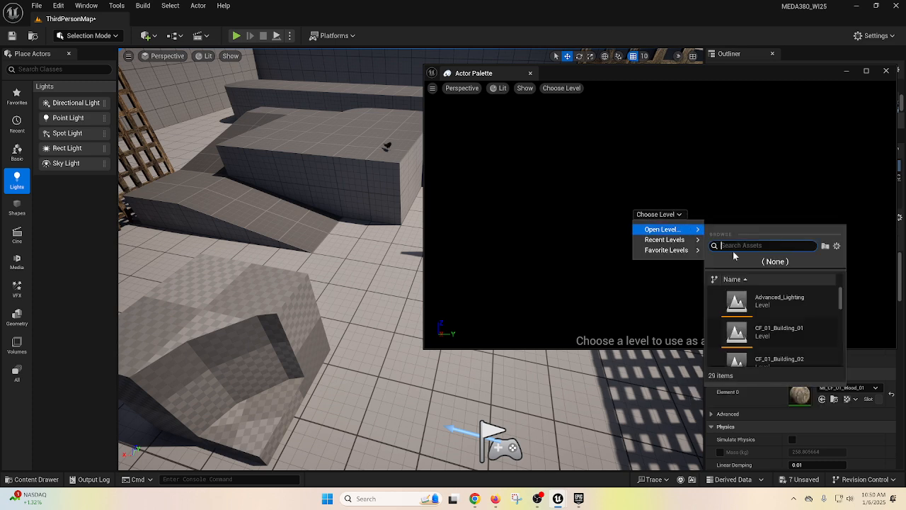
pyautogui.scroll(-2, 778, 321)
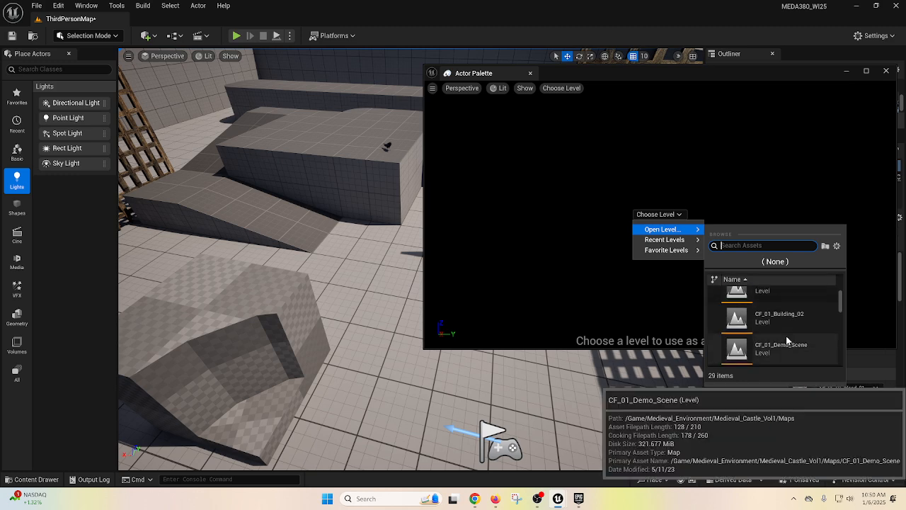
pyautogui.scroll(-5, 786, 336)
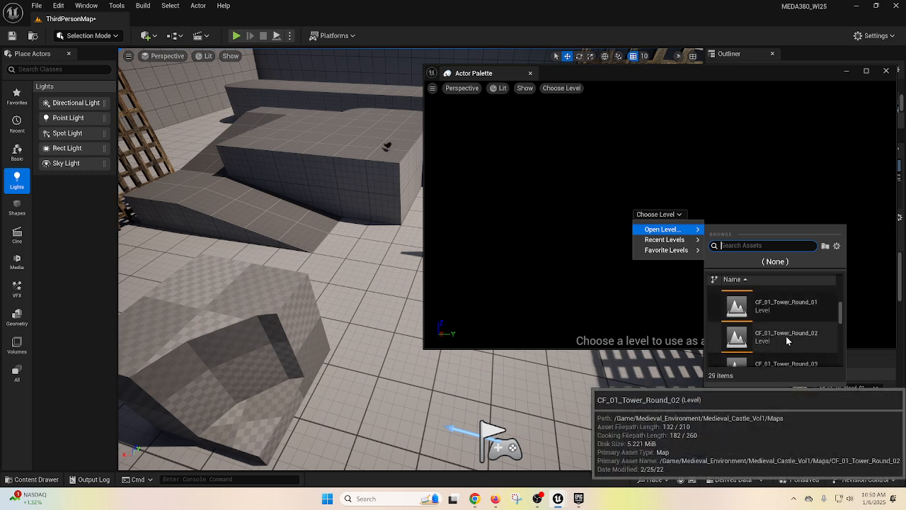
pyautogui.scroll(-6, 786, 335)
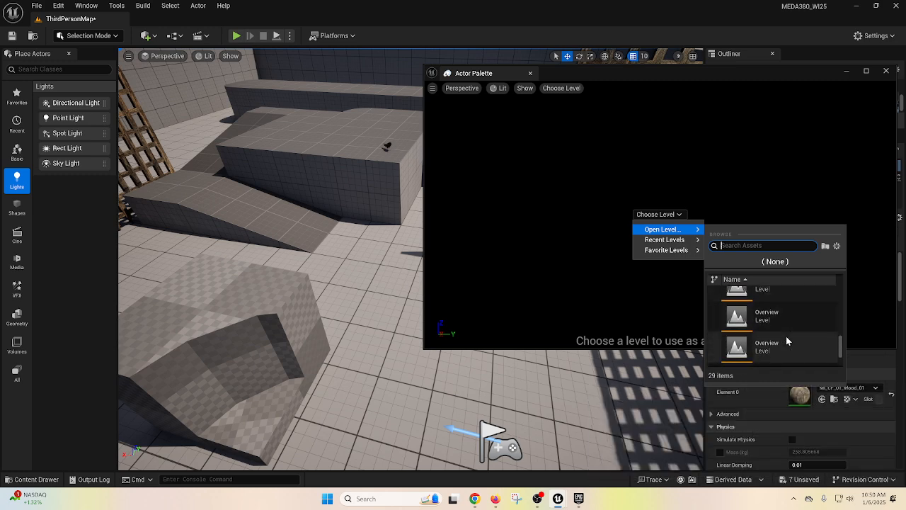
pyautogui.scroll(-1, 785, 335)
pyautogui.click(577, 323)
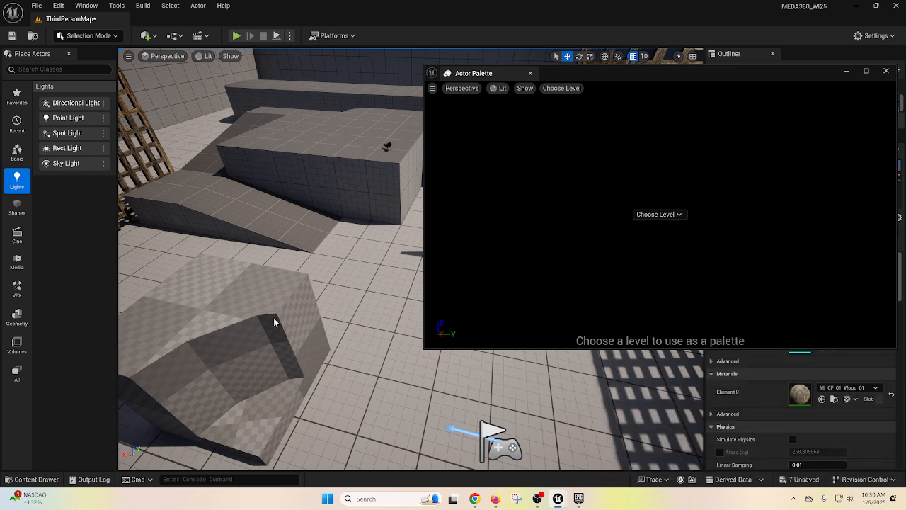
pyautogui.click(51, 481)
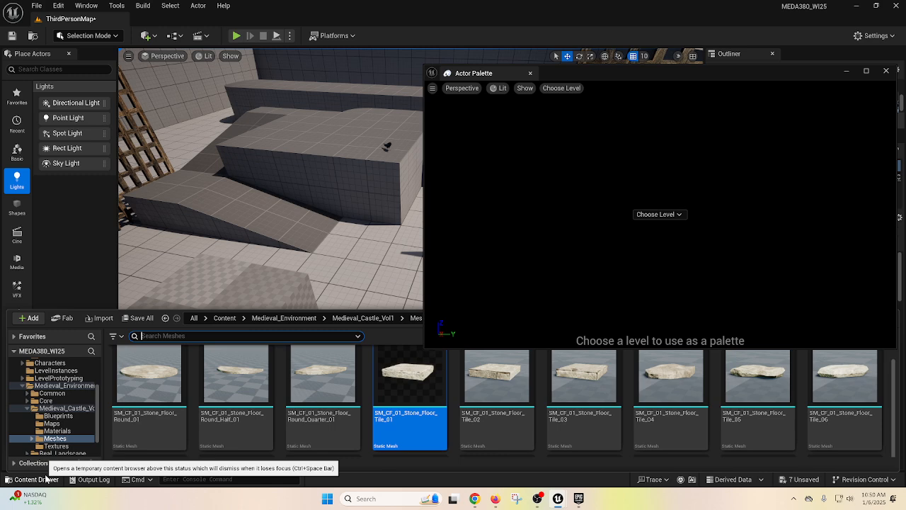
# Filter the Medieval_Castle_Vol1 folder to Level assets and scroll through its 16 levels.
pyautogui.click(62, 409)
pyautogui.click(120, 337)
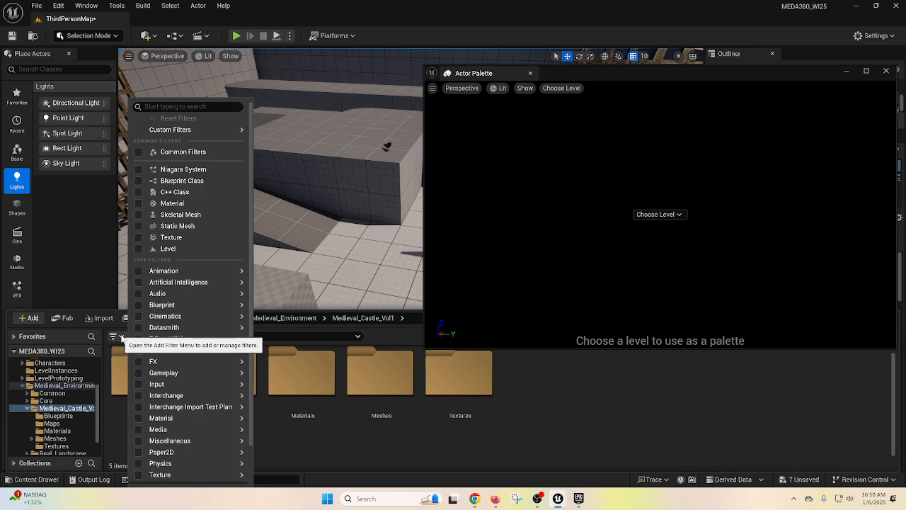
pyautogui.click(158, 249)
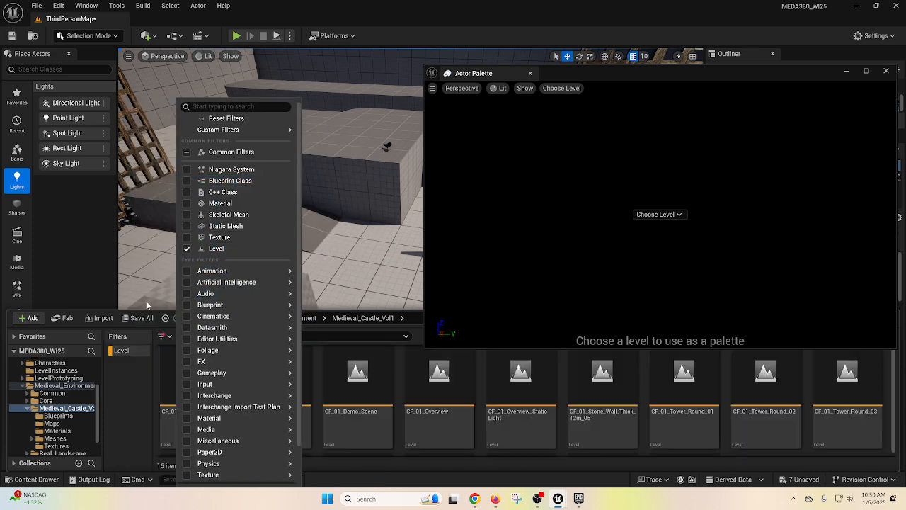
pyautogui.click(141, 395)
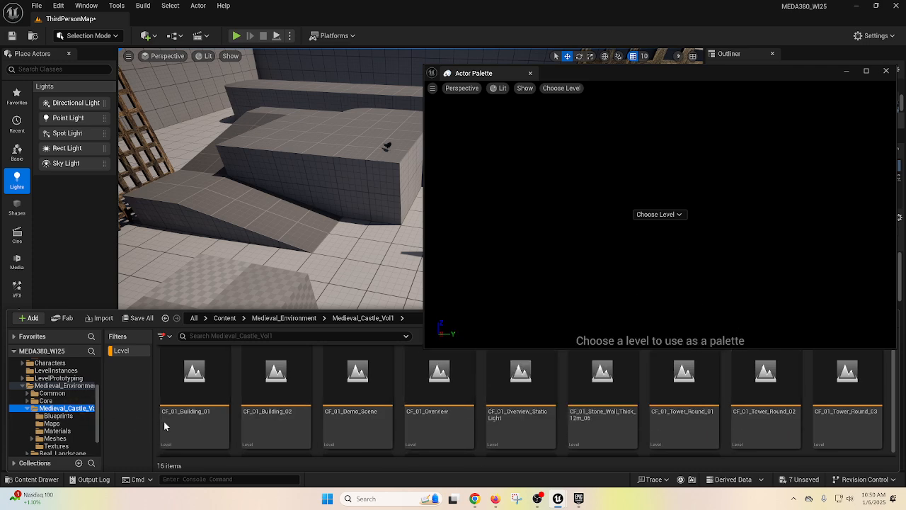
pyautogui.scroll(-2, 725, 437)
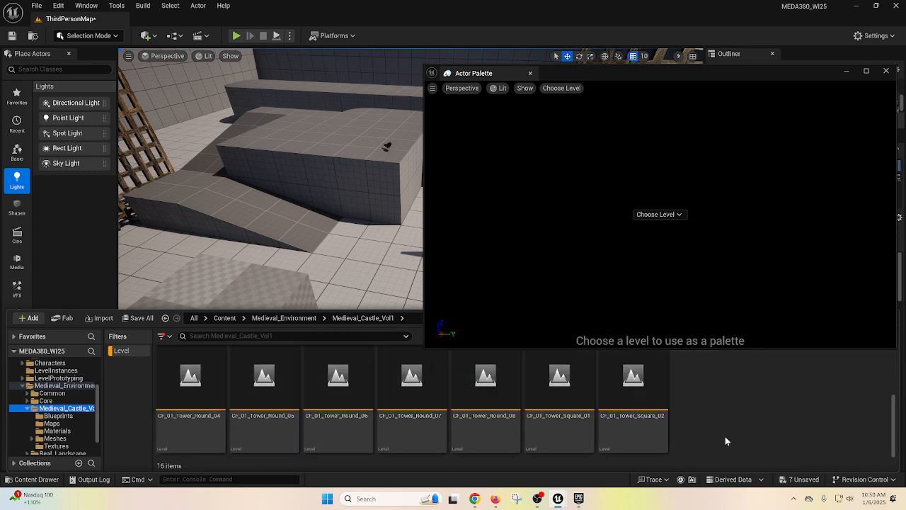
pyautogui.scroll(2, 721, 435)
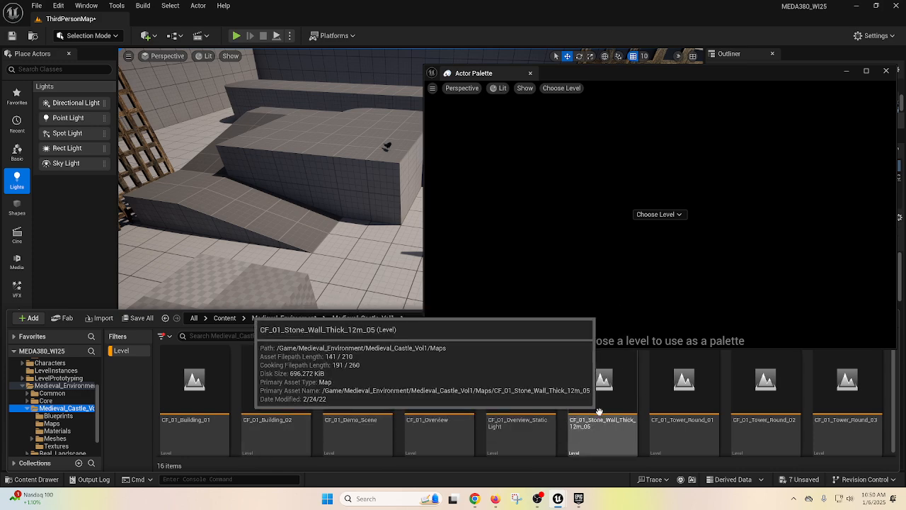
pyautogui.scroll(-1, 726, 402)
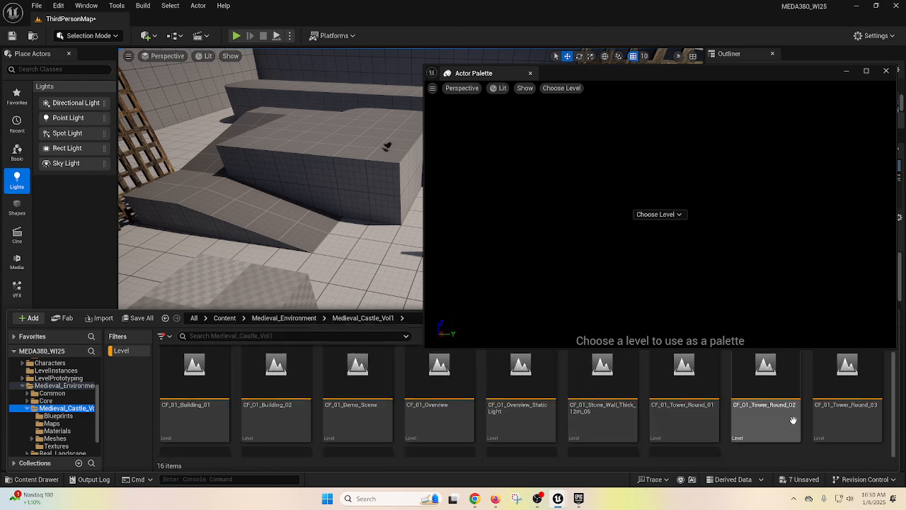
pyautogui.scroll(-4, 793, 420)
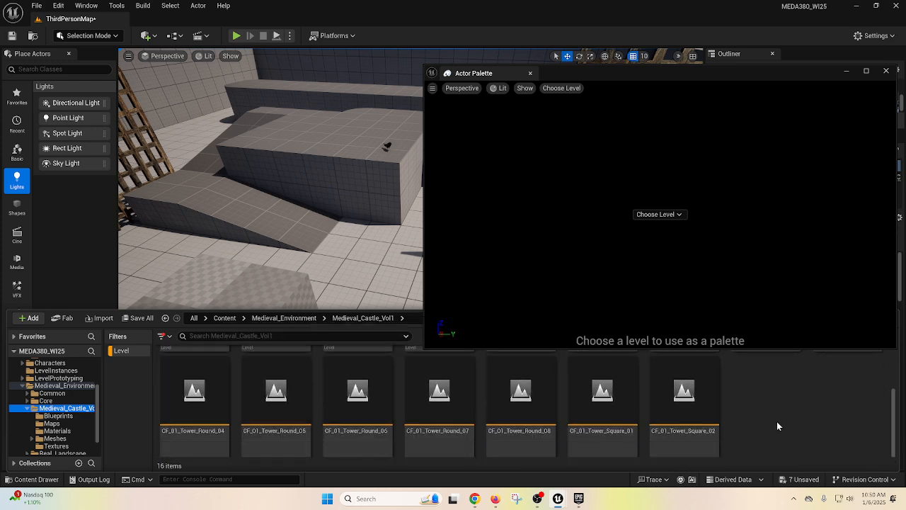
pyautogui.scroll(5, 777, 423)
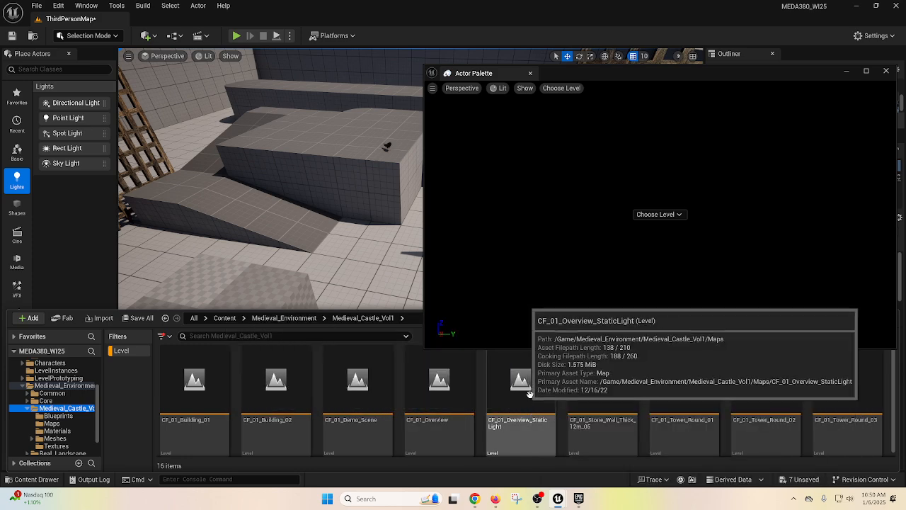
# Choose CF_01_Demo_Scene in the Actor Palette's level picker and load it.
pyautogui.click(677, 214)
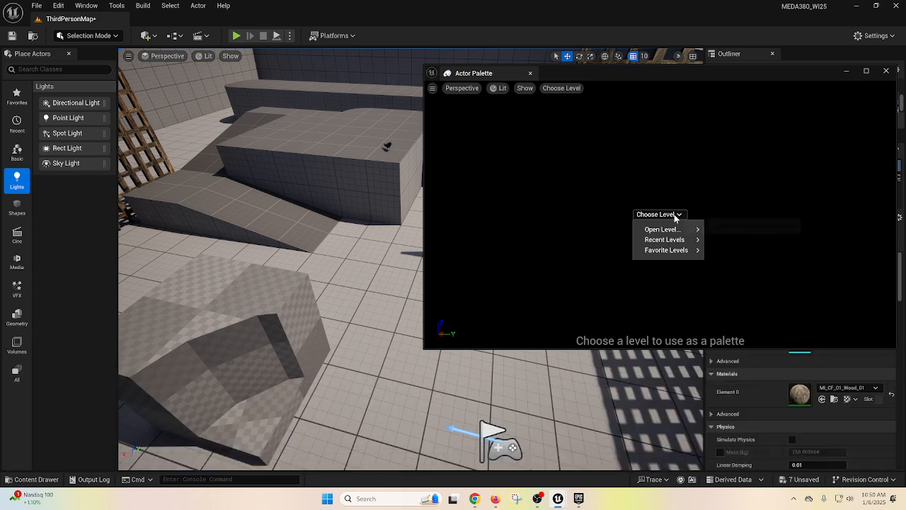
pyautogui.scroll(-5, 773, 330)
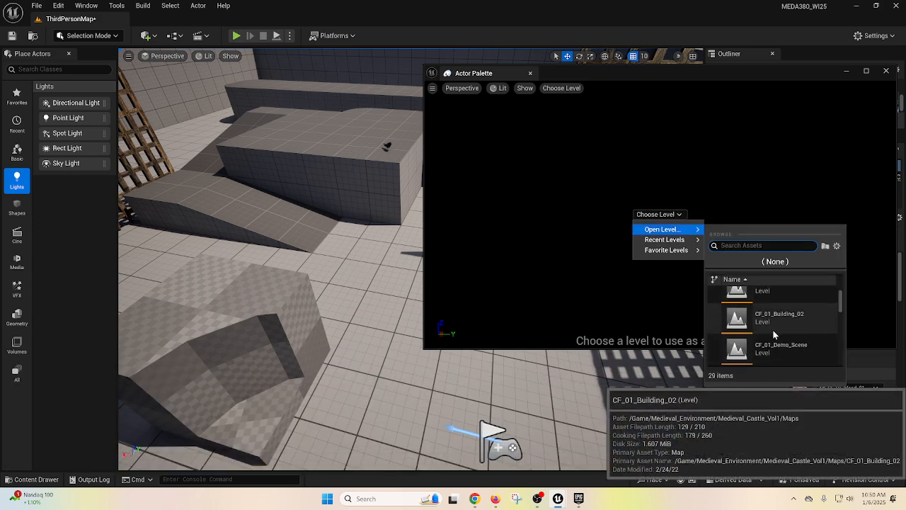
pyautogui.scroll(1, 799, 308)
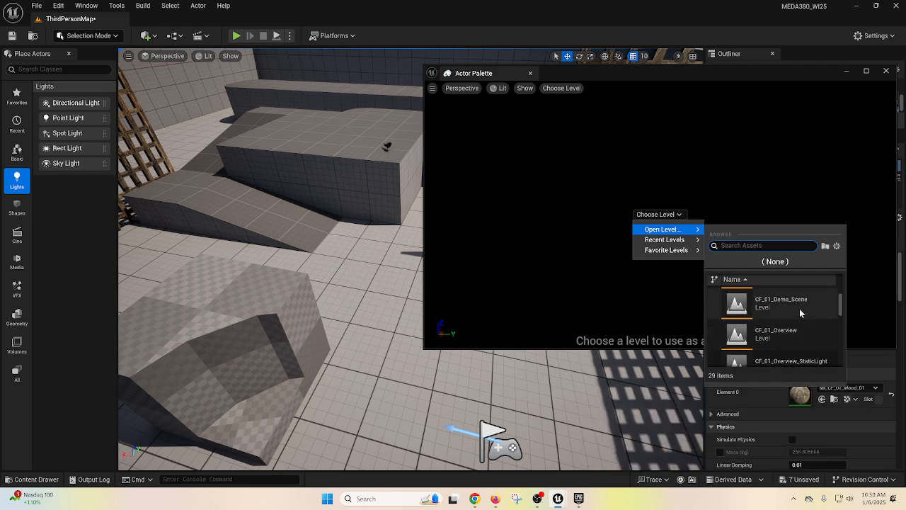
pyautogui.click(801, 310)
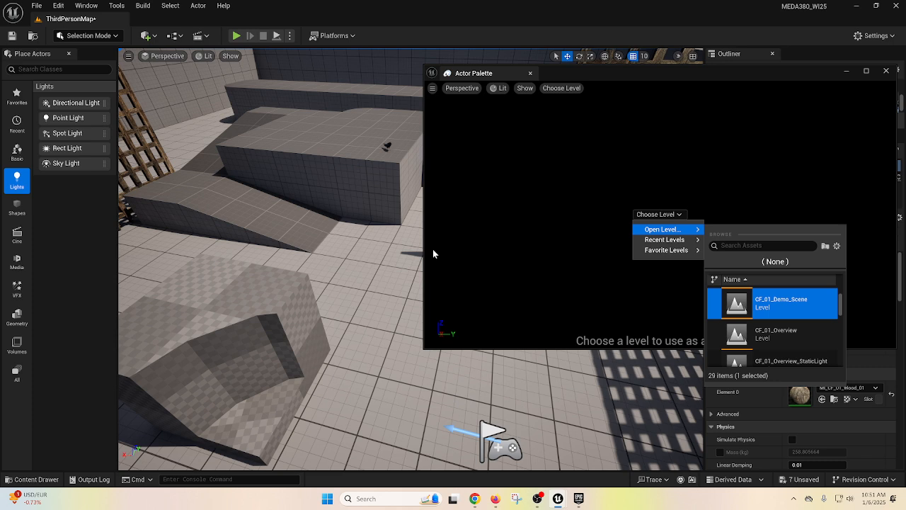
pyautogui.press('Return')
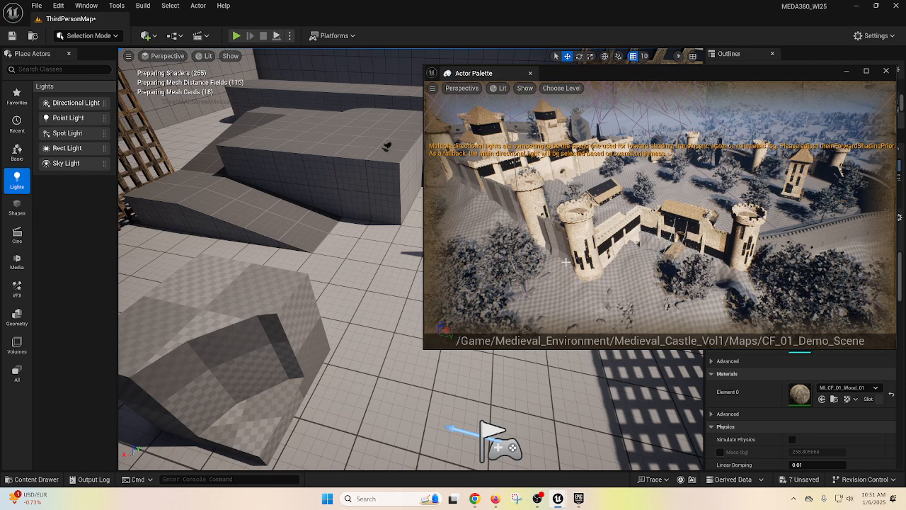
# Drag the SM_Tower_Round_08_Exterior round tower from the palette into the Third Person level.
pyautogui.moveTo(593, 241); pyautogui.dragTo(592, 272, button='right')
pyautogui.press('w')
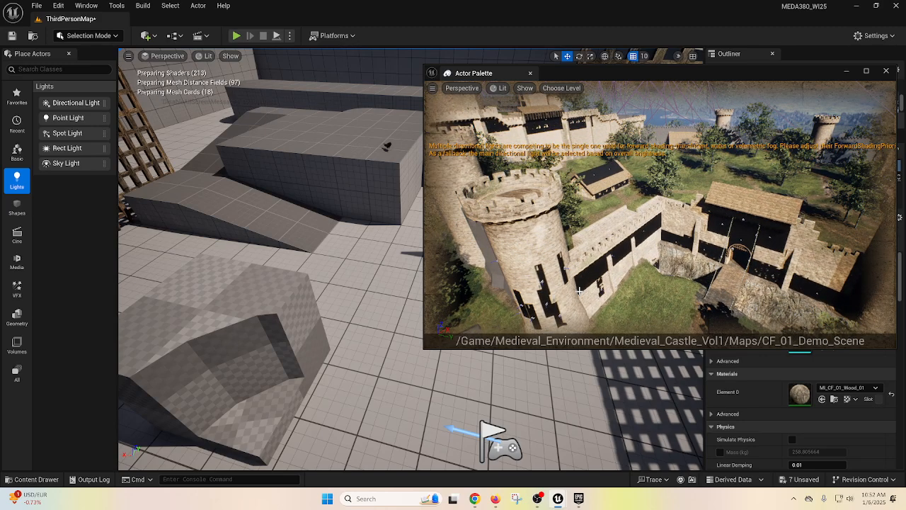
pyautogui.moveTo(523, 208); pyautogui.dragTo(302, 188)
# Drop SM_Building_01 beside the gates at 1600, 600, 10 and close the Actor Palette.
pyautogui.scroll(-6, 323, 239)
pyautogui.scroll(-2, 322, 243)
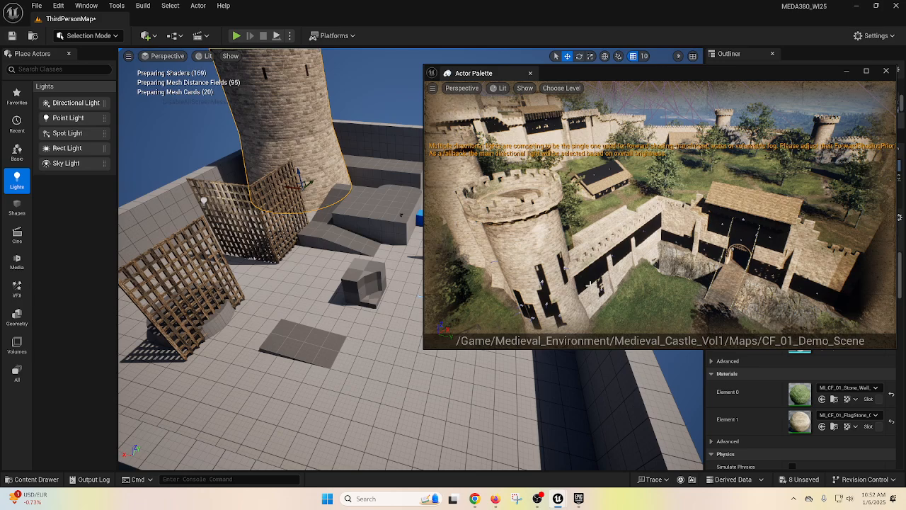
pyautogui.moveTo(607, 184); pyautogui.dragTo(276, 354)
pyautogui.moveTo(276, 354); pyautogui.dragTo(279, 372, button='right')
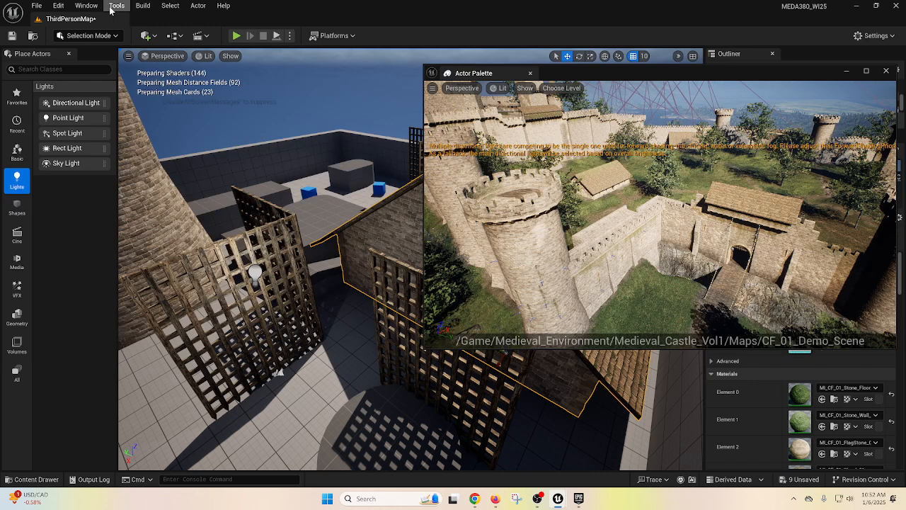
pyautogui.click(886, 73)
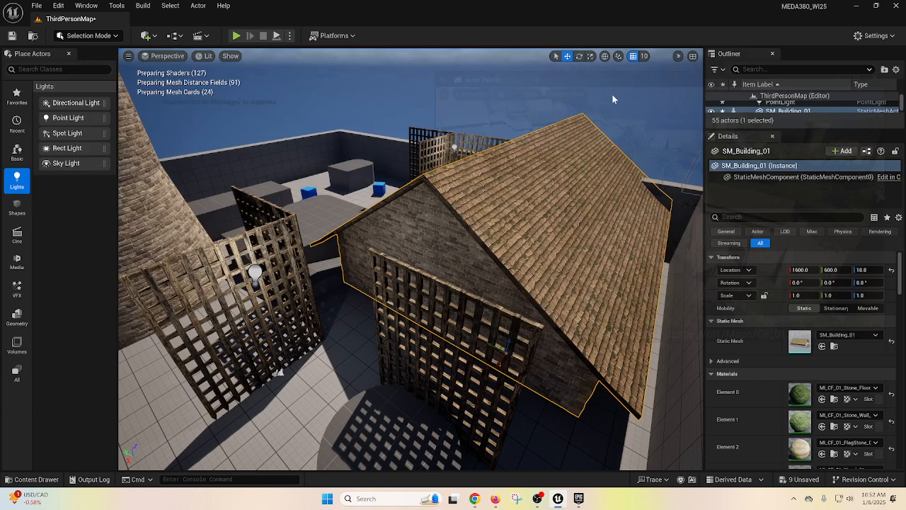
# Open a new Actor Palette 1 window from the Tools menu.
pyautogui.click(117, 6)
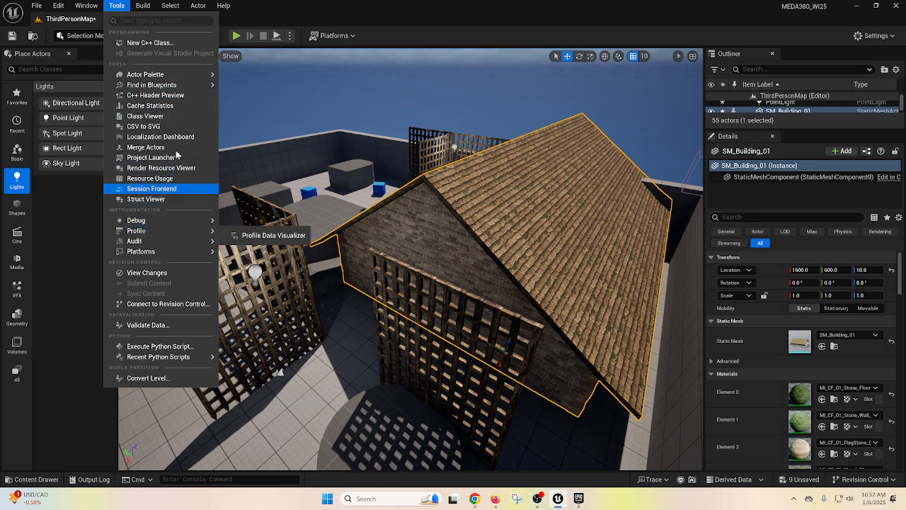
pyautogui.moveTo(185, 74)
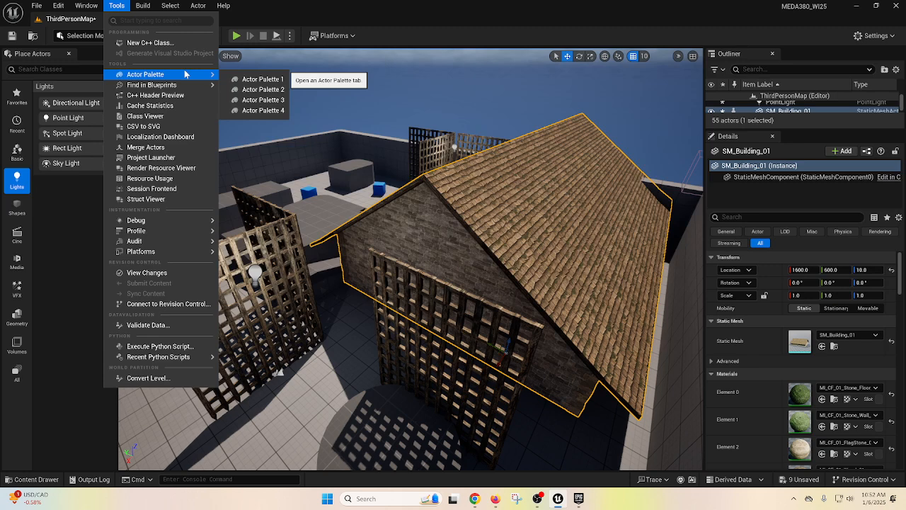
pyautogui.click(262, 79)
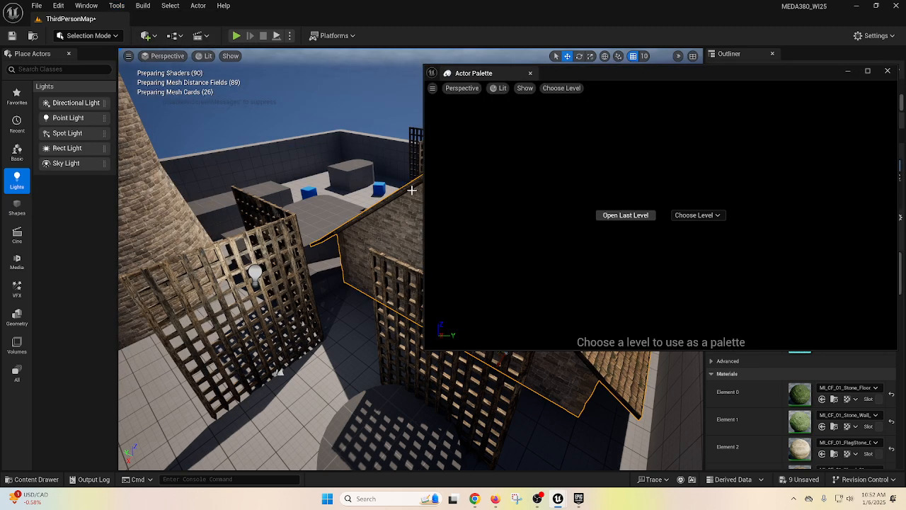
# Browse the palette's level choices and the project's level assets for a castle level.
pyautogui.click(698, 215)
pyautogui.moveTo(720, 231)
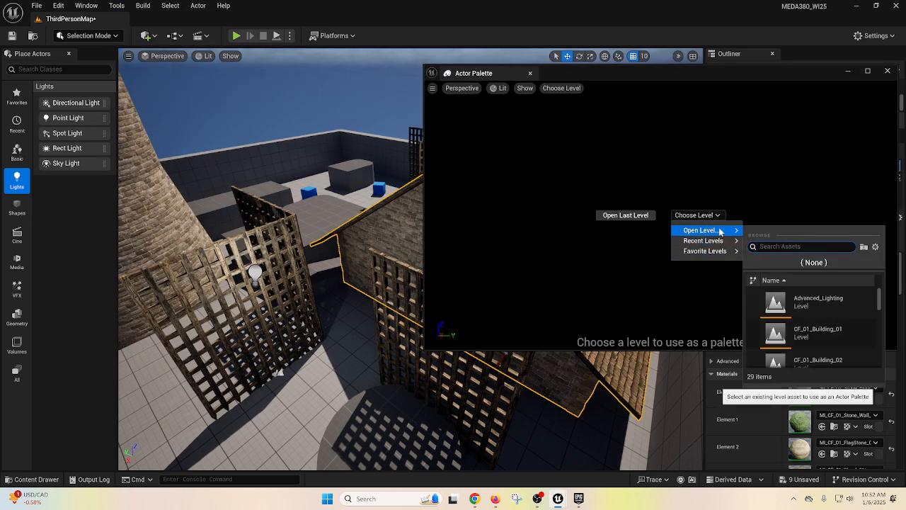
pyautogui.scroll(-3, 821, 334)
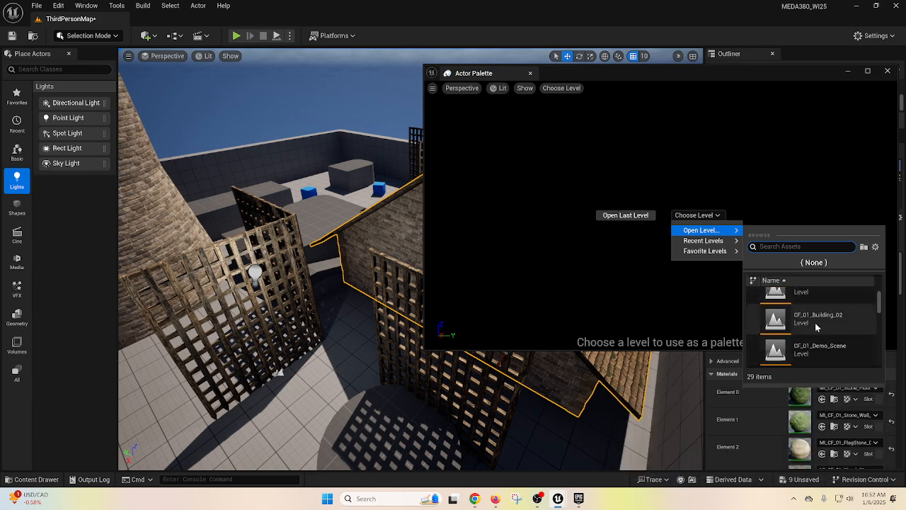
pyautogui.scroll(-1, 821, 334)
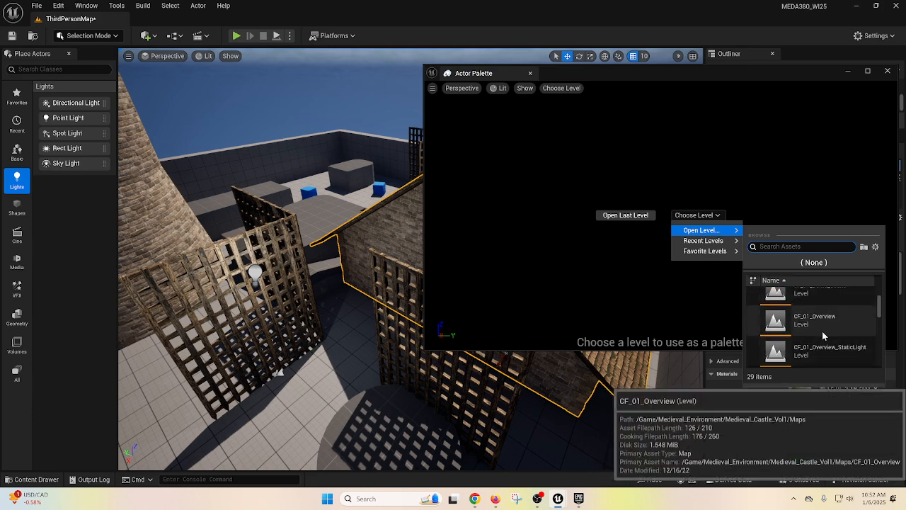
pyautogui.scroll(-1, 821, 335)
pyautogui.scroll(-1, 826, 335)
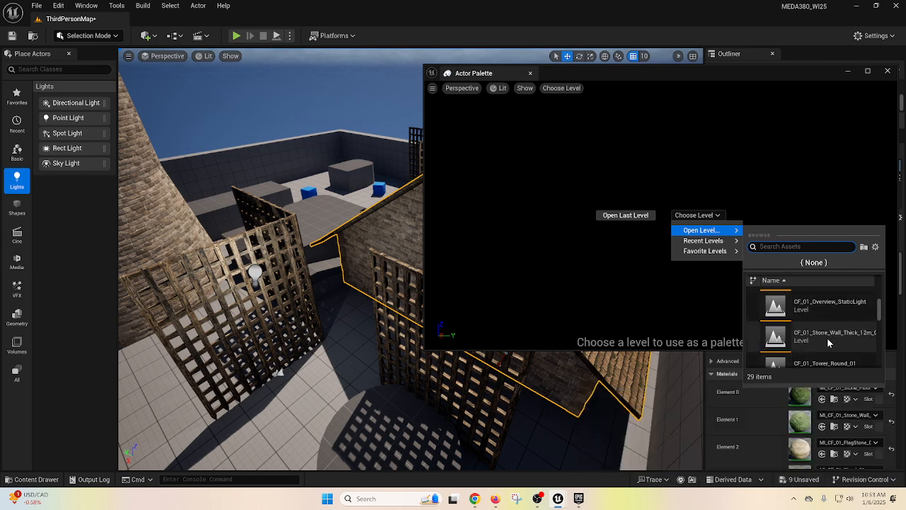
pyautogui.scroll(-2, 827, 337)
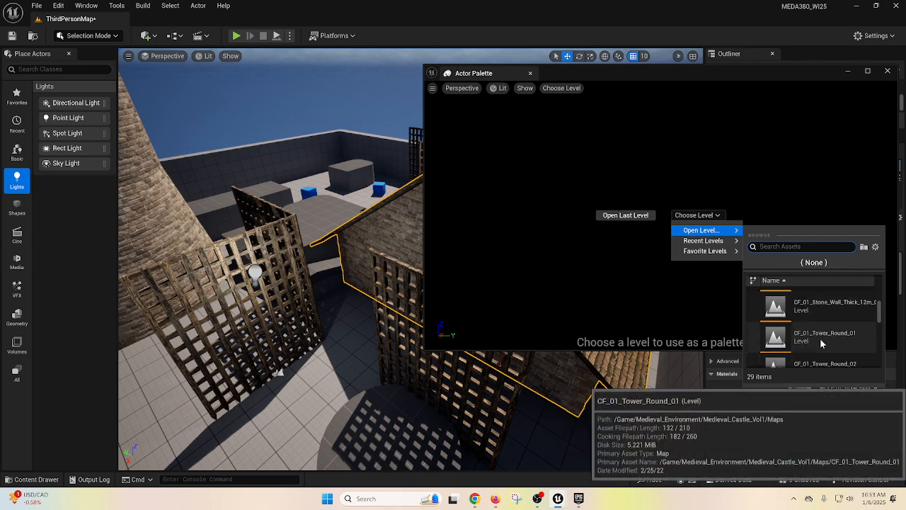
pyautogui.scroll(-2, 823, 328)
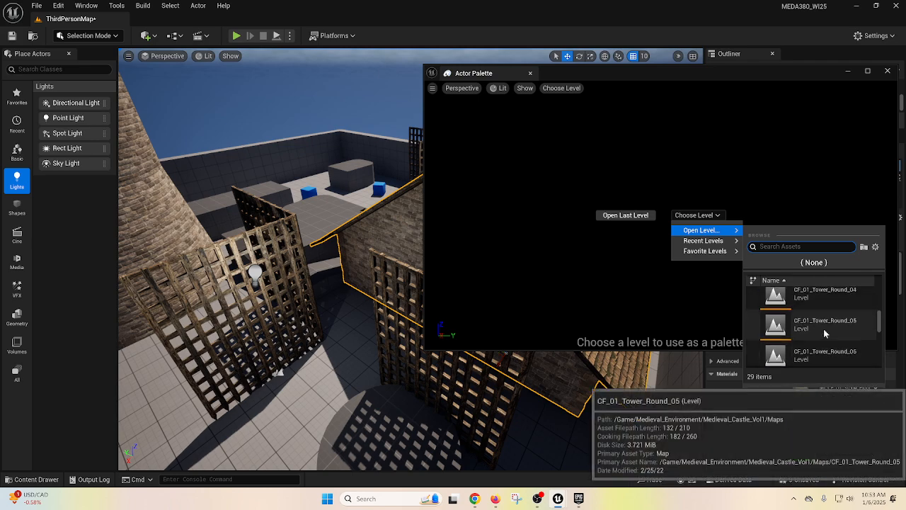
pyautogui.scroll(-1, 823, 329)
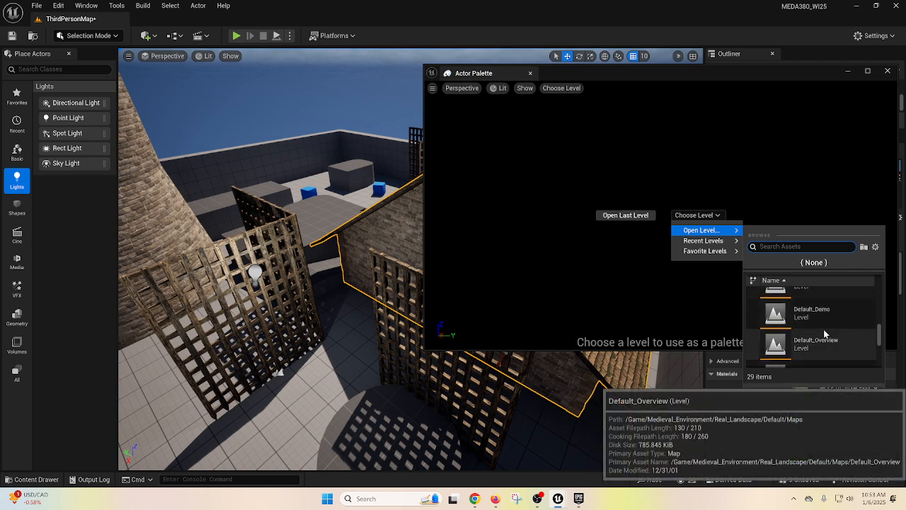
pyautogui.scroll(-1, 824, 333)
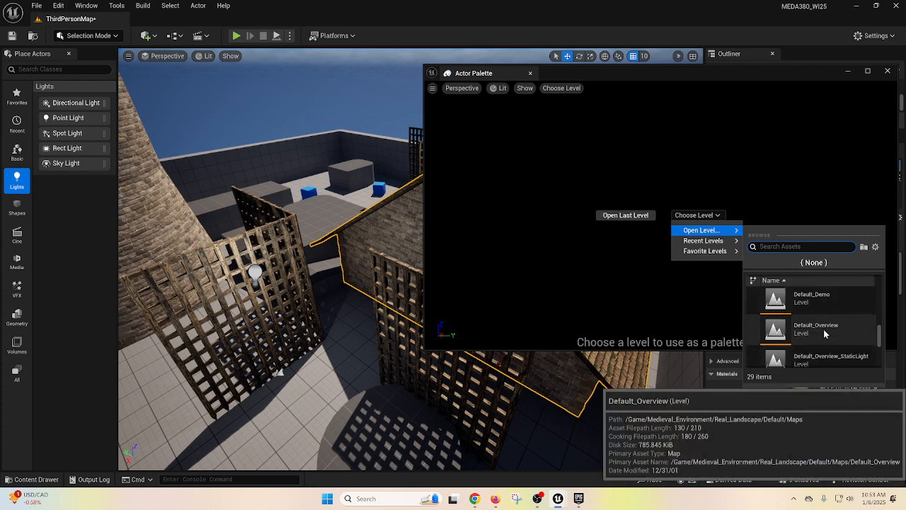
pyautogui.scroll(-1, 824, 333)
pyautogui.click(34, 479)
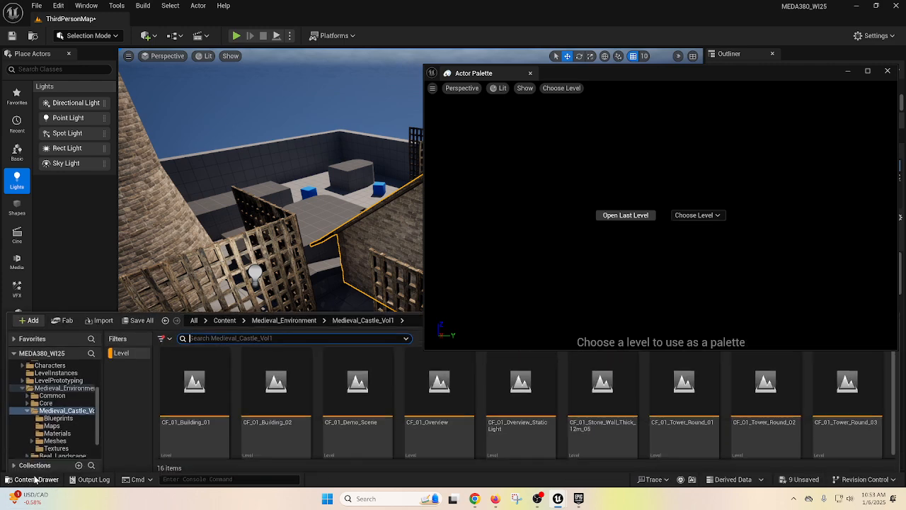
pyautogui.scroll(-2, 592, 414)
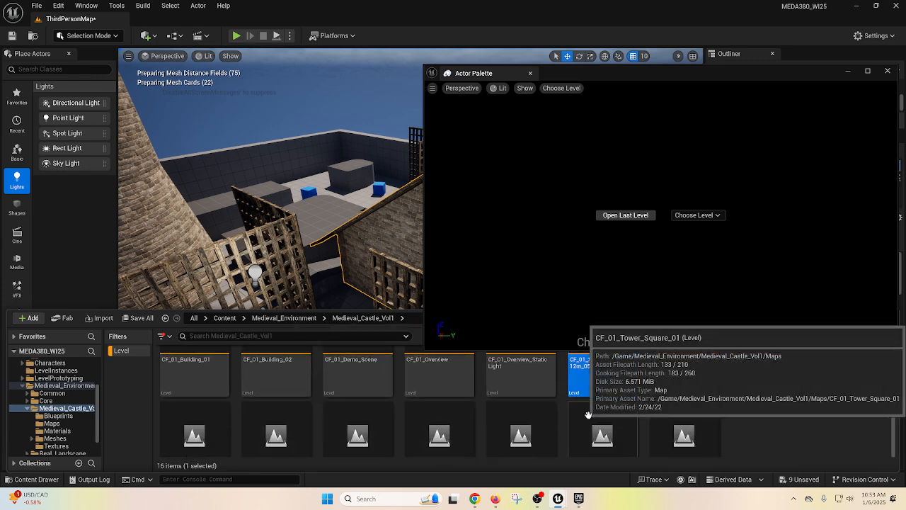
pyautogui.scroll(2, 630, 424)
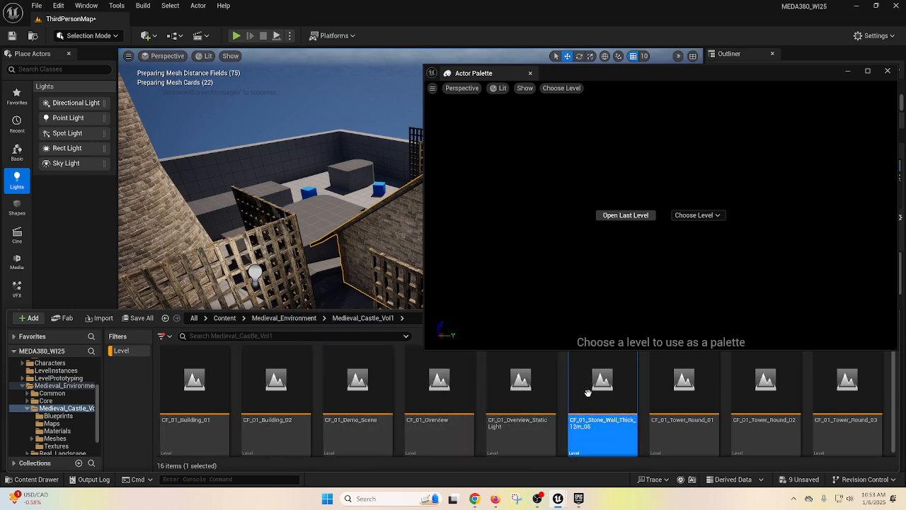
# Load CF_01_Building_01 as the Actor Palette's level.
pyautogui.click(699, 214)
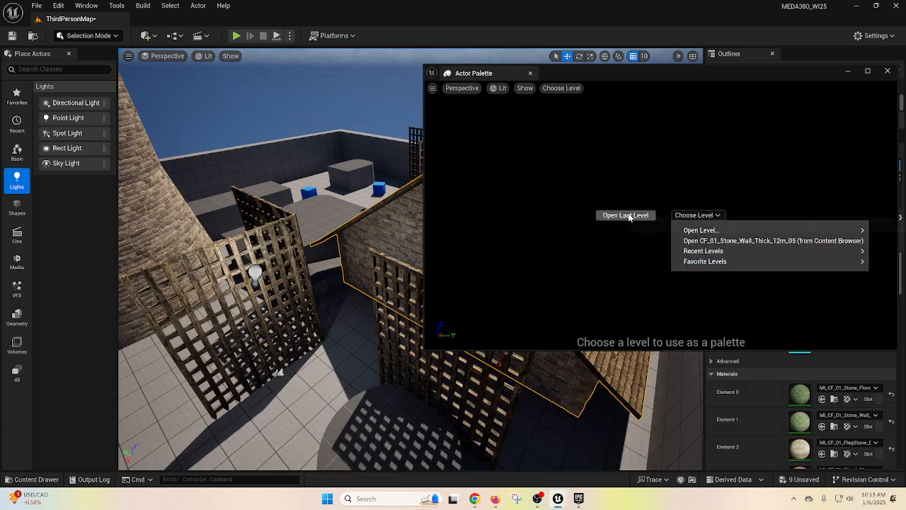
pyautogui.moveTo(739, 235)
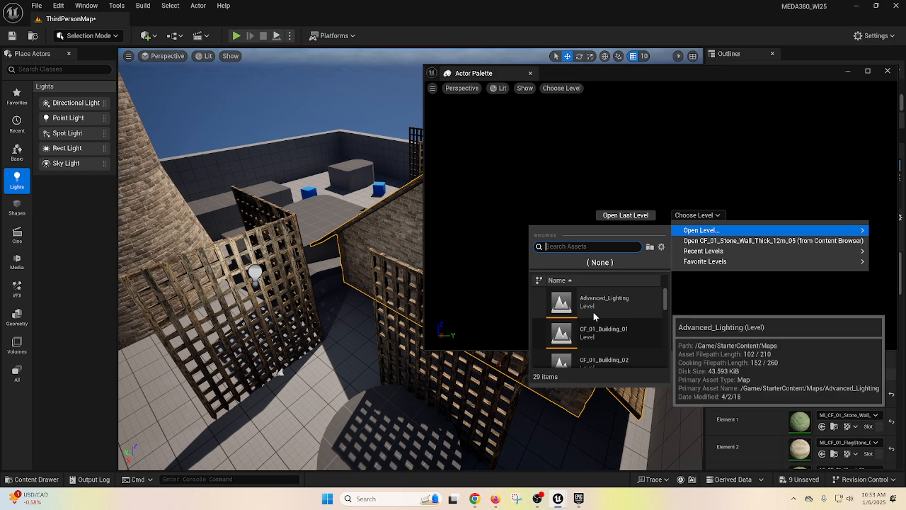
pyautogui.scroll(-1, 609, 317)
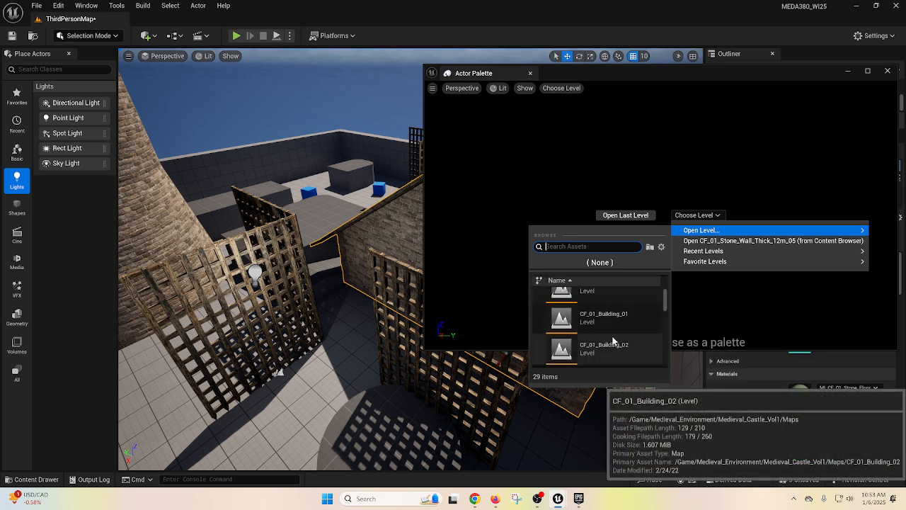
pyautogui.click(619, 324)
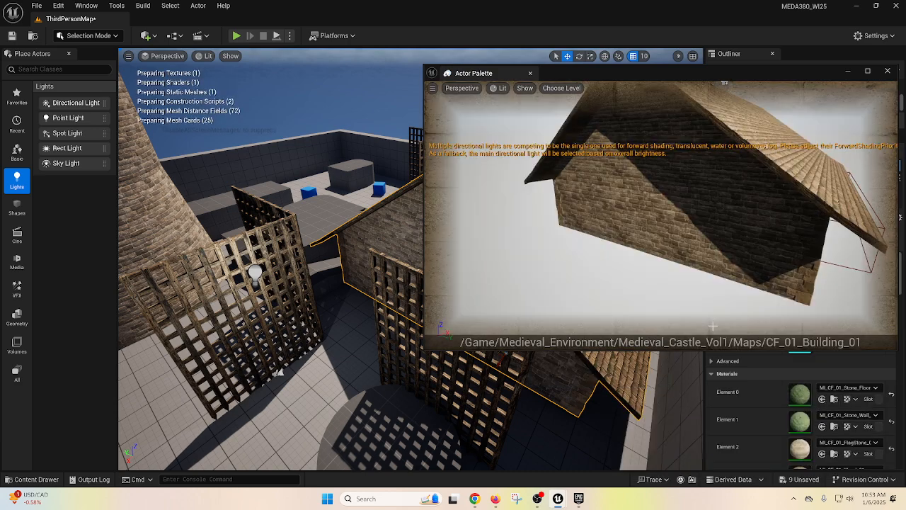
# Drag the shingle roof piece from the palette's building into the level and raise it.
pyautogui.scroll(-5, 677, 268)
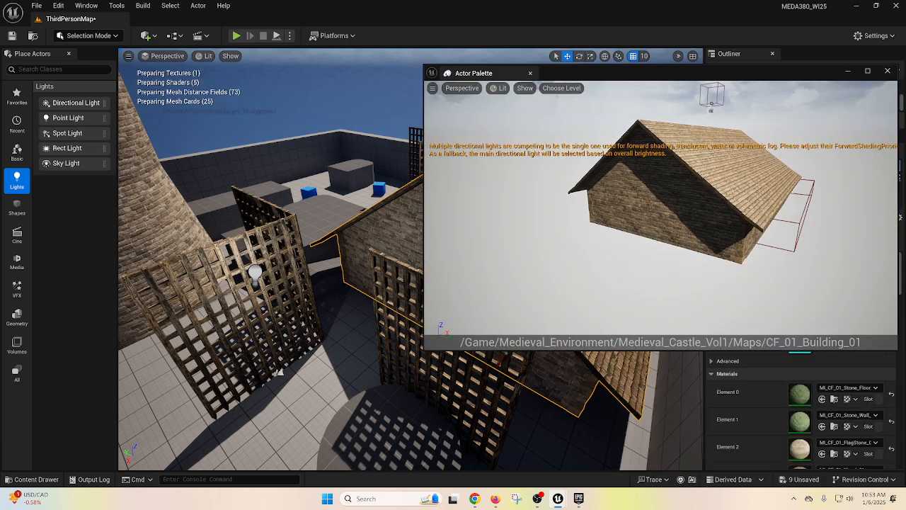
pyautogui.moveTo(655, 232); pyautogui.dragTo(655, 210, button='right')
pyautogui.moveTo(627, 212); pyautogui.dragTo(324, 383)
pyautogui.scroll(-6, 570, 241)
pyautogui.moveTo(324, 383); pyautogui.dragTo(418, 386, button='right')
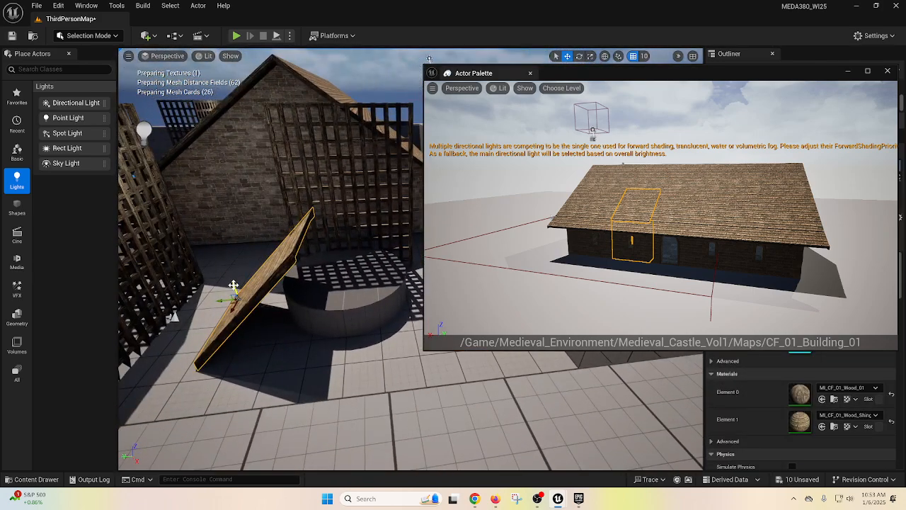
pyautogui.moveTo(233, 285); pyautogui.dragTo(225, 209)
# Select the floor block, close the Actor Palette window, then select the sky sphere.
pyautogui.click(276, 318)
pyautogui.scroll(-5, 321, 334)
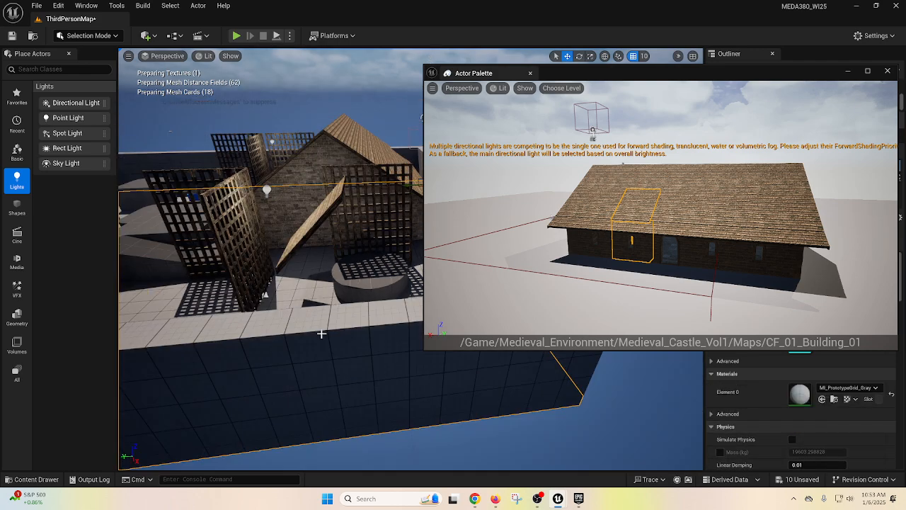
pyautogui.scroll(-2, 322, 333)
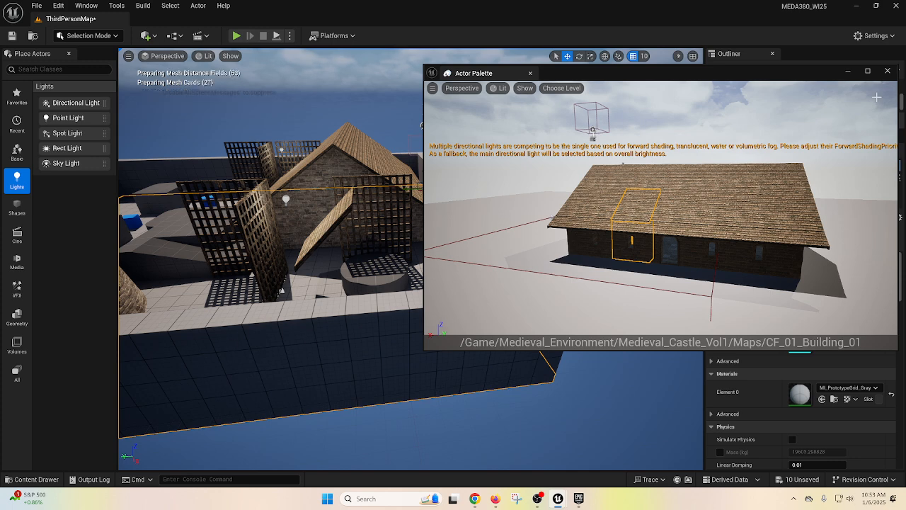
pyautogui.click(887, 71)
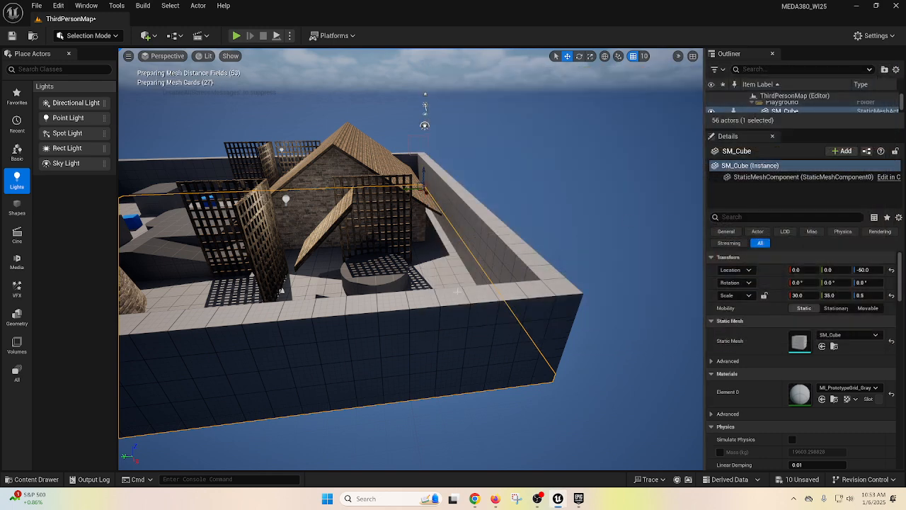
pyautogui.click(571, 236)
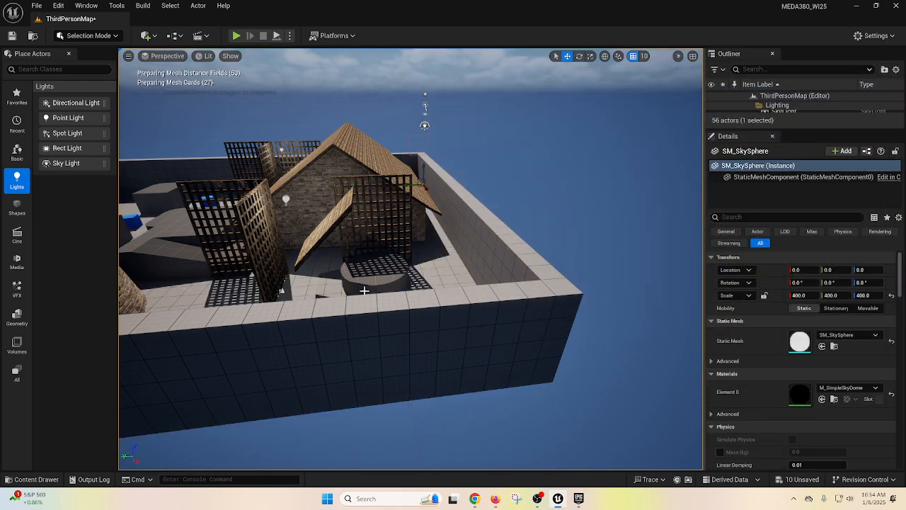
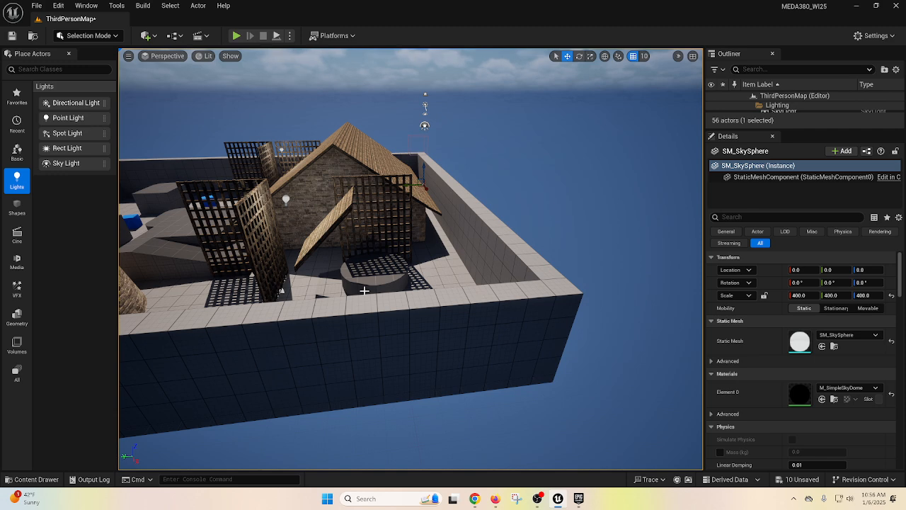
# Frame the castle from above, close the Place Actors panel, and open the Selection Mode dropdown.
pyautogui.scroll(-5, 322, 256)
pyautogui.moveTo(323, 254); pyautogui.dragTo(241, 262, button='right')
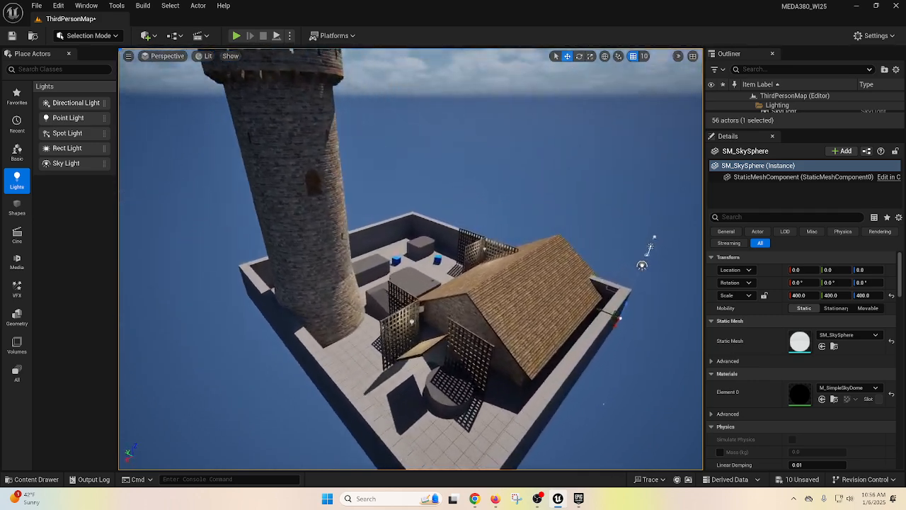
pyautogui.moveTo(339, 241); pyautogui.dragTo(386, 256, button='right')
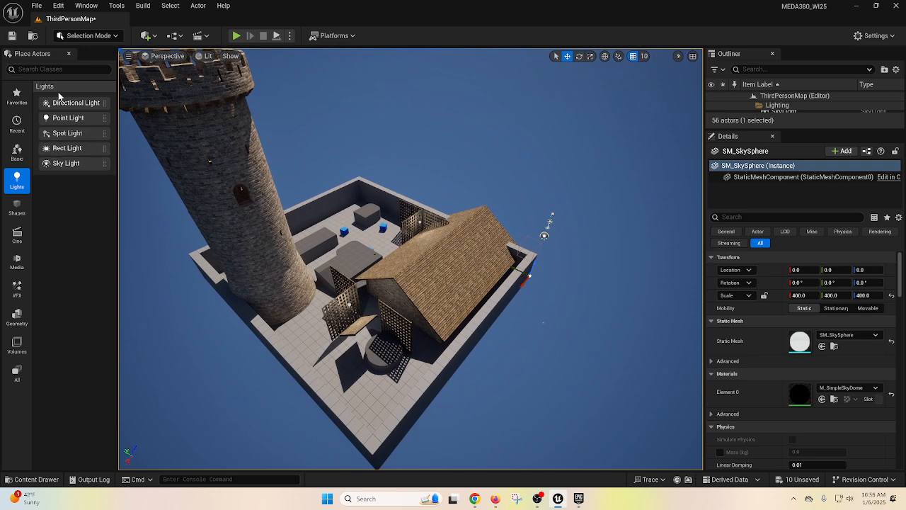
pyautogui.click(69, 54)
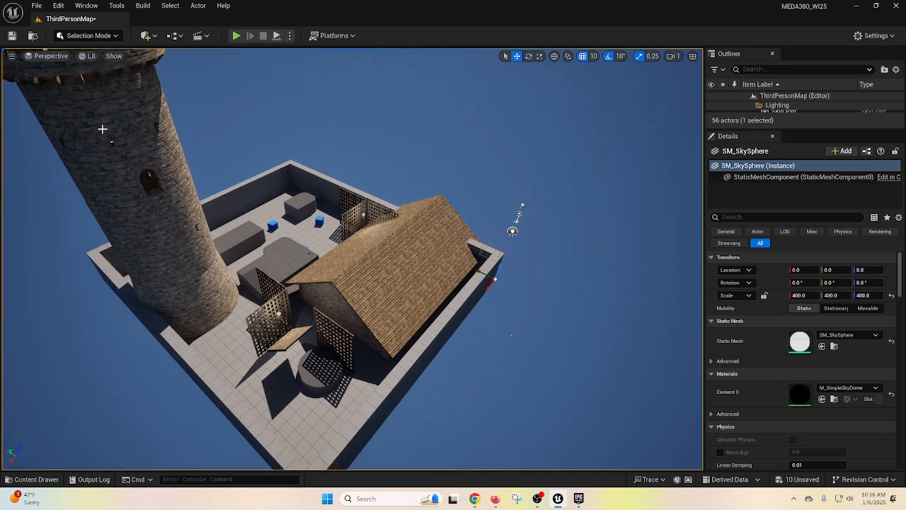
pyautogui.scroll(-6, 188, 185)
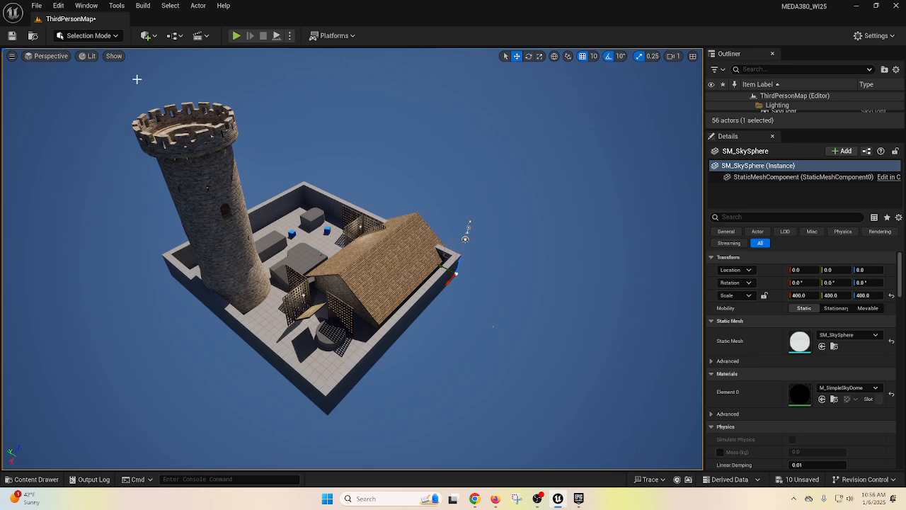
pyautogui.click(114, 37)
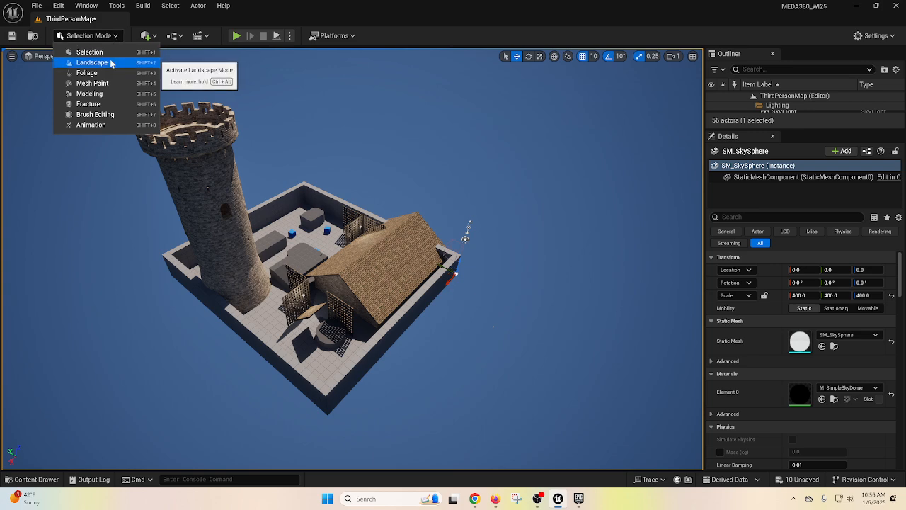
# Switch to Landscape Mode and pull the camera back from the castle.
pyautogui.press('Escape')
pyautogui.scroll(-3, 225, 192)
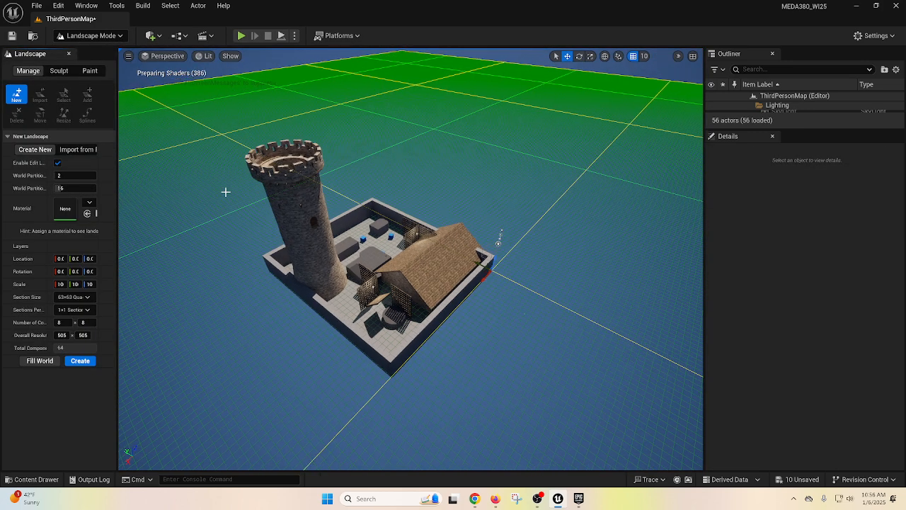
pyautogui.moveTo(314, 259); pyautogui.dragTo(269, 257, button='right')
pyautogui.press('s')
# Keep World Partition Region Size at 16 and Number of Components at 8×8.
pyautogui.moveTo(118, 163); pyautogui.dragTo(180, 160)
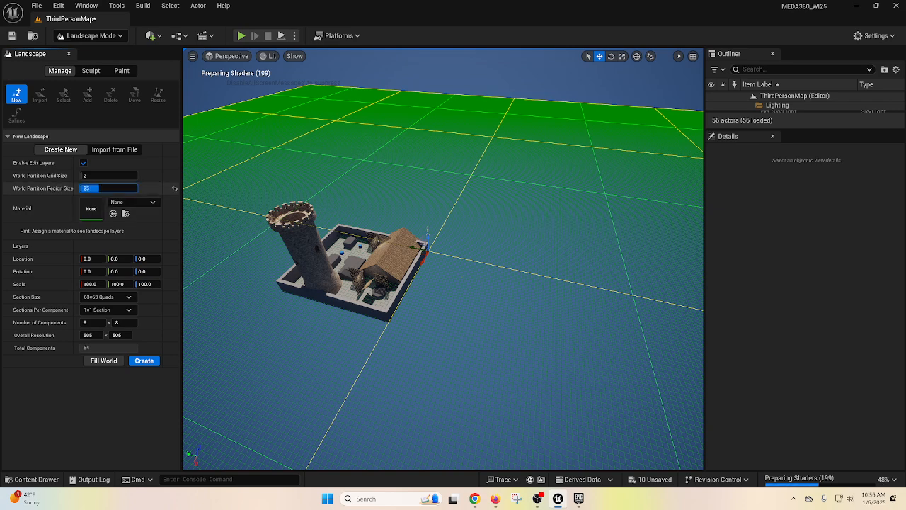
pyautogui.moveTo(313, 241); pyautogui.dragTo(236, 202, button='right')
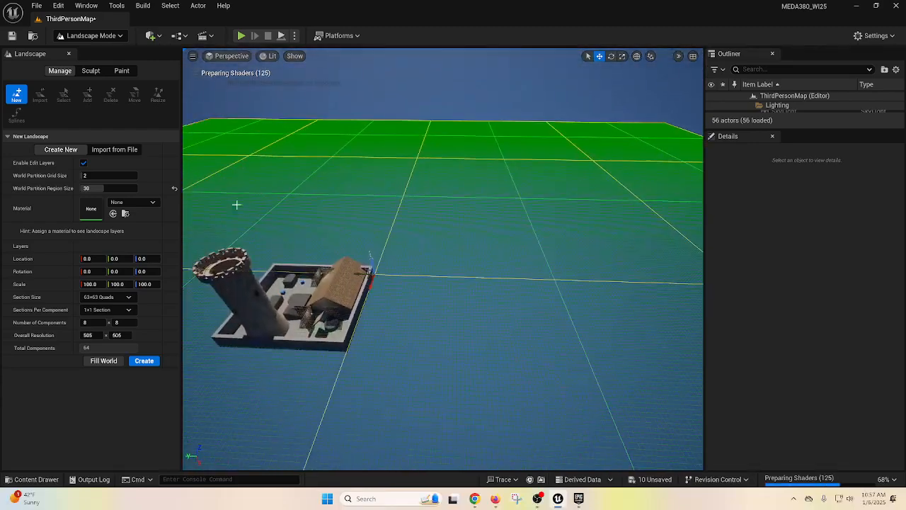
pyautogui.click(173, 190)
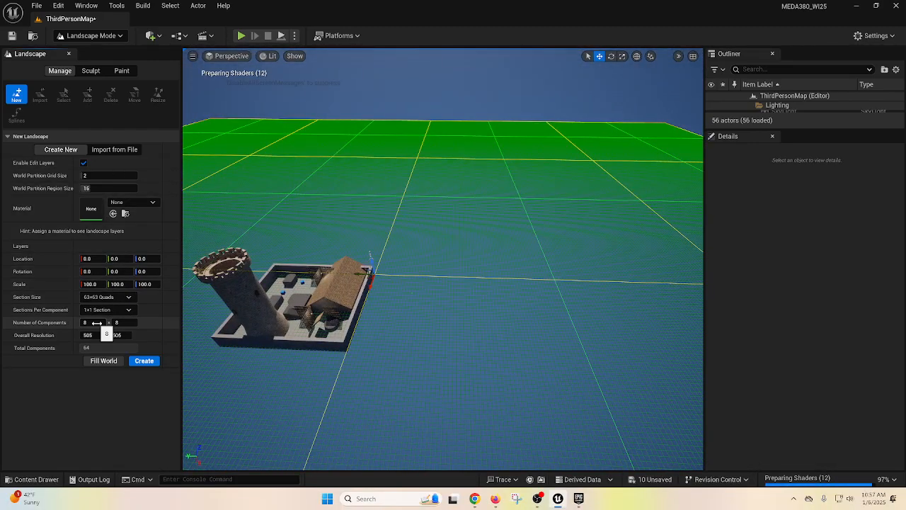
pyautogui.moveTo(97, 323); pyautogui.dragTo(119, 322)
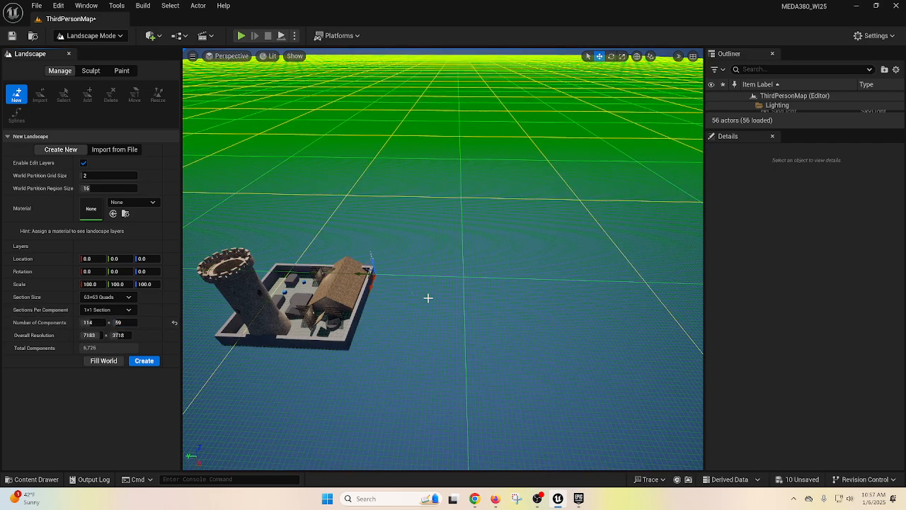
pyautogui.moveTo(429, 298); pyautogui.dragTo(407, 269, button='right')
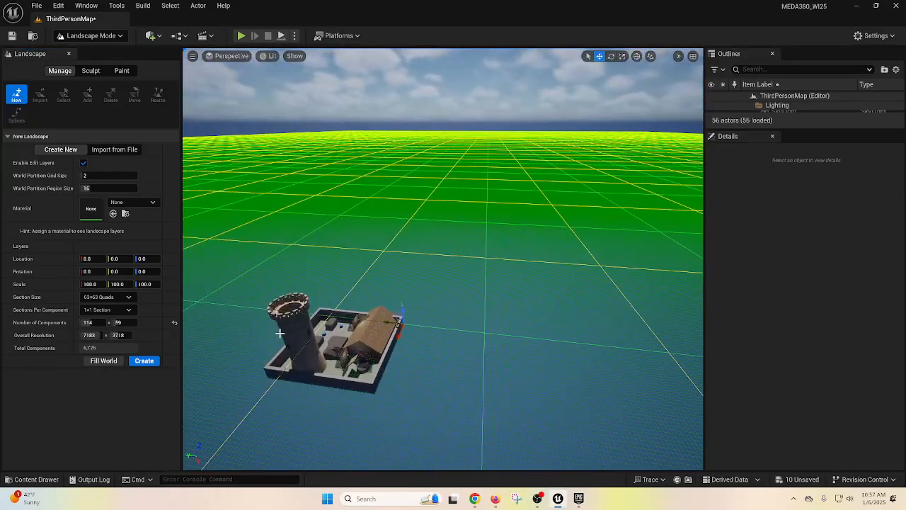
pyautogui.click(174, 325)
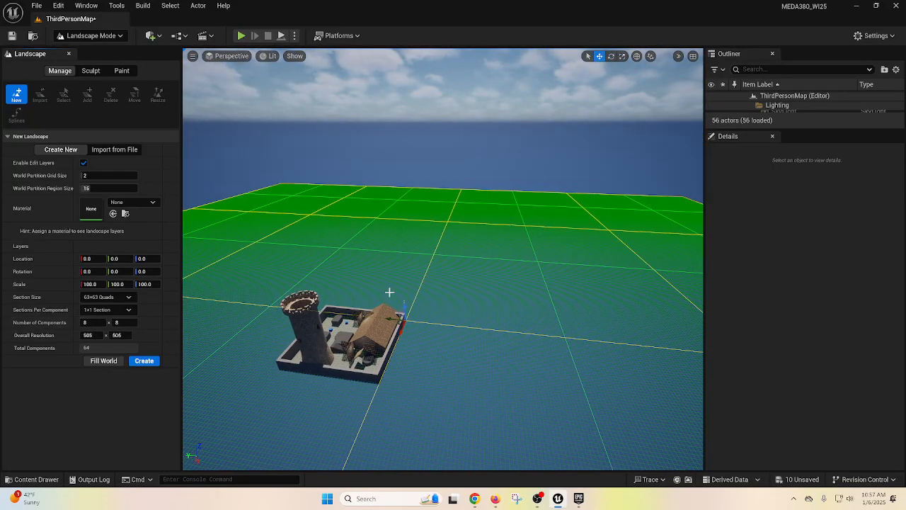
pyautogui.scroll(-2, 370, 289)
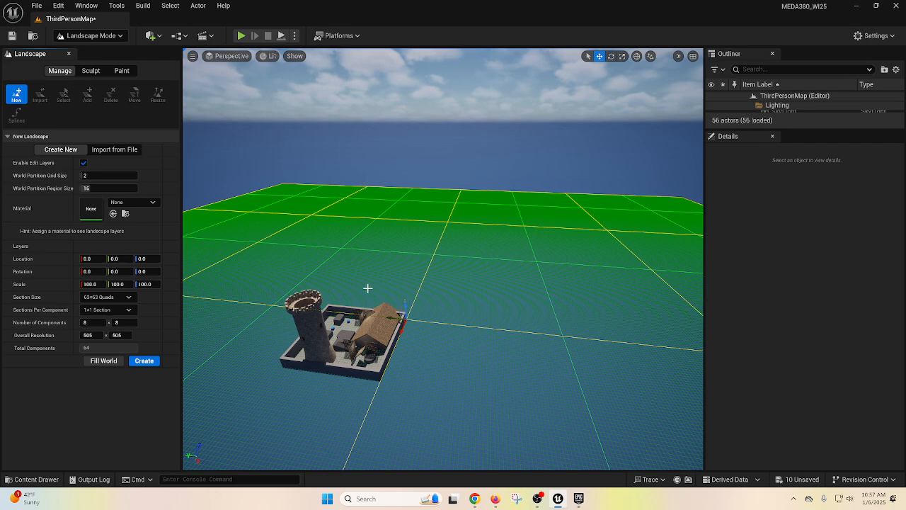
pyautogui.scroll(-1, 359, 283)
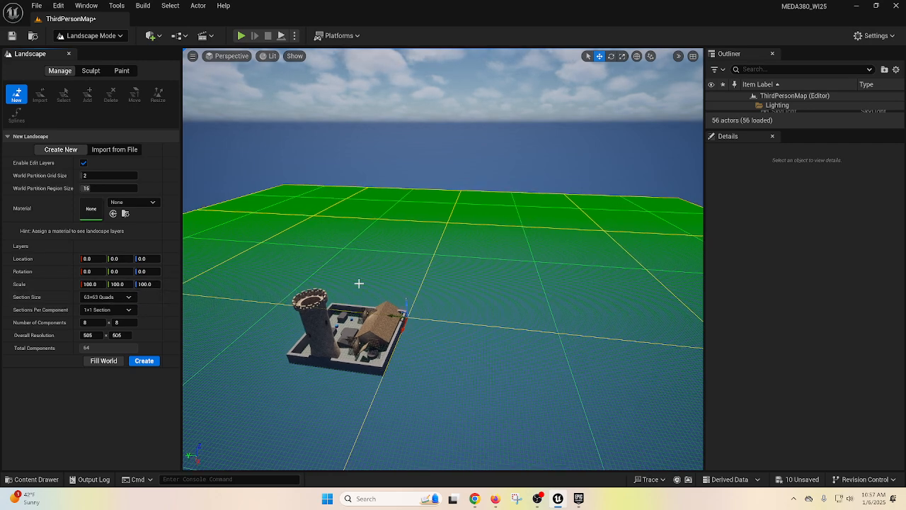
pyautogui.scroll(-1, 355, 283)
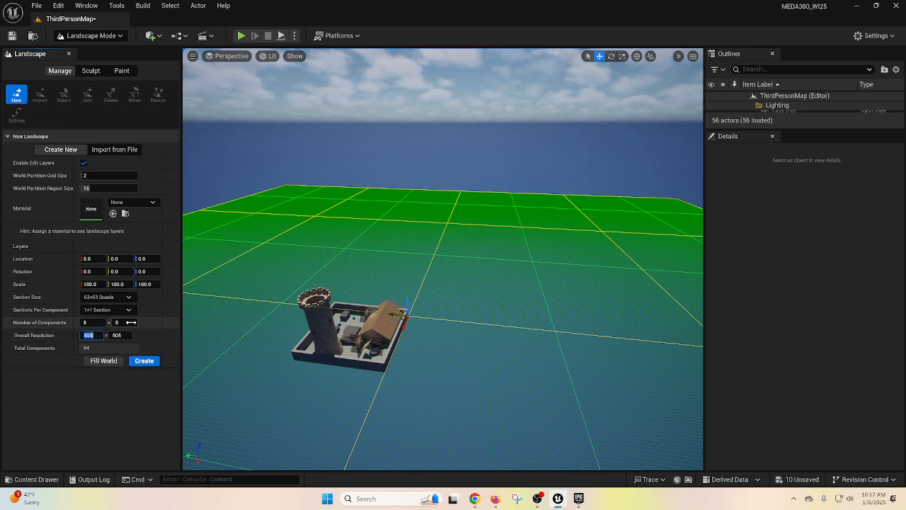
pyautogui.press('Tab')
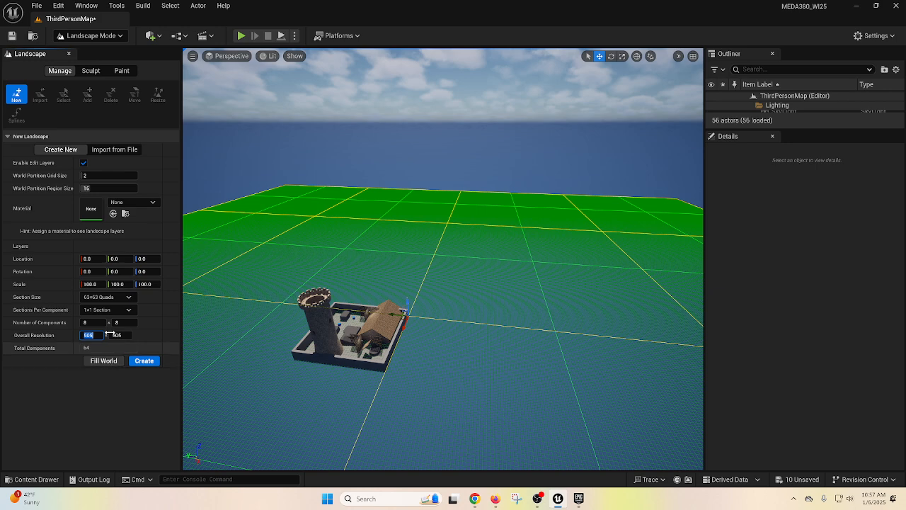
# Set Sections Per Component to 2×2 and create the 1009×1009 landscape.
pyautogui.scroll(-2, 304, 279)
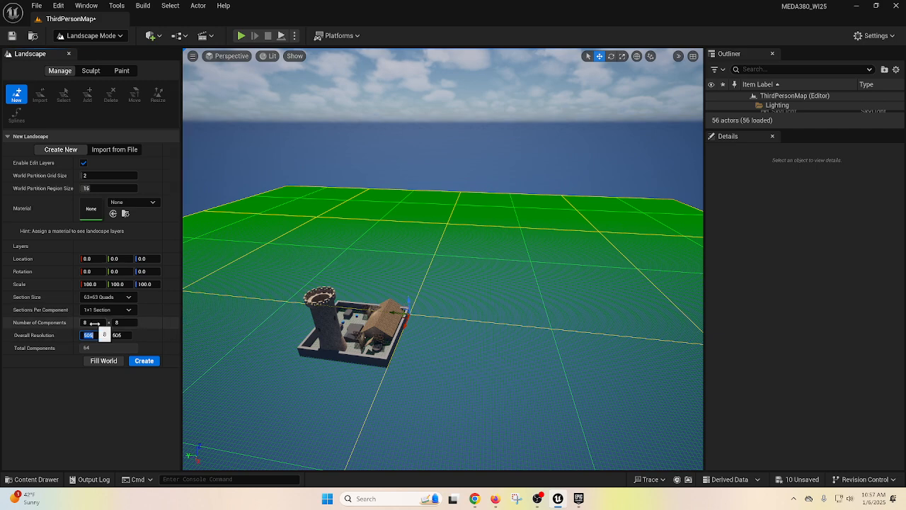
pyautogui.click(129, 309)
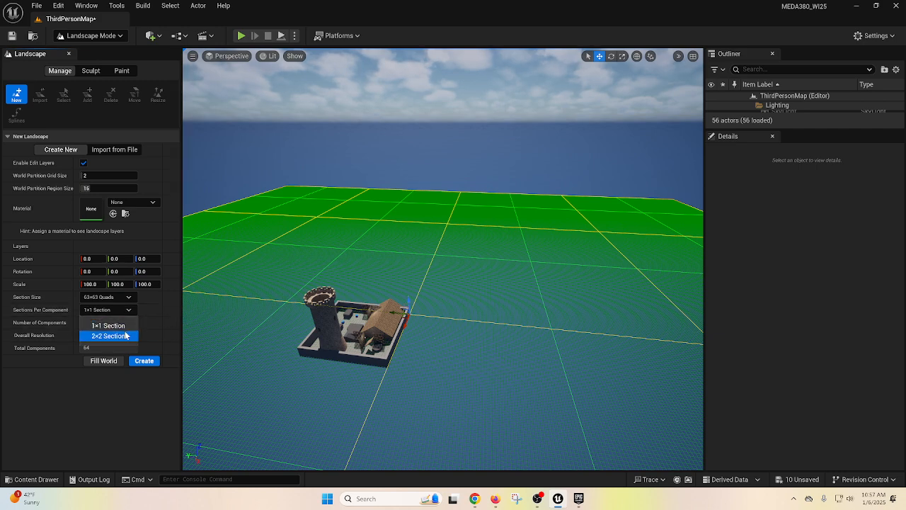
pyautogui.click(128, 336)
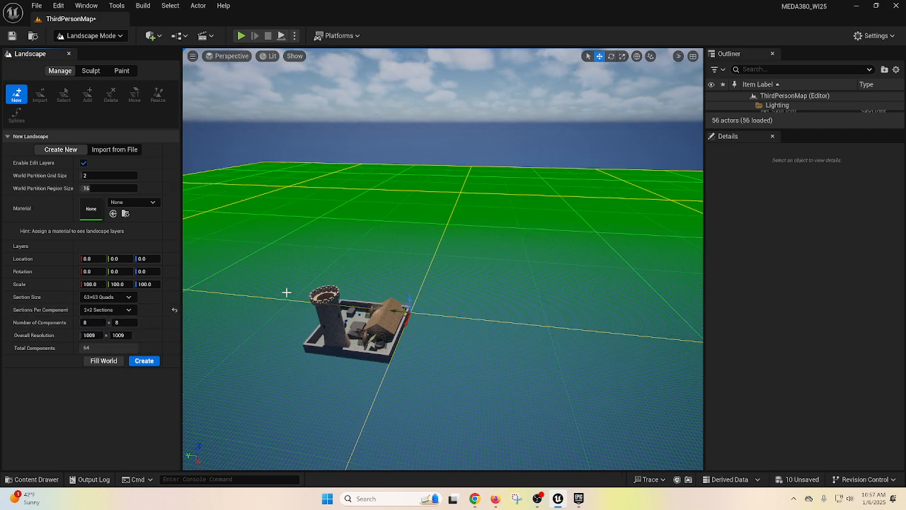
pyautogui.scroll(-2, 287, 293)
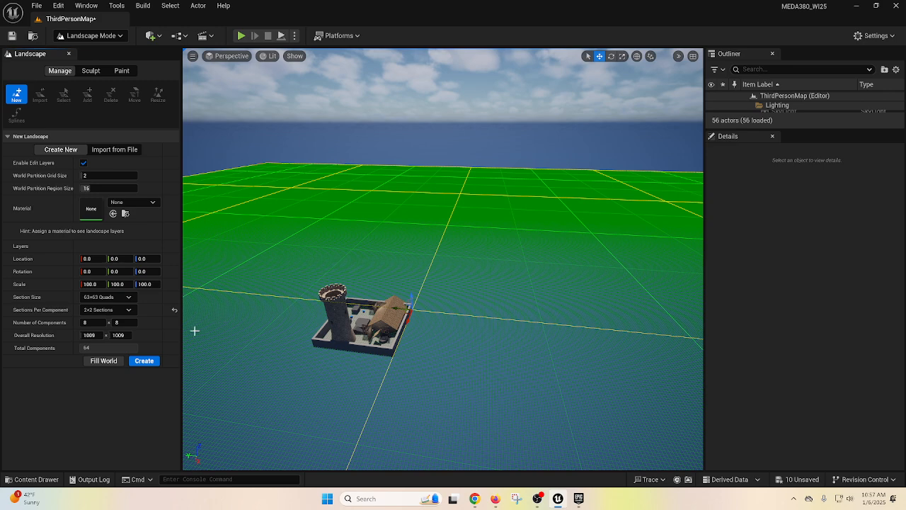
pyautogui.scroll(1, 335, 319)
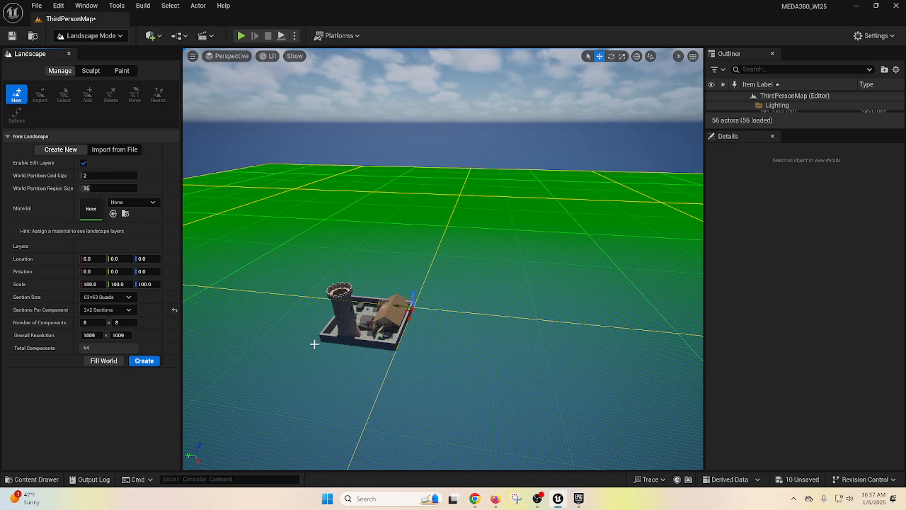
pyautogui.moveTo(192, 347)
pyautogui.mouseDown(button='right')
pyautogui.moveTo(248, 358)
pyautogui.moveTo(191, 347)
pyautogui.mouseUp(button='right')
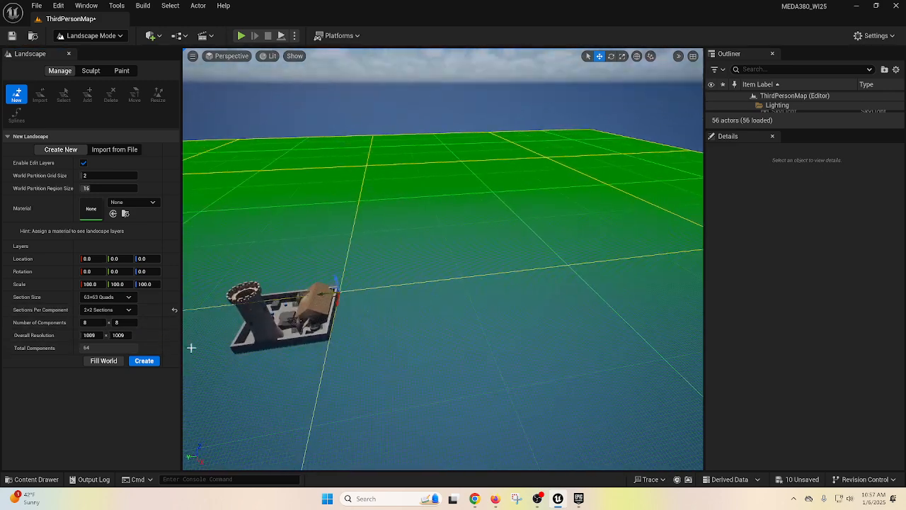
pyautogui.click(144, 361)
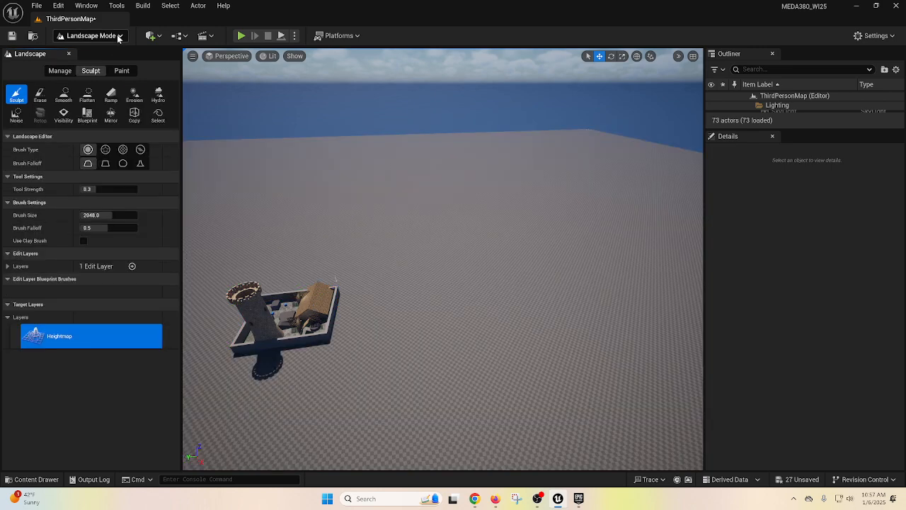
pyautogui.click(114, 35)
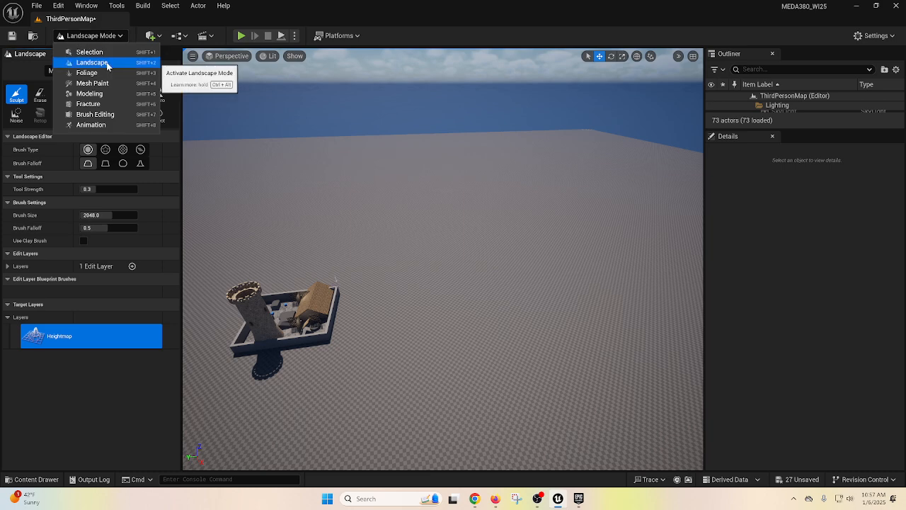
# Sculpt a dome and a broad mound beyond the castle, then orbit to inspect them.
pyautogui.click(104, 404)
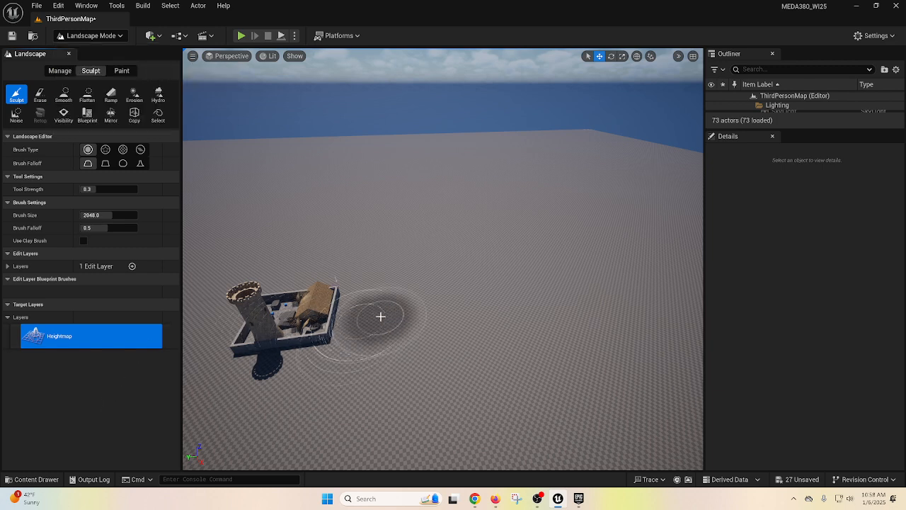
pyautogui.moveTo(429, 324); pyautogui.dragTo(396, 320, button='right')
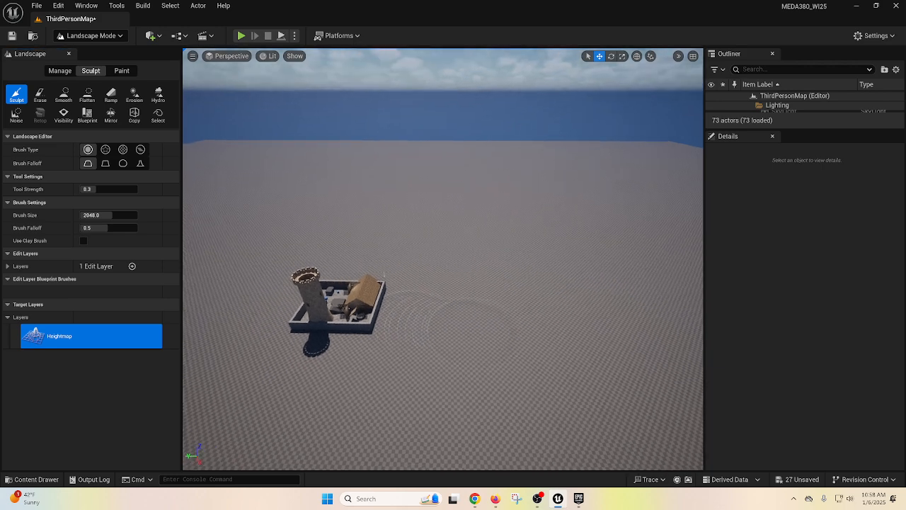
pyautogui.moveTo(367, 221); pyautogui.dragTo(393, 223, button='right')
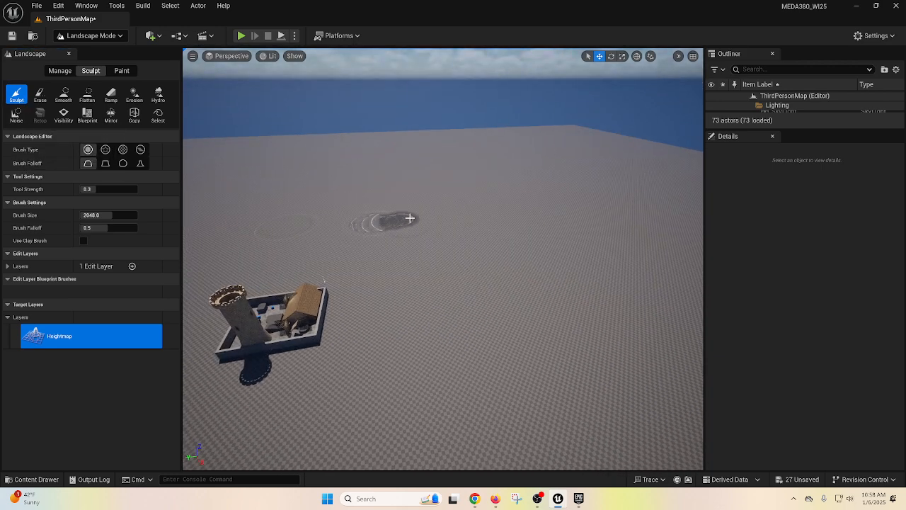
pyautogui.moveTo(387, 220)
pyautogui.mouseDown()
pyautogui.moveTo(388, 211)
pyautogui.moveTo(372, 246)
pyautogui.mouseUp()
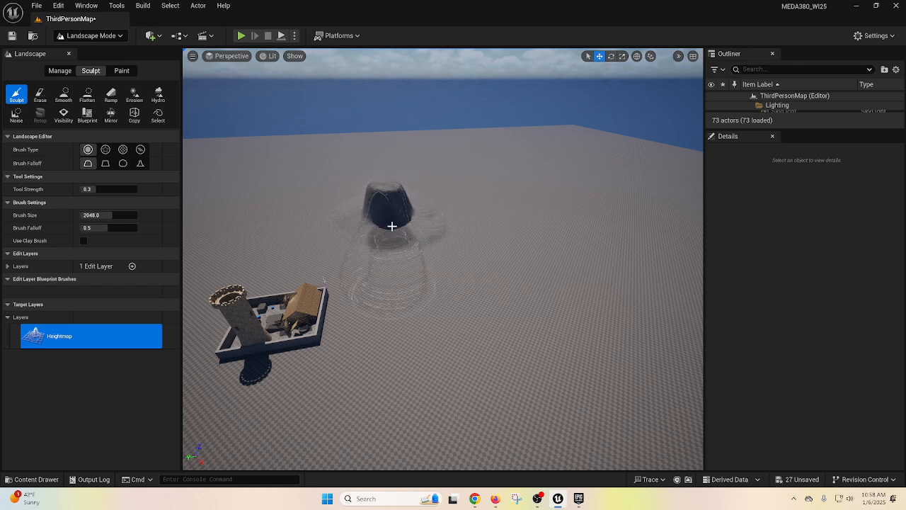
pyautogui.moveTo(414, 216)
pyautogui.mouseDown()
pyautogui.moveTo(429, 209)
pyautogui.moveTo(385, 202)
pyautogui.moveTo(406, 190)
pyautogui.moveTo(483, 206)
pyautogui.moveTo(467, 231)
pyautogui.moveTo(449, 227)
pyautogui.moveTo(497, 254)
pyautogui.moveTo(469, 269)
pyautogui.moveTo(520, 285)
pyautogui.moveTo(550, 225)
pyautogui.moveTo(457, 316)
pyautogui.moveTo(542, 375)
pyautogui.moveTo(607, 273)
pyautogui.moveTo(587, 198)
pyautogui.mouseUp()
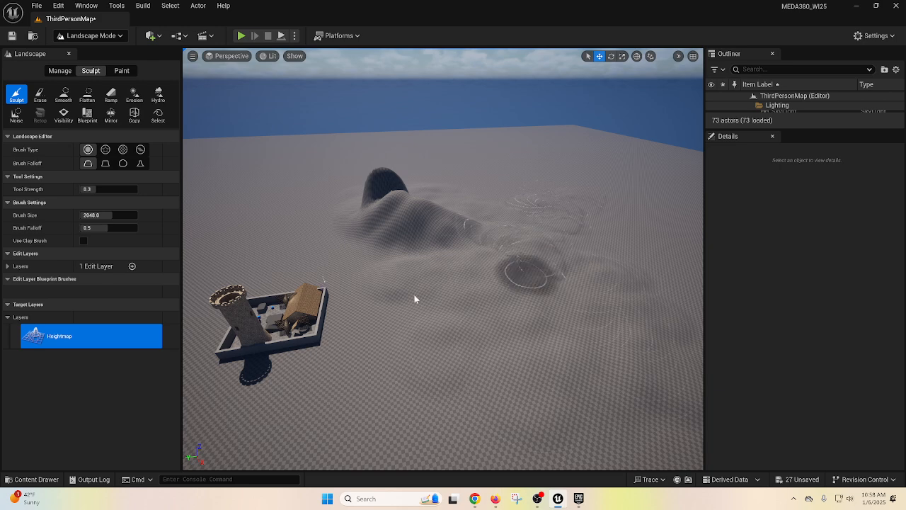
pyautogui.moveTo(467, 312)
pyautogui.mouseDown(button='right')
pyautogui.moveTo(386, 294)
pyautogui.moveTo(479, 304)
pyautogui.mouseUp(button='right')
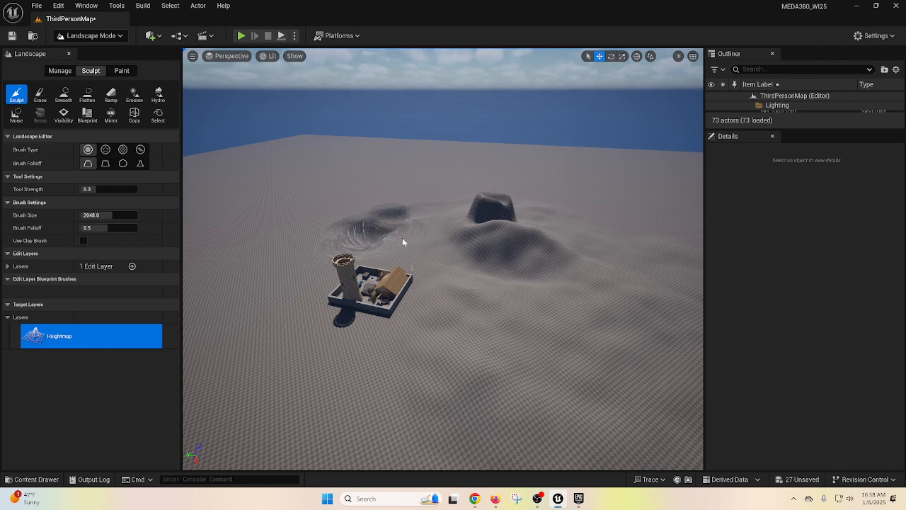
pyautogui.moveTo(402, 240)
pyautogui.mouseDown(button='right')
pyautogui.moveTo(364, 282)
pyautogui.moveTo(350, 273)
pyautogui.moveTo(394, 247)
pyautogui.mouseUp(button='right')
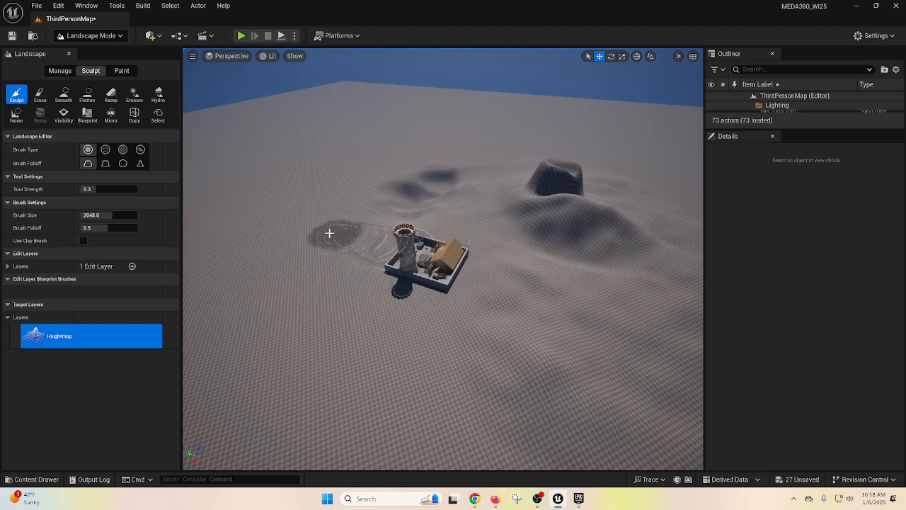
# Smooth the right hill's bump and carve a ramp 1796.5 wide with 0.386 side falloff.
pyautogui.click(65, 97)
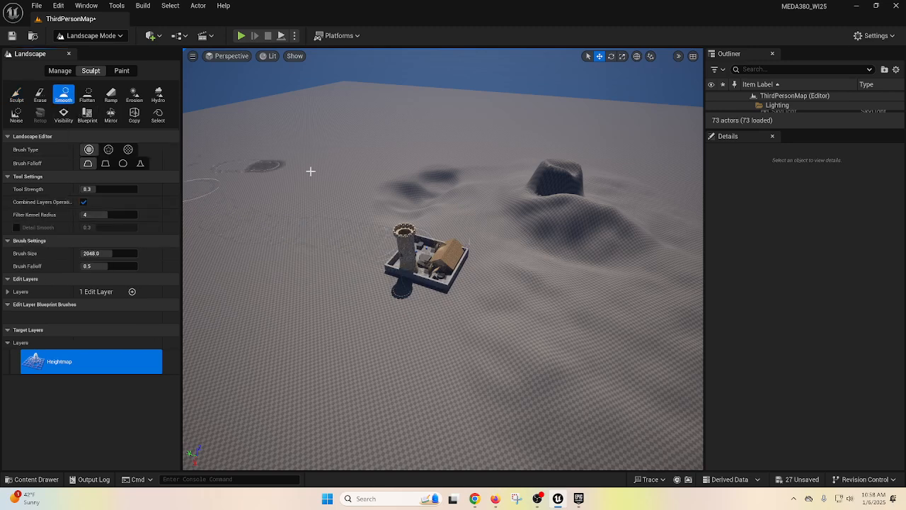
pyautogui.moveTo(549, 180)
pyautogui.mouseDown()
pyautogui.moveTo(558, 177)
pyautogui.moveTo(552, 186)
pyautogui.mouseUp()
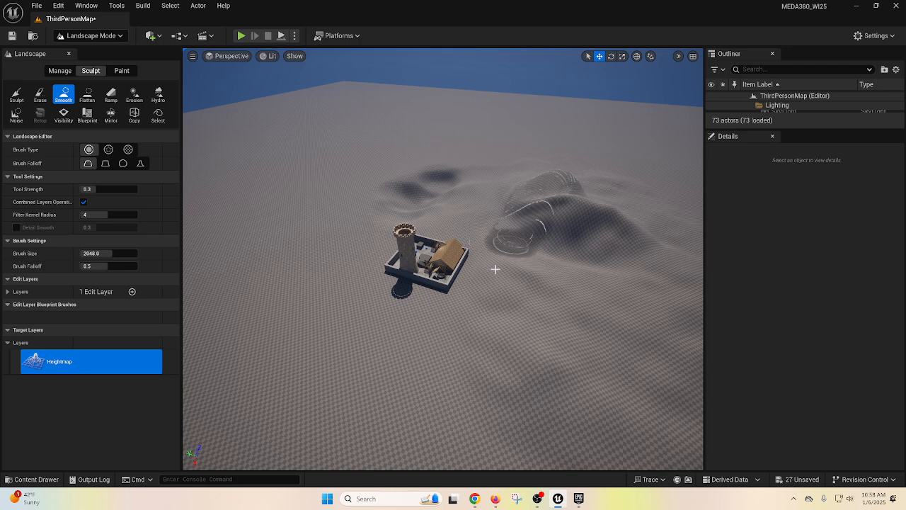
pyautogui.click(111, 94)
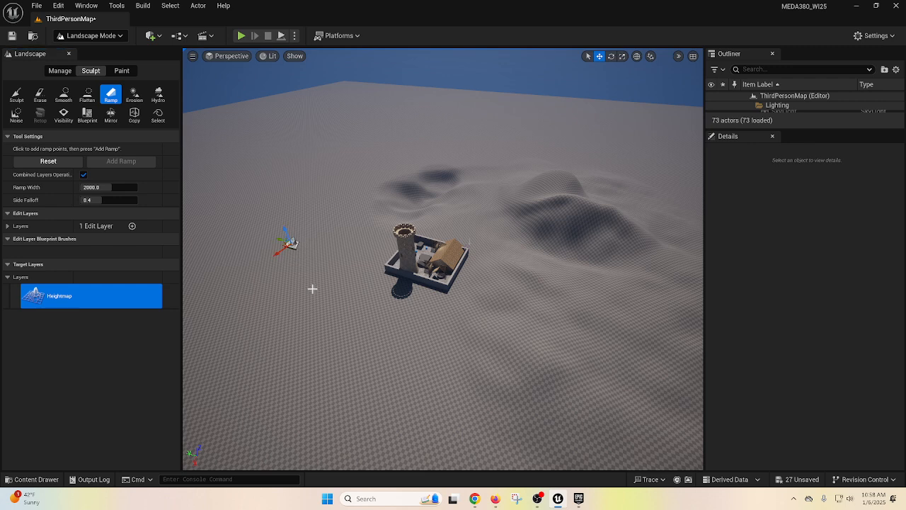
pyautogui.click(555, 175)
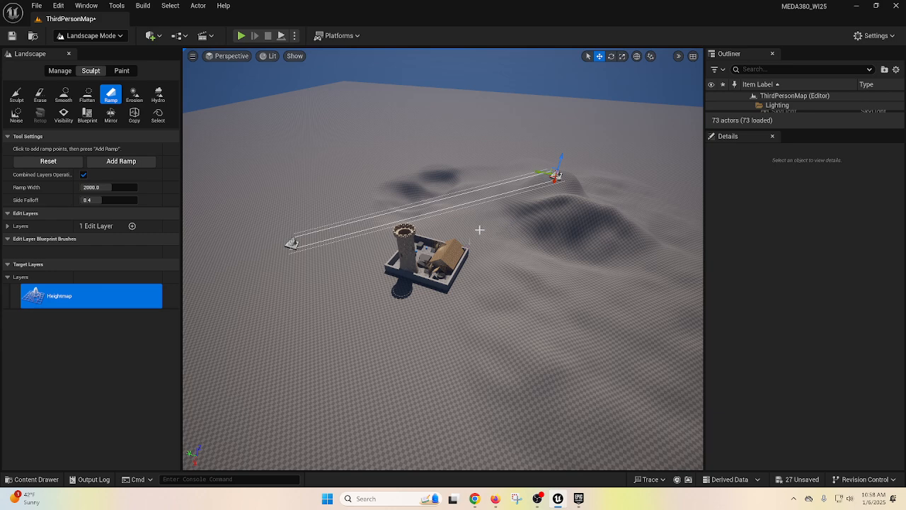
pyautogui.moveTo(116, 187)
pyautogui.mouseDown()
pyautogui.moveTo(102, 187)
pyautogui.moveTo(104, 200)
pyautogui.mouseUp()
pyautogui.click(121, 161)
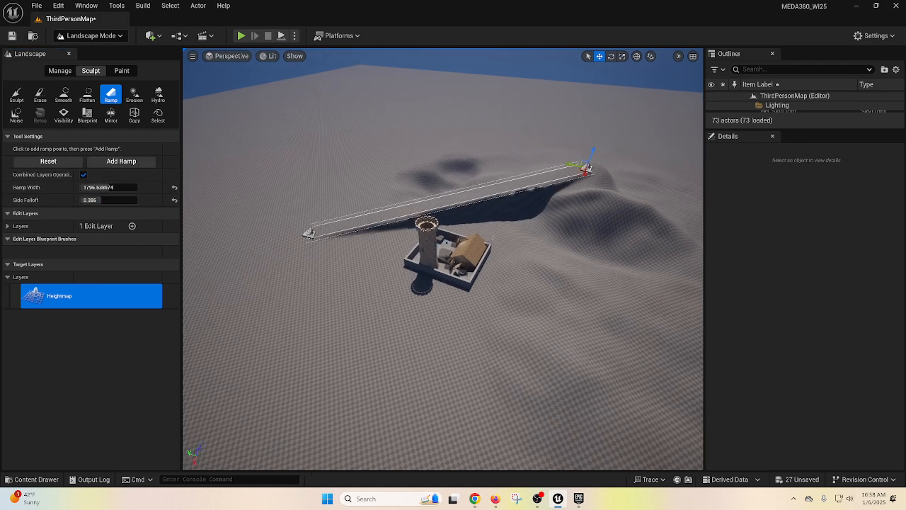
# Swing the view around the fort to face the new ramp and pick Erosion.
pyautogui.press('a')
pyautogui.moveTo(442, 258); pyautogui.dragTo(234, 184, button='right')
pyautogui.click(135, 96)
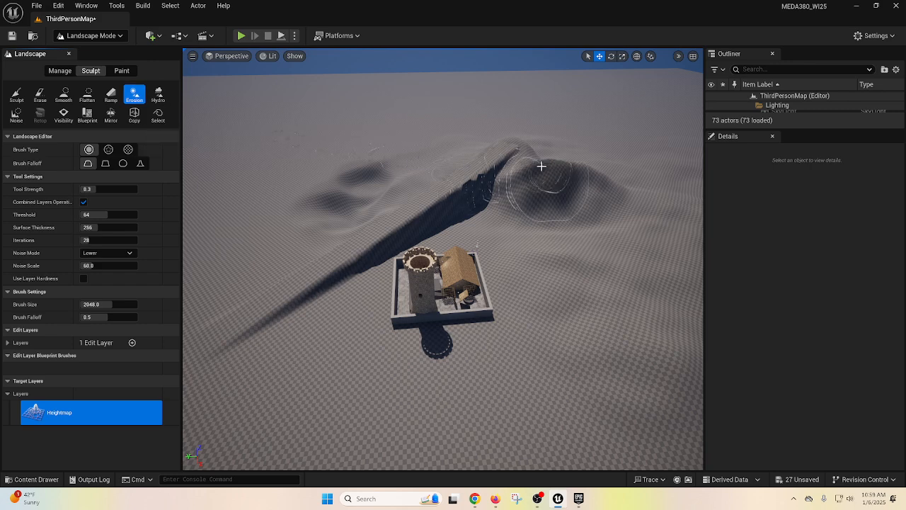
# Erode the terrain along the steep ramp ridge.
pyautogui.moveTo(540, 166)
pyautogui.mouseDown()
pyautogui.moveTo(486, 177)
pyautogui.moveTo(257, 321)
pyautogui.moveTo(465, 178)
pyautogui.mouseUp()
pyautogui.press('w')
pyautogui.moveTo(465, 178); pyautogui.dragTo(447, 200, button='right')
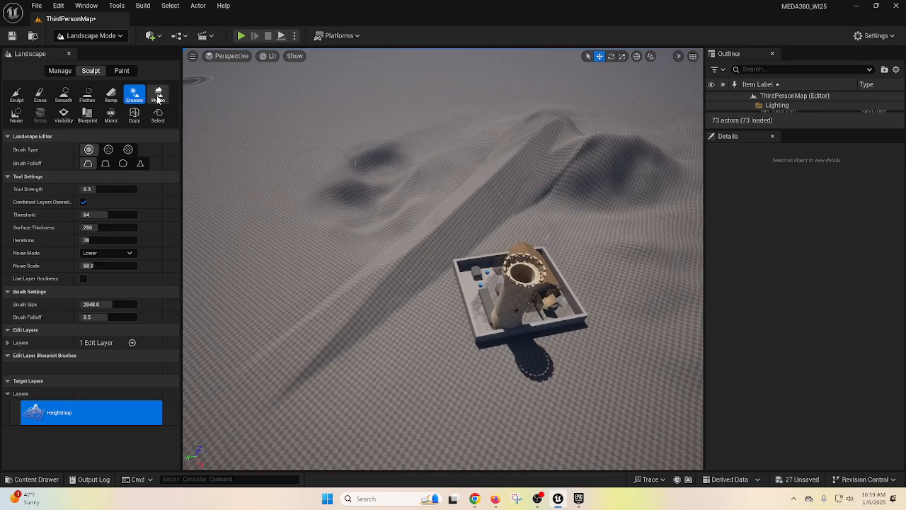
# Hydro-erode the ramp ridge and the ground left of the castle.
pyautogui.click(159, 94)
pyautogui.moveTo(366, 281)
pyautogui.mouseDown()
pyautogui.moveTo(434, 209)
pyautogui.moveTo(411, 254)
pyautogui.moveTo(521, 135)
pyautogui.moveTo(536, 170)
pyautogui.moveTo(617, 145)
pyautogui.moveTo(534, 182)
pyautogui.moveTo(603, 170)
pyautogui.moveTo(414, 207)
pyautogui.mouseUp()
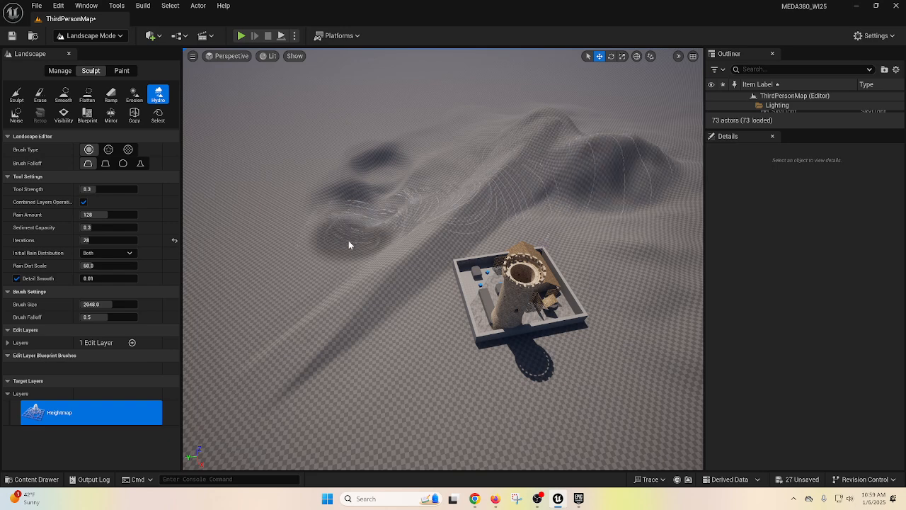
pyautogui.moveTo(349, 245); pyautogui.dragTo(347, 246)
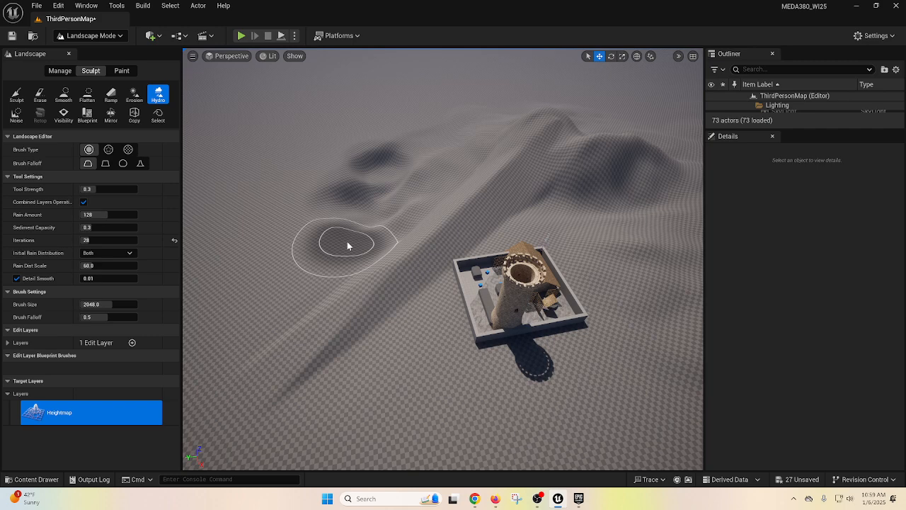
pyautogui.moveTo(347, 246)
pyautogui.mouseDown()
pyautogui.moveTo(333, 229)
pyautogui.moveTo(217, 210)
pyautogui.moveTo(188, 181)
pyautogui.mouseUp()
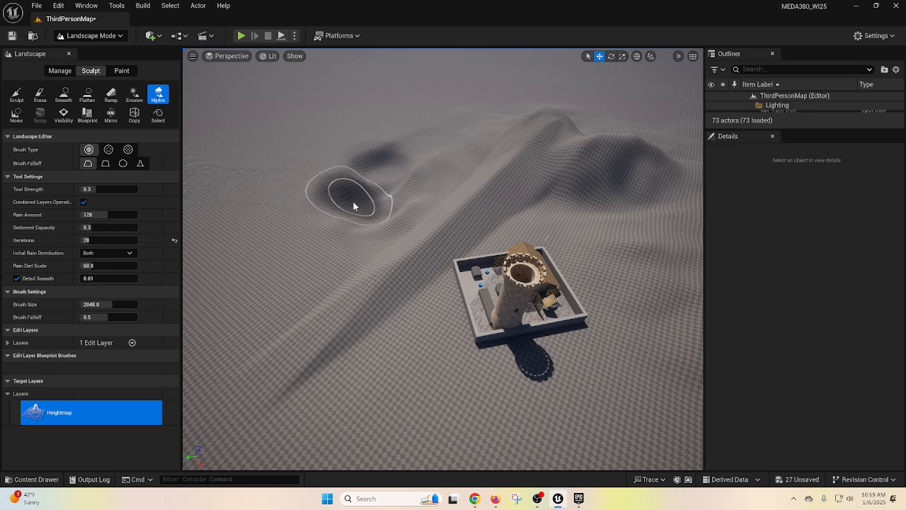
# Open the landscape Manage tools and tilt the view toward the terrain's far edge.
pyautogui.click(60, 71)
pyautogui.click(504, 266)
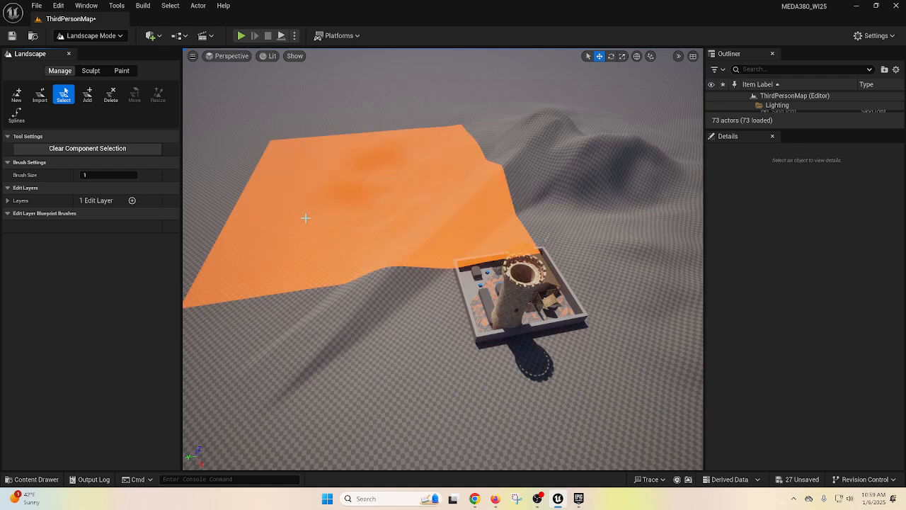
pyautogui.scroll(-6, 305, 218)
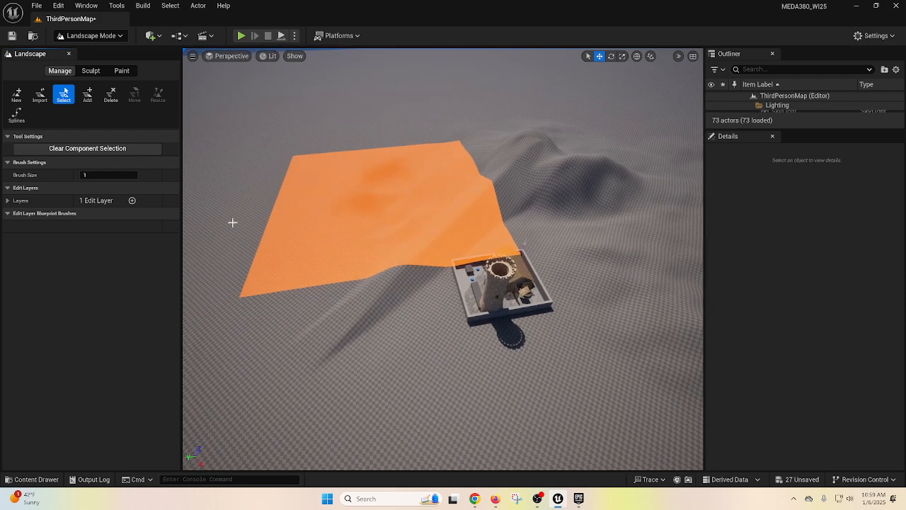
pyautogui.moveTo(582, 191); pyautogui.dragTo(544, 149, button='right')
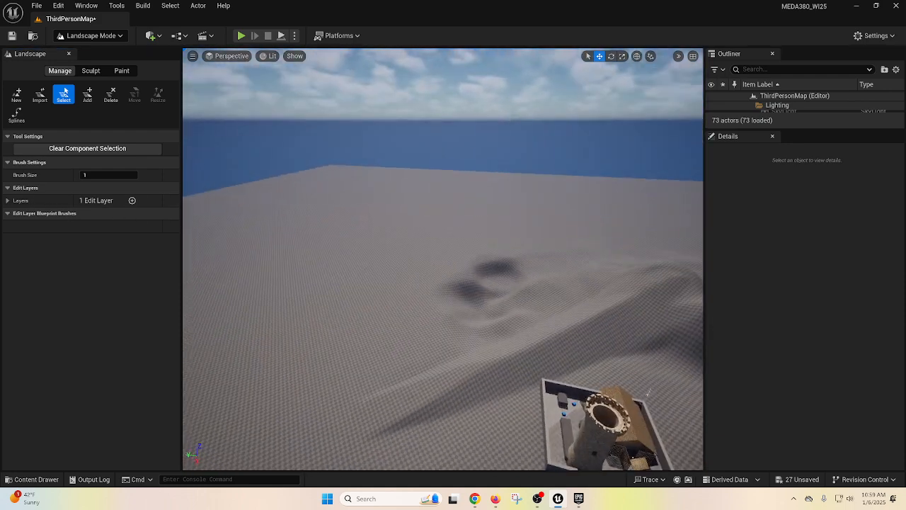
# Delete five landscape components at the far corner, then return to Selection Mode.
pyautogui.click(110, 94)
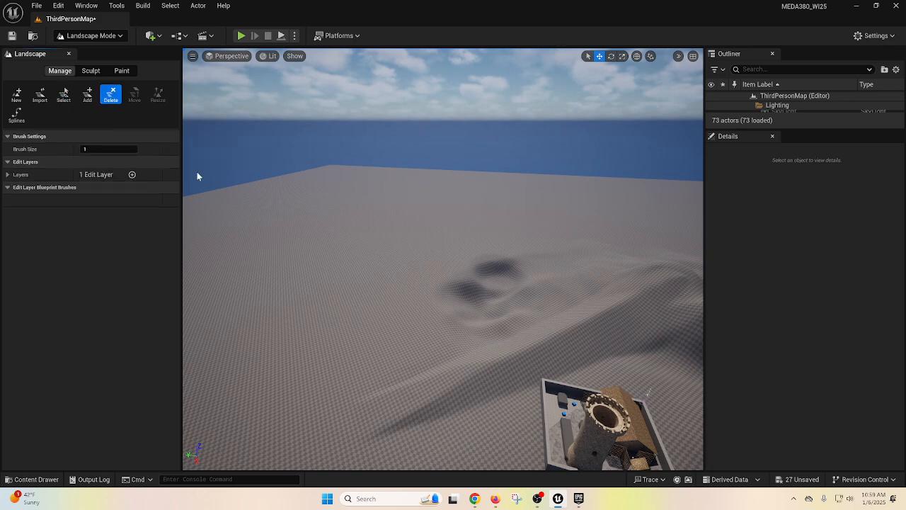
pyautogui.click(324, 178)
pyautogui.click(335, 172)
pyautogui.click(378, 184)
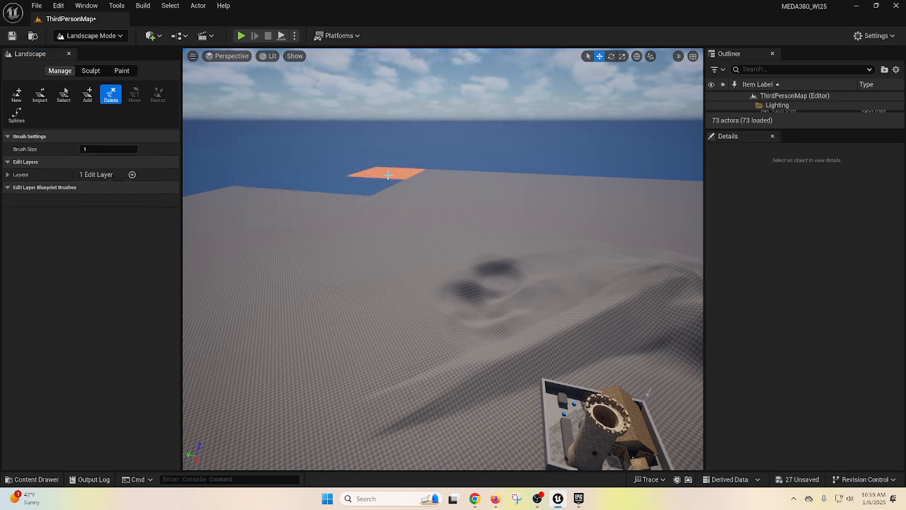
pyautogui.click(388, 175)
pyautogui.click(421, 190)
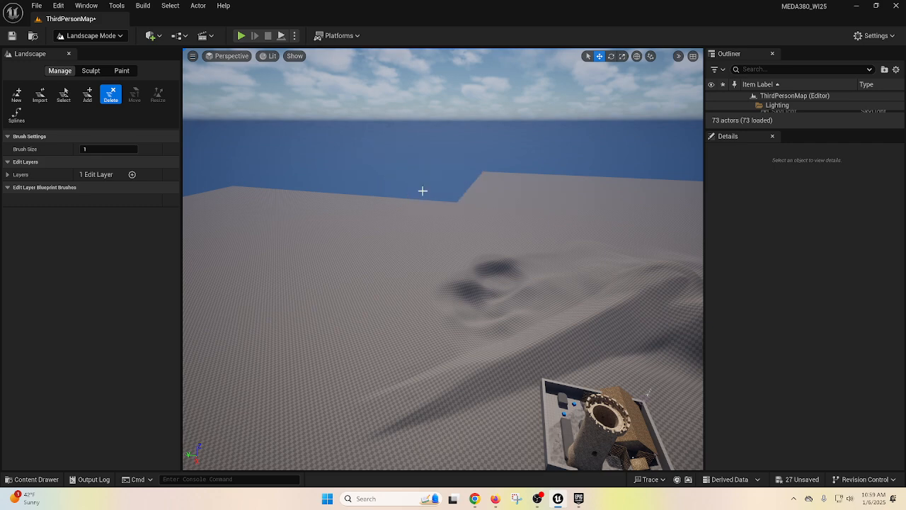
pyautogui.click(110, 36)
pyautogui.click(105, 52)
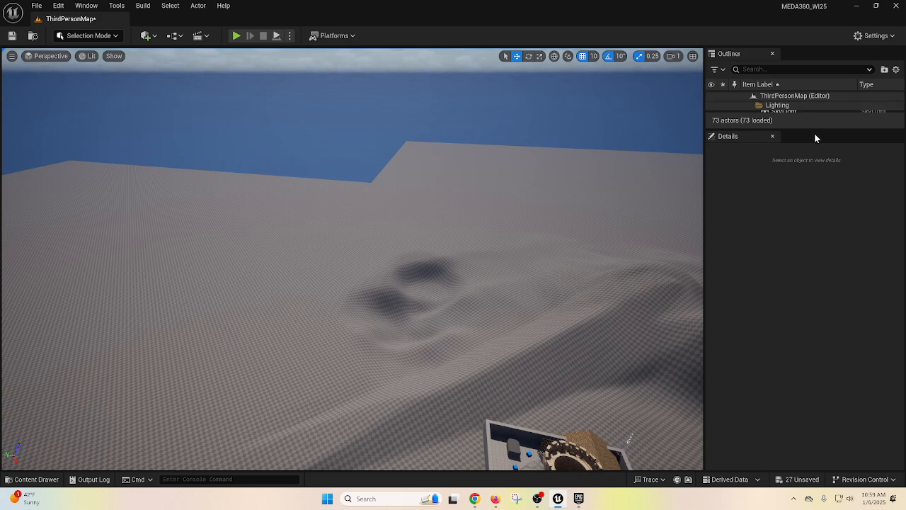
# Enlarge the Outliner and select the Landscape actor, checking its context menu.
pyautogui.moveTo(817, 132); pyautogui.dragTo(807, 334)
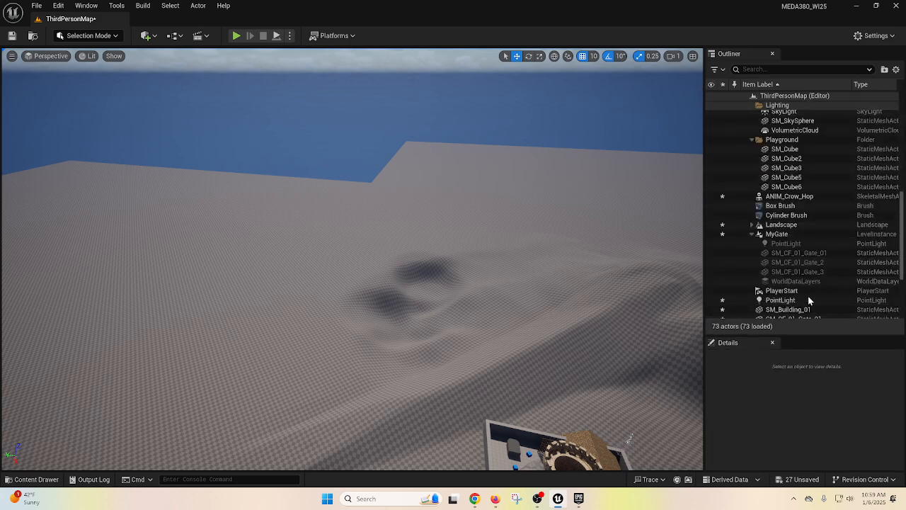
pyautogui.scroll(5, 804, 238)
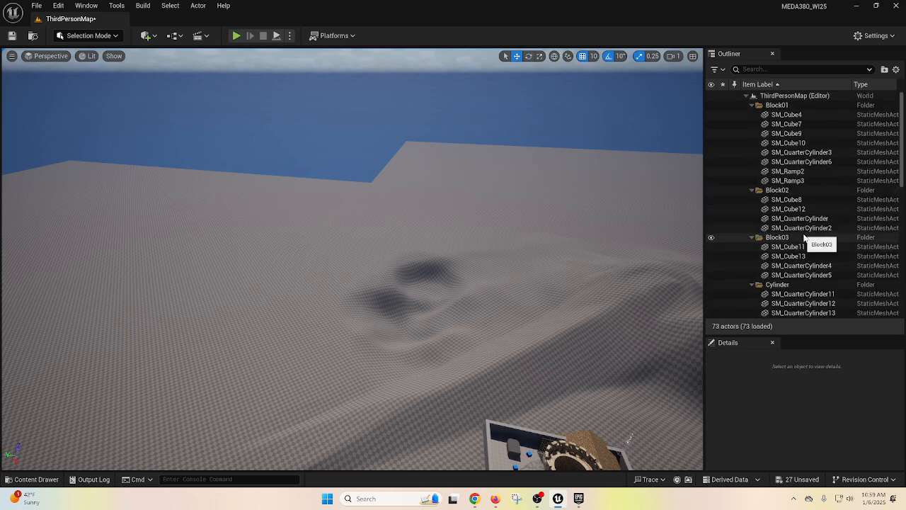
pyautogui.scroll(-5, 786, 249)
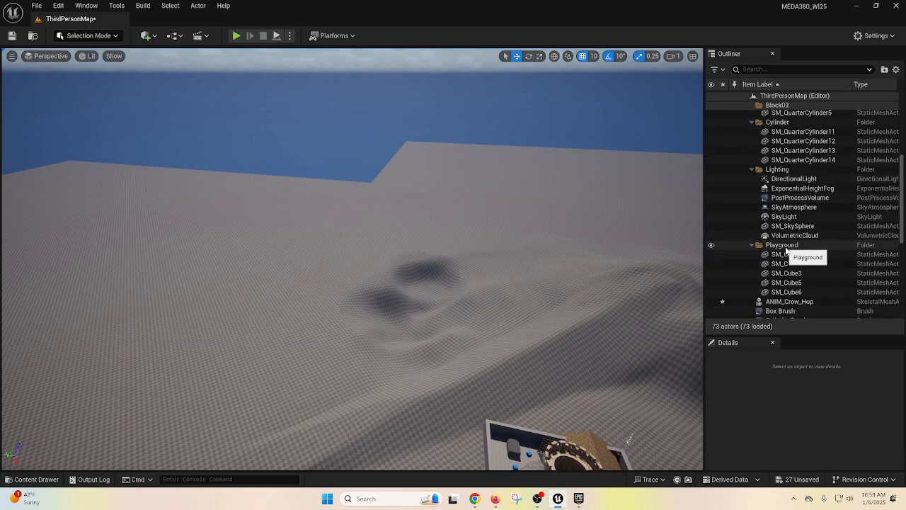
pyautogui.scroll(-3, 786, 249)
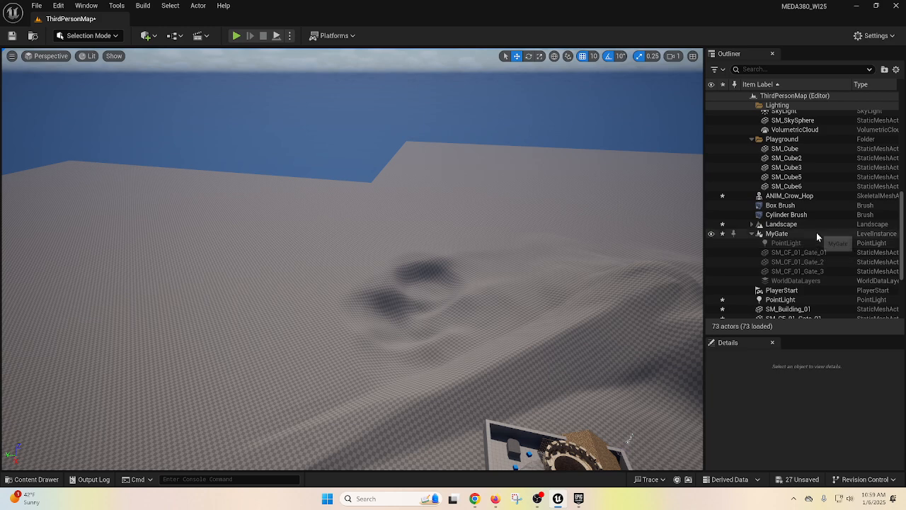
pyautogui.click(817, 225)
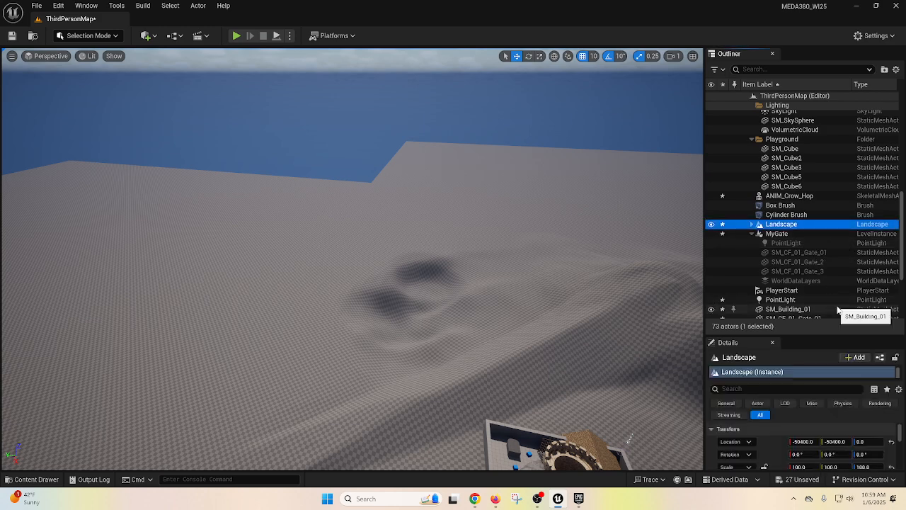
pyautogui.rightClick(806, 225)
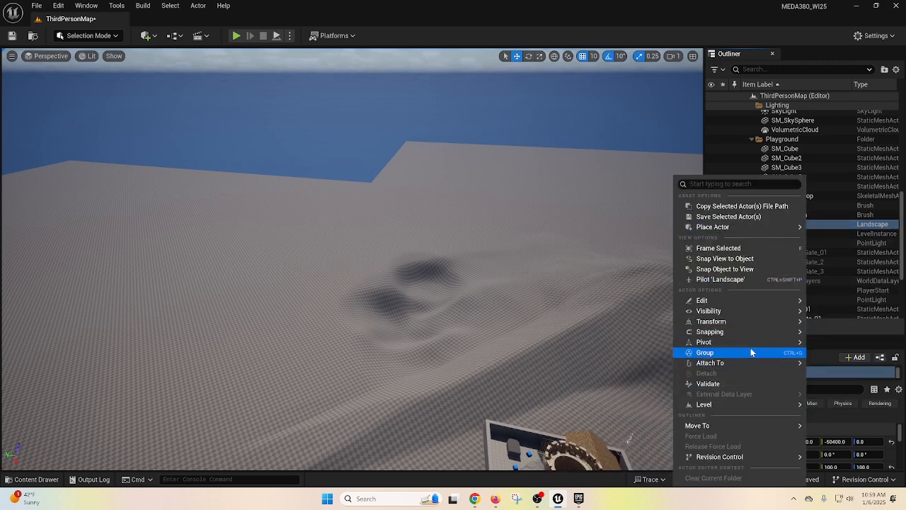
pyautogui.moveTo(748, 457)
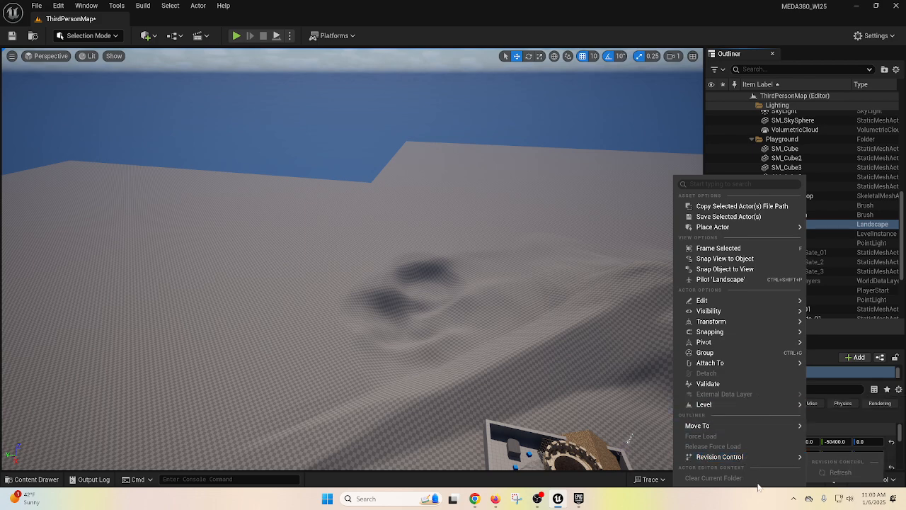
pyautogui.click(760, 486)
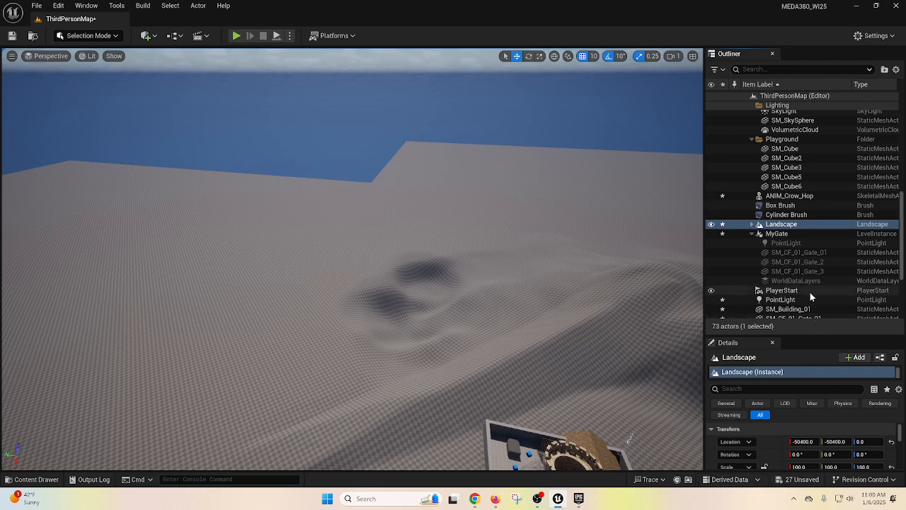
pyautogui.scroll(-1, 810, 297)
pyautogui.scroll(-2, 837, 430)
pyautogui.scroll(2, 837, 429)
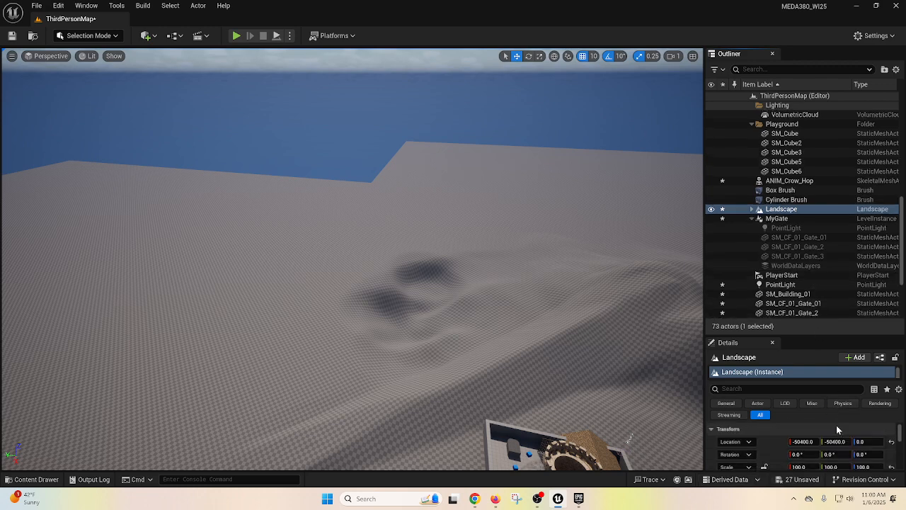
pyautogui.rightClick(795, 209)
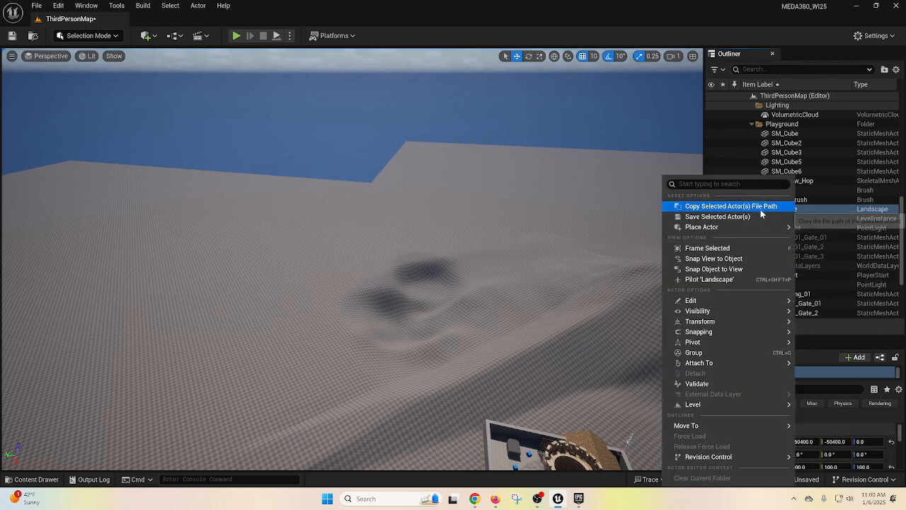
pyautogui.click(760, 209)
# Delete the 16 LandscapeStreamingProxy actors under Landscape, then select the Landscape actor.
pyautogui.click(751, 209)
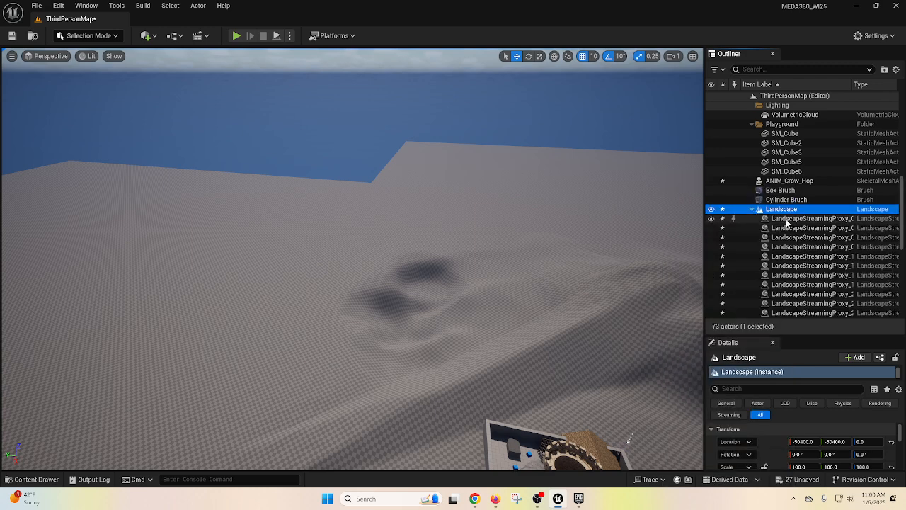
pyautogui.click(786, 219)
pyautogui.scroll(-5, 805, 226)
pyautogui.keyDown('shift'); pyautogui.click(803, 225); pyautogui.keyUp('shift')
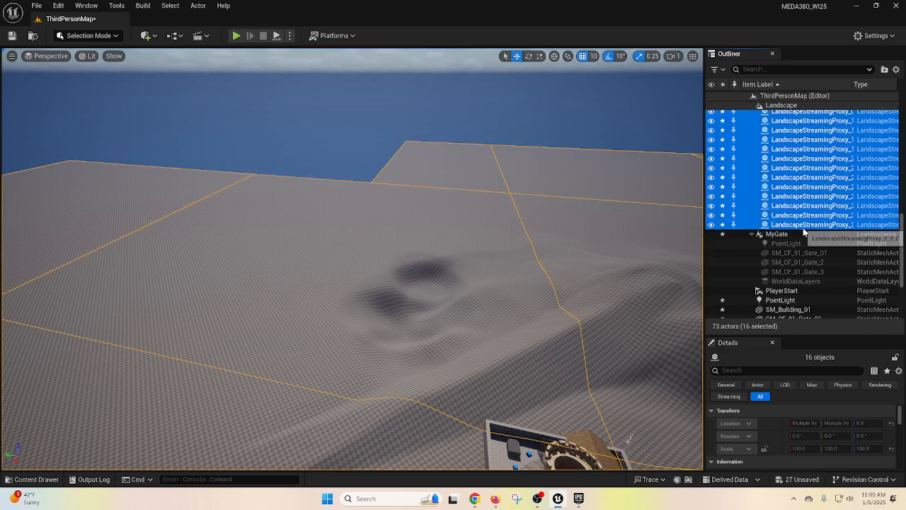
pyautogui.scroll(5, 804, 233)
pyautogui.press('Delete')
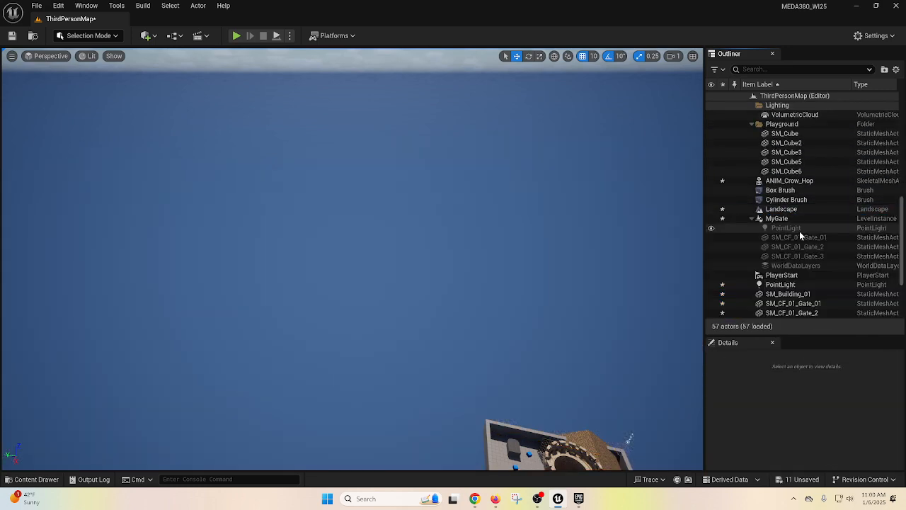
pyautogui.click(800, 209)
# Delete the Landscape actor, select the sky sphere, and switch the editor to Landscape Mode.
pyautogui.press('Delete')
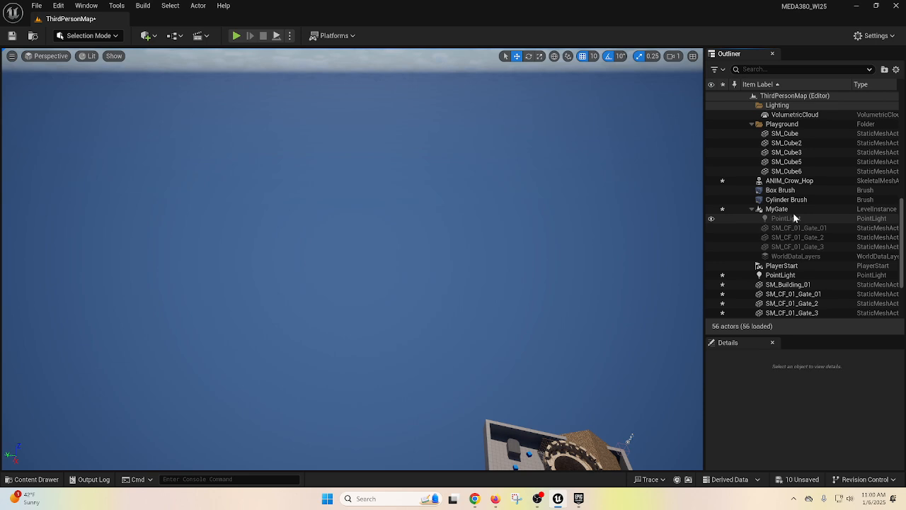
pyautogui.click(384, 265)
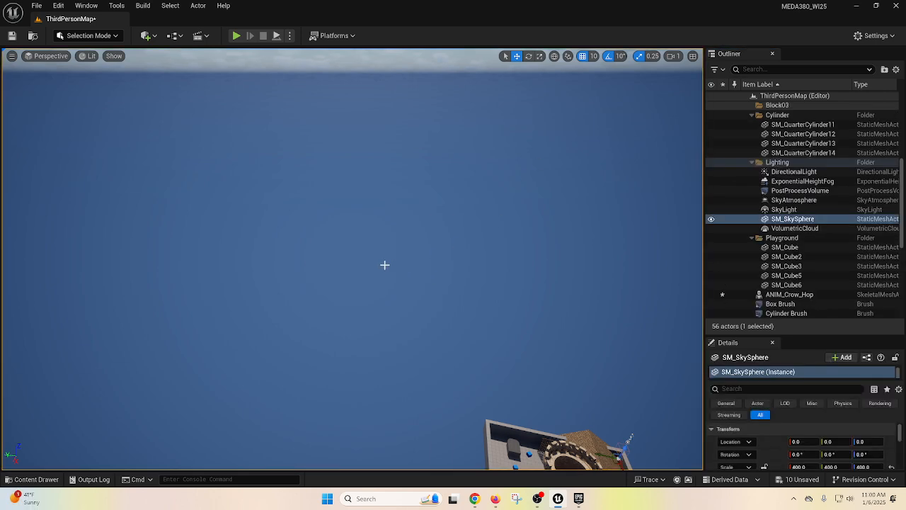
pyautogui.click(85, 36)
pyautogui.click(100, 63)
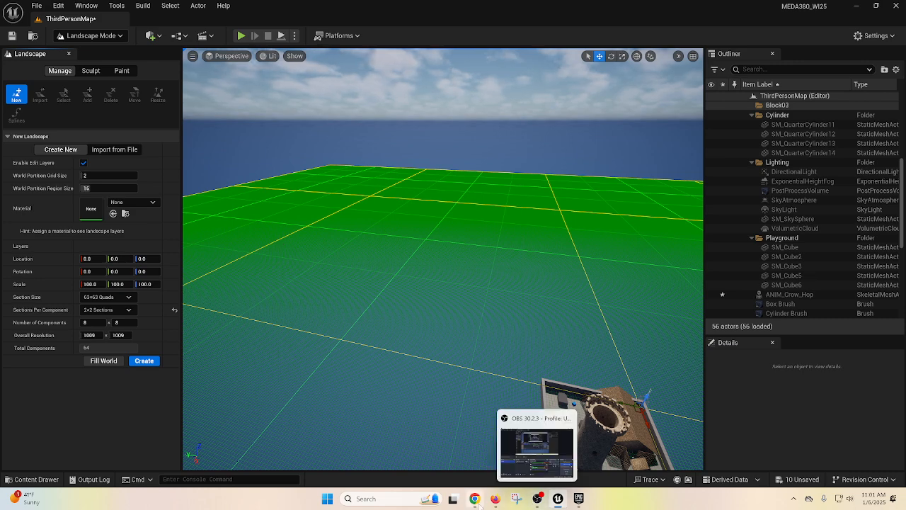
# In Chrome, go to the MEDA 380 Course Content page and open Link to Height Maps.
pyautogui.click(474, 498)
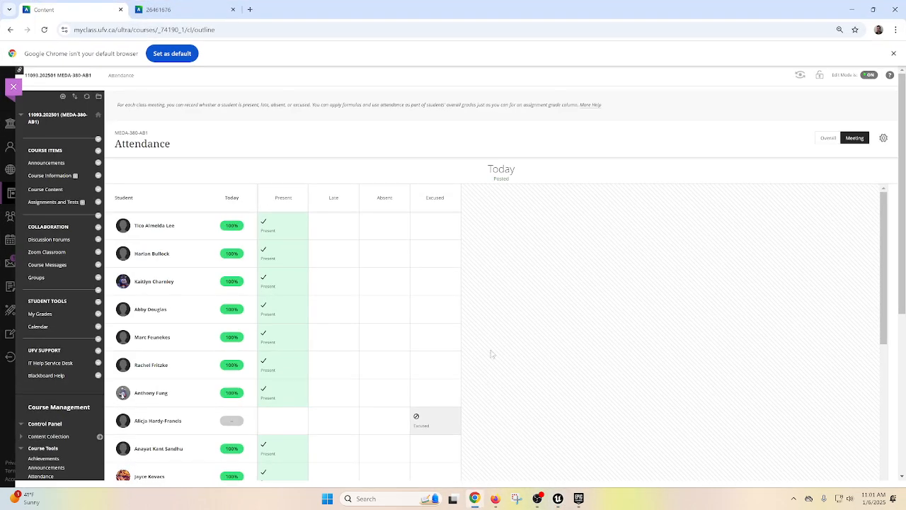
pyautogui.click(38, 191)
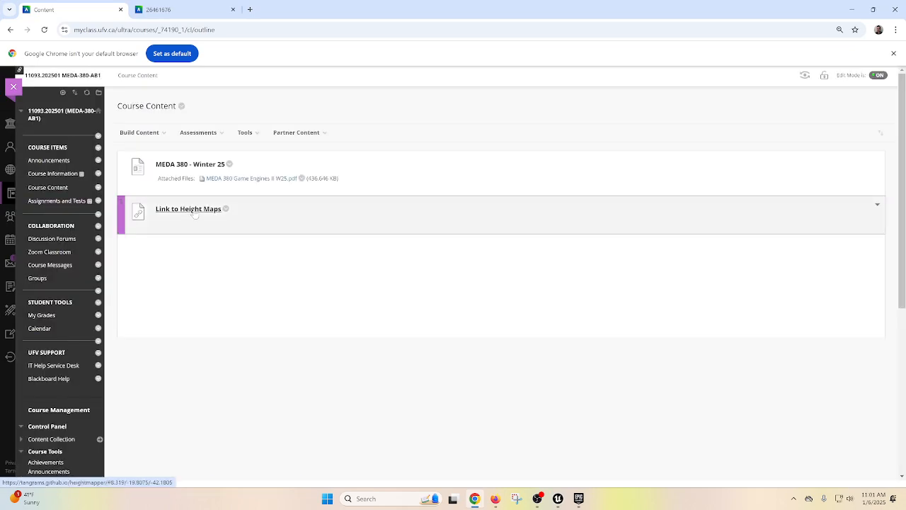
pyautogui.click(195, 213)
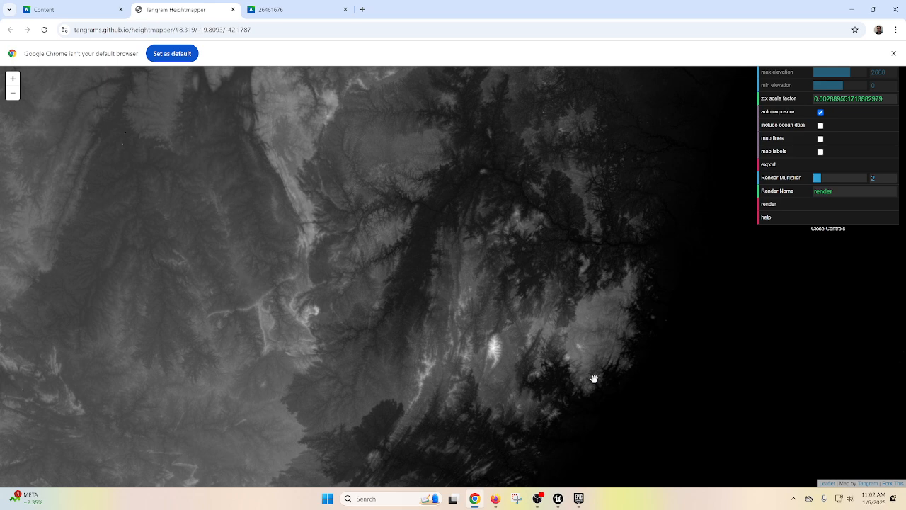
# Zoom the Tangram Heightmapper map out, then in two levels, and select its URL.
pyautogui.scroll(-5, 595, 378)
pyautogui.moveTo(516, 381); pyautogui.dragTo(388, 324)
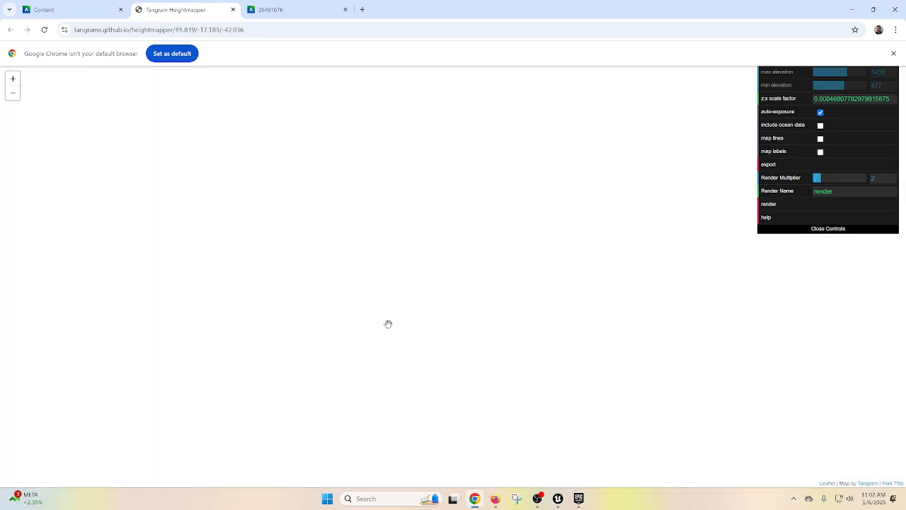
pyautogui.scroll(-1, 312, 340)
pyautogui.scroll(-1, 311, 340)
pyautogui.scroll(-5, 316, 341)
pyautogui.click(12, 84)
pyautogui.click(12, 83)
pyautogui.click(244, 29)
pyautogui.hotkey('ctrl', 'c')
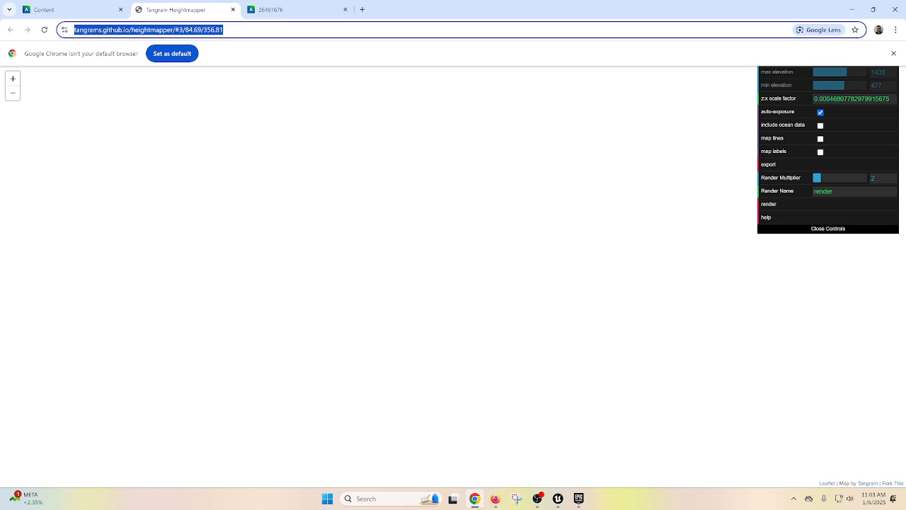
# Load the copied heightmapper address in a new tab and pan North America into view.
pyautogui.click(362, 10)
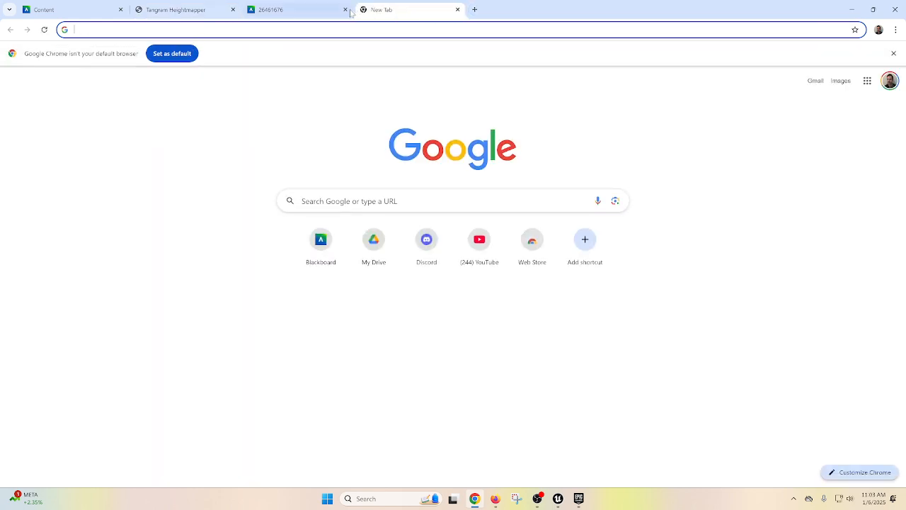
pyautogui.hotkey('ctrl', 'v')
pyautogui.press('Return')
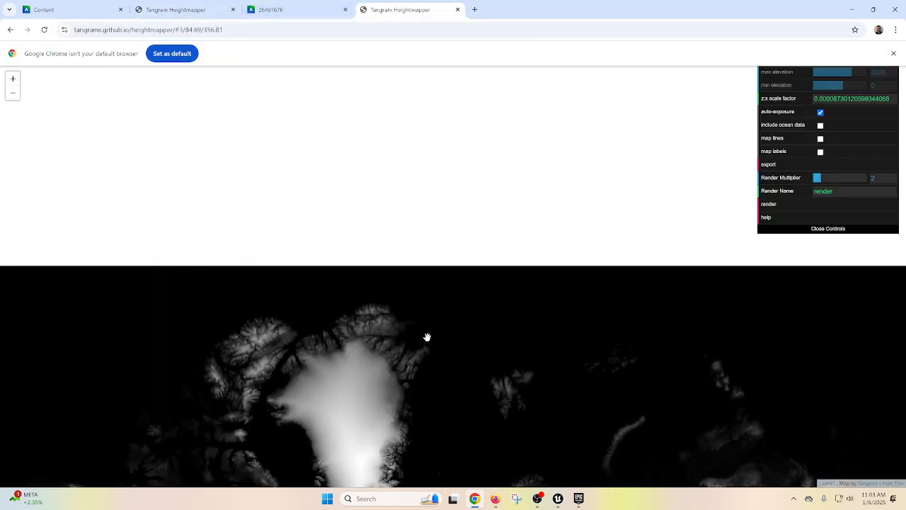
pyautogui.moveTo(427, 338); pyautogui.dragTo(395, 128)
pyautogui.moveTo(409, 279); pyautogui.dragTo(395, 166)
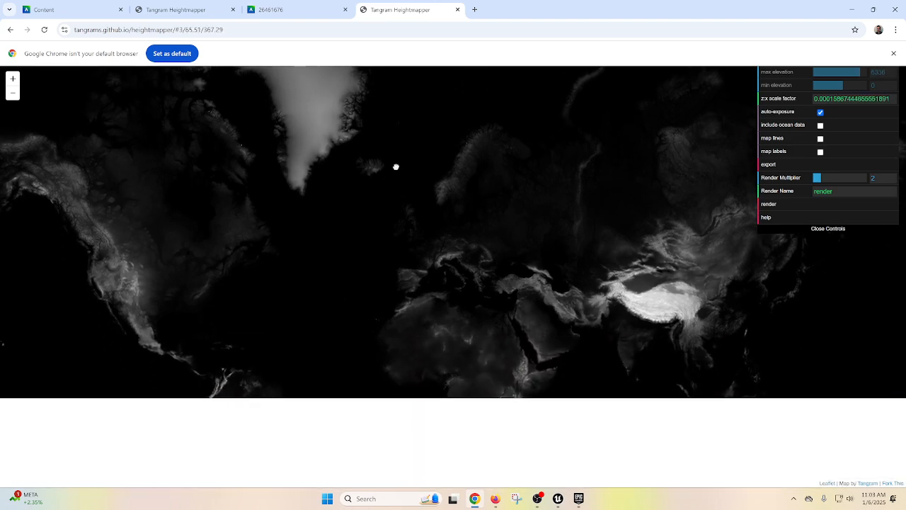
pyautogui.moveTo(344, 283); pyautogui.dragTo(361, 275)
# Zoom in and centre the map on the western North American mountain ranges.
pyautogui.scroll(4, 188, 281)
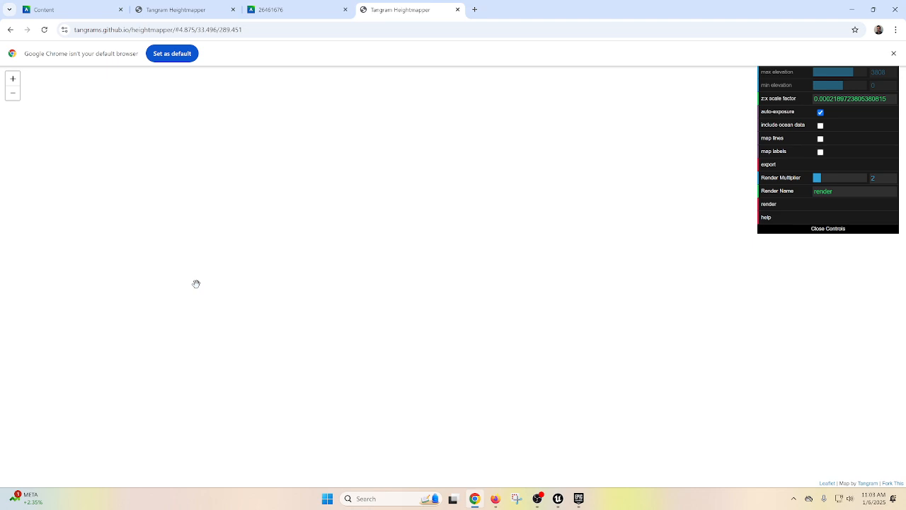
pyautogui.scroll(-3, 231, 289)
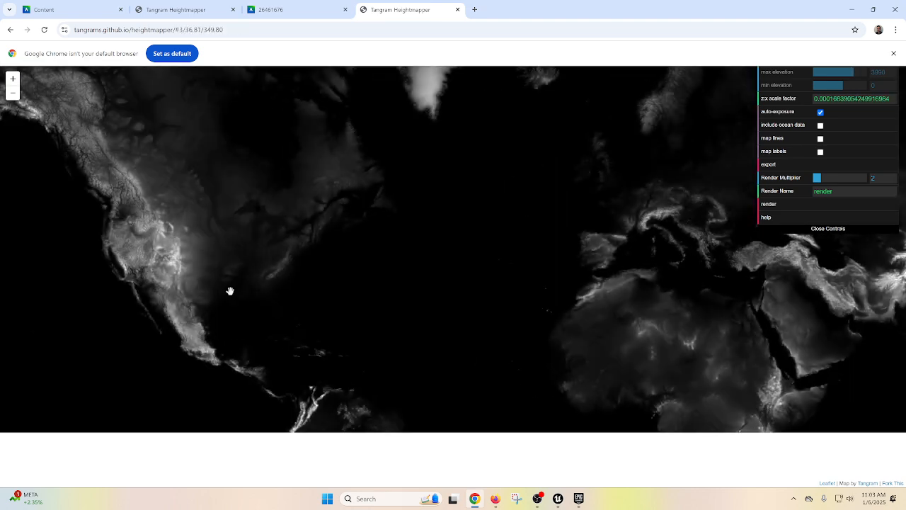
pyautogui.scroll(3, 230, 290)
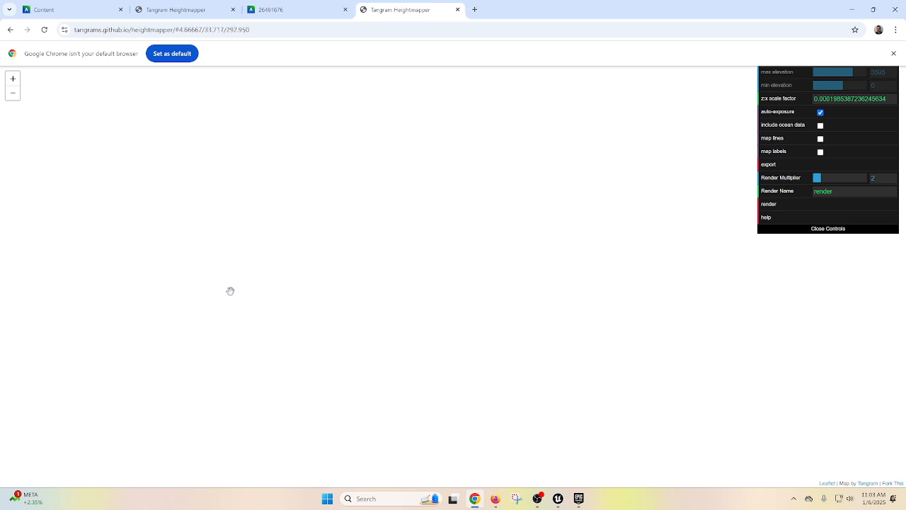
pyautogui.scroll(3, 230, 290)
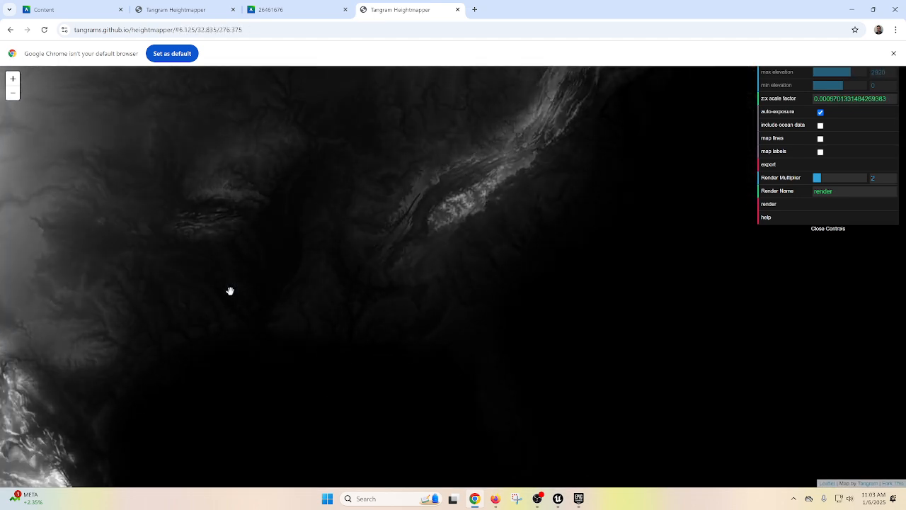
pyautogui.moveTo(230, 290); pyautogui.dragTo(469, 212)
pyautogui.moveTo(340, 287); pyautogui.dragTo(398, 286)
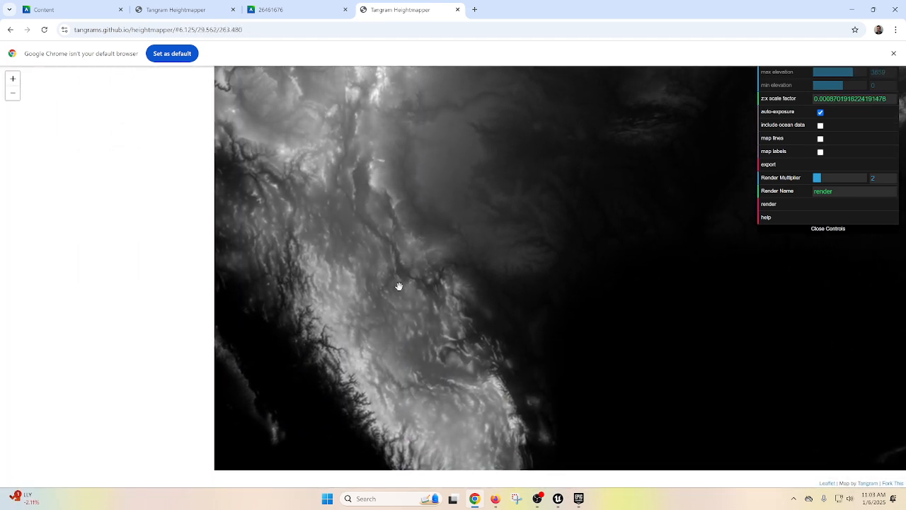
pyautogui.scroll(-2, 398, 286)
pyautogui.scroll(1, 374, 285)
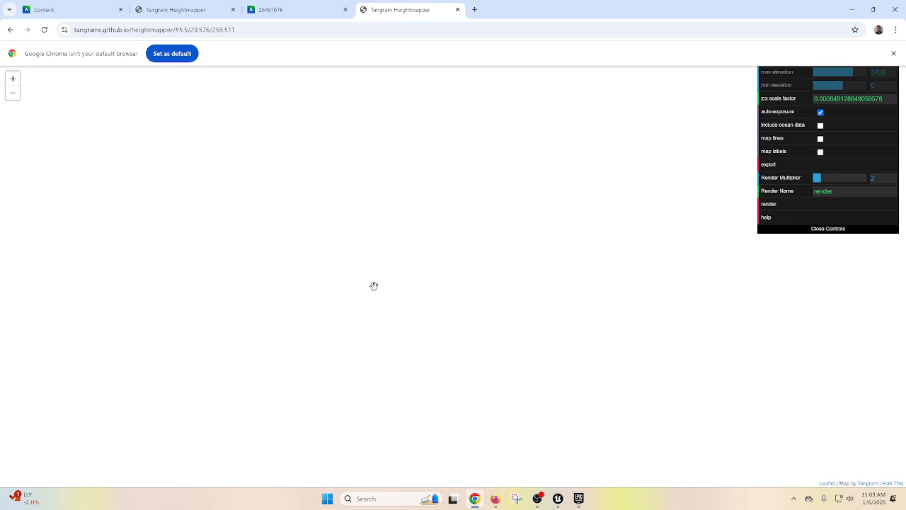
pyautogui.scroll(1, 359, 285)
pyautogui.scroll(2, 359, 286)
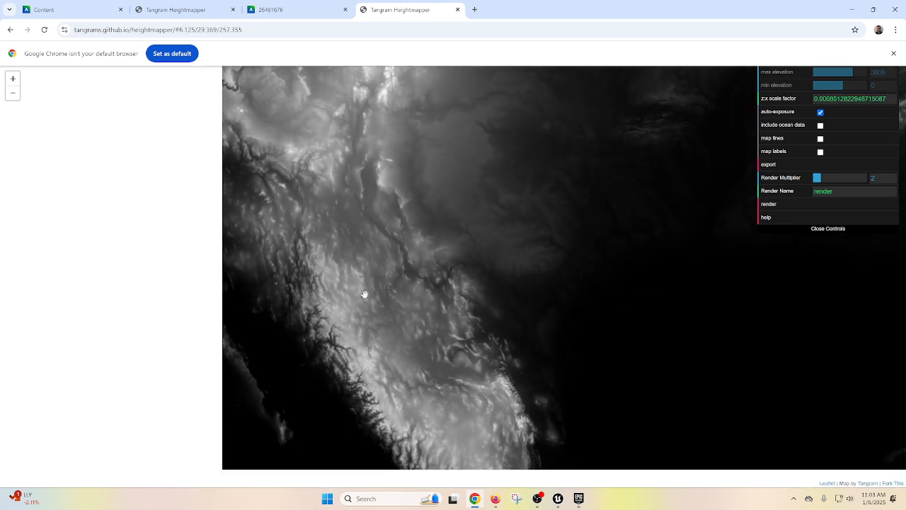
# Refine the close-up framing of the rugged mountains, reaching max elevation 3160.
pyautogui.moveTo(363, 290); pyautogui.dragTo(366, 154)
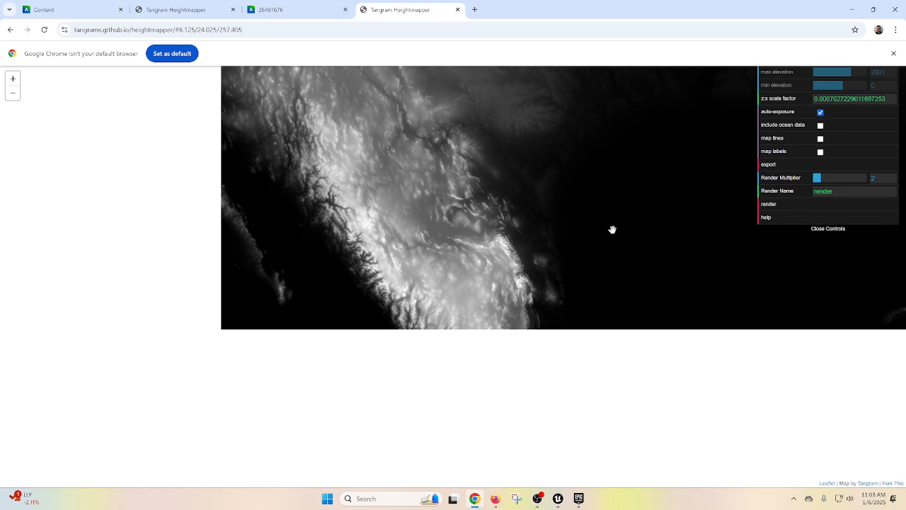
pyautogui.moveTo(524, 204); pyautogui.dragTo(505, 327)
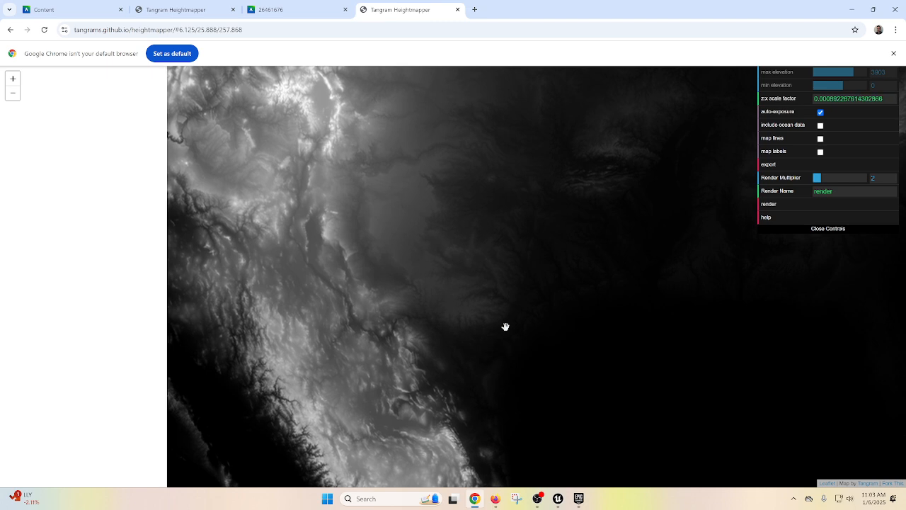
pyautogui.scroll(-7, 504, 324)
pyautogui.scroll(-3, 504, 323)
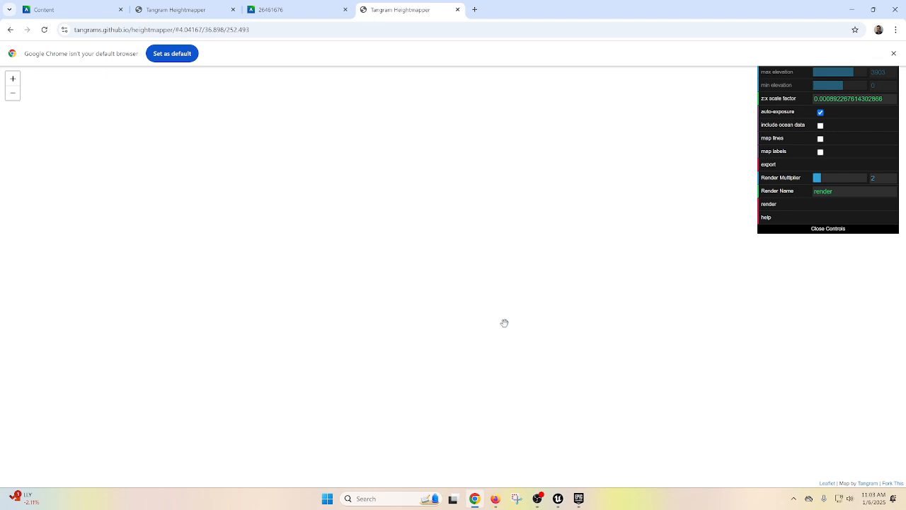
pyautogui.scroll(4, 528, 312)
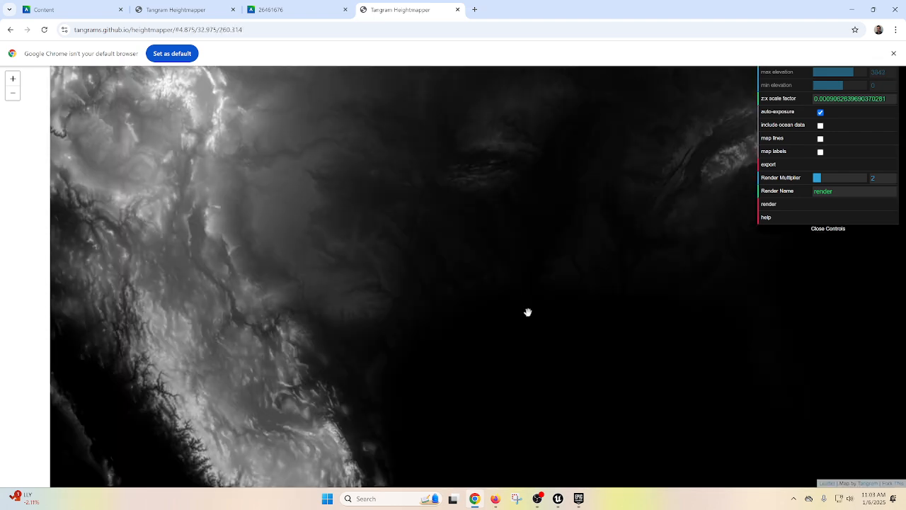
pyautogui.scroll(6, 527, 312)
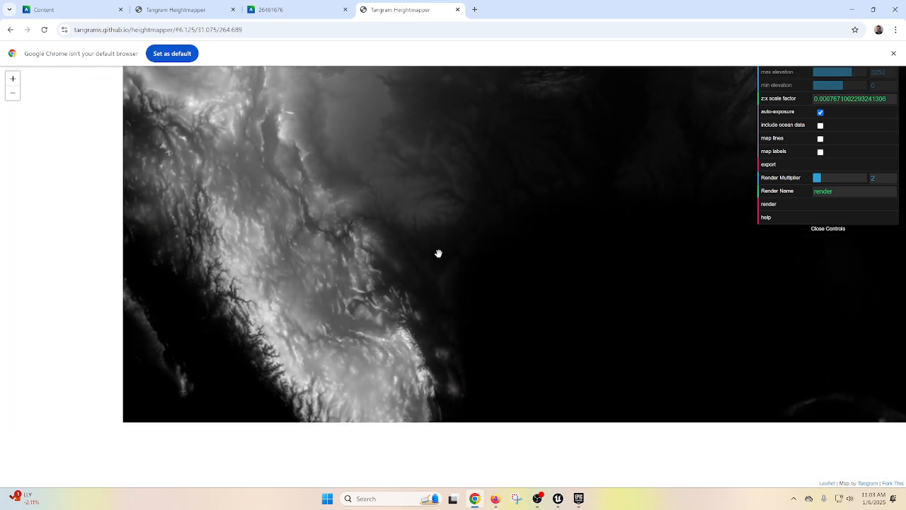
pyautogui.scroll(4, 438, 254)
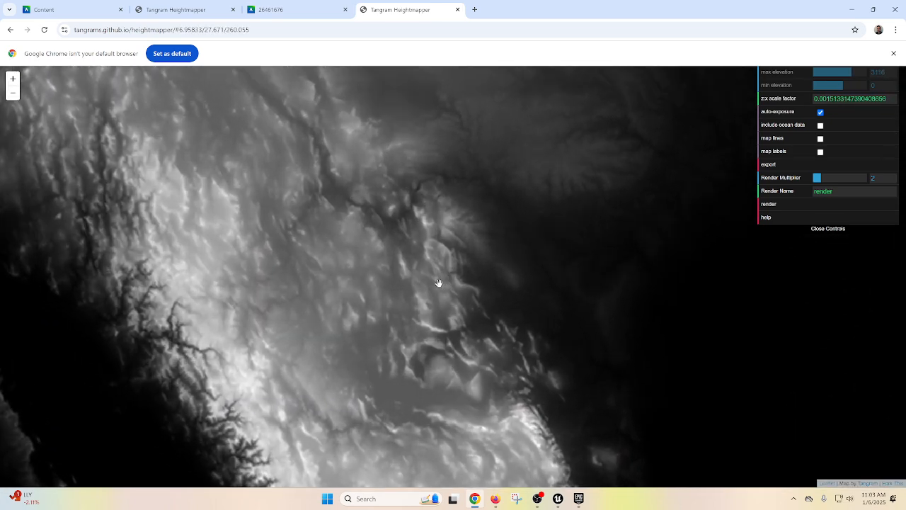
pyautogui.scroll(-1, 438, 282)
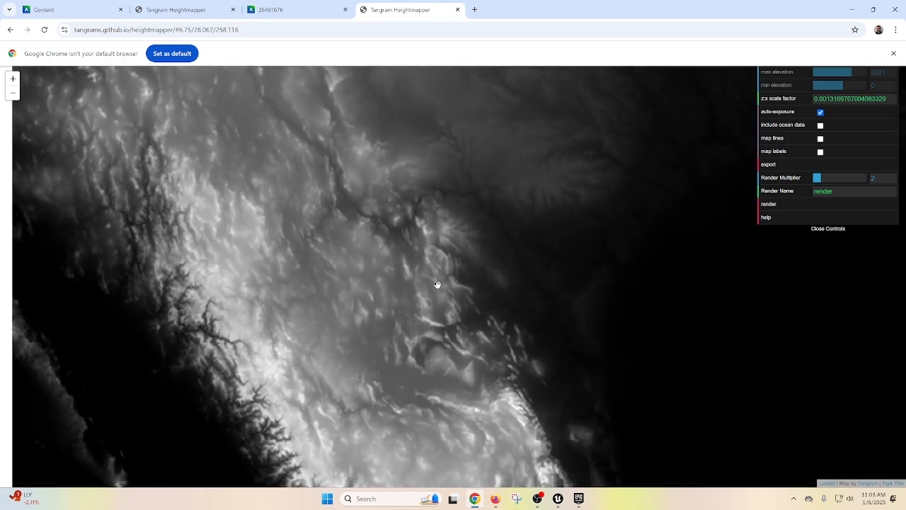
pyautogui.scroll(1, 437, 284)
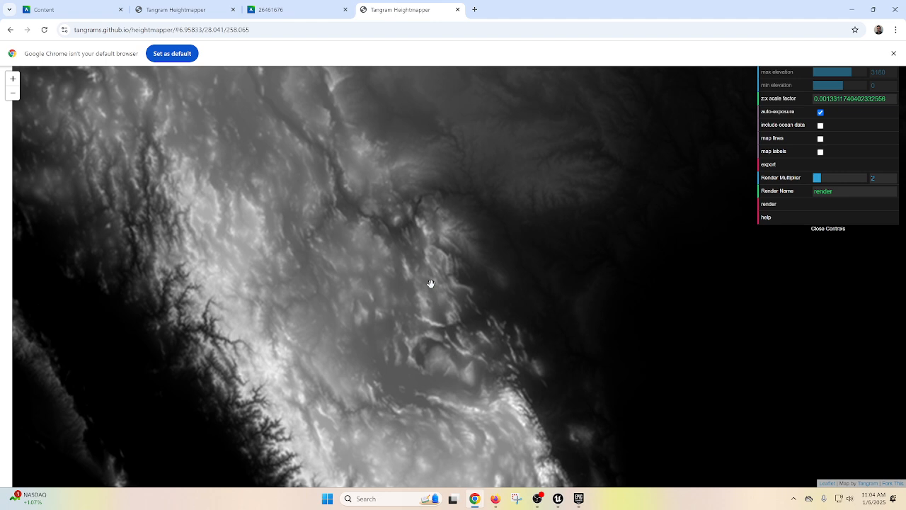
# Paste the heightmapper address into the Firefox tab showing the Fab order.
pyautogui.click(369, 37)
pyautogui.hotkey('ctrl', 'c')
pyautogui.click(495, 498)
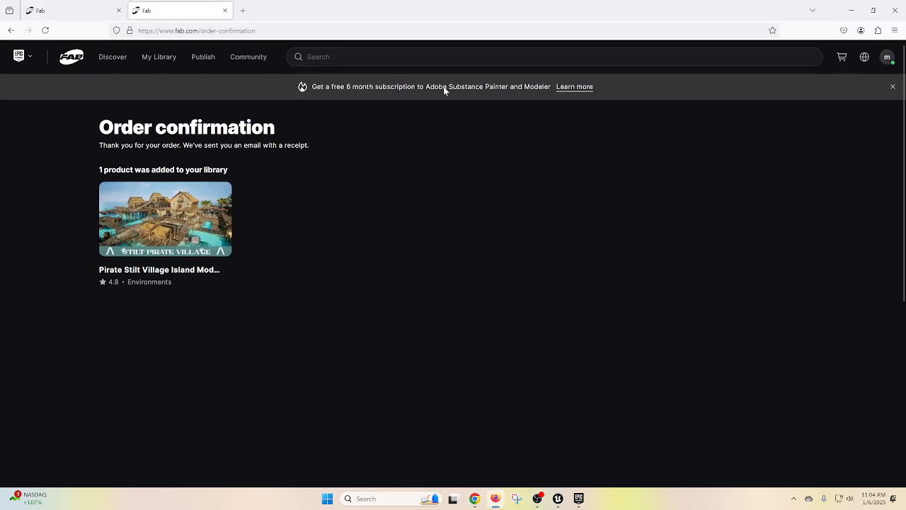
pyautogui.click(279, 30)
pyautogui.hotkey('ctrl', 'v')
pyautogui.press('Return')
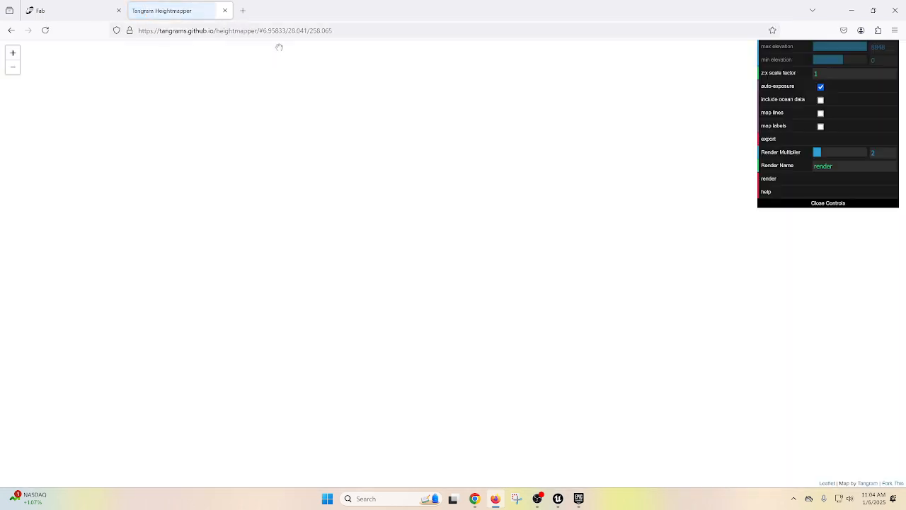
# Explore the elevation map, then reload the original heightmapper location from the address suggestions.
pyautogui.scroll(-1, 343, 311)
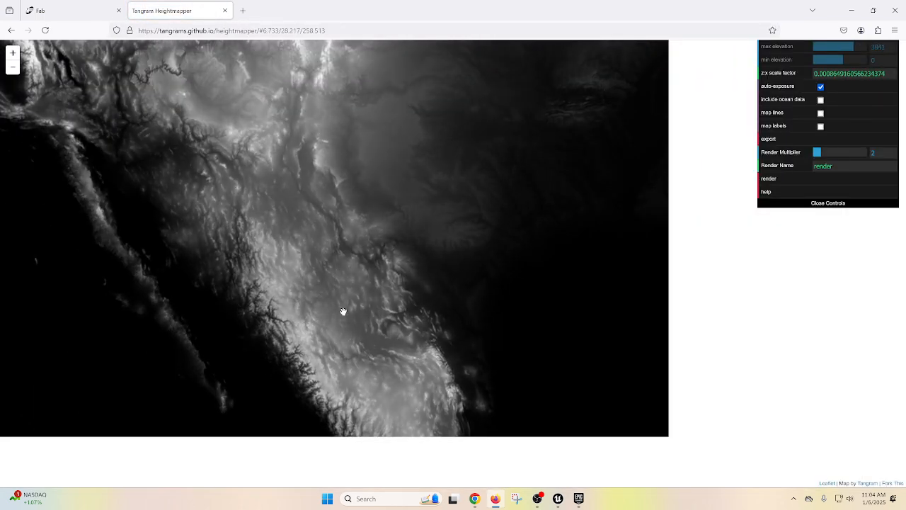
pyautogui.scroll(-3, 344, 311)
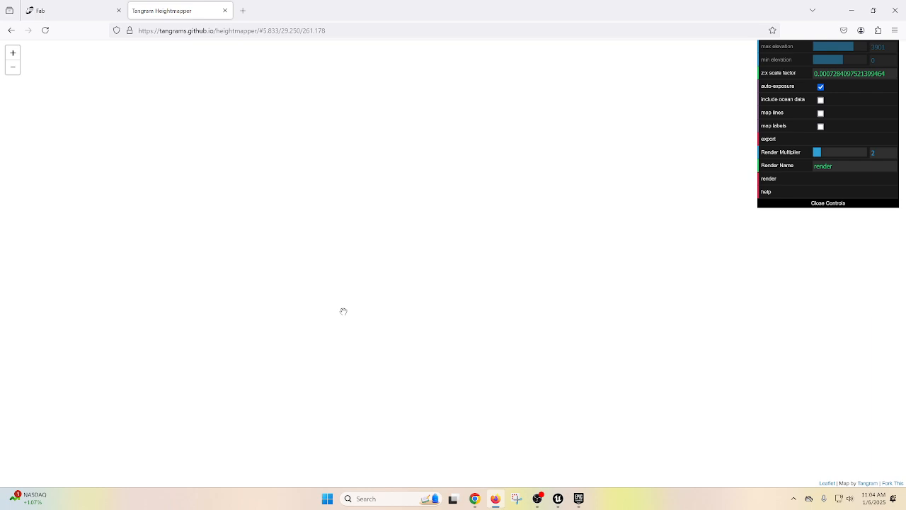
pyautogui.scroll(-2, 343, 312)
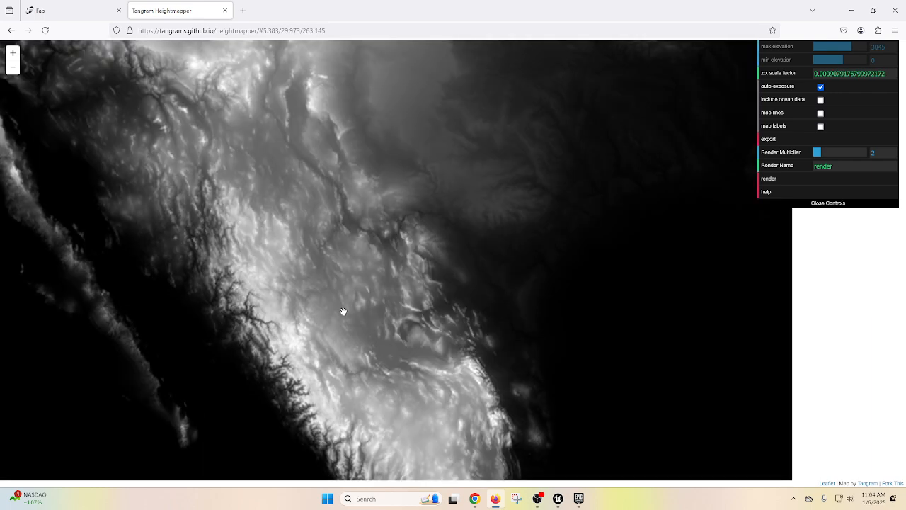
pyautogui.scroll(6, 343, 311)
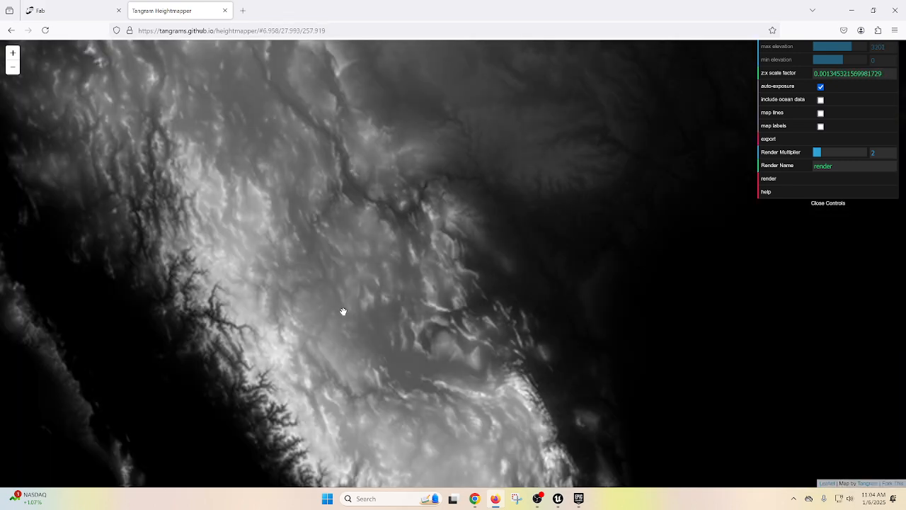
pyautogui.moveTo(344, 311); pyautogui.dragTo(415, 176)
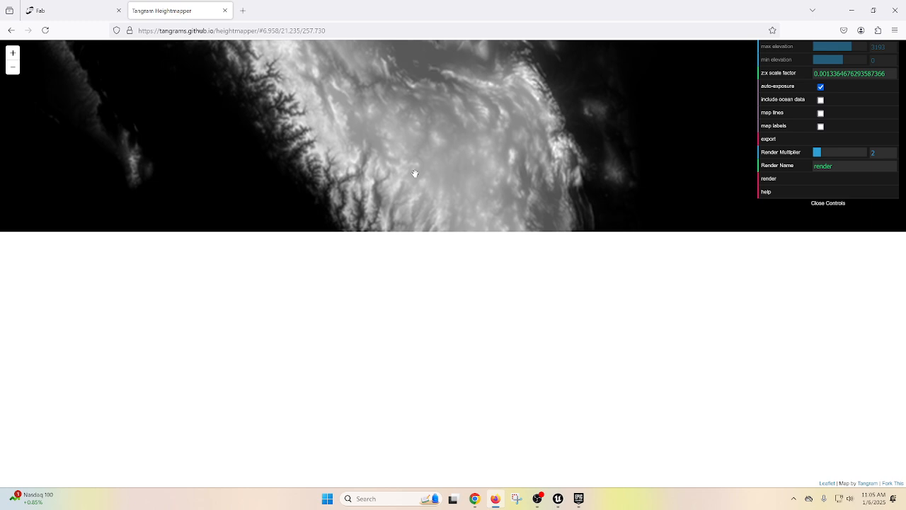
pyautogui.scroll(1, 440, 187)
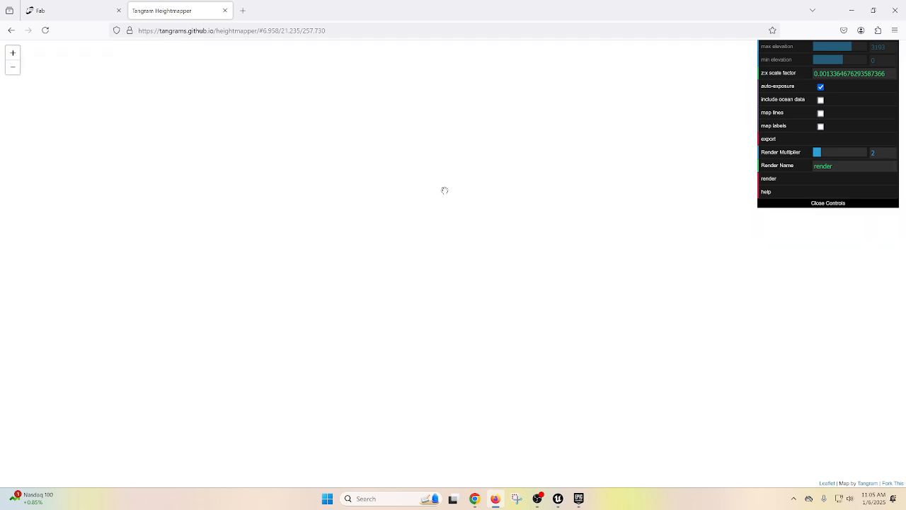
pyautogui.click(206, 31)
pyautogui.click(206, 51)
# Zoom in on the branching river valleys and pan left to frame them beside the lowland.
pyautogui.moveTo(303, 172); pyautogui.dragTo(322, 174)
pyautogui.scroll(3, 286, 156)
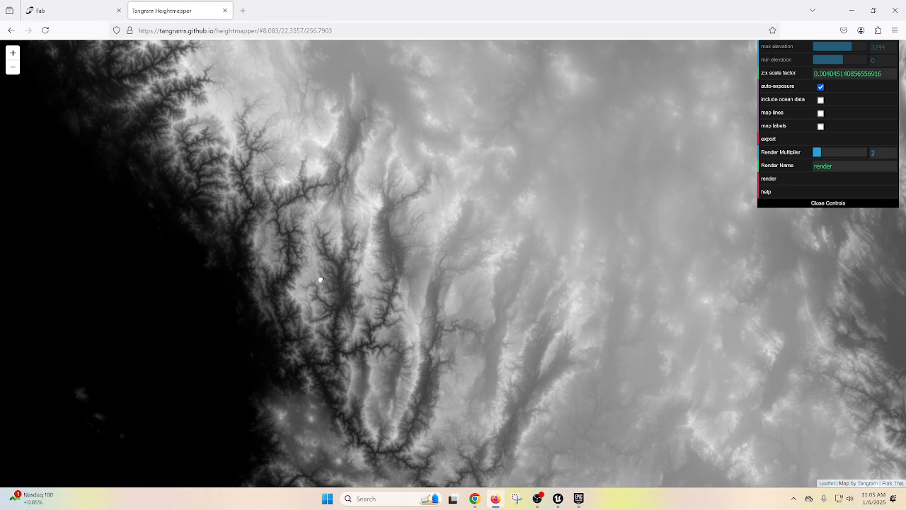
pyautogui.moveTo(315, 294); pyautogui.dragTo(323, 274)
pyautogui.scroll(2, 244, 266)
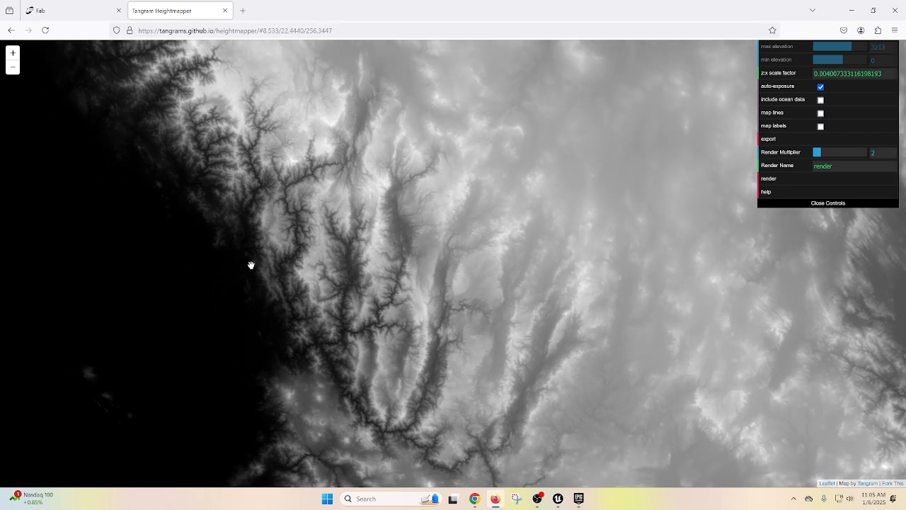
pyautogui.scroll(1, 263, 260)
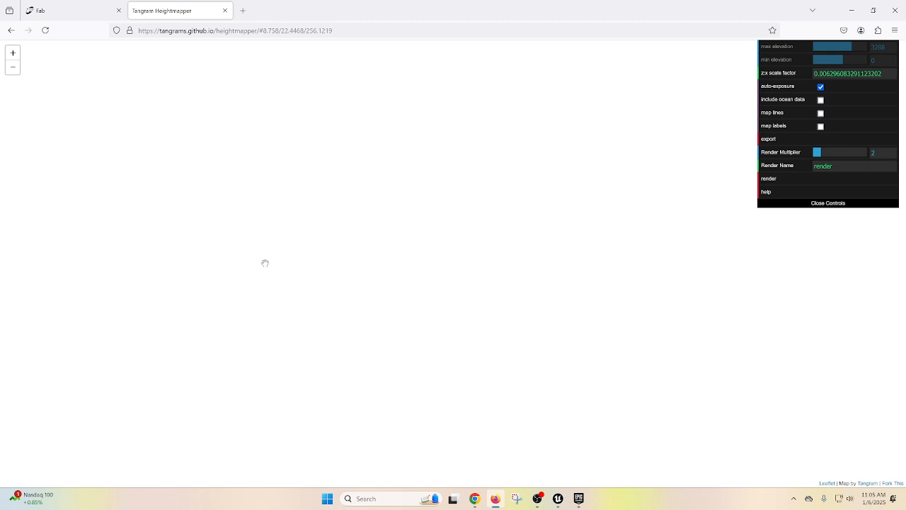
pyautogui.scroll(6, 265, 263)
pyautogui.scroll(-5, 265, 262)
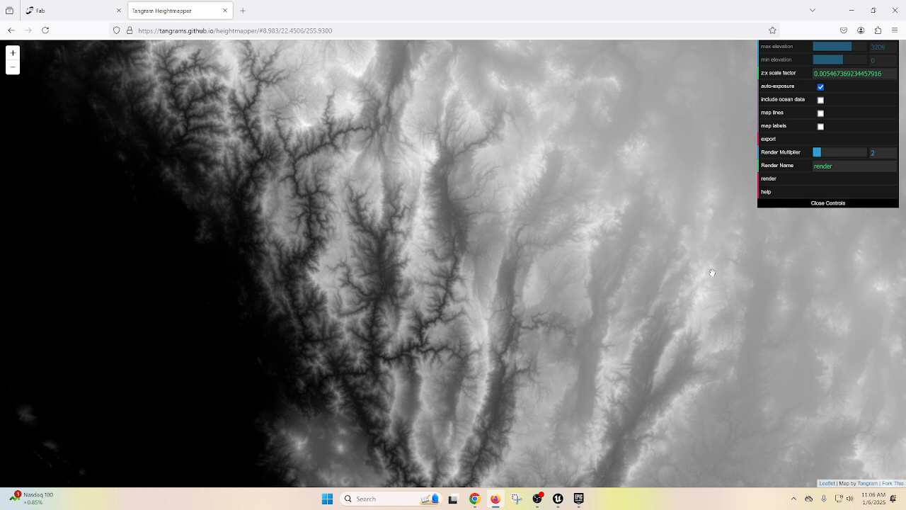
pyautogui.moveTo(712, 272); pyautogui.dragTo(581, 282)
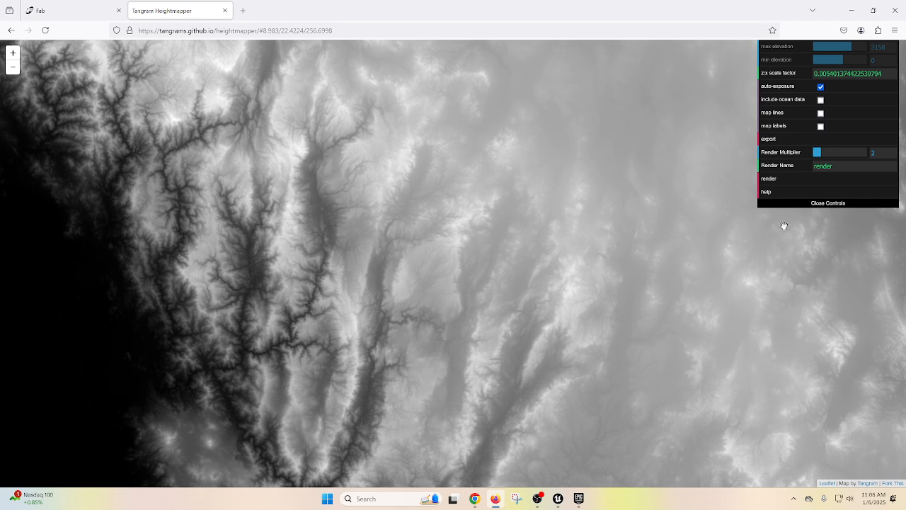
# Export the framed terrain as a 3840×1896 PNG and check it in Photos before returning to Unreal.
pyautogui.click(772, 141)
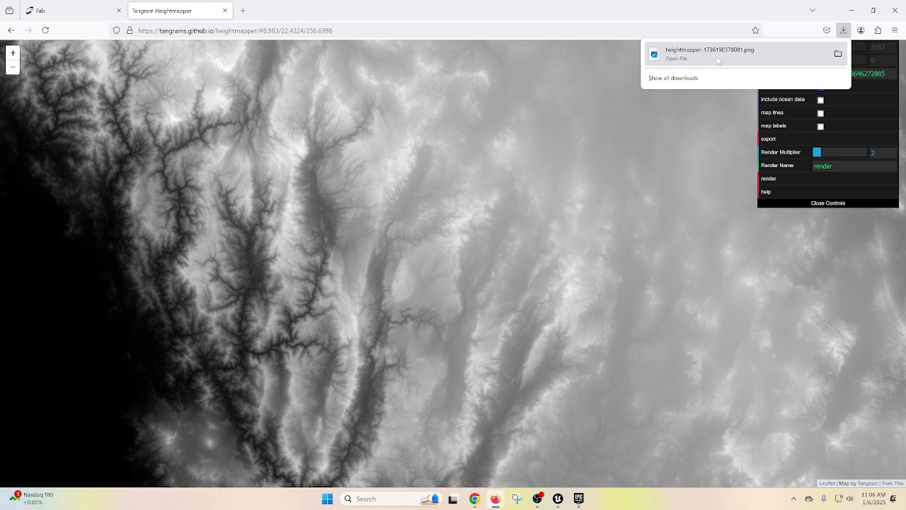
pyautogui.click(718, 61)
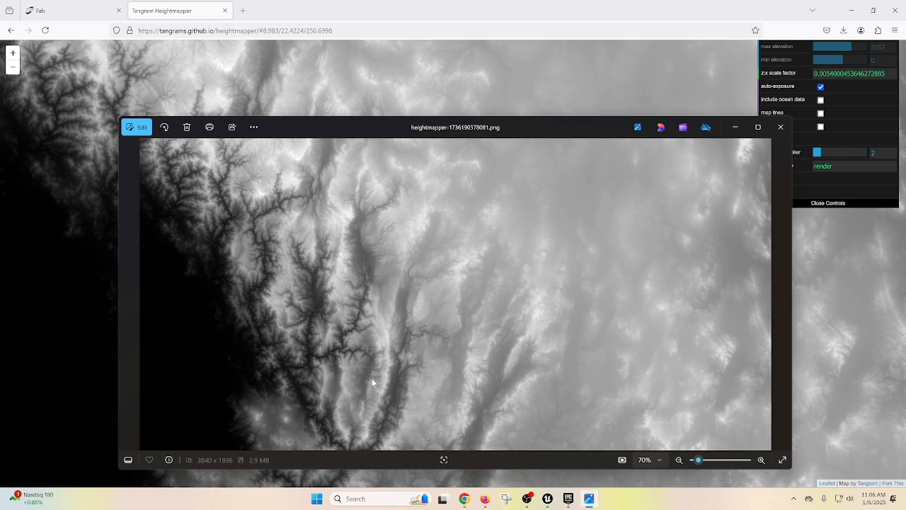
pyautogui.click(779, 128)
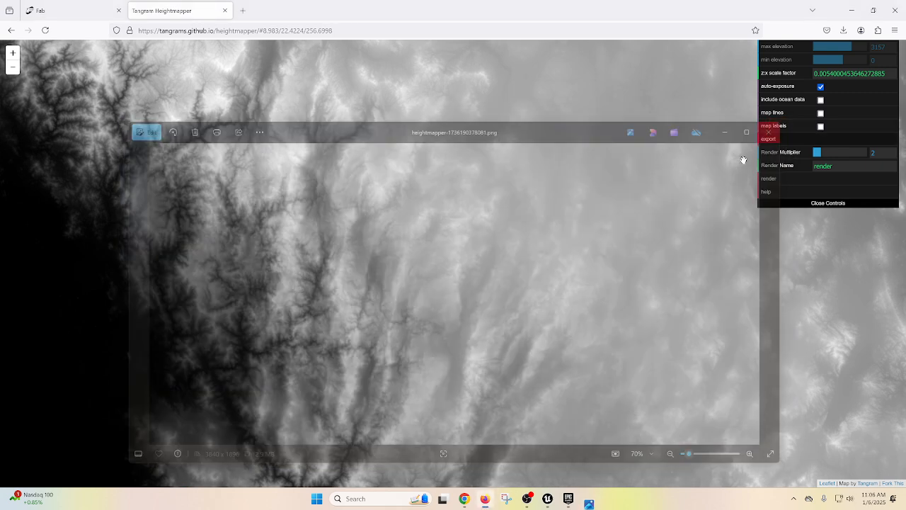
pyautogui.click(557, 498)
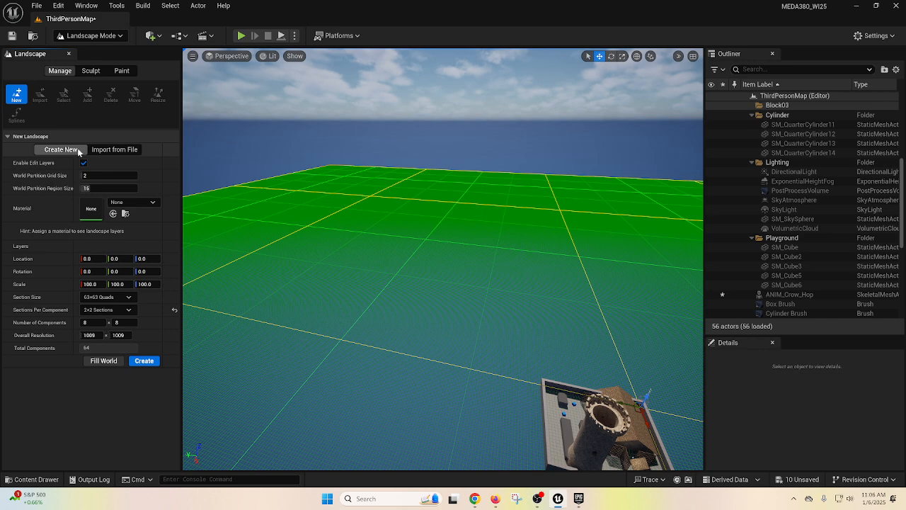
# Choose Import from File and load the heightmapper PNG from Downloads as the heightmap.
pyautogui.click(107, 150)
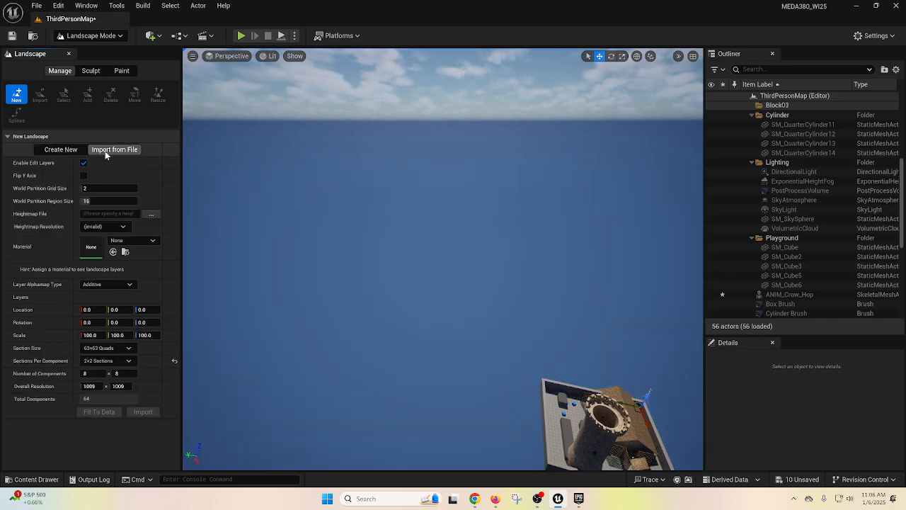
pyautogui.click(150, 215)
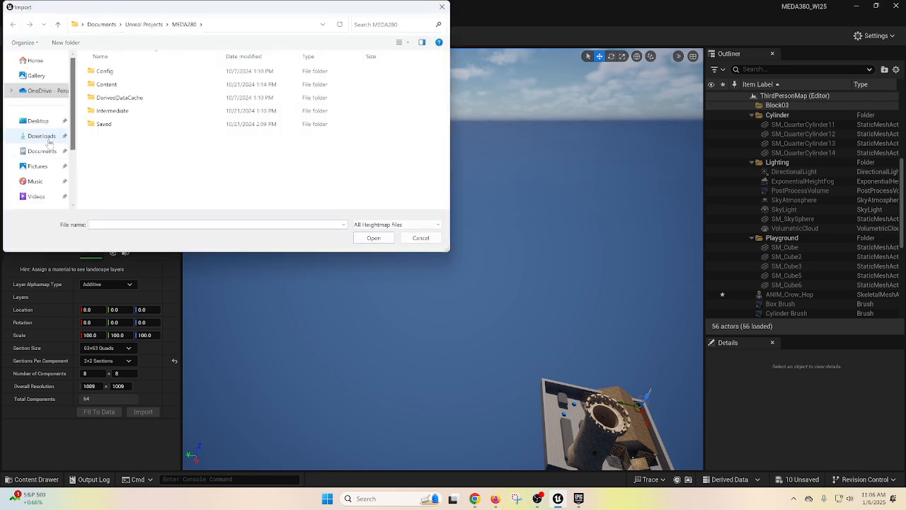
pyautogui.click(46, 136)
pyautogui.click(136, 83)
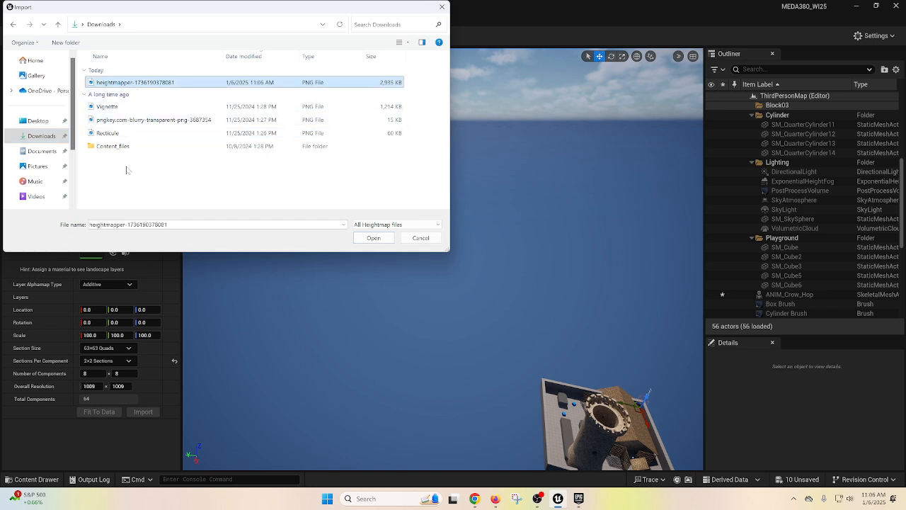
pyautogui.click(373, 238)
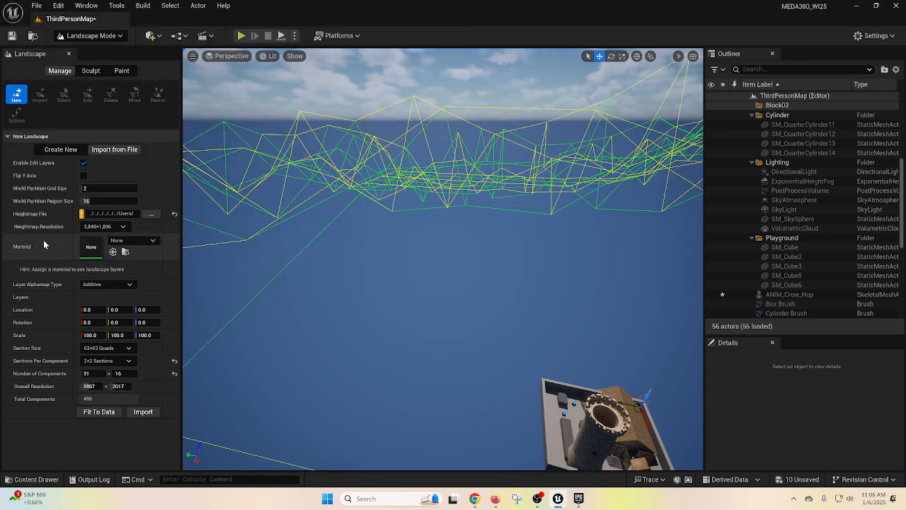
pyautogui.moveTo(461, 259)
pyautogui.mouseDown(button='right')
pyautogui.moveTo(465, 278)
pyautogui.moveTo(465, 259)
pyautogui.moveTo(412, 266)
pyautogui.mouseUp(button='right')
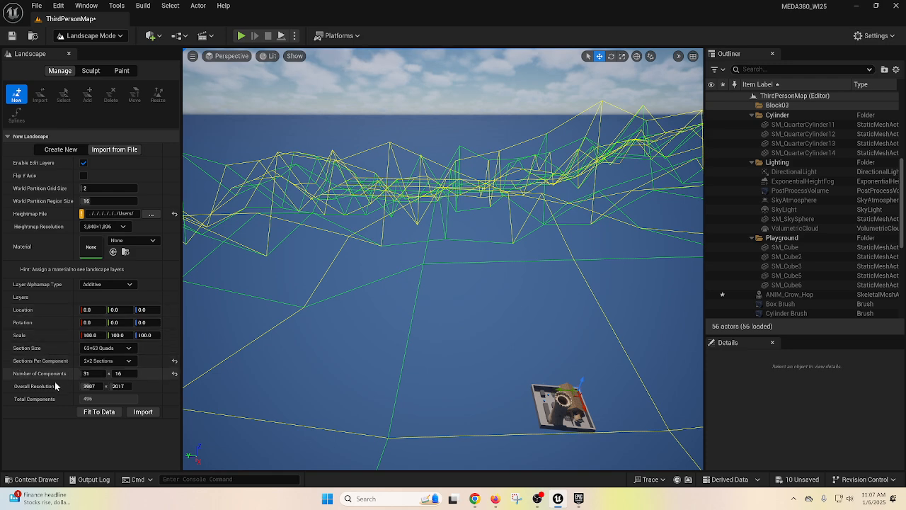
# Change the overall resolution to 3781 × 1891 (30 × 15 components) and import the landscape.
pyautogui.click(97, 385)
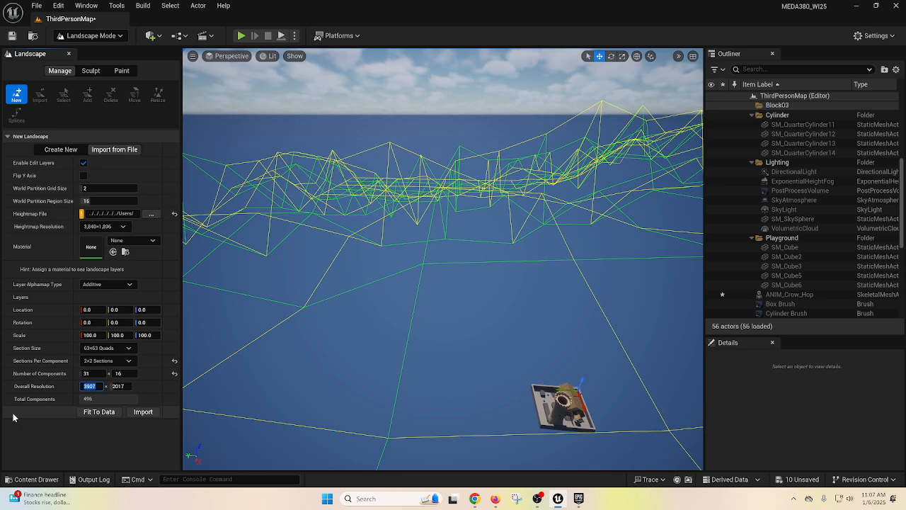
pyautogui.write('3840')
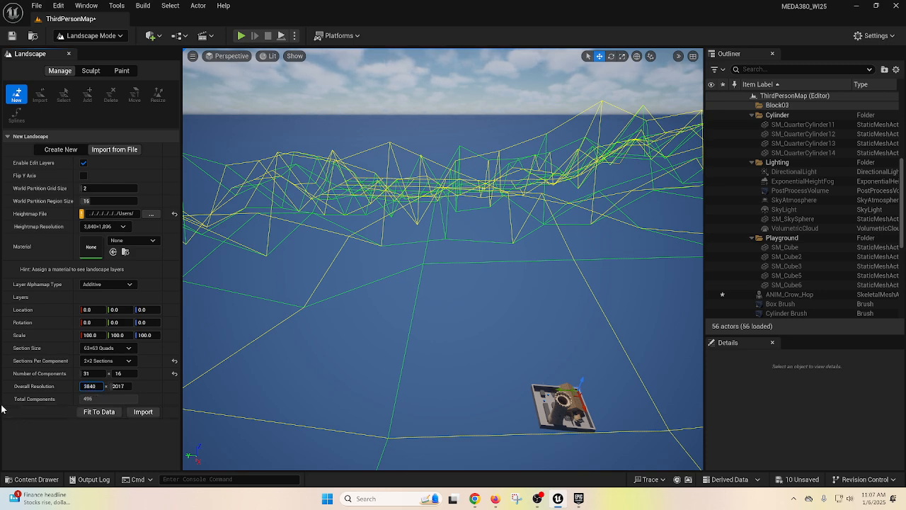
pyautogui.click(120, 386)
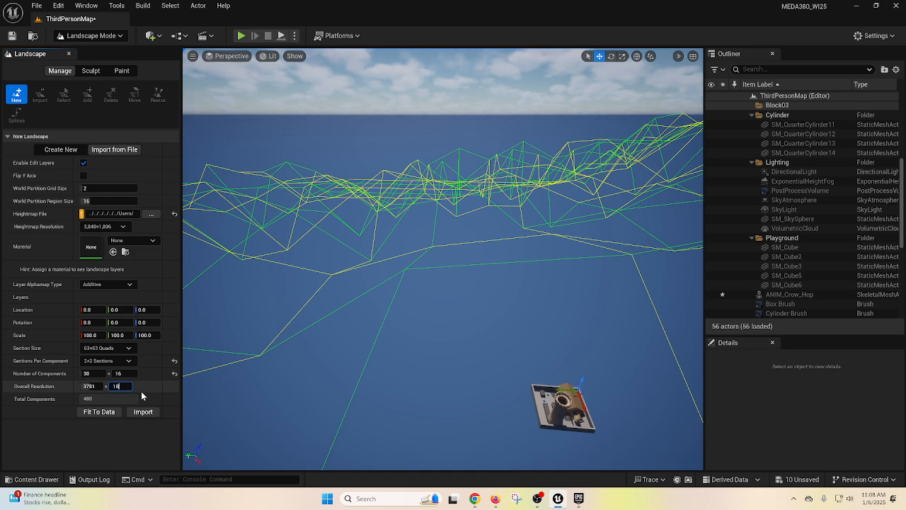
pyautogui.click(92, 386)
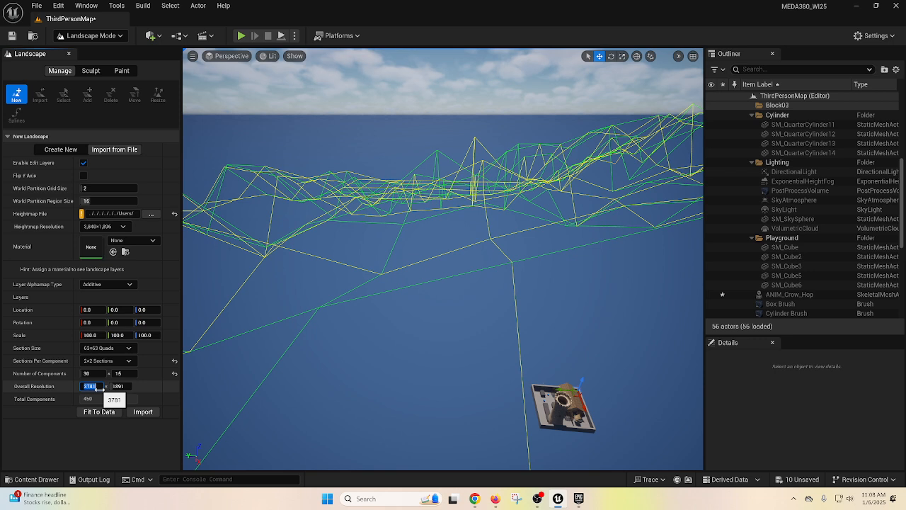
pyautogui.write('3')
pyautogui.write('781')
pyautogui.press('Return')
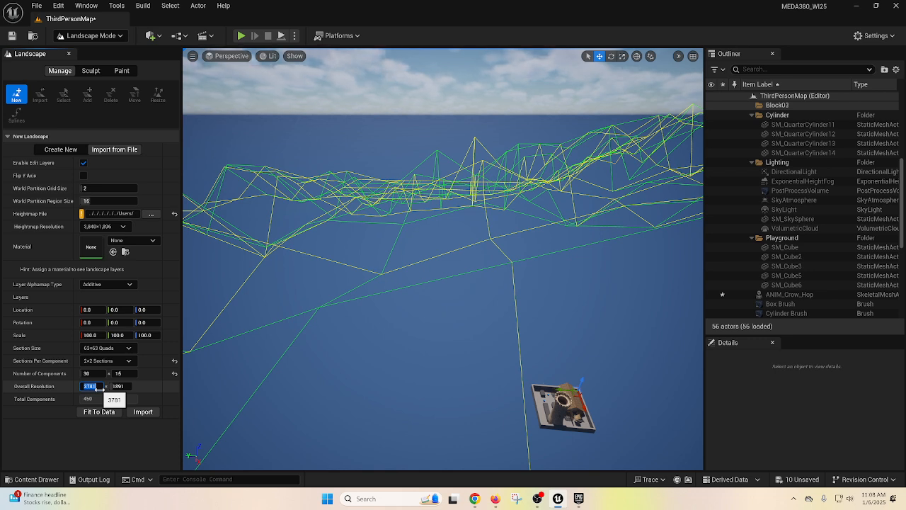
pyautogui.click(143, 411)
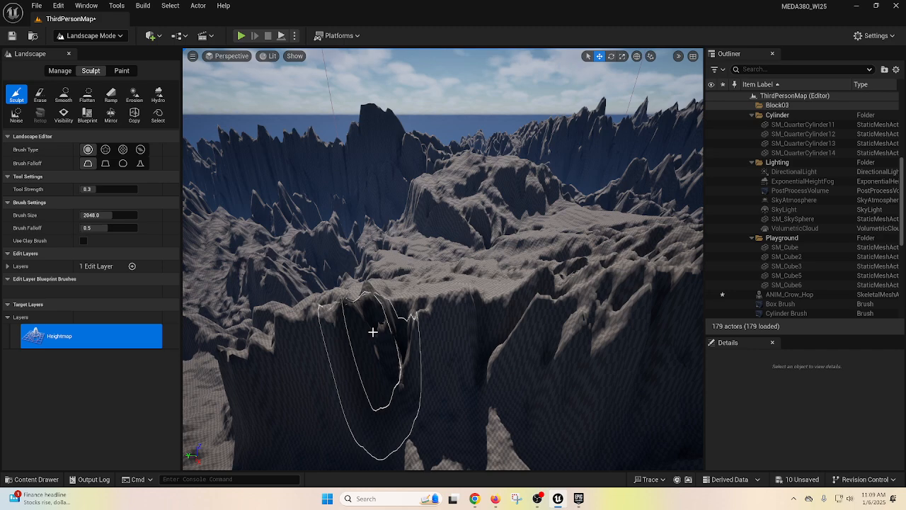
# Fly the viewport across the new terrain toward the crater.
pyautogui.moveTo(373, 335)
pyautogui.mouseDown(button='right')
pyautogui.moveTo(453, 382)
pyautogui.moveTo(524, 361)
pyautogui.moveTo(588, 326)
pyautogui.moveTo(403, 327)
pyautogui.moveTo(354, 375)
pyautogui.moveTo(290, 397)
pyautogui.moveTo(376, 332)
pyautogui.moveTo(382, 343)
pyautogui.mouseUp(button='right')
pyautogui.press('w')
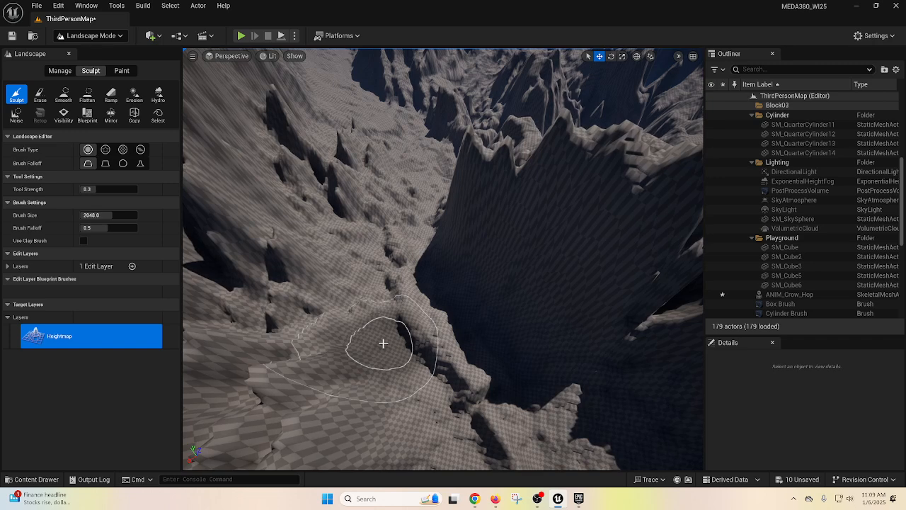
# After a brief play test, switch to Selection Mode and delete the PlayerStart found by searching 'player'.
pyautogui.hotkey('alt', 'p')
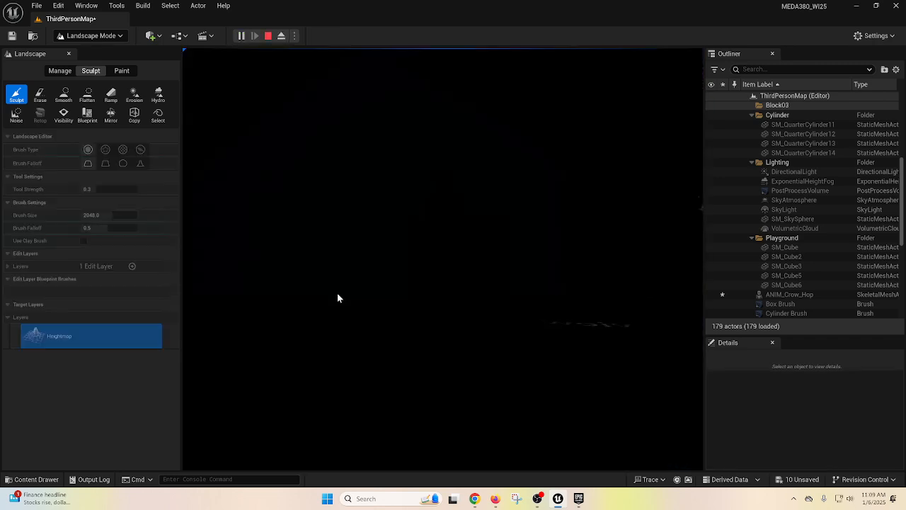
pyautogui.press('Escape')
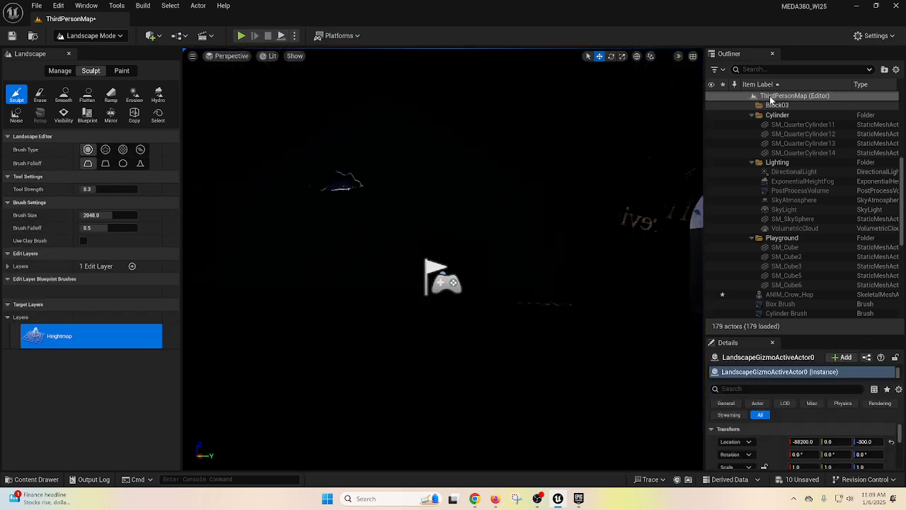
pyautogui.click(754, 68)
pyautogui.write('player')
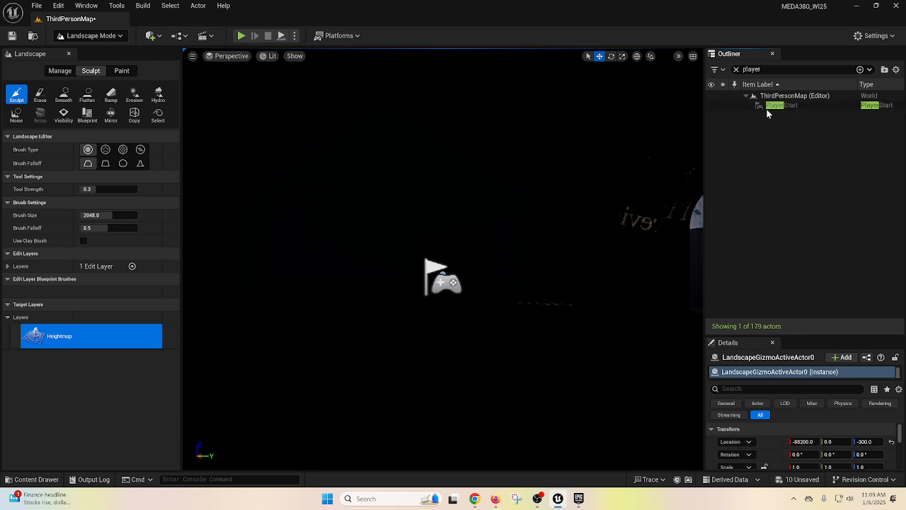
pyautogui.click(117, 36)
pyautogui.click(117, 52)
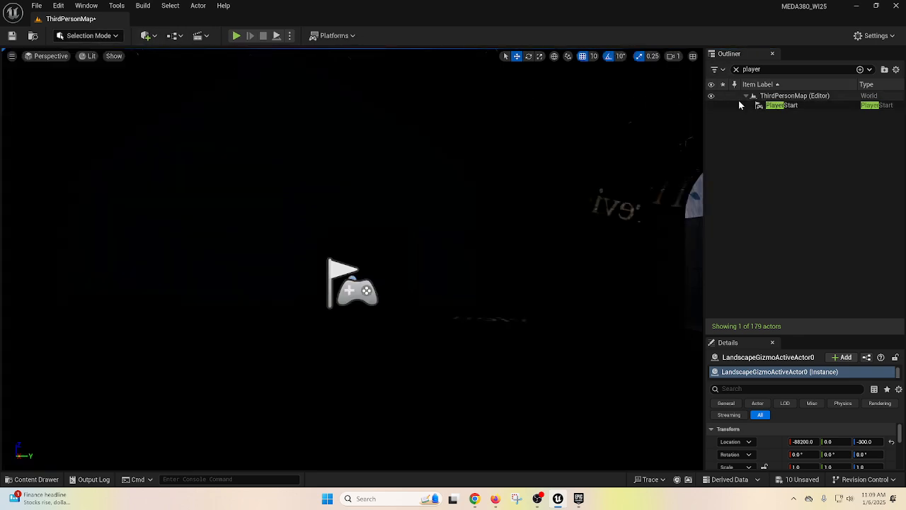
pyautogui.click(781, 105)
pyautogui.press('Delete')
# Fly the camera over the castle into the canyon and start Play in Editor.
pyautogui.moveTo(568, 220); pyautogui.dragTo(652, 178, button='right')
pyautogui.press('w')
pyautogui.moveTo(428, 282); pyautogui.dragTo(428, 282, button='right')
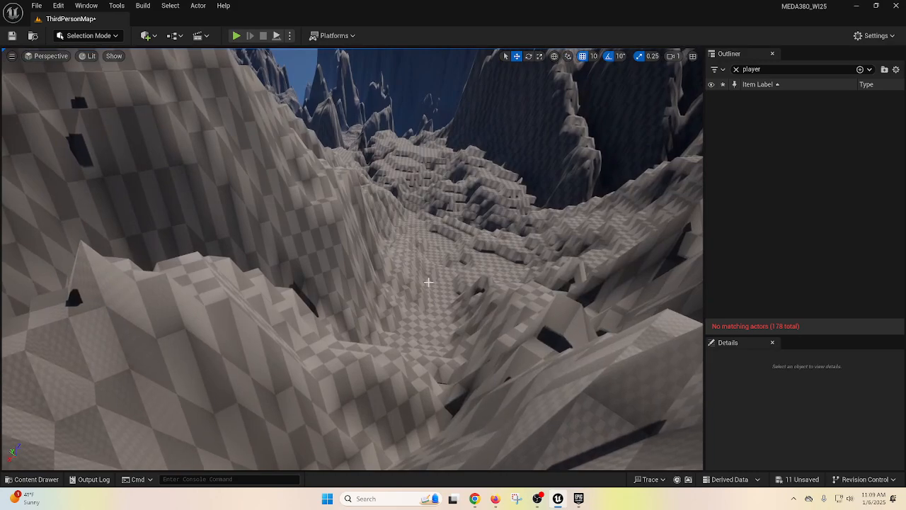
pyautogui.hotkey('alt', 'p')
# Take control of the falling character briefly, then stop the play session.
pyautogui.click(452, 277)
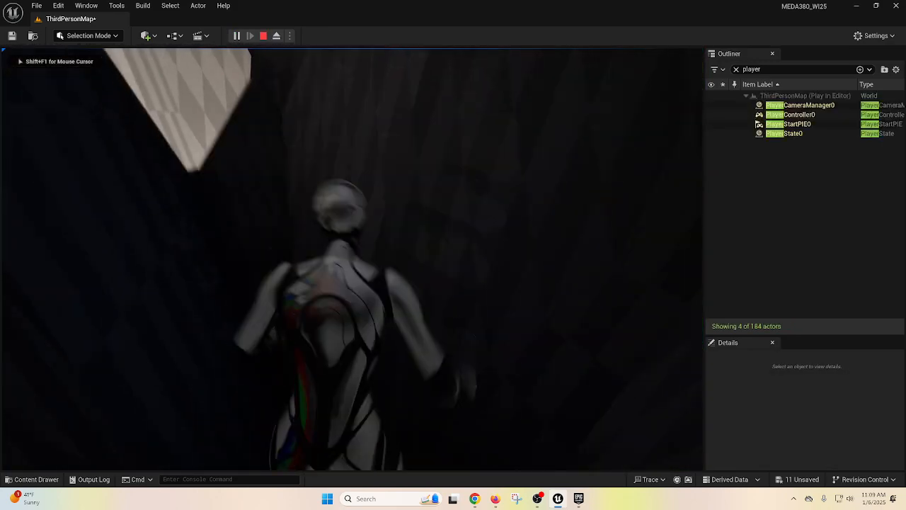
pyautogui.press('s')
pyautogui.press('w')
pyautogui.press('s')
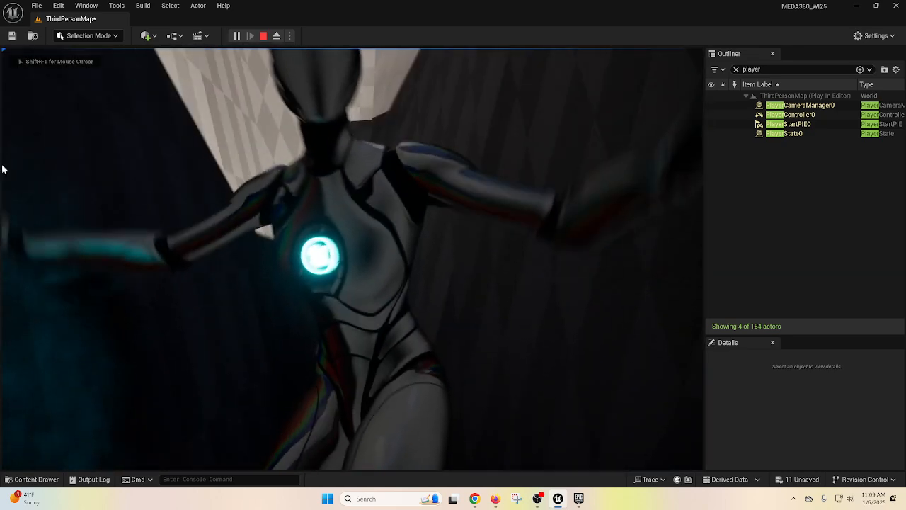
pyautogui.press('Escape')
# Fly the camera around the canyon and mountains, then undo twice to restore the PlayerStart and flatten the sculpting.
pyautogui.moveTo(358, 267); pyautogui.dragTo(355, 256, button='right')
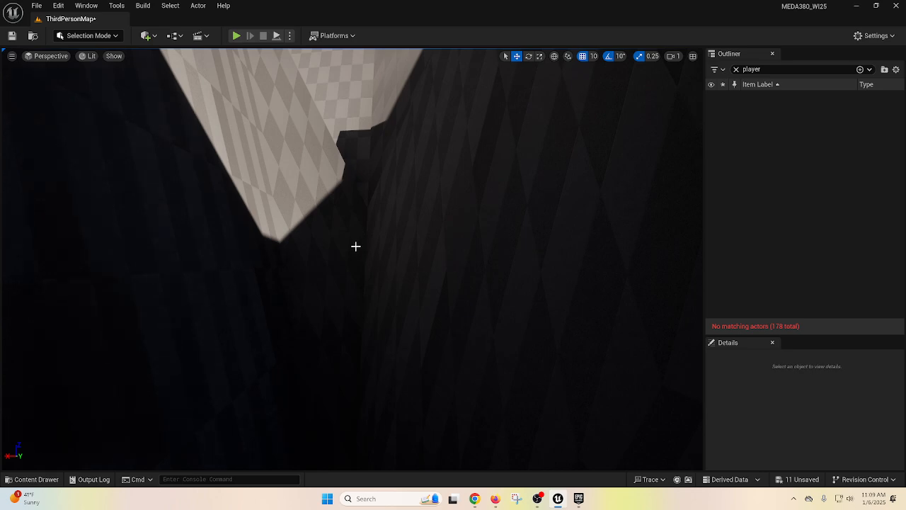
pyautogui.press('w')
pyautogui.moveTo(356, 257); pyautogui.dragTo(319, 189, button='right')
pyautogui.press('w')
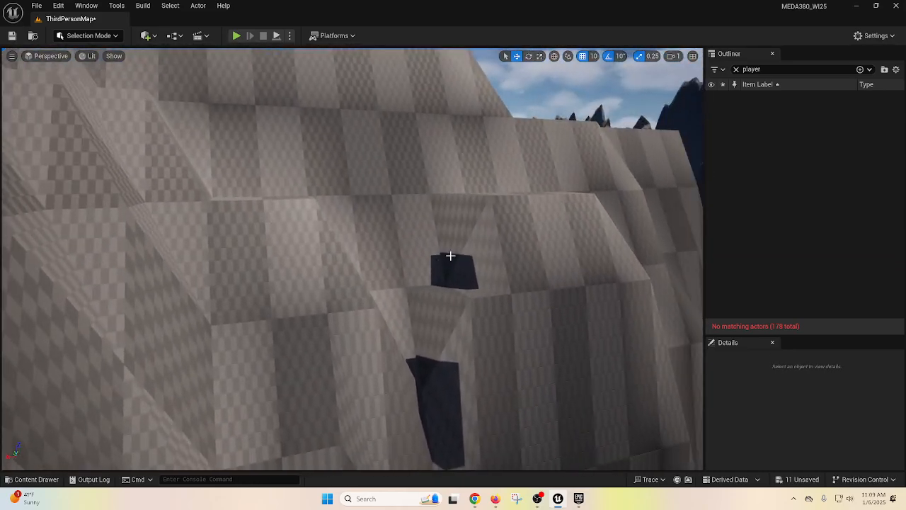
pyautogui.moveTo(459, 268); pyautogui.dragTo(473, 279, button='right')
pyautogui.press('e')
pyautogui.moveTo(438, 277); pyautogui.dragTo(265, 179, button='right')
pyautogui.press('w')
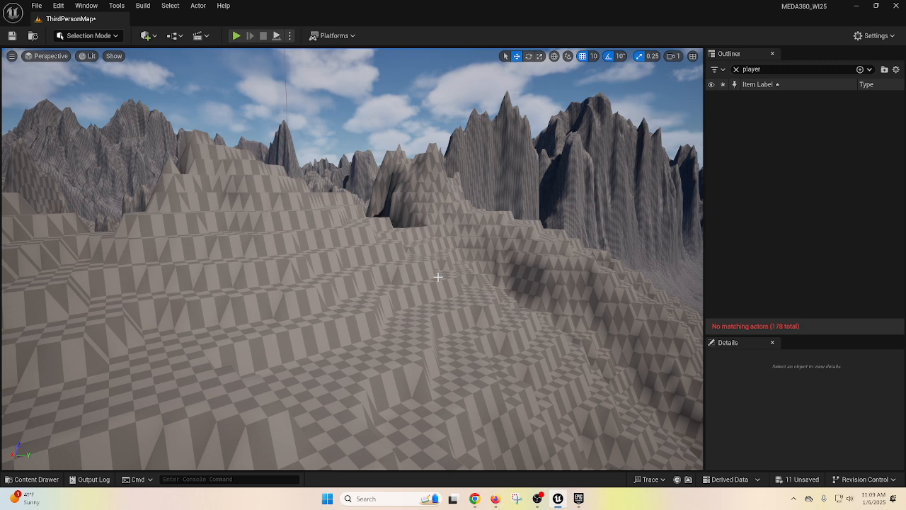
pyautogui.hotkey('ctrl', 'z')
pyautogui.hotkey('ctrl', 'z')
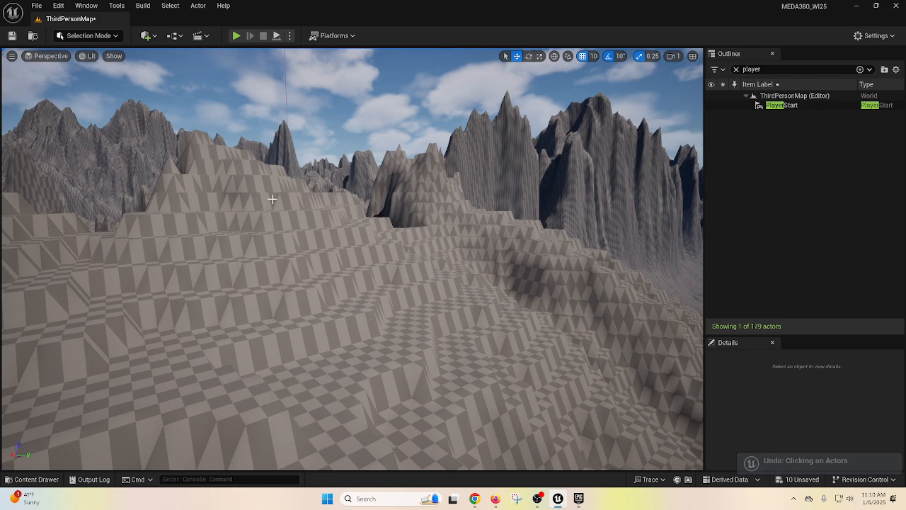
pyautogui.hotkey('ctrl', 'z')
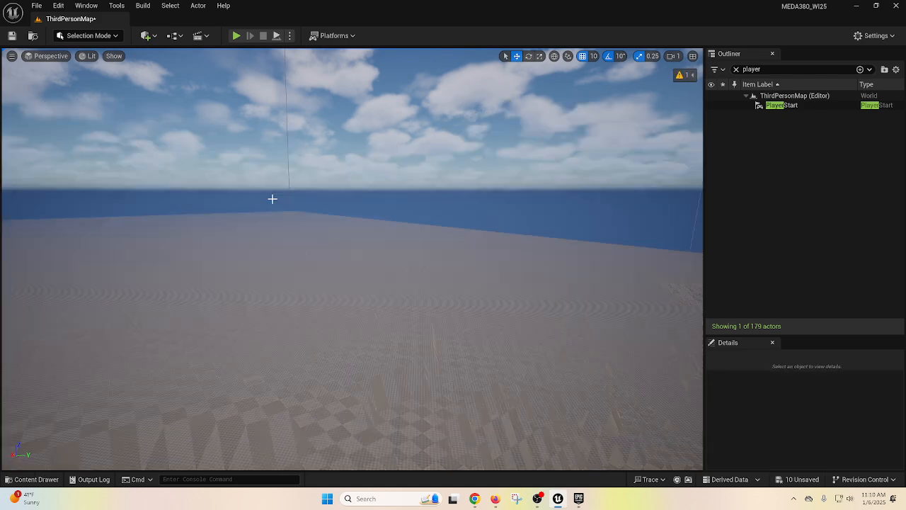
# Send the crash report, restart the editor, and restore all auto-saved packages.
pyautogui.hotkey('alt', 'Tab')
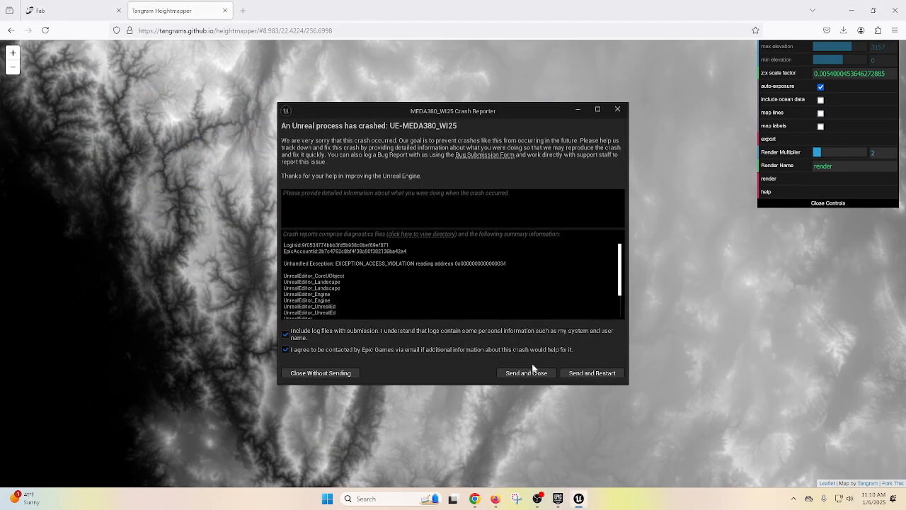
pyautogui.click(567, 375)
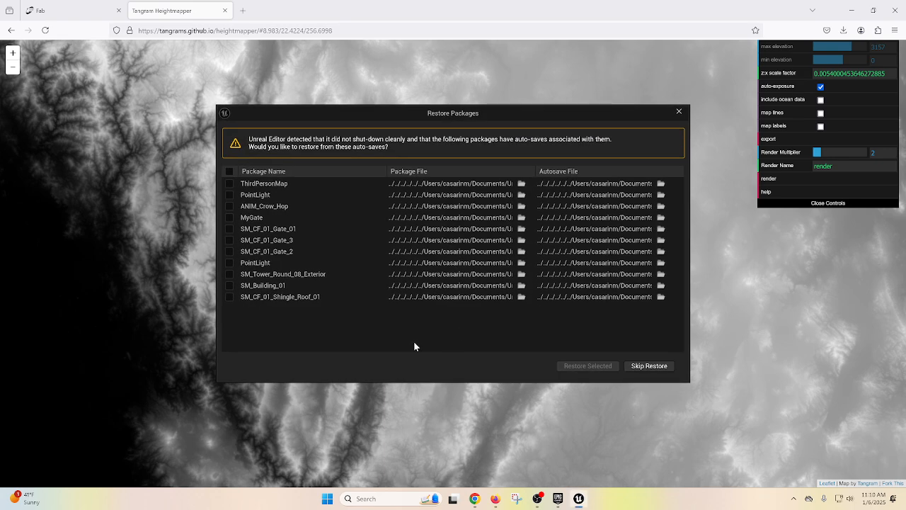
pyautogui.click(229, 171)
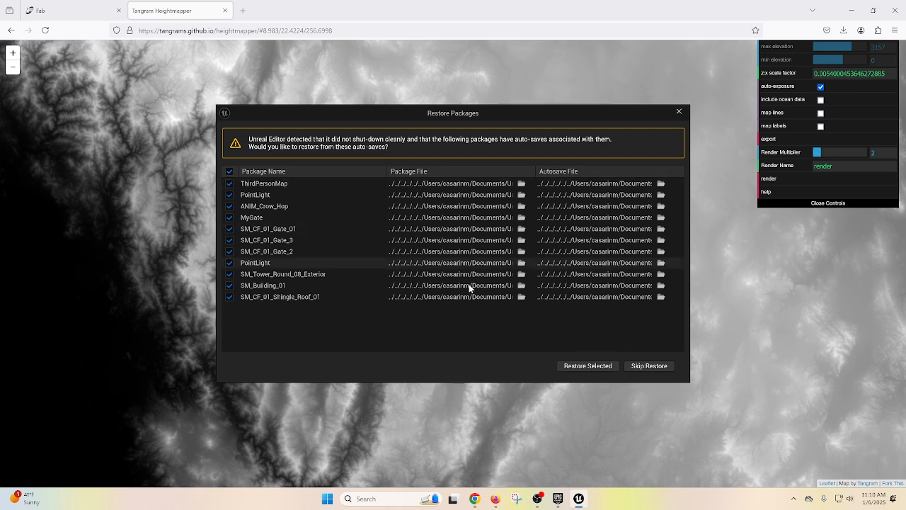
pyautogui.click(588, 366)
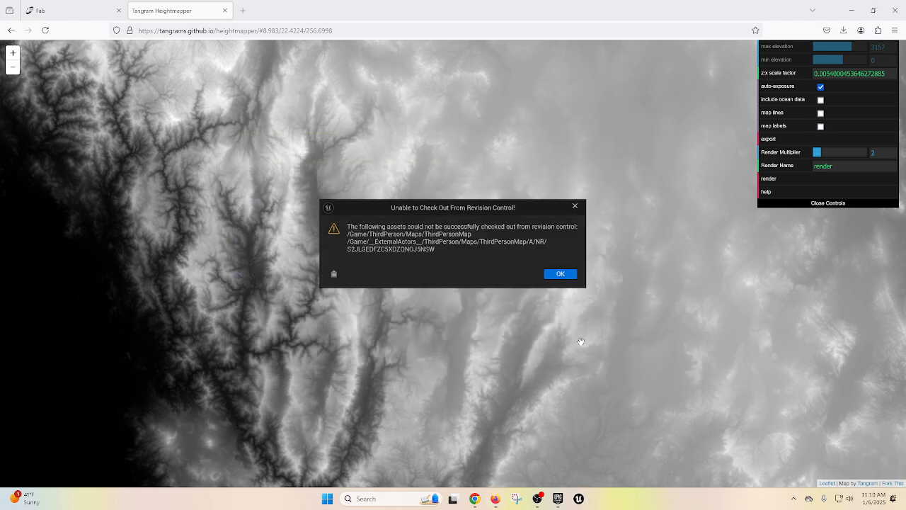
pyautogui.click(560, 273)
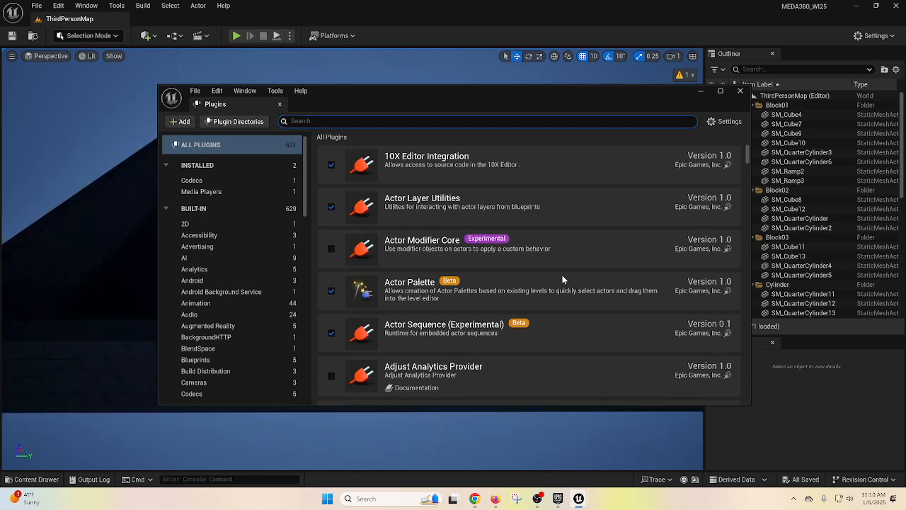
# Close the Plugins and Content Browser windows and tilt the view up toward the mountains.
pyautogui.click(741, 91)
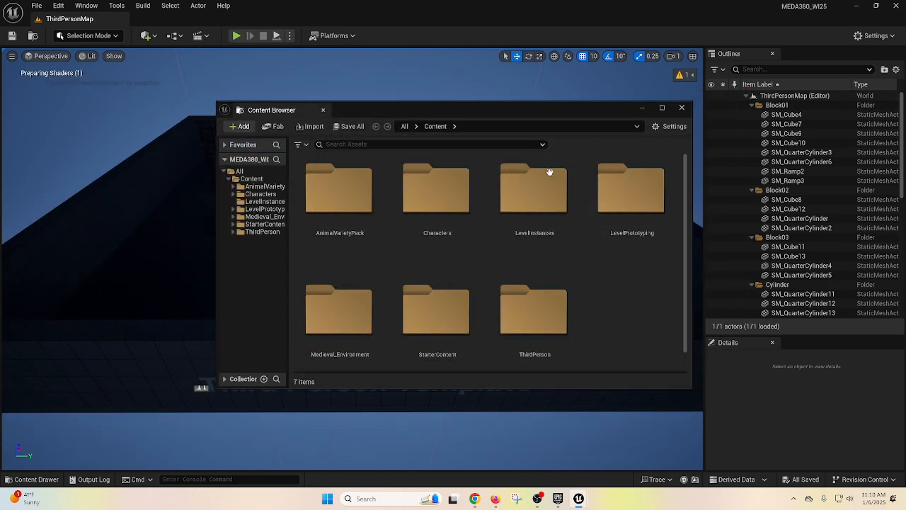
pyautogui.click(683, 109)
pyautogui.scroll(-6, 430, 222)
pyautogui.moveTo(427, 225); pyautogui.dragTo(452, 129, button='right')
# In the Outliner, select LandscapeRegion_0_0 through the last LandscapeStreamingProxy, 122 pieces in all.
pyautogui.press('e')
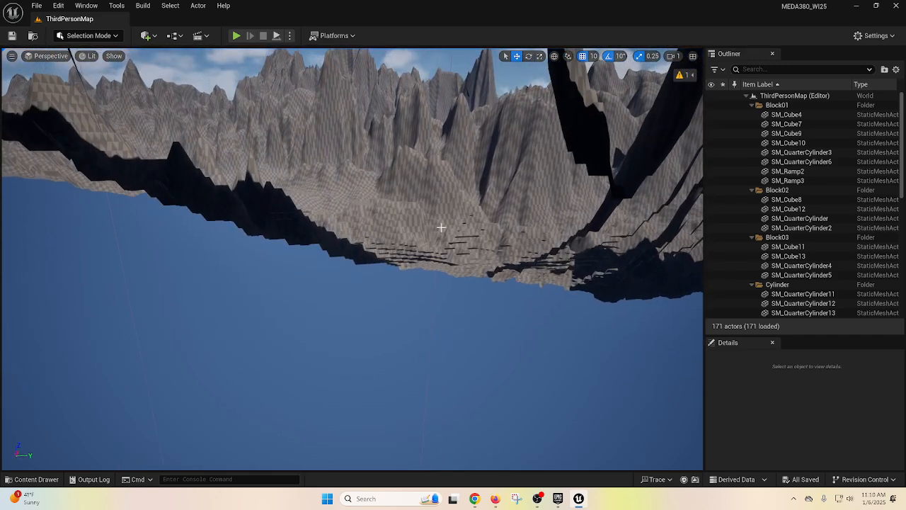
pyautogui.click(525, 135)
pyautogui.scroll(-3, 793, 181)
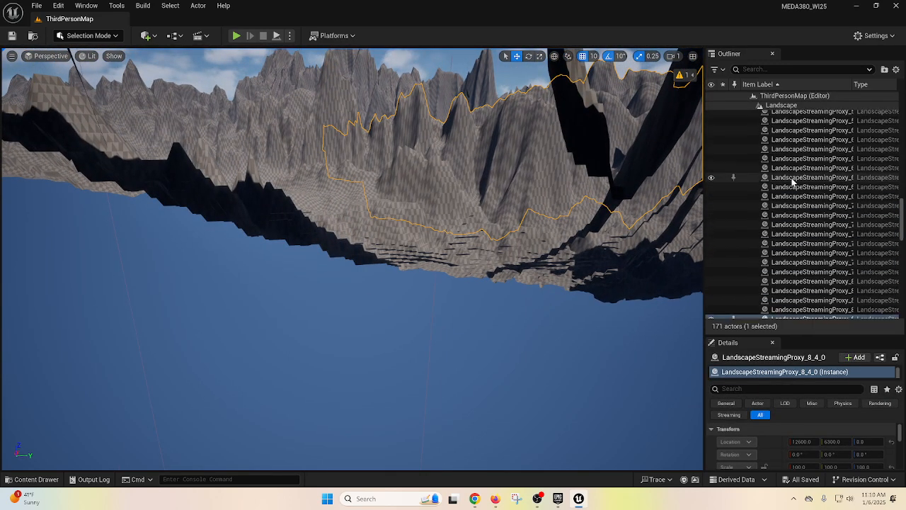
pyautogui.scroll(-2, 793, 181)
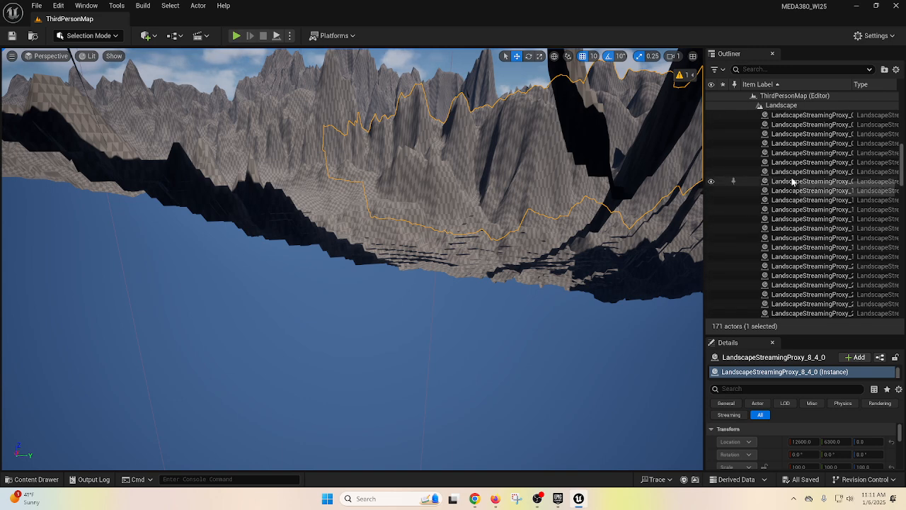
pyautogui.scroll(5, 792, 181)
pyautogui.click(801, 188)
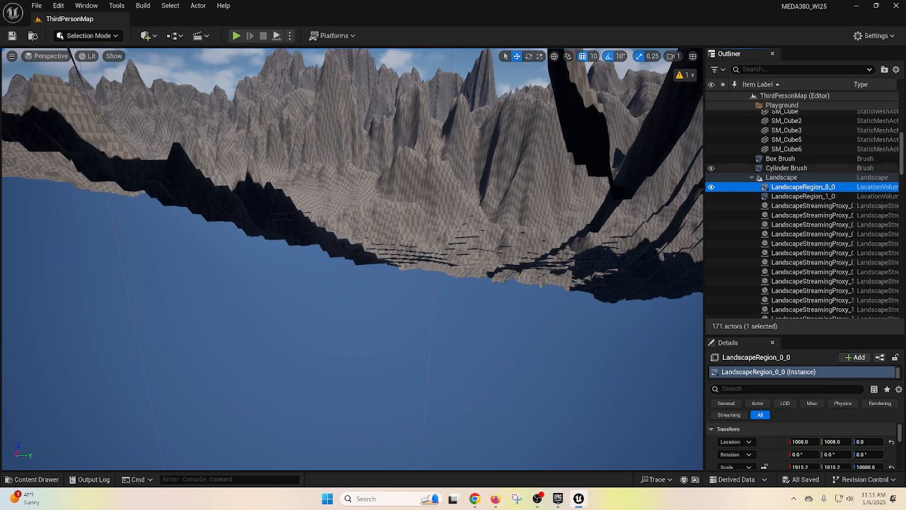
pyautogui.moveTo(902, 169); pyautogui.dragTo(904, 303)
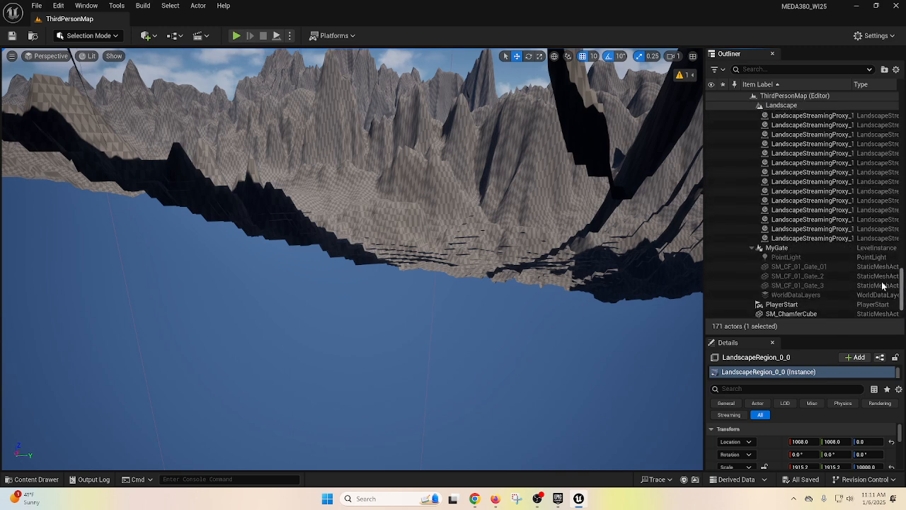
pyautogui.keyDown('shift'); pyautogui.click(831, 238); pyautogui.keyUp('shift')
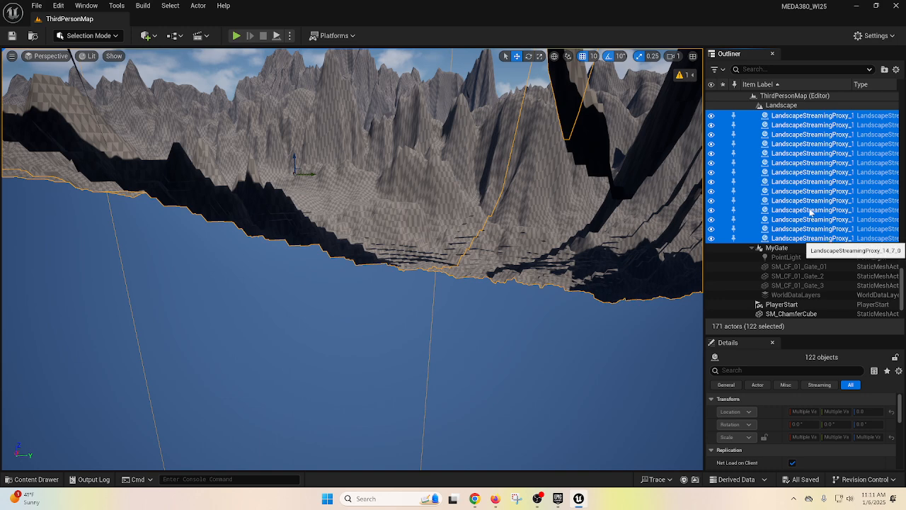
# Delete the 122 streaming proxies and the old Landscape actor.
pyautogui.press('Delete')
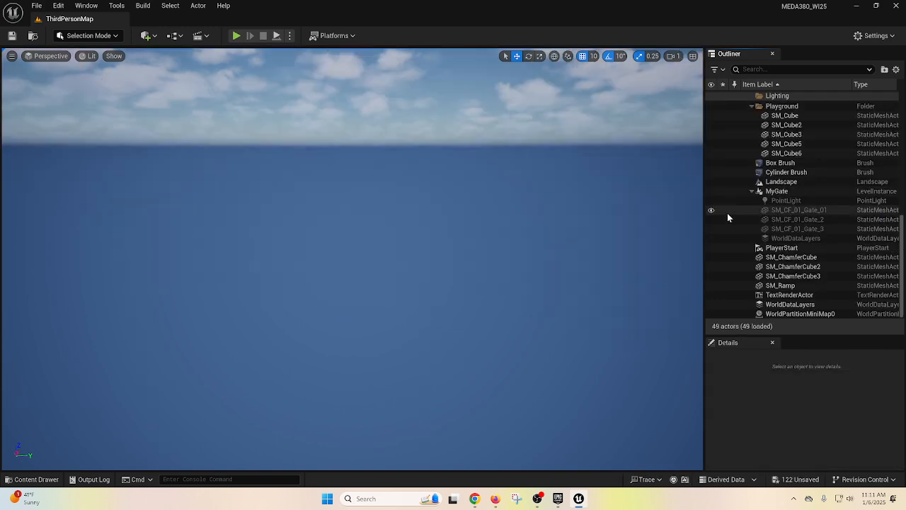
pyautogui.click(814, 183)
pyautogui.press('Delete')
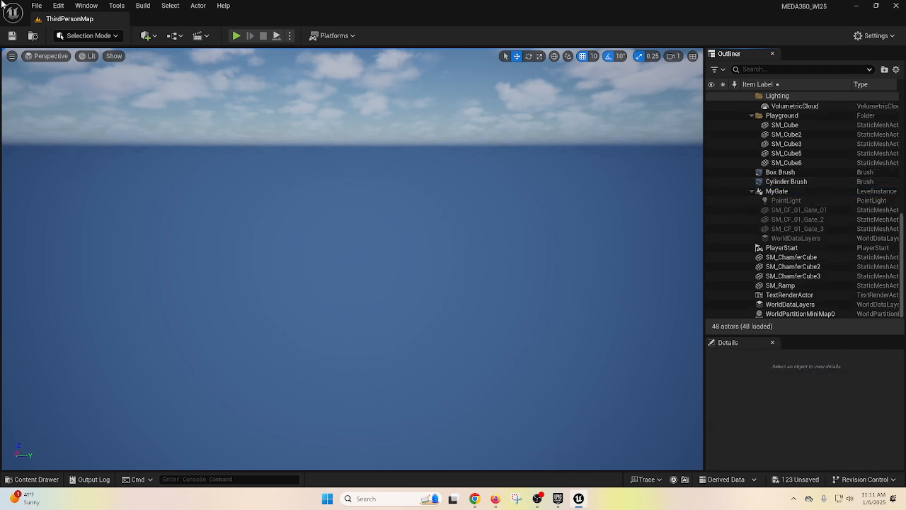
# In Landscape Mode, choose Import from File and load the downloaded heightmapper PNG.
pyautogui.click(88, 36)
pyautogui.click(90, 62)
pyautogui.click(117, 149)
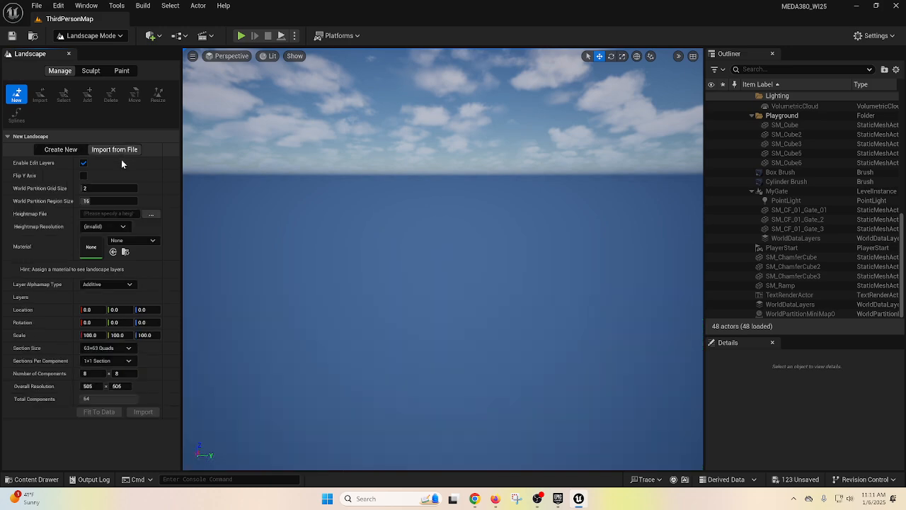
pyautogui.click(152, 216)
pyautogui.click(145, 83)
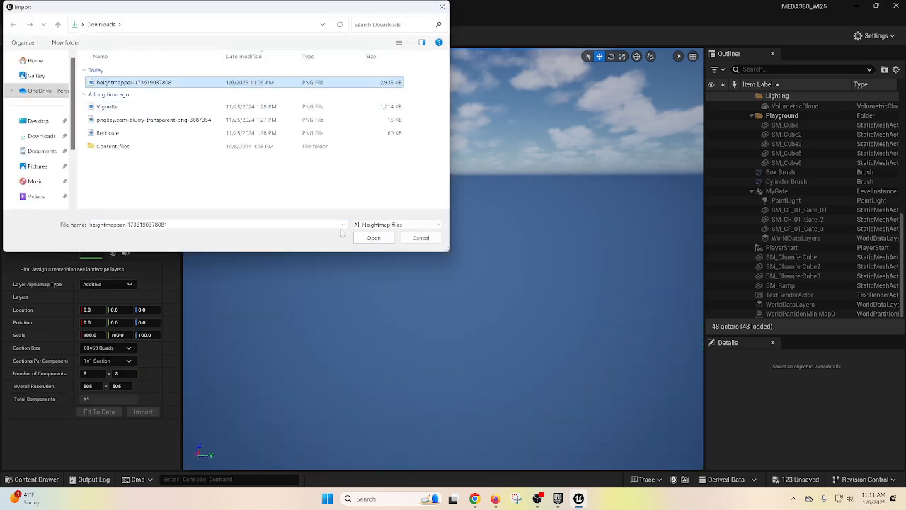
pyautogui.click(373, 238)
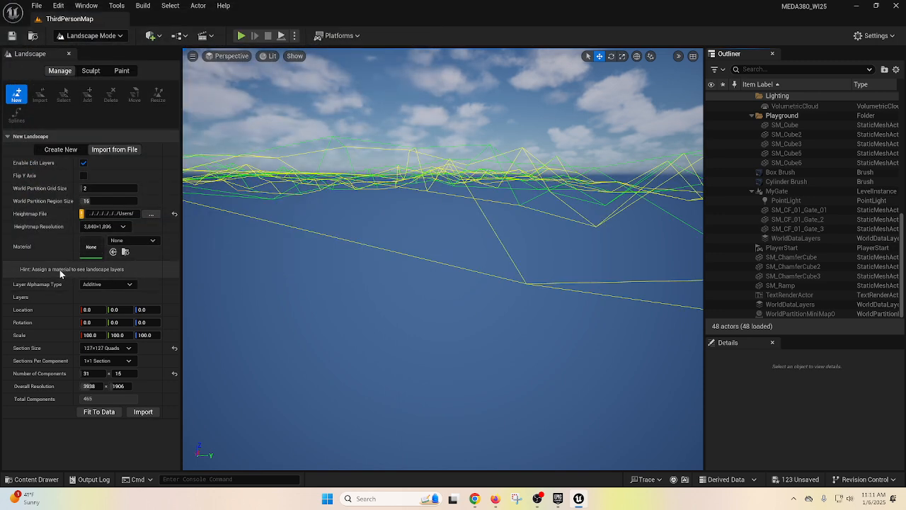
# Enter trial import scale values of 200, 200 and 10 for X, Y and Z.
pyautogui.click(89, 335)
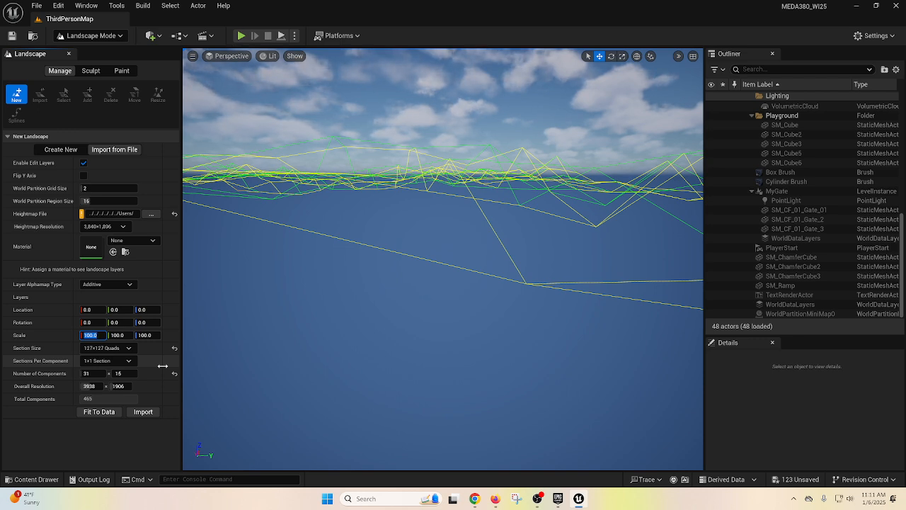
pyautogui.write('200')
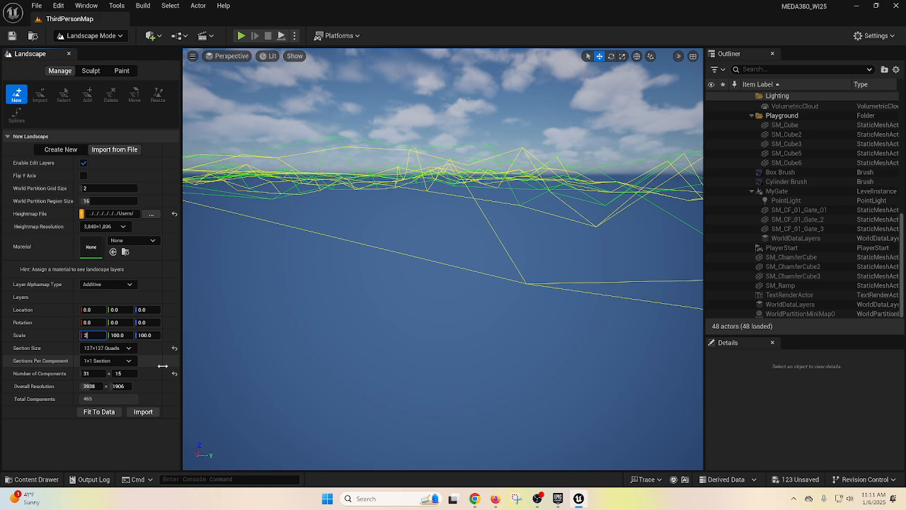
pyautogui.click(115, 335)
pyautogui.write('20')
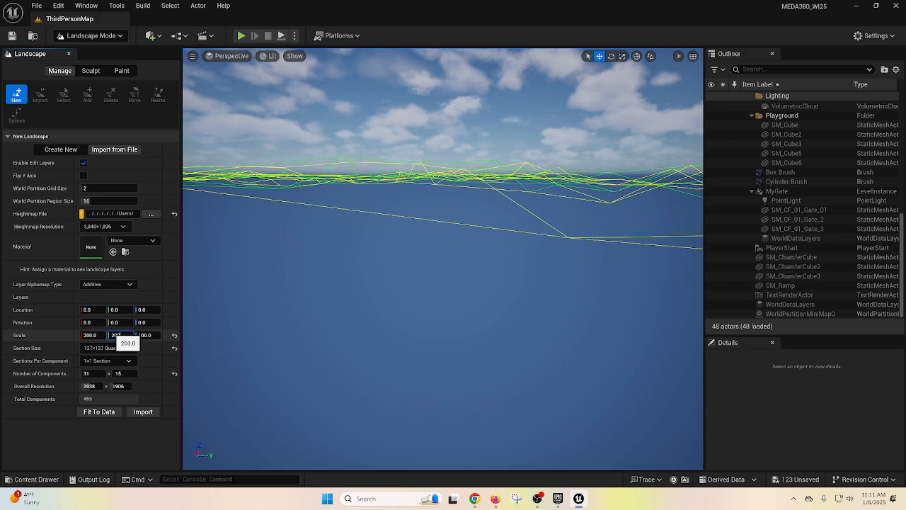
pyautogui.write('0')
pyautogui.click(154, 335)
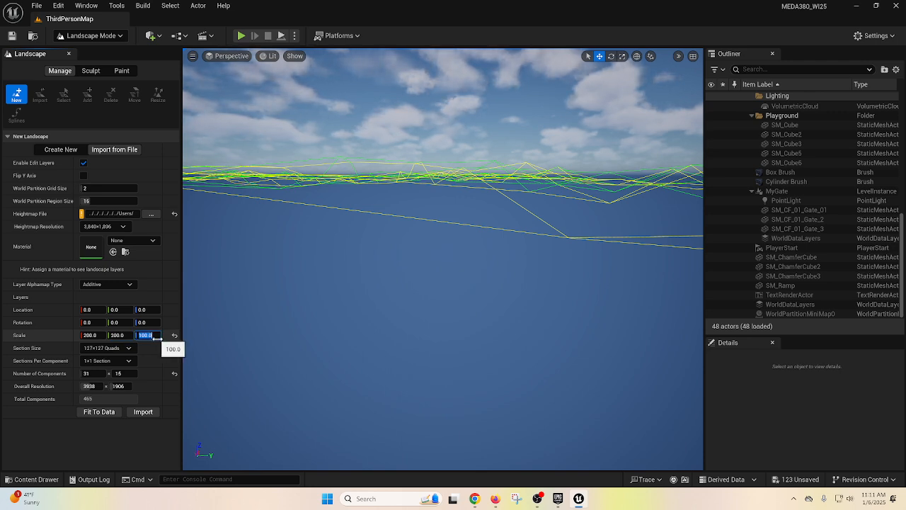
pyautogui.write('10')
pyautogui.click(118, 335)
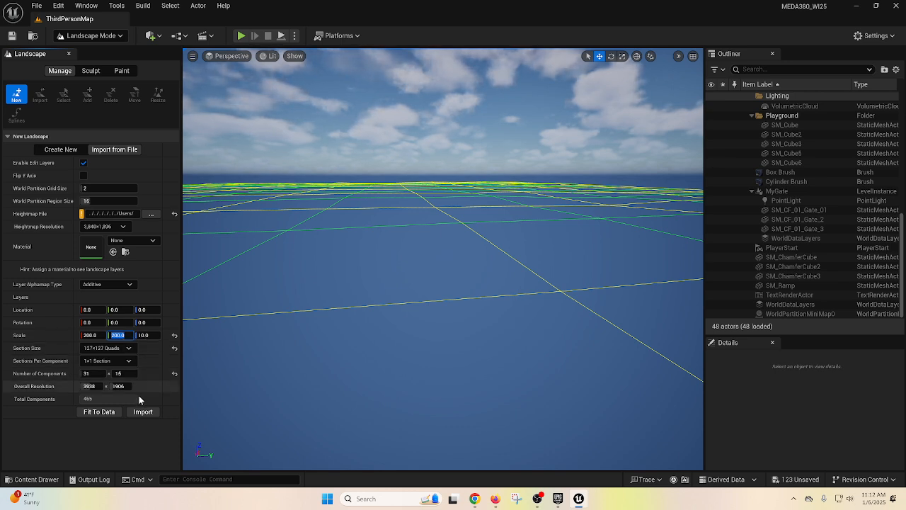
# Replace the scale with X 100, Y 100 and Z 5.
pyautogui.click(90, 335)
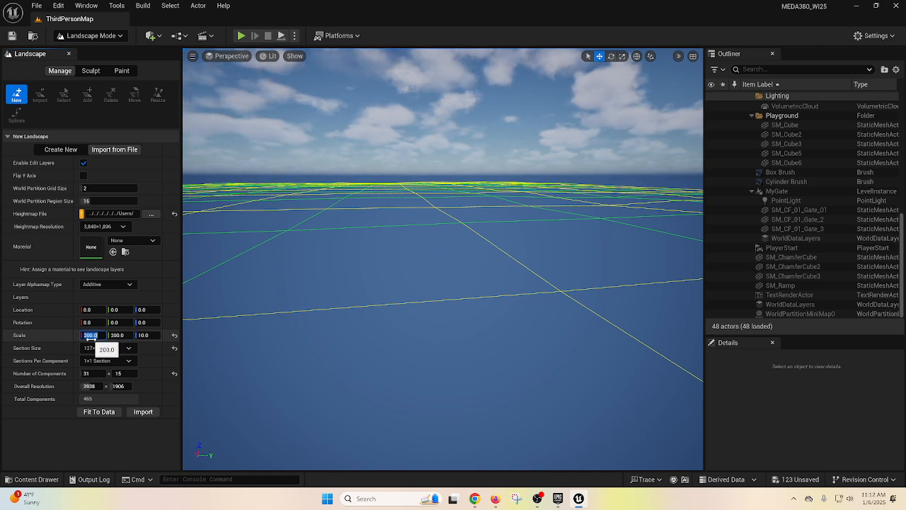
pyautogui.write('100')
pyautogui.press('Tab')
pyautogui.write('100')
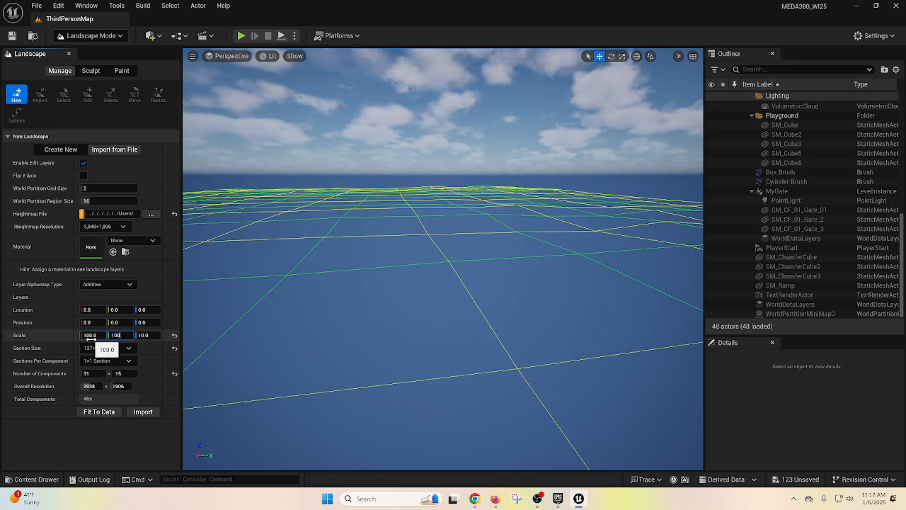
pyautogui.press('Tab')
pyautogui.write('5')
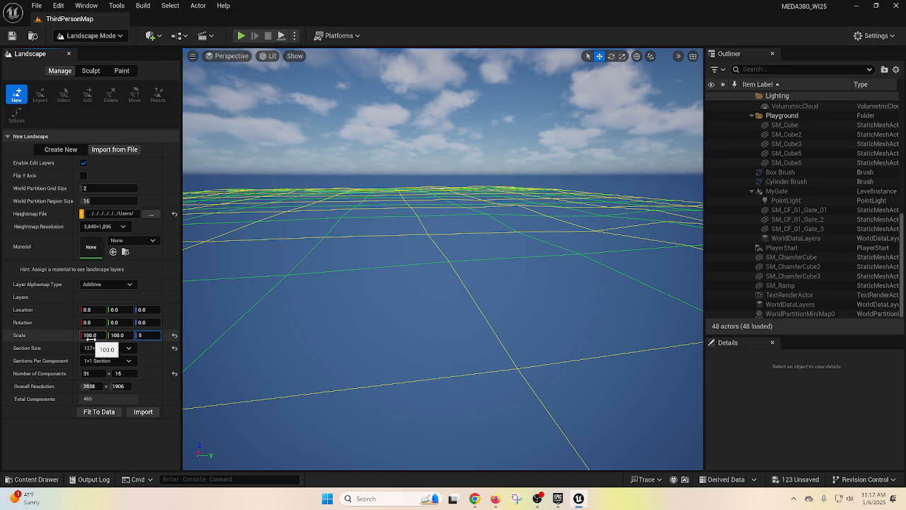
pyautogui.click(90, 337)
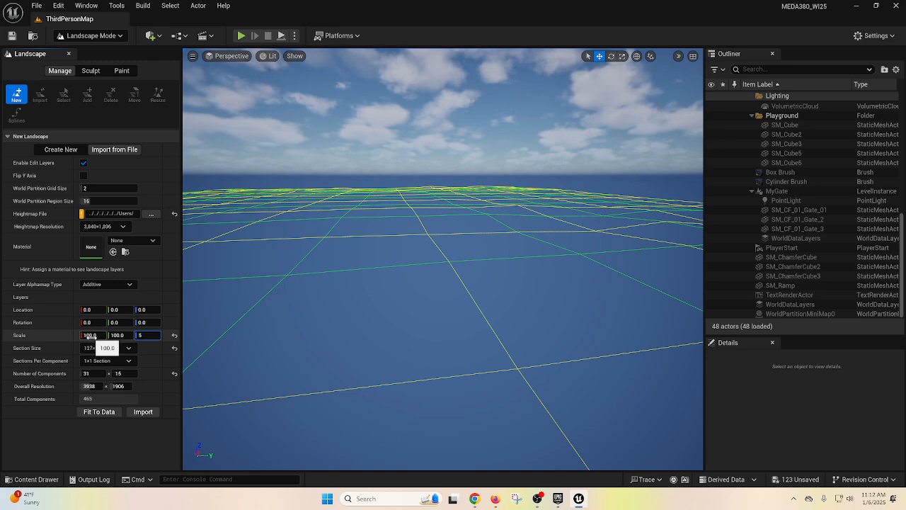
# Import the heightmap at 100×100×5 scale and fly over the resulting terrain.
pyautogui.click(143, 413)
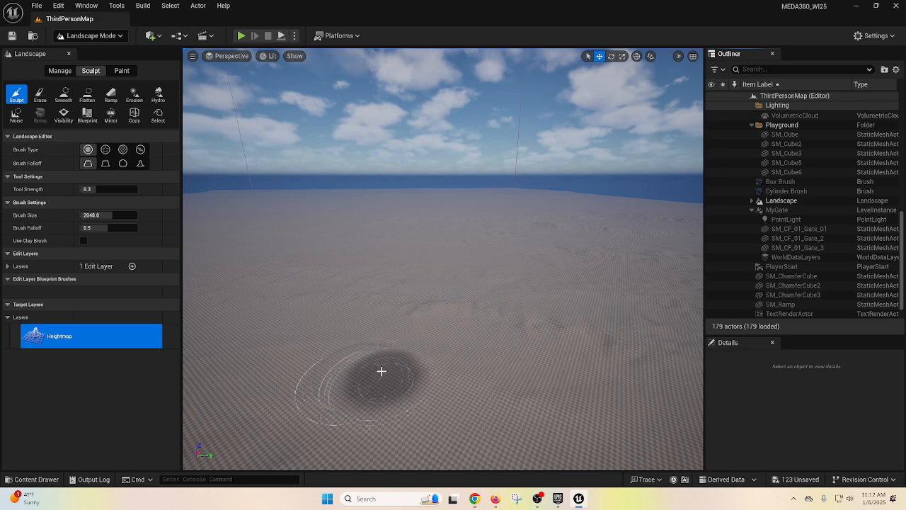
pyautogui.moveTo(381, 373)
pyautogui.mouseDown(button='right')
pyautogui.moveTo(432, 354)
pyautogui.moveTo(488, 369)
pyautogui.moveTo(531, 403)
pyautogui.moveTo(414, 405)
pyautogui.moveTo(389, 422)
pyautogui.moveTo(333, 407)
pyautogui.moveTo(297, 393)
pyautogui.moveTo(269, 348)
pyautogui.moveTo(297, 376)
pyautogui.moveTo(339, 368)
pyautogui.moveTo(354, 344)
pyautogui.moveTo(312, 338)
pyautogui.moveTo(322, 338)
pyautogui.mouseUp(button='right')
pyautogui.press('w')
# Return to Selection Mode and fly the camera over the playground walls.
pyautogui.click(92, 35)
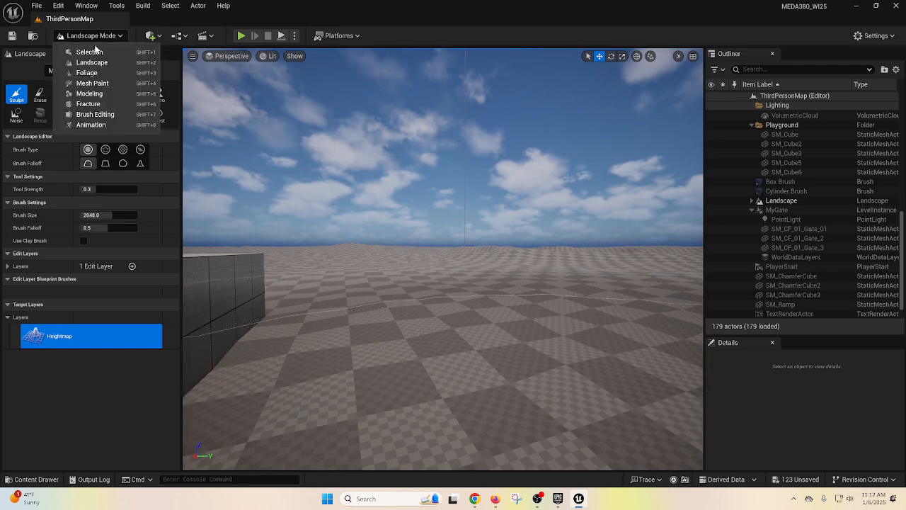
pyautogui.click(91, 51)
pyautogui.click(671, 56)
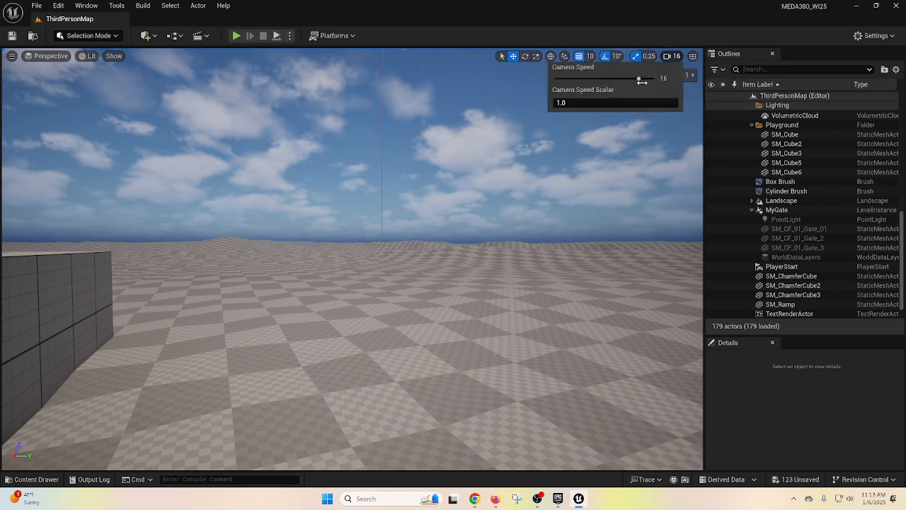
pyautogui.press('s')
pyautogui.moveTo(514, 189)
pyautogui.mouseDown(button='right')
pyautogui.moveTo(506, 245)
pyautogui.moveTo(500, 190)
pyautogui.mouseUp(button='right')
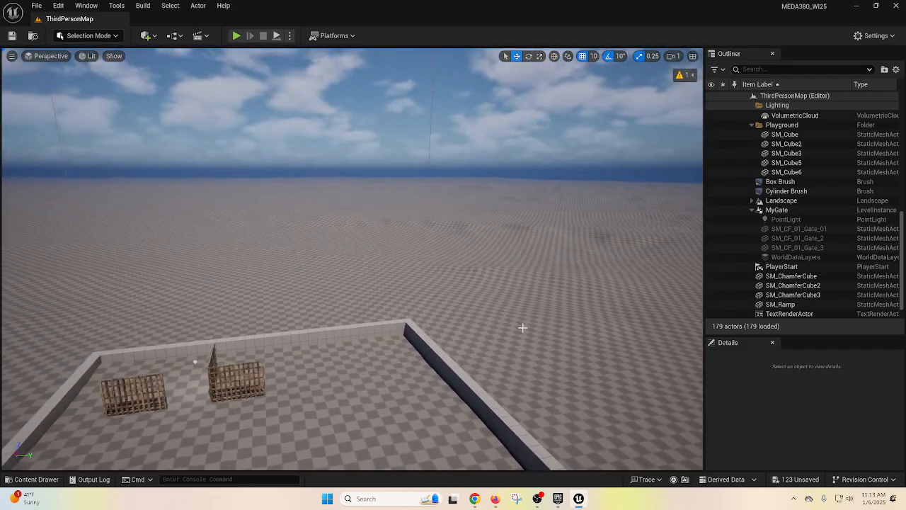
pyautogui.click(479, 318)
pyautogui.moveTo(480, 317)
pyautogui.mouseDown(button='right')
pyautogui.moveTo(538, 297)
pyautogui.moveTo(492, 323)
pyautogui.mouseUp(button='right')
pyautogui.press('d')
# Playtest the level, running and jumping the character, then stop.
pyautogui.hotkey('alt', 'p')
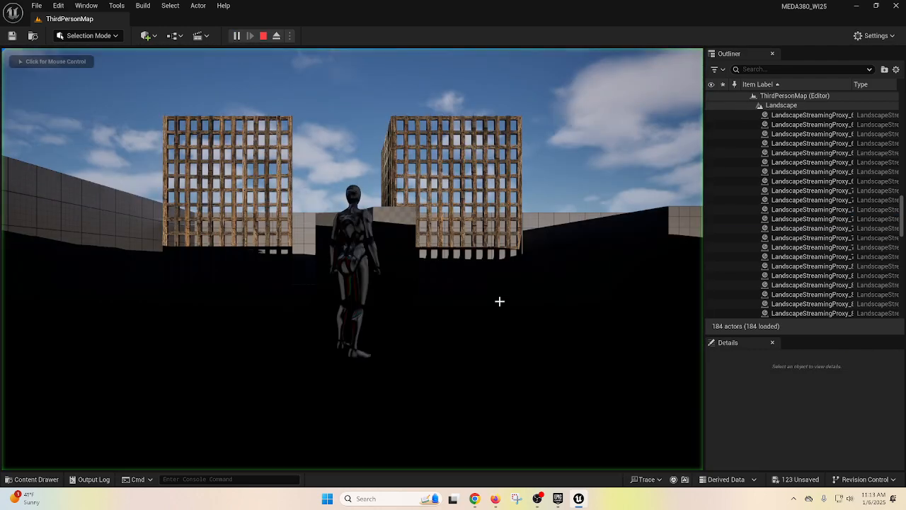
pyautogui.press('w')
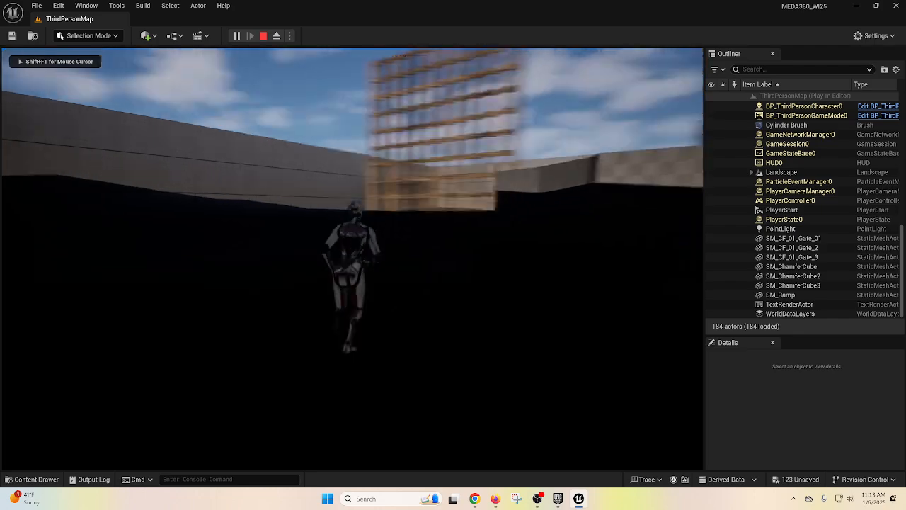
pyautogui.press('space')
pyautogui.hotkey('shift', 'F1')
pyautogui.press('Escape')
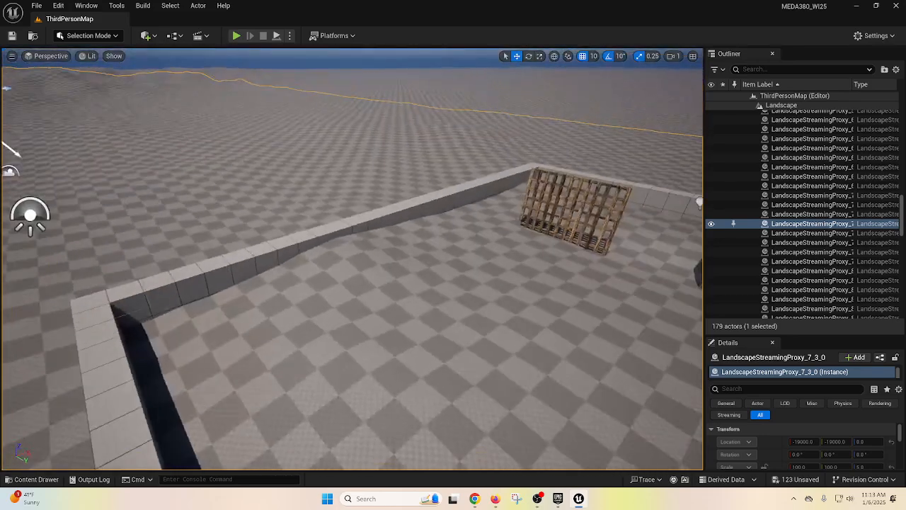
# Lift the PlayerStart from beneath the landscape to above the terrain.
pyautogui.press('w')
pyautogui.moveTo(283, 431); pyautogui.dragTo(283, 431, button='right')
pyautogui.click(283, 431)
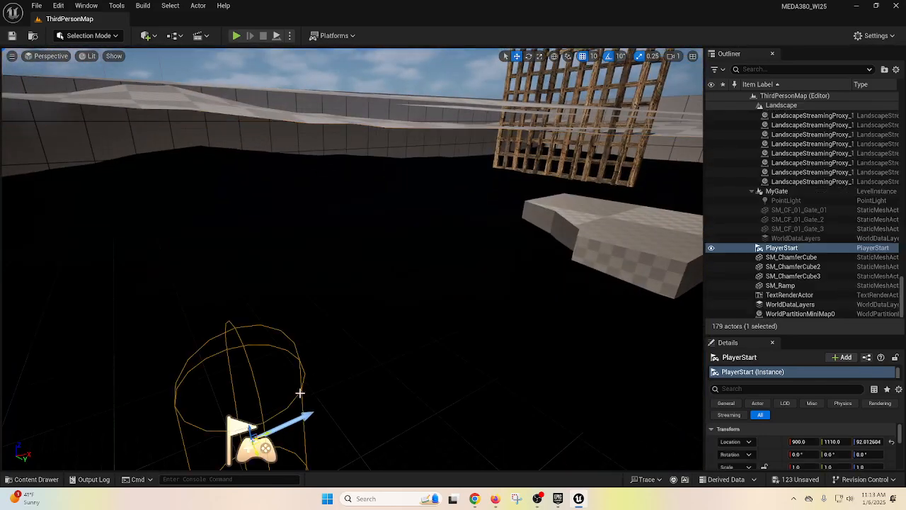
pyautogui.moveTo(249, 427); pyautogui.dragTo(255, 87)
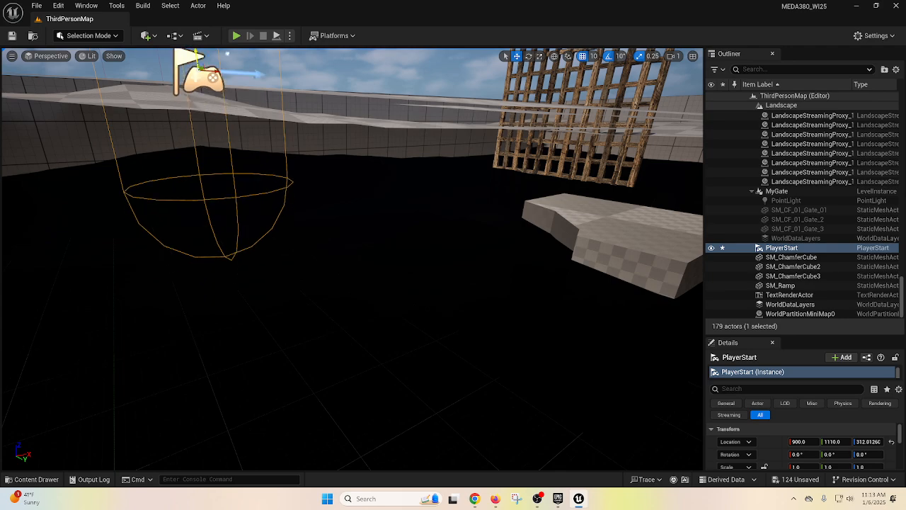
pyautogui.scroll(-8, 255, 87)
pyautogui.scroll(2, 325, 219)
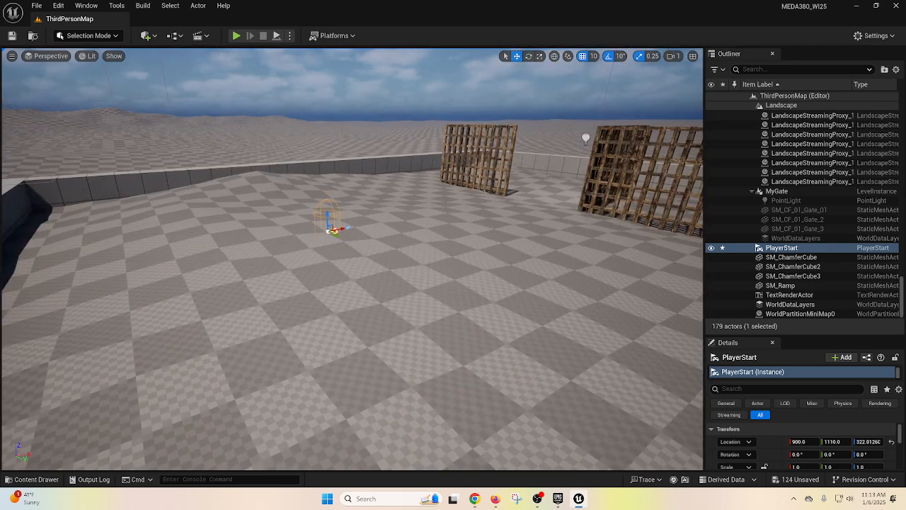
pyautogui.moveTo(331, 213); pyautogui.dragTo(332, 156)
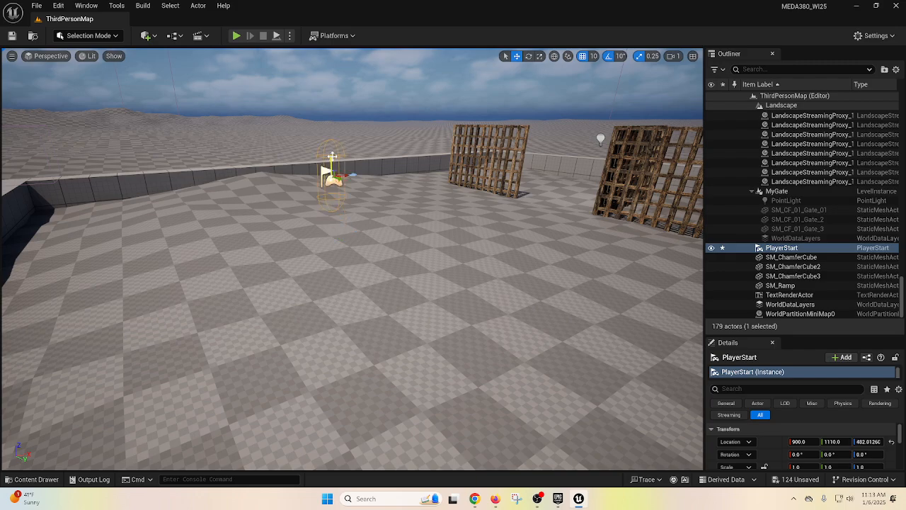
# Playtest again from the raised spawn, running and jumping over the wall.
pyautogui.hotkey('alt', 'p')
pyautogui.press('w')
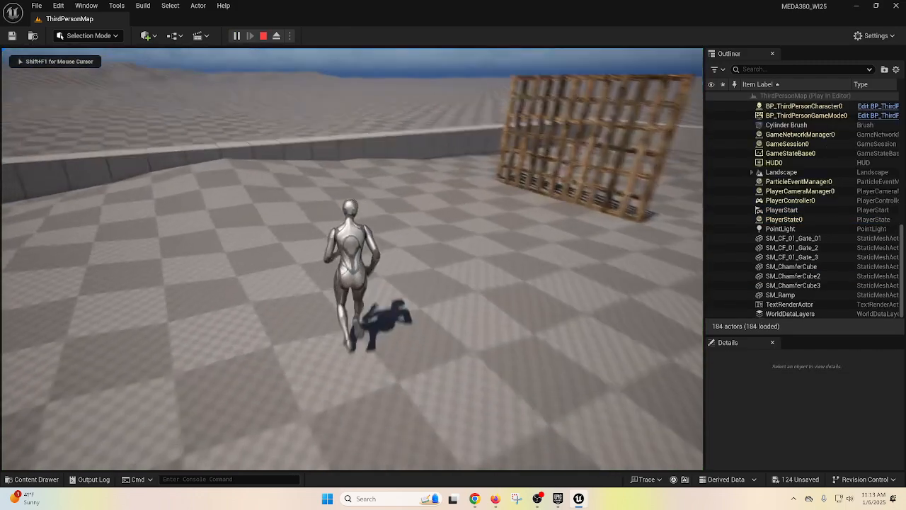
pyautogui.press('space')
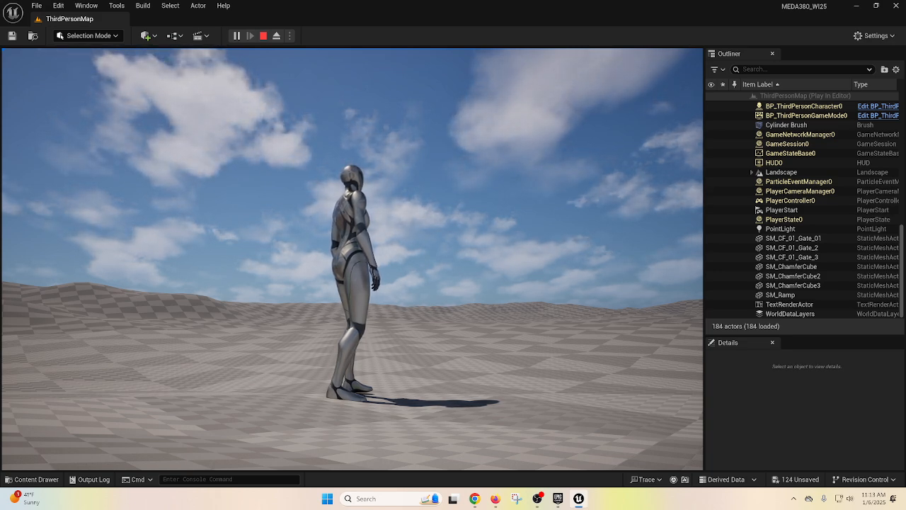
# Stop the playtest, view the landscape from above, and open the editor modes list.
pyautogui.press('Escape')
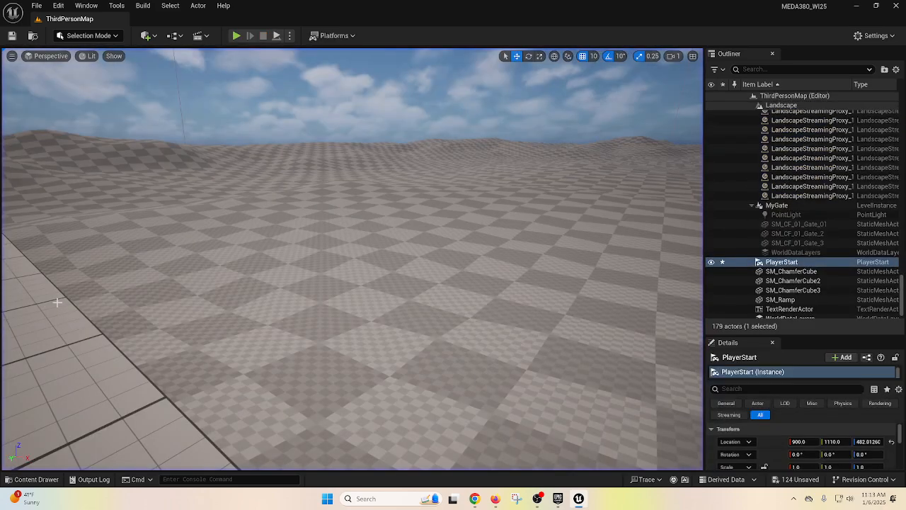
pyautogui.press('s')
pyautogui.moveTo(352, 259); pyautogui.dragTo(190, 265, button='right')
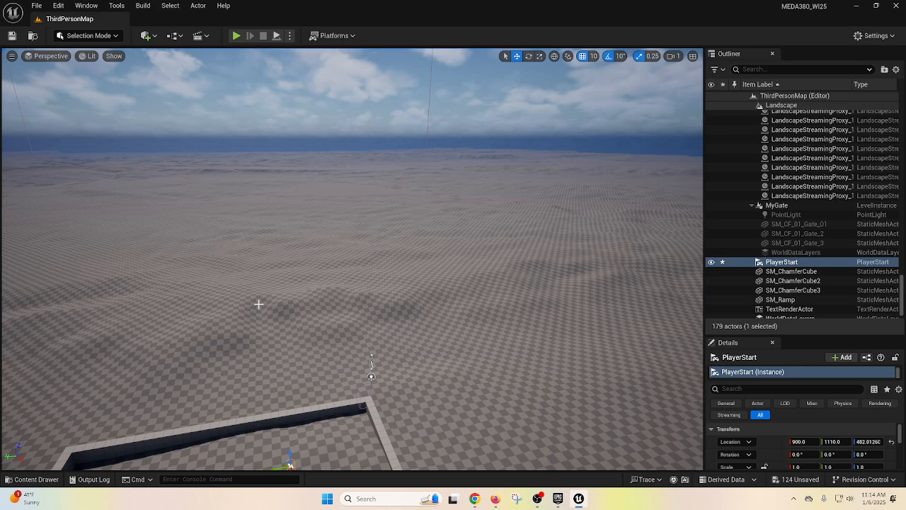
pyautogui.click(84, 36)
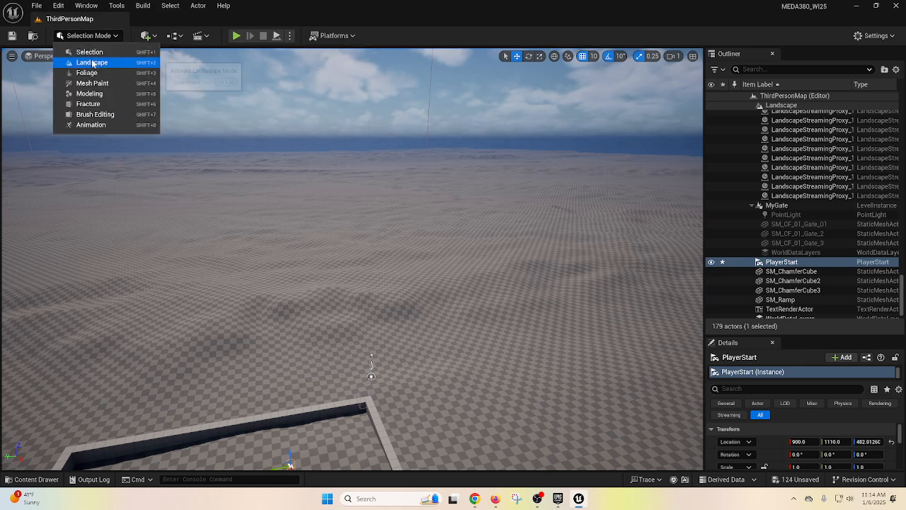
# Switch to Landscape Mode, sculpt a trial mound, and undo it.
pyautogui.click(92, 63)
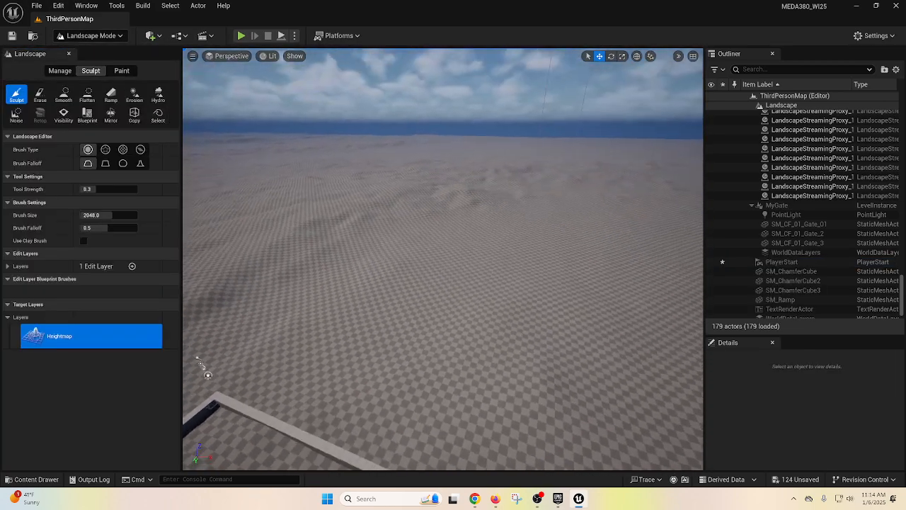
pyautogui.moveTo(443, 259); pyautogui.dragTo(456, 289, button='right')
pyautogui.press('w')
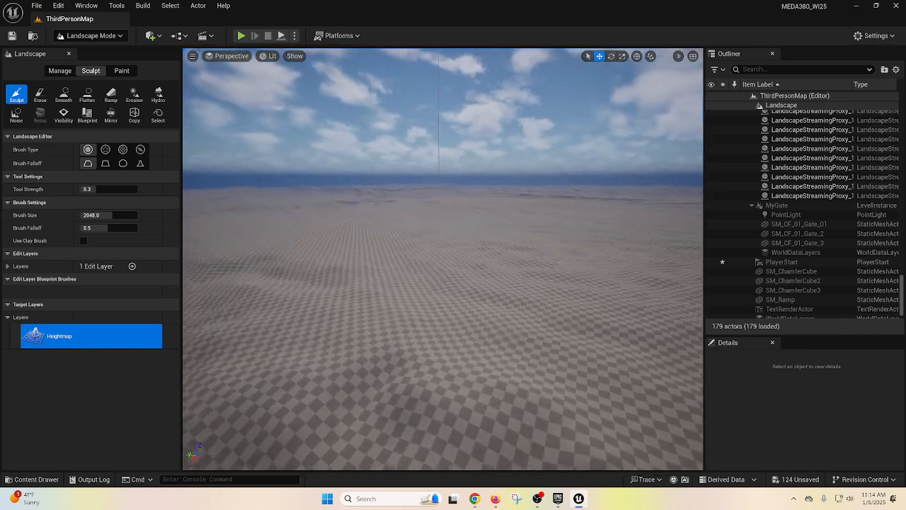
pyautogui.moveTo(385, 264)
pyautogui.mouseDown()
pyautogui.moveTo(439, 269)
pyautogui.moveTo(453, 290)
pyautogui.moveTo(437, 272)
pyautogui.moveTo(494, 272)
pyautogui.moveTo(463, 259)
pyautogui.moveTo(425, 282)
pyautogui.moveTo(463, 250)
pyautogui.moveTo(556, 271)
pyautogui.moveTo(366, 257)
pyautogui.moveTo(444, 260)
pyautogui.moveTo(389, 259)
pyautogui.moveTo(431, 280)
pyautogui.moveTo(463, 245)
pyautogui.moveTo(427, 265)
pyautogui.moveTo(411, 300)
pyautogui.mouseUp()
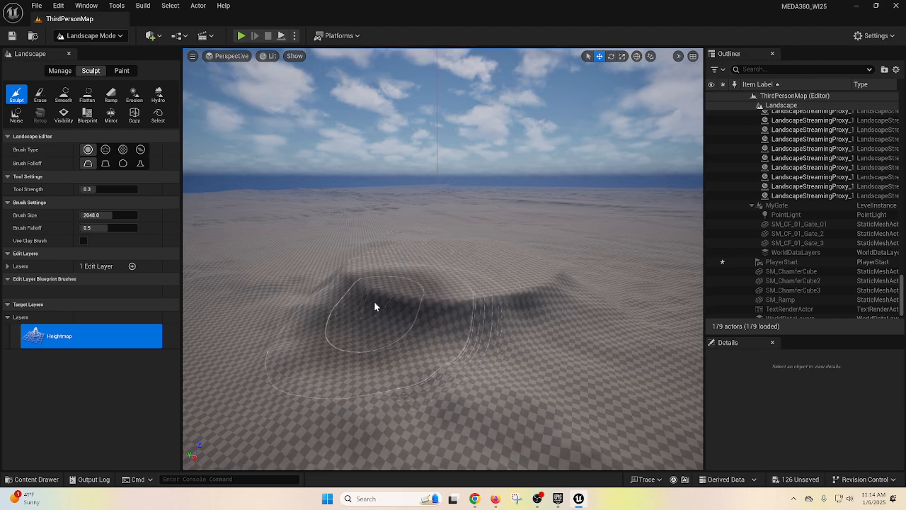
pyautogui.hotkey('ctrl', 'z')
pyautogui.hotkey('ctrl', 'z')
pyautogui.hotkey('ctrl', 'z')
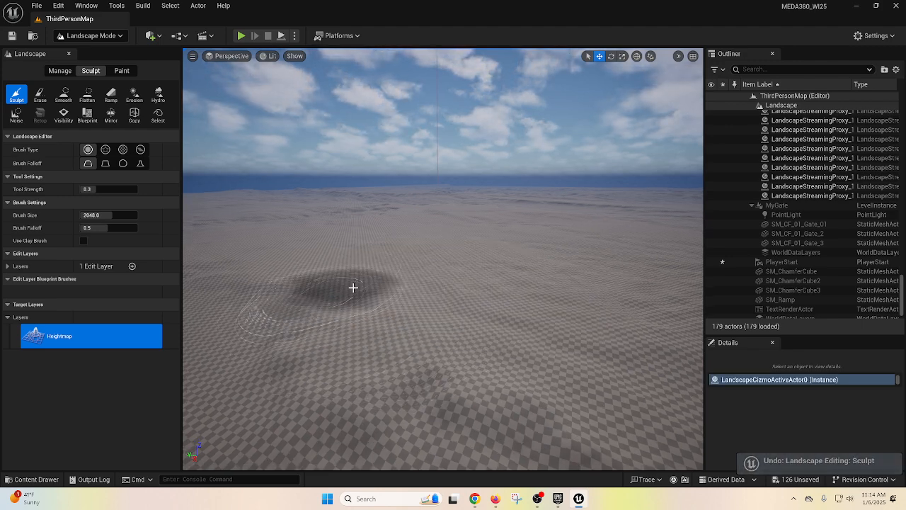
# Sculpt and undo a large mound, then raise a small mound beside the playground.
pyautogui.moveTo(396, 303)
pyautogui.mouseDown(button='right')
pyautogui.moveTo(397, 365)
pyautogui.moveTo(414, 353)
pyautogui.mouseUp(button='right')
pyautogui.moveTo(438, 249)
pyautogui.mouseDown()
pyautogui.moveTo(500, 196)
pyautogui.moveTo(451, 194)
pyautogui.mouseUp()
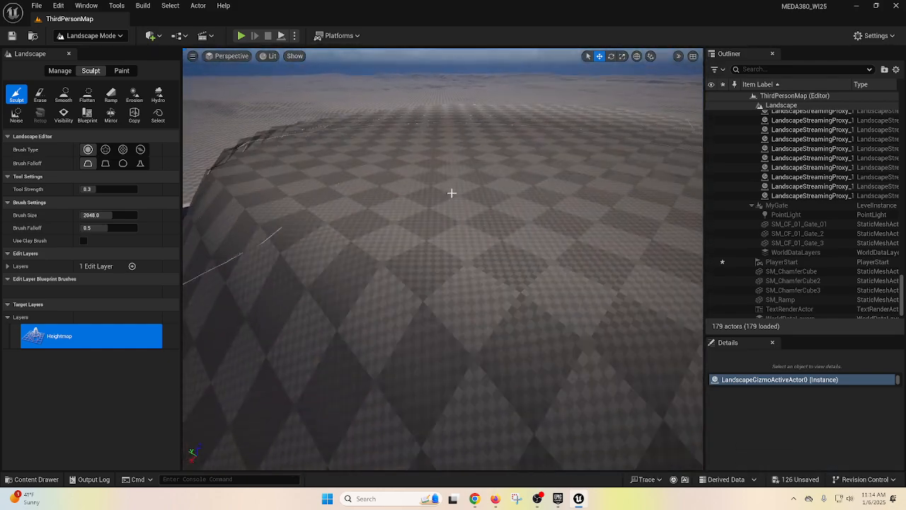
pyautogui.hotkey('ctrl', 'z')
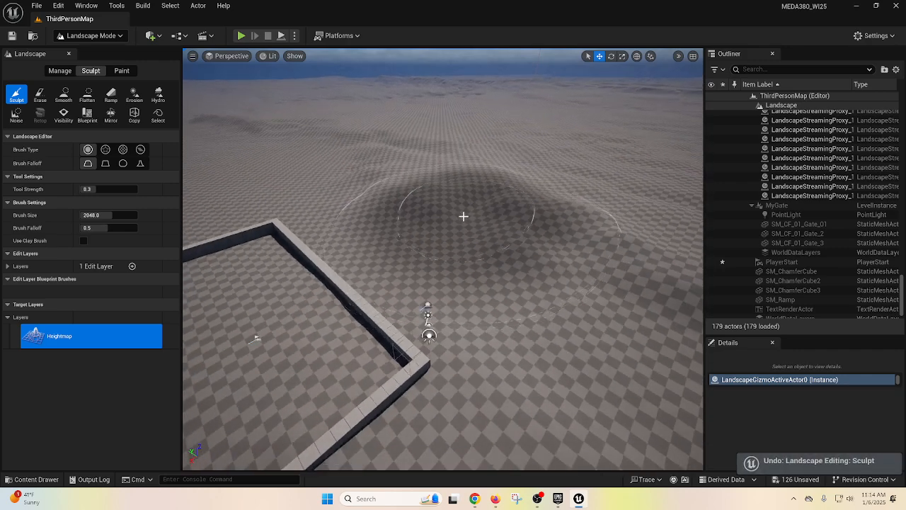
pyautogui.moveTo(464, 236); pyautogui.dragTo(464, 190, button='right')
pyautogui.press('s')
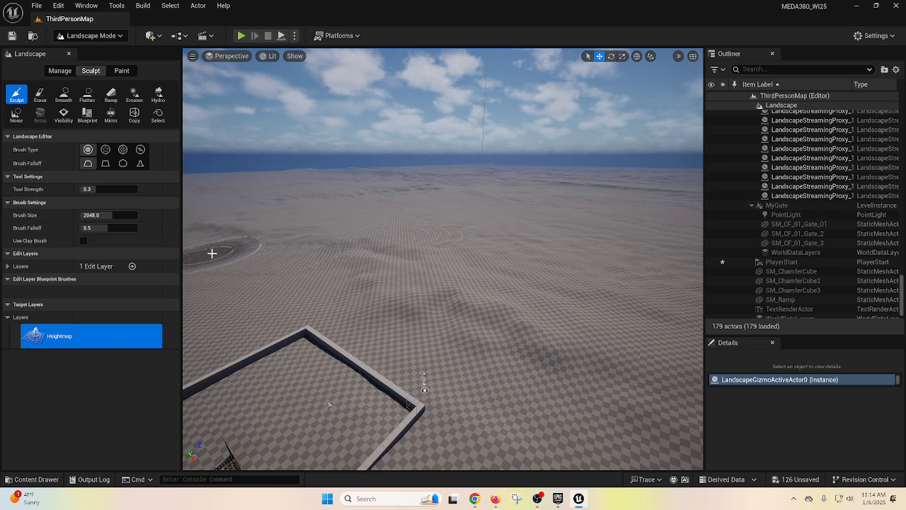
pyautogui.moveTo(213, 251); pyautogui.dragTo(216, 237)
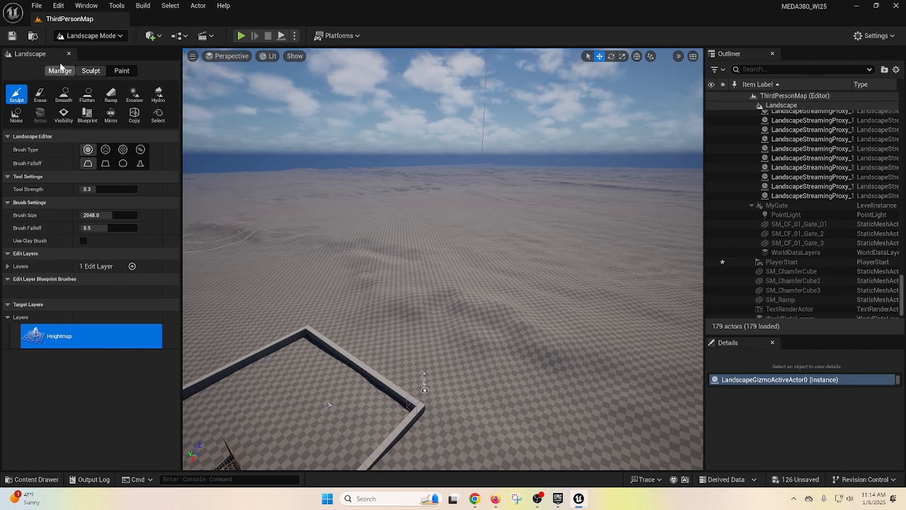
pyautogui.click(87, 115)
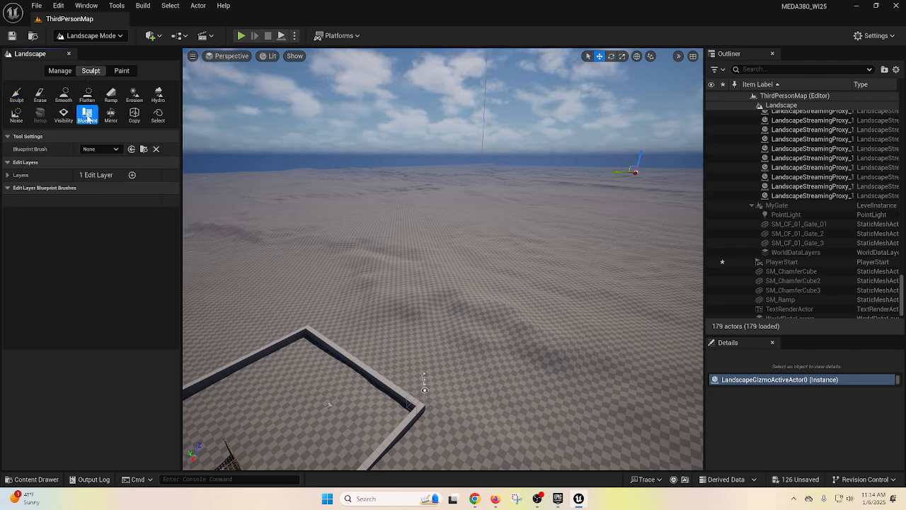
pyautogui.click(105, 149)
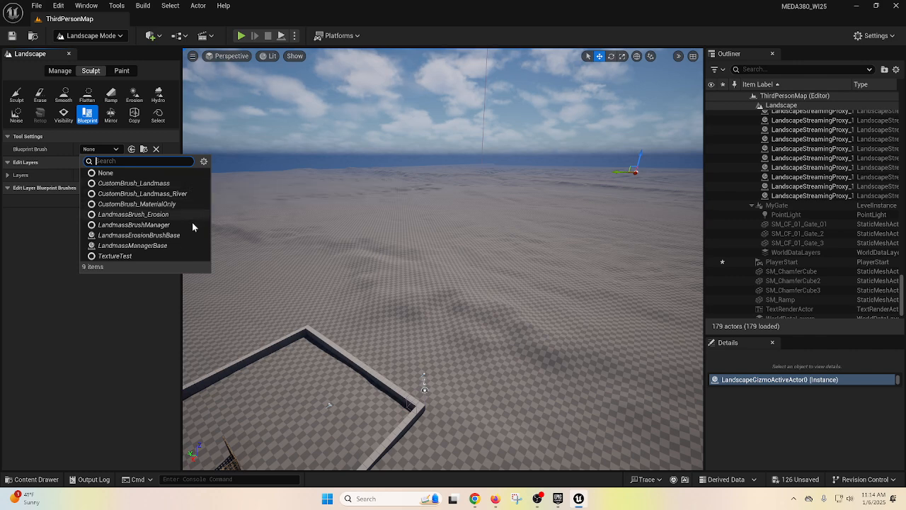
pyautogui.click(189, 184)
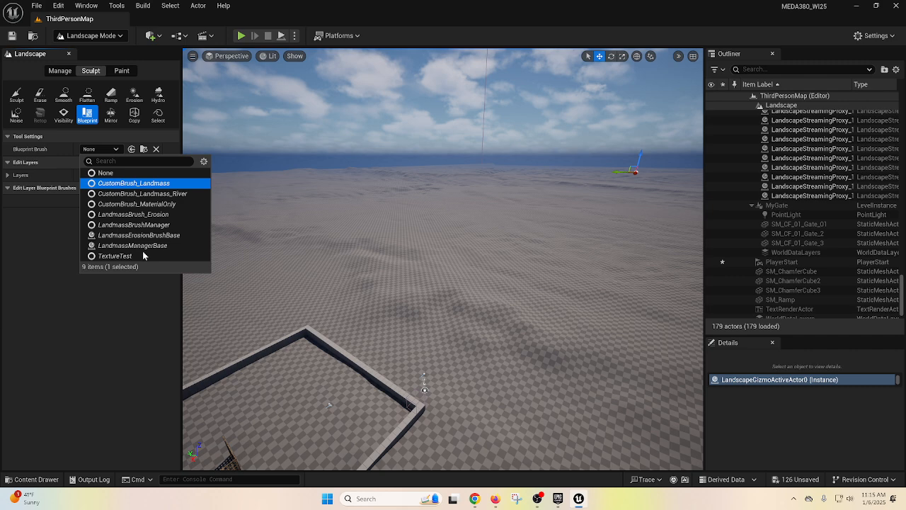
pyautogui.press('Return')
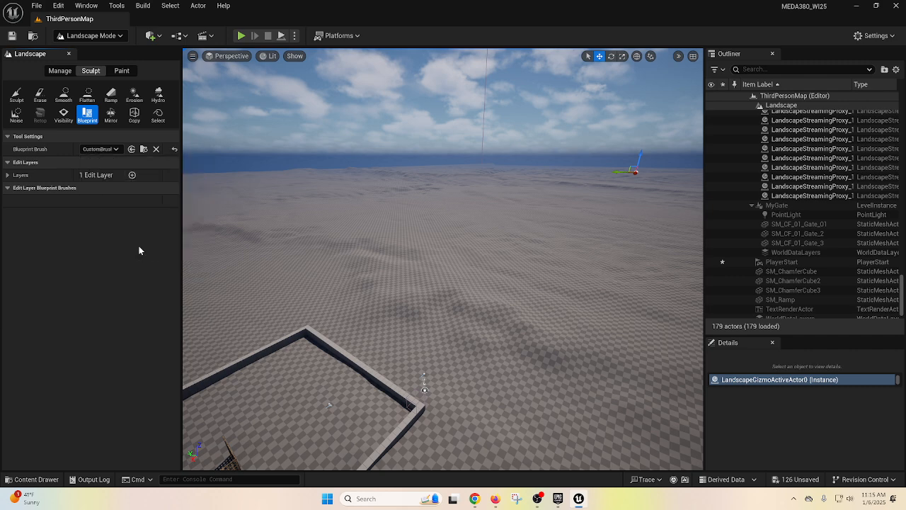
pyautogui.click(440, 236)
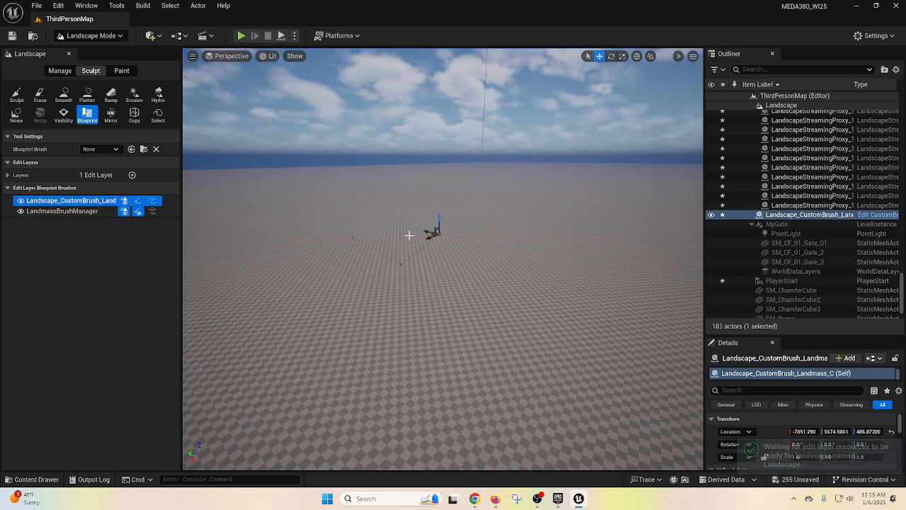
pyautogui.moveTo(409, 235)
pyautogui.mouseDown(button='right')
pyautogui.moveTo(408, 254)
pyautogui.moveTo(333, 252)
pyautogui.moveTo(411, 264)
pyautogui.mouseUp(button='right')
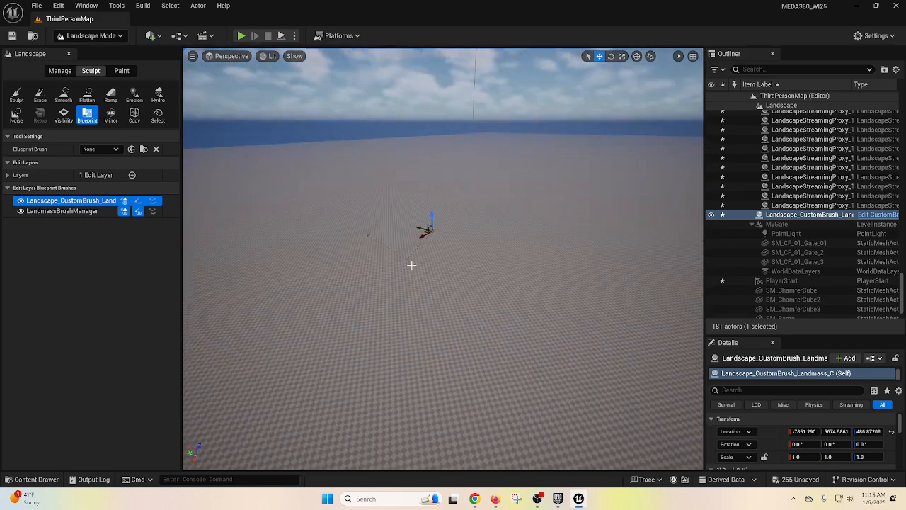
pyautogui.hotkey('ctrl', 'z')
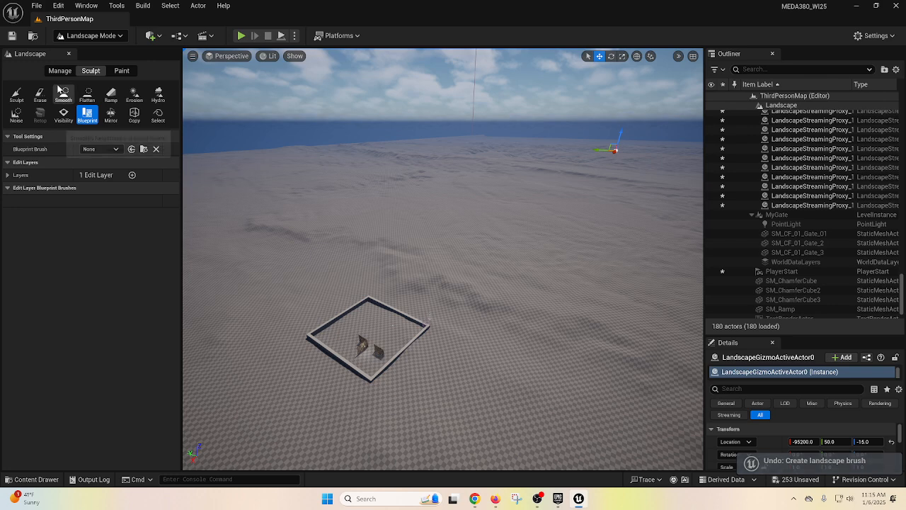
# Open the Manage tools and start the New landscape tool.
pyautogui.click(59, 71)
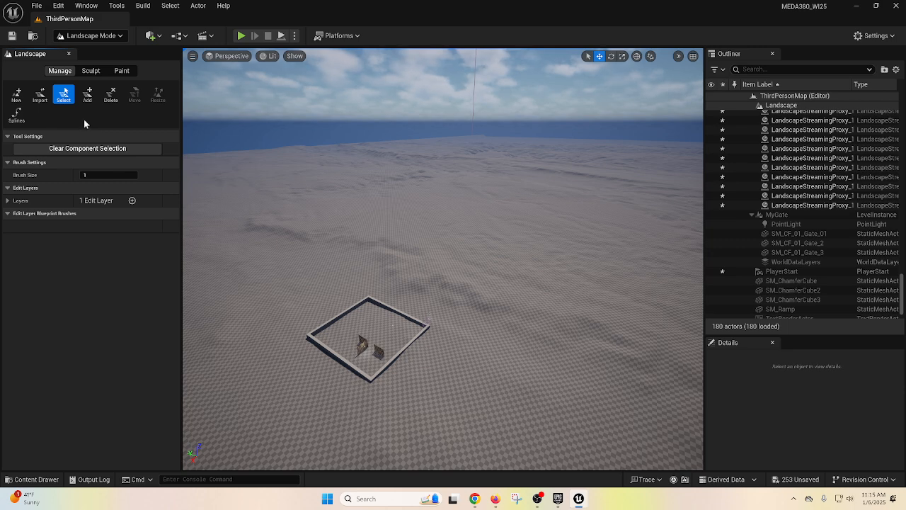
pyautogui.click(16, 95)
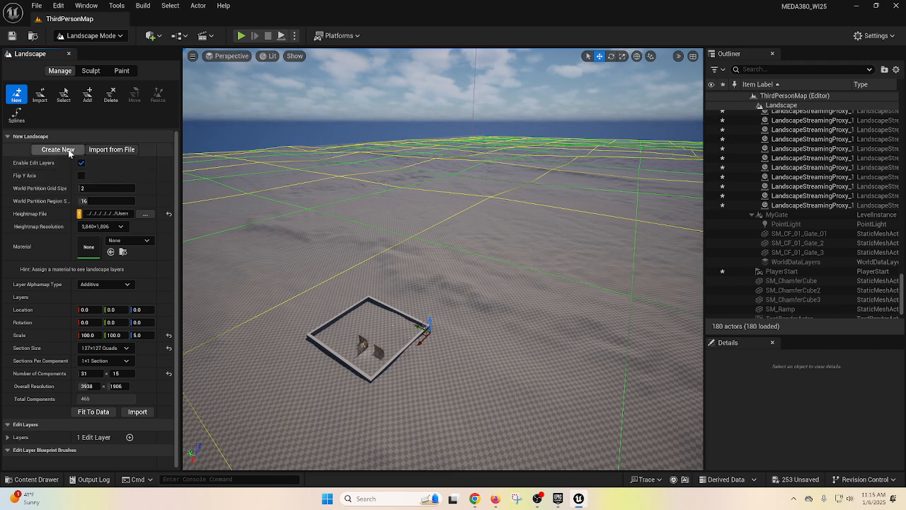
# Choose Create New, lower the preview to Location Z -930, and create Landscape2.
pyautogui.click(70, 151)
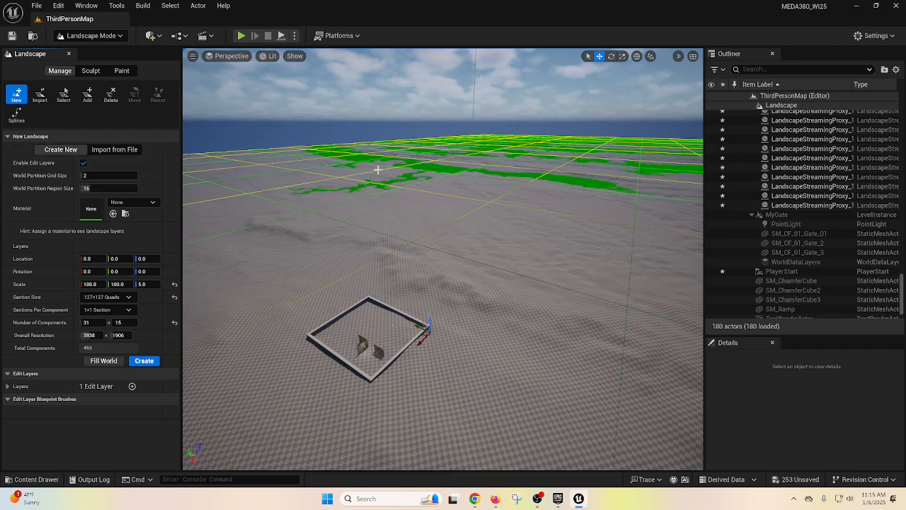
pyautogui.moveTo(437, 177)
pyautogui.mouseDown(button='right')
pyautogui.moveTo(423, 183)
pyautogui.moveTo(441, 160)
pyautogui.moveTo(591, 157)
pyautogui.moveTo(443, 165)
pyautogui.mouseUp(button='right')
pyautogui.press('w')
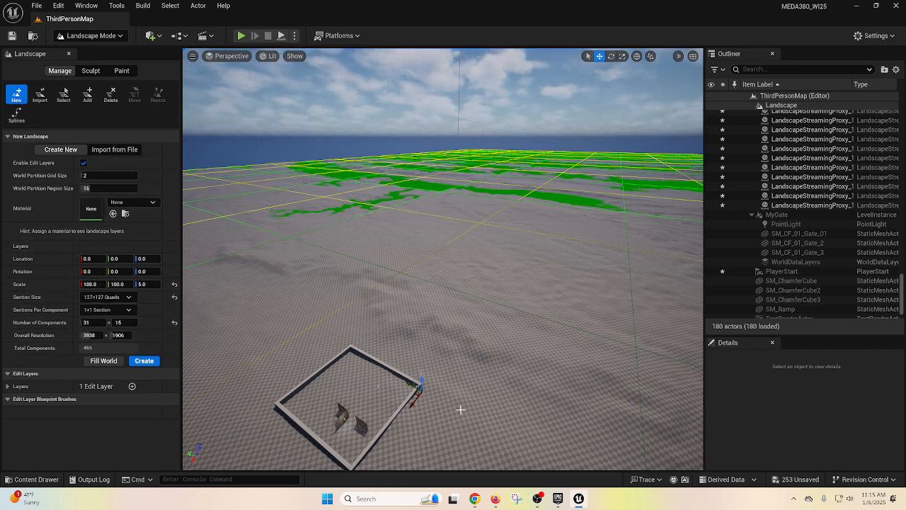
pyautogui.moveTo(421, 381); pyautogui.dragTo(418, 401)
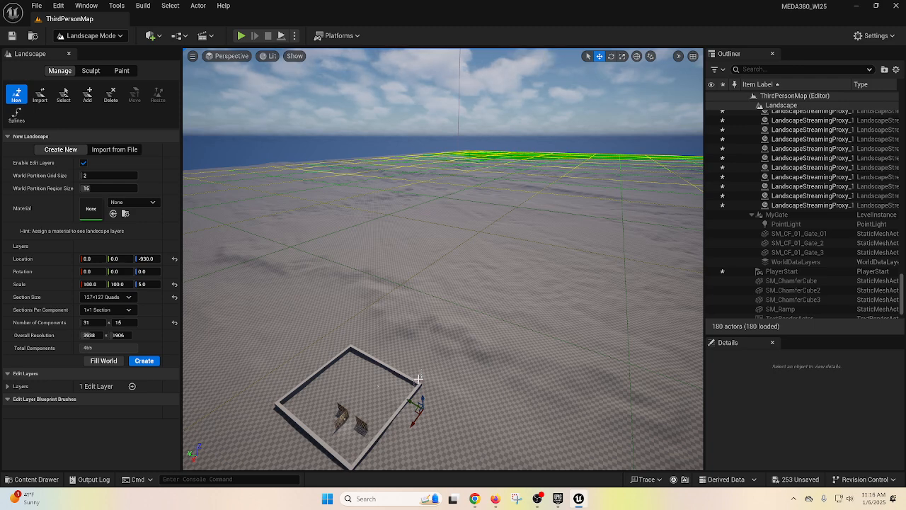
pyautogui.click(145, 363)
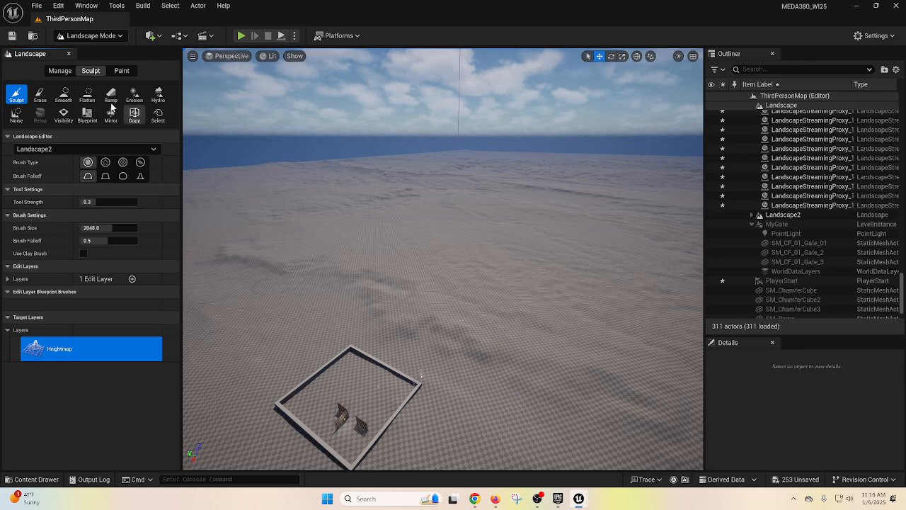
# Target Landscape2 in the Landscape Editor and sculpt a first dome on it.
pyautogui.click(61, 71)
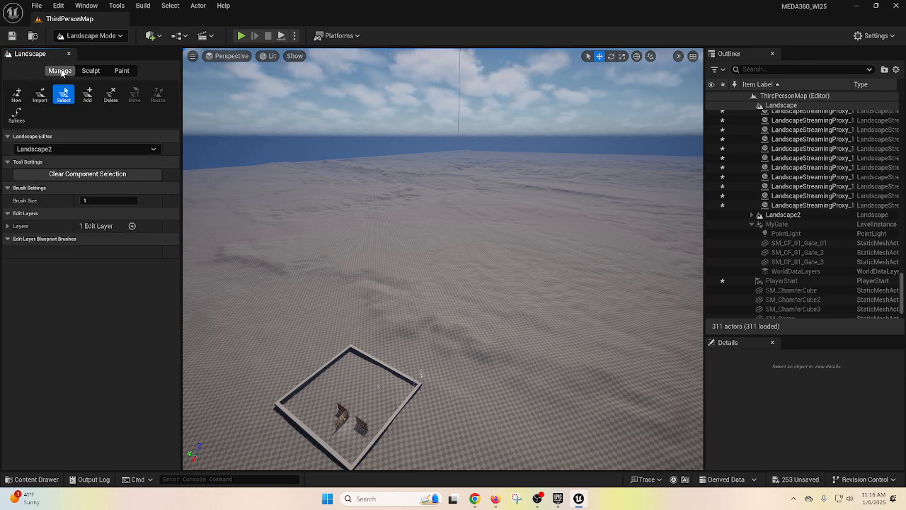
pyautogui.click(100, 149)
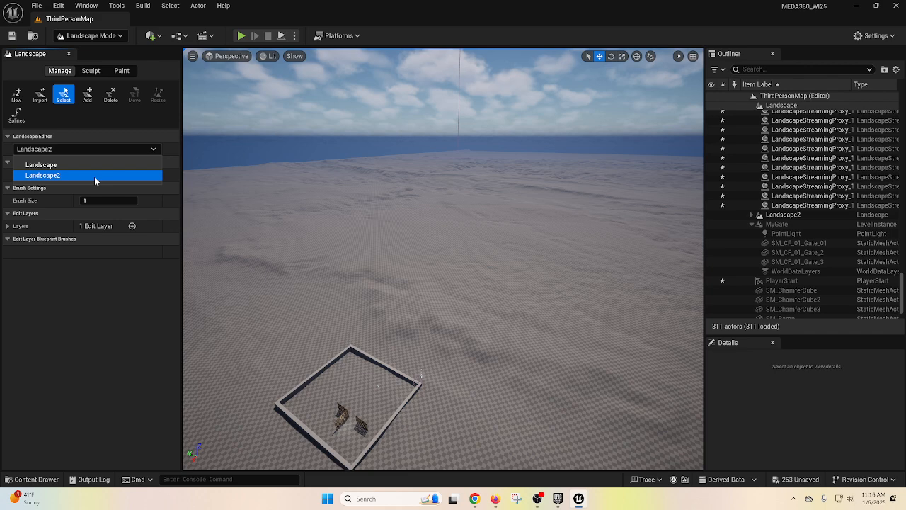
pyautogui.click(94, 176)
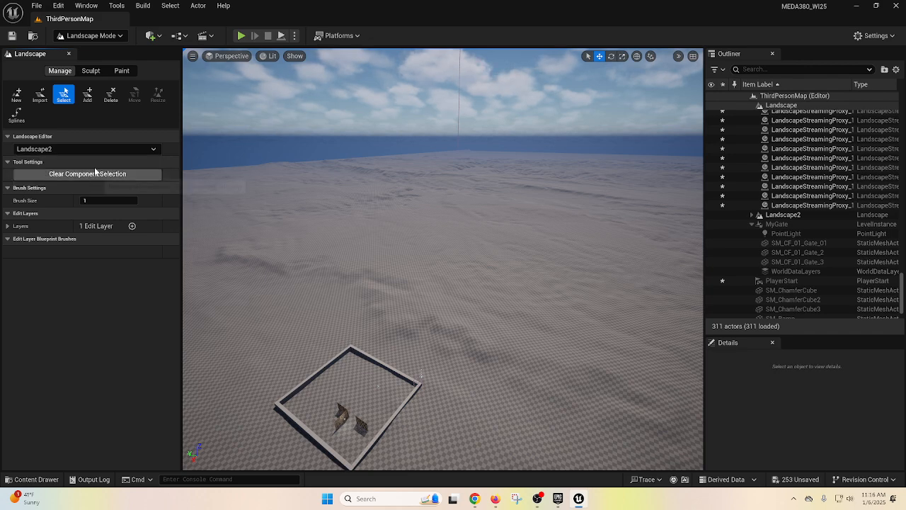
pyautogui.click(90, 70)
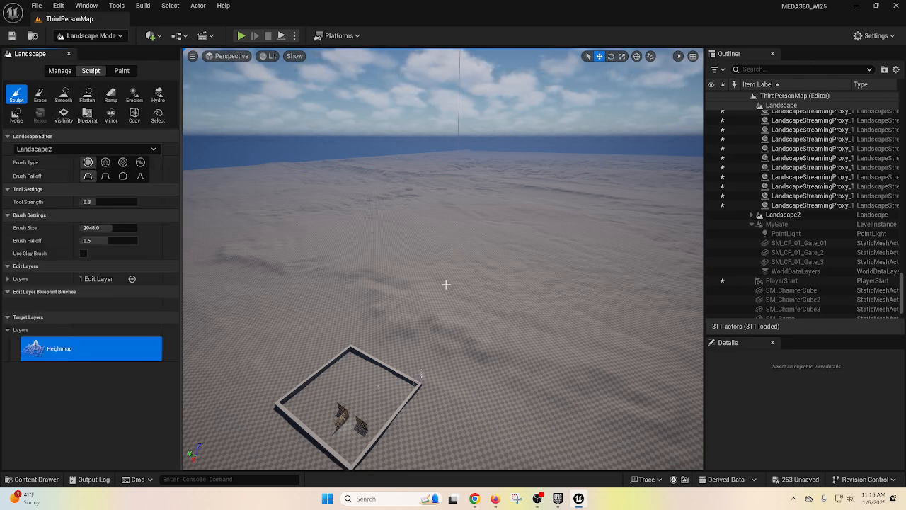
pyautogui.moveTo(439, 258)
pyautogui.mouseDown()
pyautogui.moveTo(435, 281)
pyautogui.moveTo(445, 258)
pyautogui.moveTo(453, 269)
pyautogui.mouseUp()
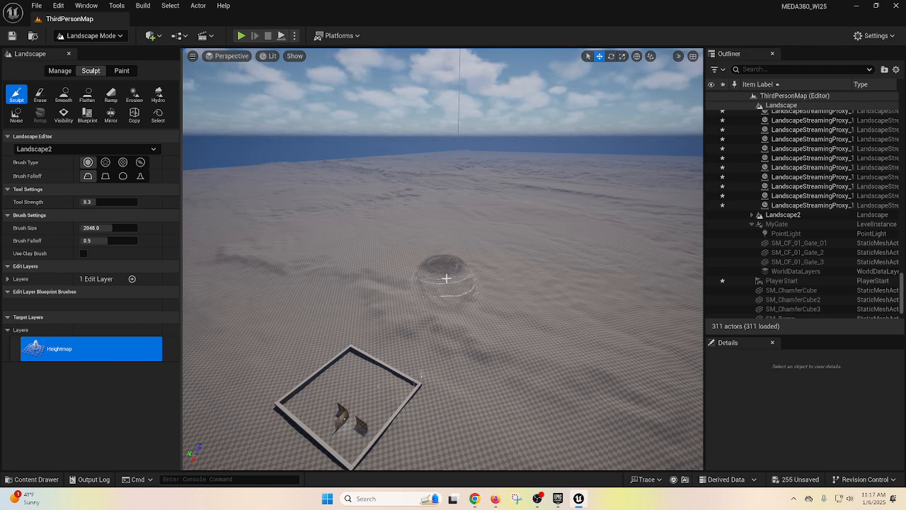
# Raise Tool Strength to 0.7972 and sculpt a stronger mound near the enclosure.
pyautogui.moveTo(453, 270); pyautogui.dragTo(451, 293, button='right')
pyautogui.press('w')
pyautogui.moveTo(114, 205); pyautogui.dragTo(139, 205)
pyautogui.moveTo(440, 261)
pyautogui.mouseDown()
pyautogui.moveTo(465, 271)
pyautogui.moveTo(447, 273)
pyautogui.moveTo(471, 266)
pyautogui.mouseUp()
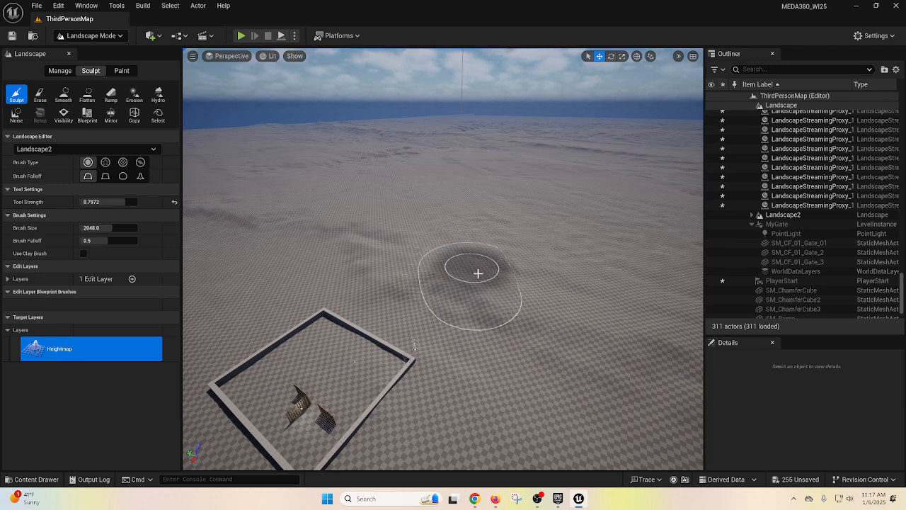
pyautogui.press('q')
pyautogui.moveTo(478, 273)
pyautogui.mouseDown(button='right')
pyautogui.moveTo(478, 260)
pyautogui.moveTo(481, 292)
pyautogui.mouseUp(button='right')
pyautogui.press('e')
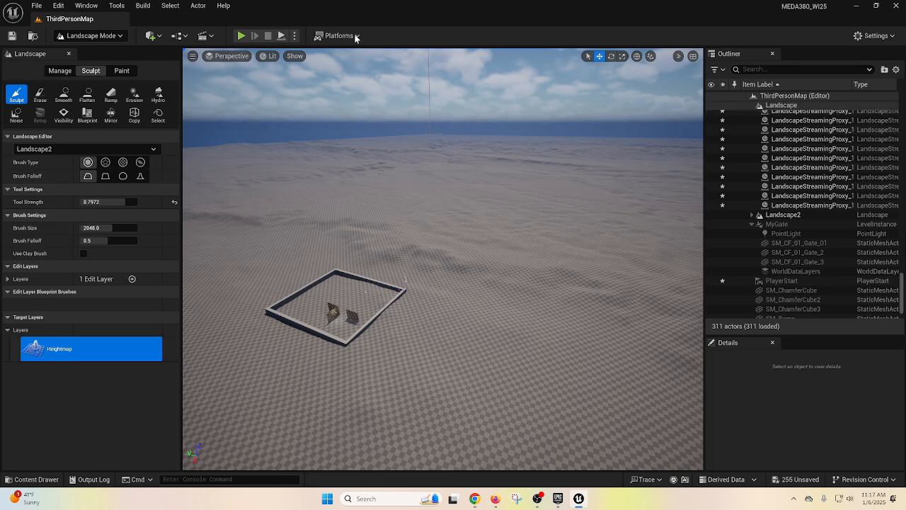
# Return to Selection Mode and select Landscape2 in the Outliner.
pyautogui.click(90, 35)
pyautogui.click(89, 62)
pyautogui.scroll(5, 792, 255)
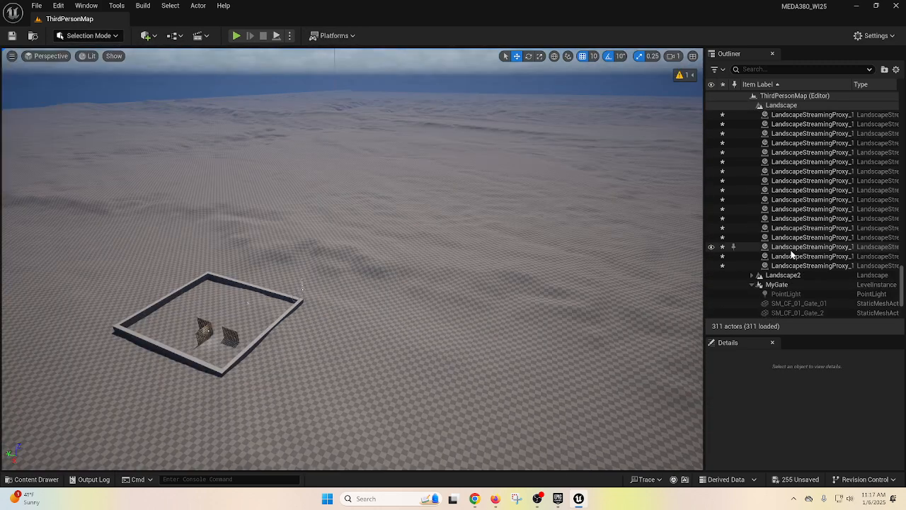
pyautogui.moveTo(900, 242); pyautogui.dragTo(905, 123)
pyautogui.scroll(-5, 849, 184)
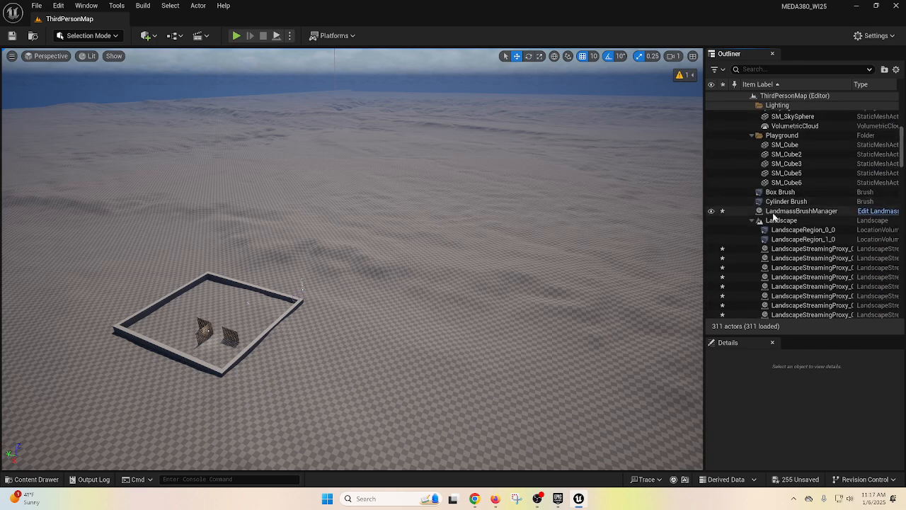
pyautogui.click(752, 220)
pyautogui.click(778, 229)
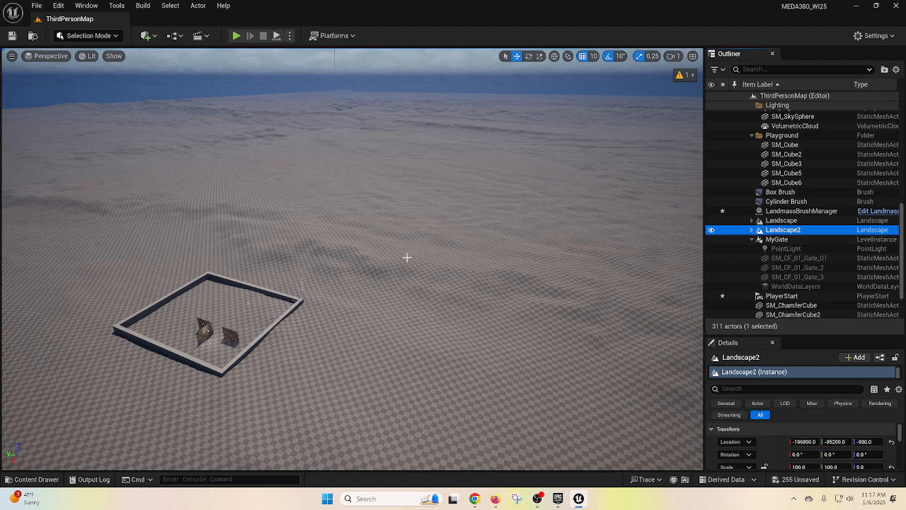
# Try Landscape2 Z values of -929 and -904, then reset its location to 0, 0, 0.
pyautogui.scroll(-3, 375, 264)
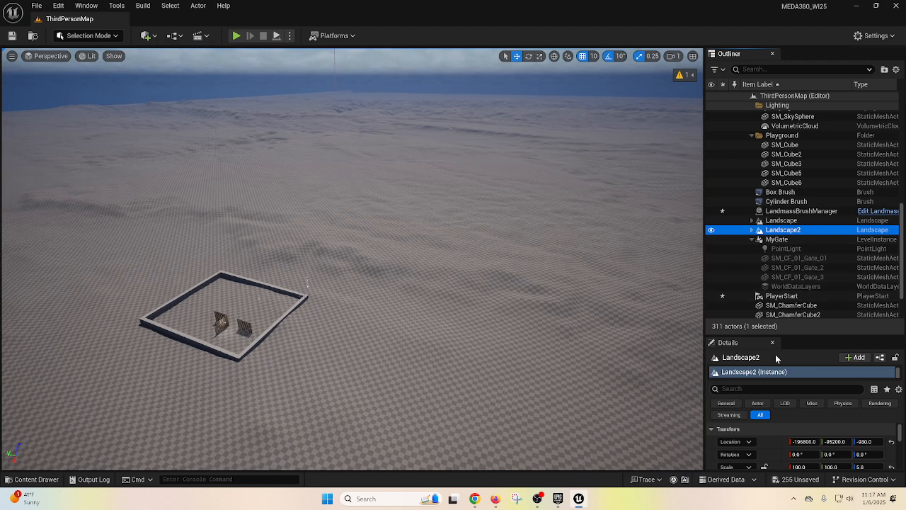
pyautogui.scroll(-1, 850, 439)
pyautogui.click(864, 427)
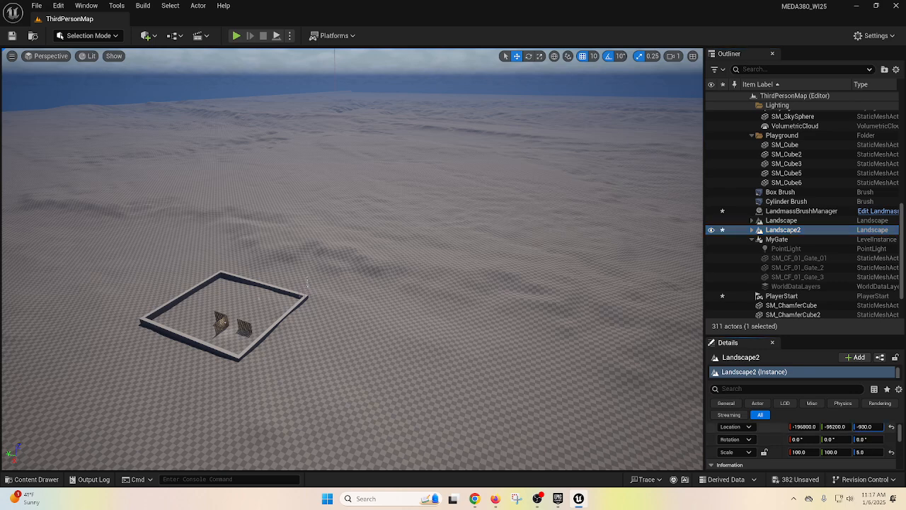
pyautogui.moveTo(864, 427); pyautogui.dragTo(882, 427)
pyautogui.click(891, 427)
pyautogui.click(892, 426)
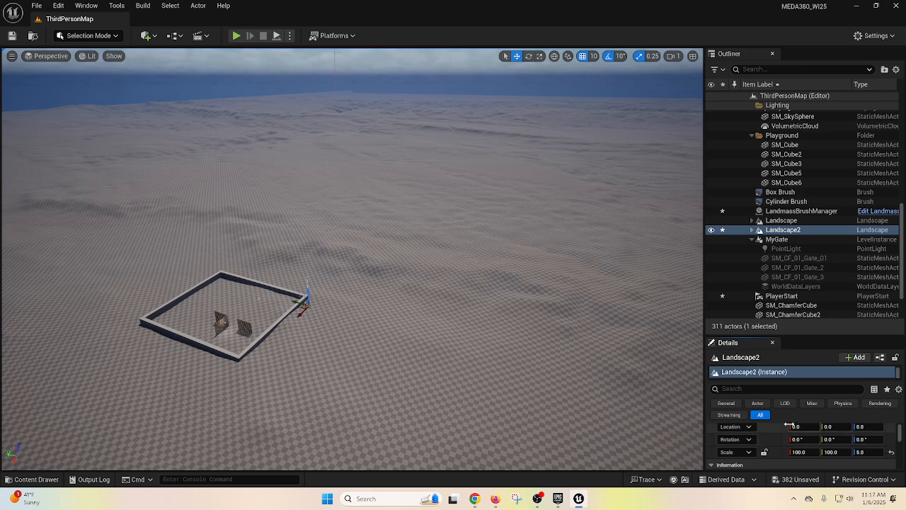
# Undo a raise to Z 3850 and the reset, then lift Landscape2 to Z 2096.
pyautogui.moveTo(308, 287); pyautogui.dragTo(356, 209)
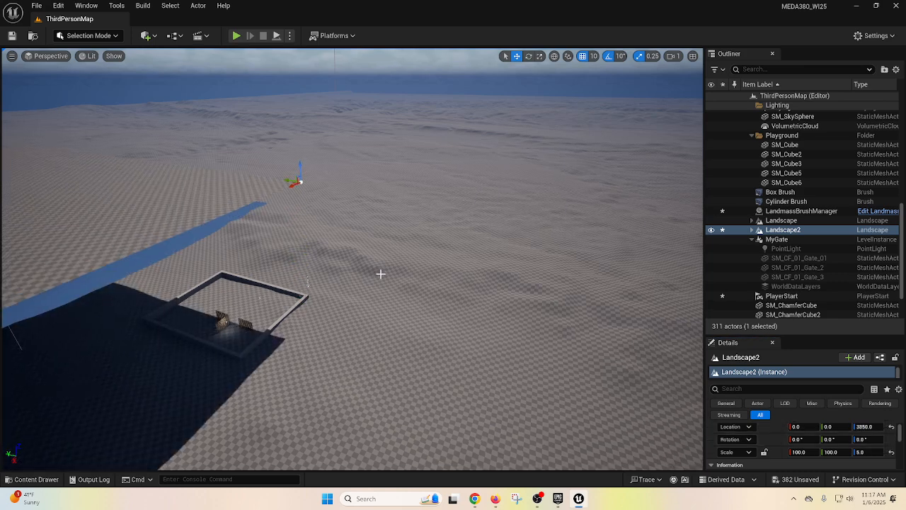
pyautogui.moveTo(412, 289); pyautogui.dragTo(336, 266, button='right')
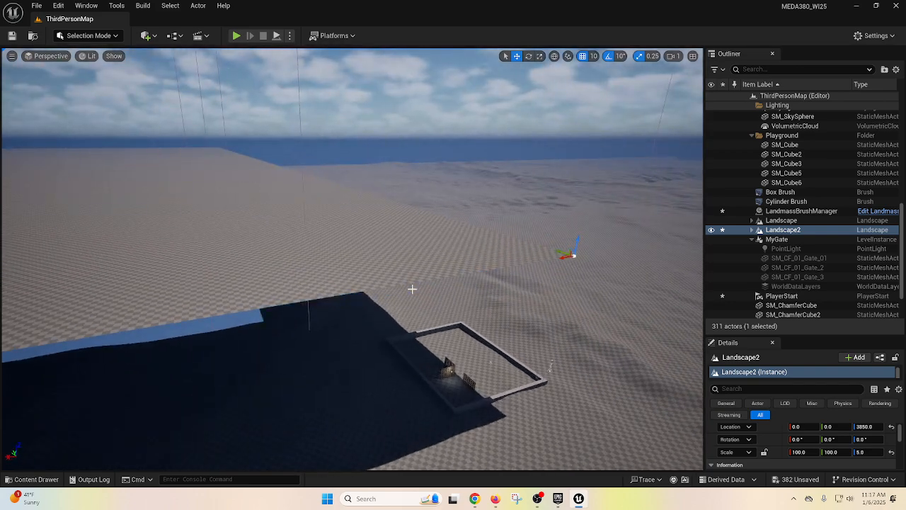
pyautogui.hotkey('ctrl', 'z')
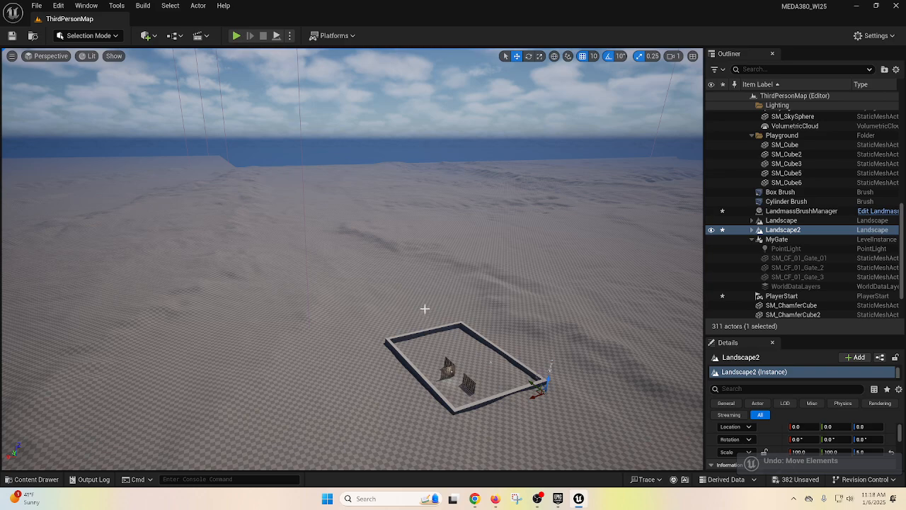
pyautogui.hotkey('ctrl', 'z')
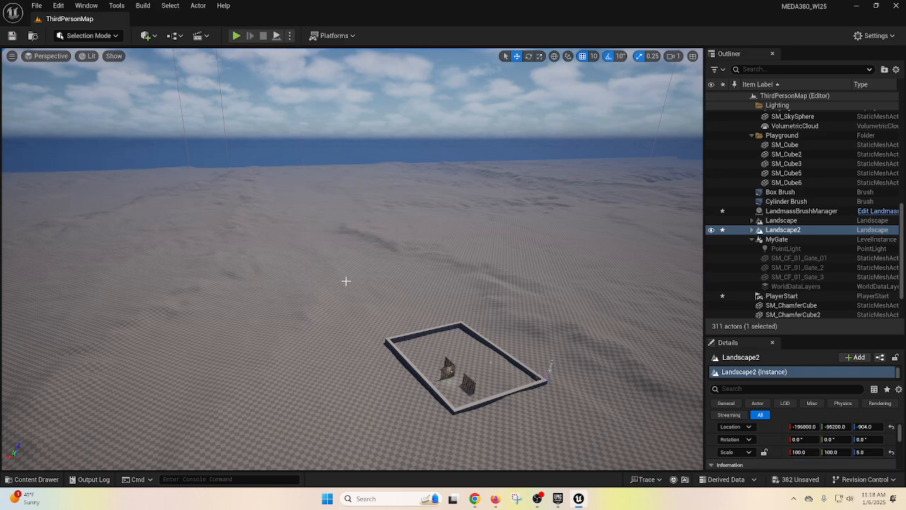
pyautogui.moveTo(356, 289); pyautogui.dragTo(450, 297, button='right')
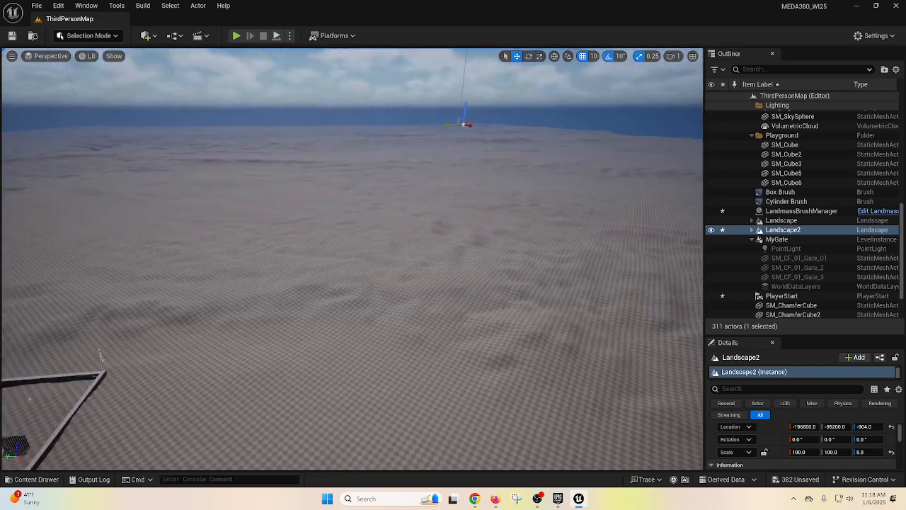
pyautogui.moveTo(468, 109)
pyautogui.mouseDown()
pyautogui.moveTo(468, 87)
pyautogui.moveTo(465, 102)
pyautogui.mouseUp()
pyautogui.moveTo(435, 250); pyautogui.dragTo(278, 244, button='right')
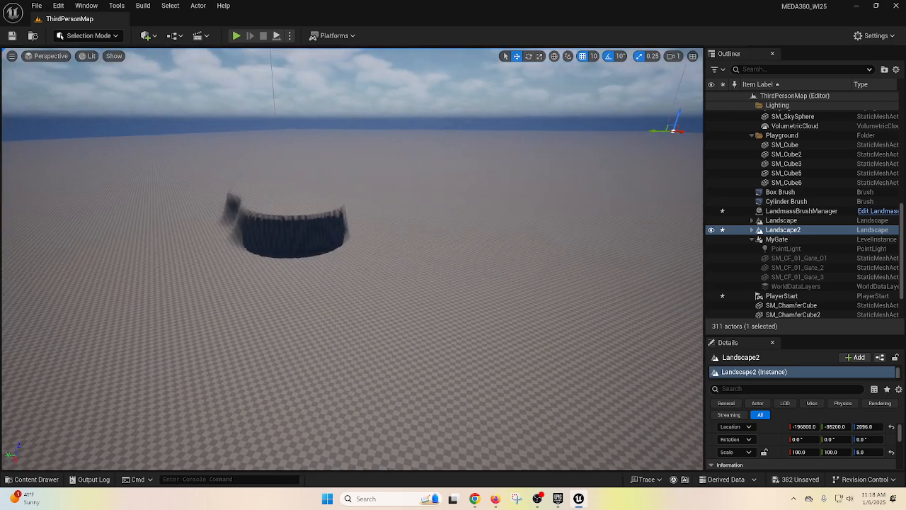
# In Landscape Mode, sculpt a large mound on Landscape2 and widen it into a plateau.
pyautogui.click(88, 36)
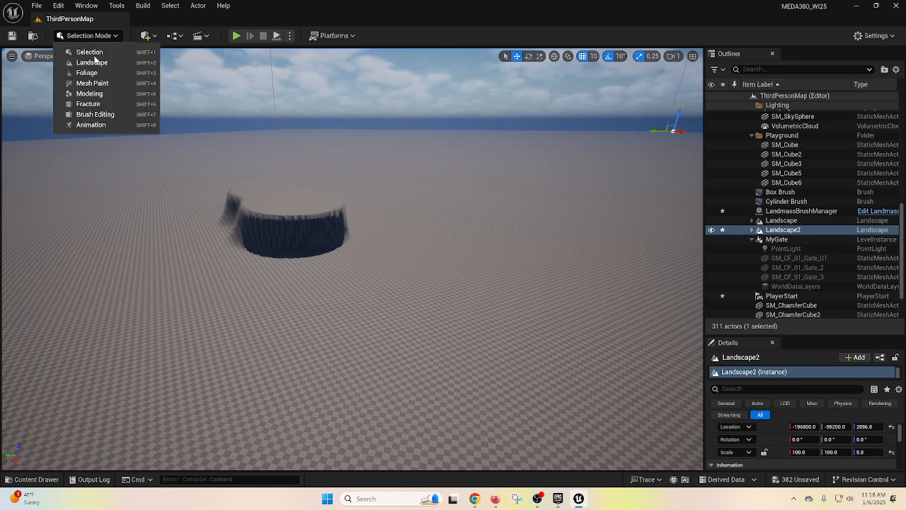
pyautogui.click(104, 61)
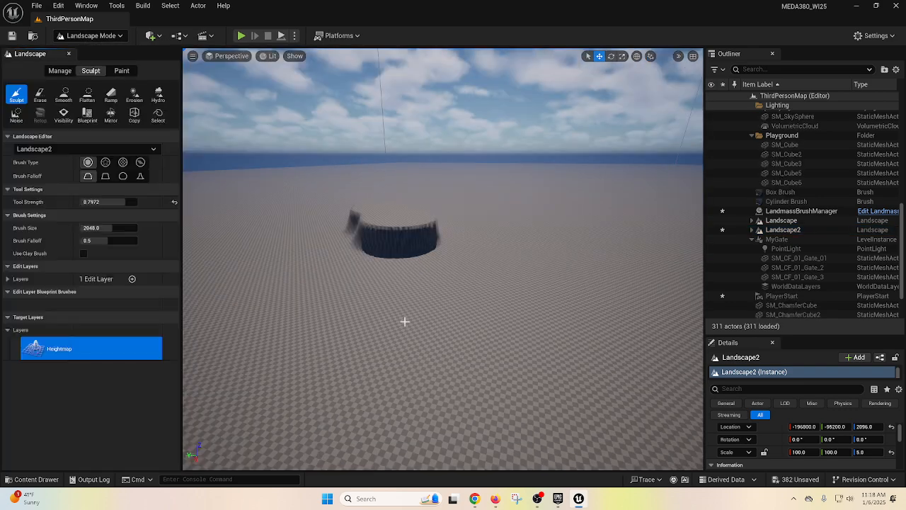
pyautogui.moveTo(405, 319)
pyautogui.mouseDown()
pyautogui.moveTo(419, 344)
pyautogui.moveTo(419, 287)
pyautogui.moveTo(305, 304)
pyautogui.moveTo(281, 346)
pyautogui.moveTo(409, 365)
pyautogui.mouseUp()
pyautogui.moveTo(409, 365)
pyautogui.mouseDown(button='right')
pyautogui.moveTo(379, 379)
pyautogui.moveTo(453, 346)
pyautogui.moveTo(364, 284)
pyautogui.mouseUp(button='right')
pyautogui.press('s')
pyautogui.click(364, 285)
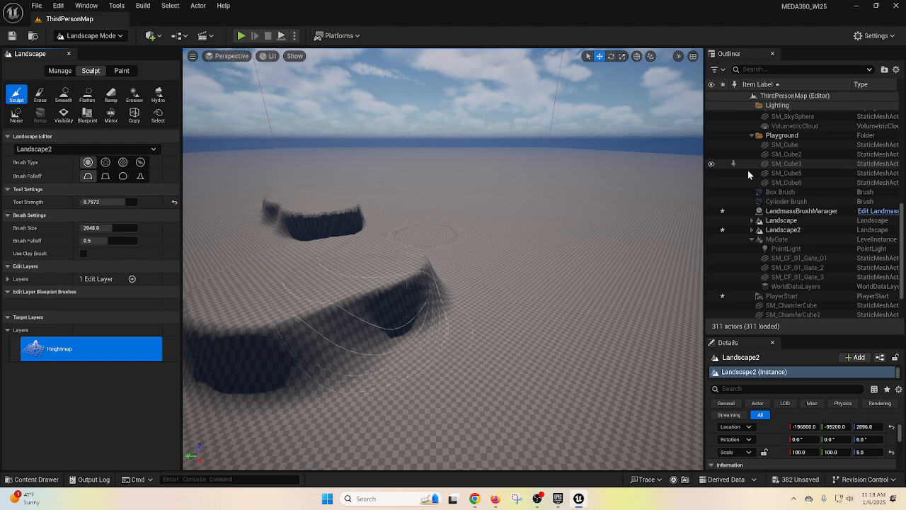
# Return to Selection Mode and focus the view on Landscape2.
pyautogui.click(793, 232)
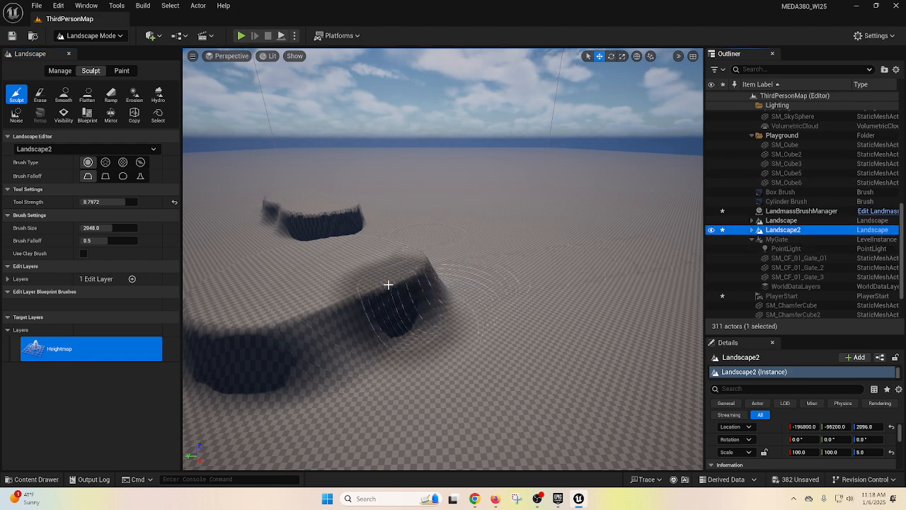
pyautogui.moveTo(457, 239)
pyautogui.mouseDown(button='right')
pyautogui.moveTo(496, 226)
pyautogui.moveTo(453, 233)
pyautogui.mouseUp(button='right')
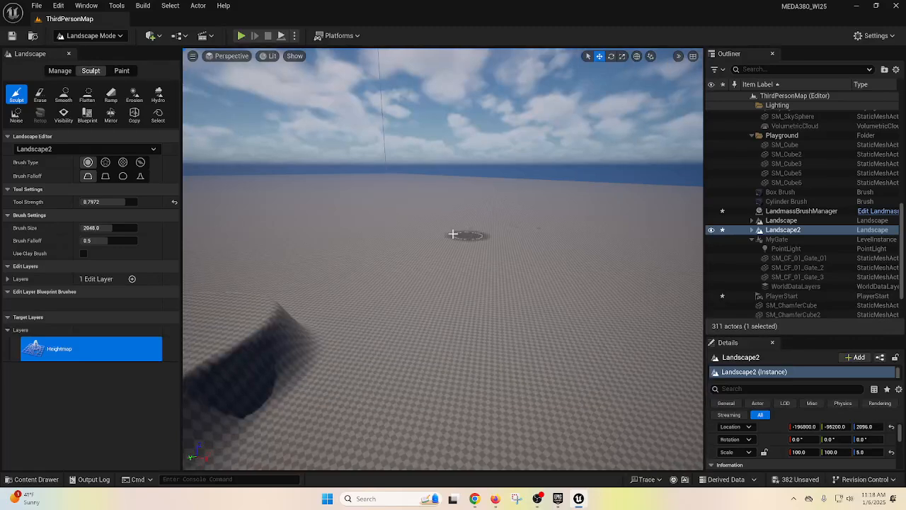
pyautogui.click(114, 35)
pyautogui.click(109, 54)
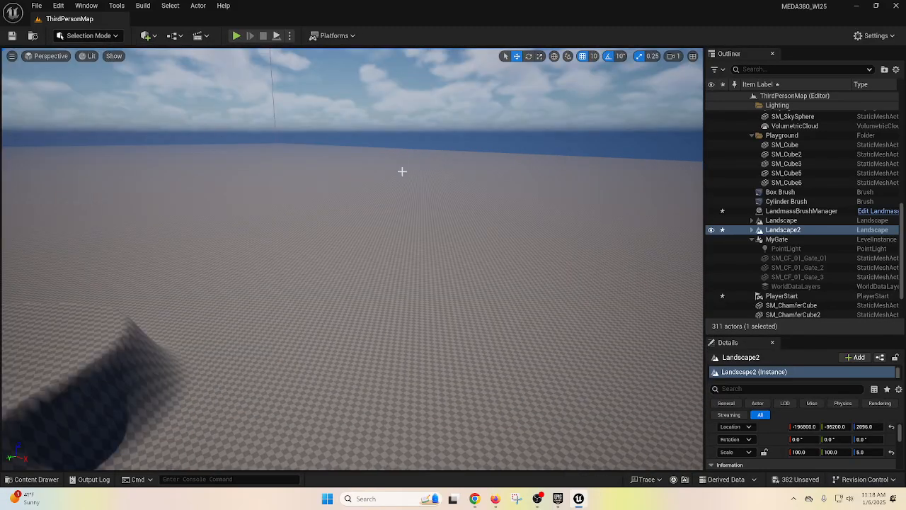
pyautogui.moveTo(401, 172); pyautogui.dragTo(403, 170, button='right')
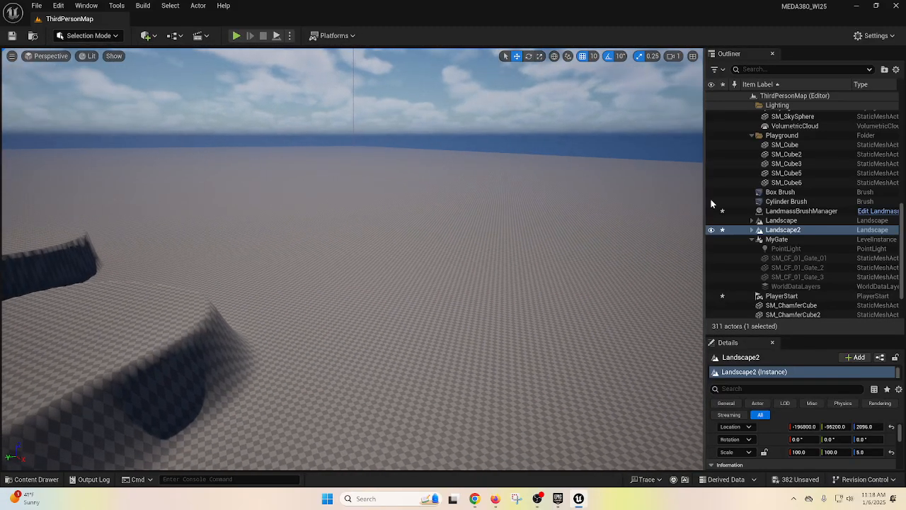
pyautogui.doubleClick(790, 227)
pyautogui.moveTo(354, 259); pyautogui.dragTo(516, 256, button='right')
pyautogui.moveTo(421, 250); pyautogui.dragTo(549, 252, button='right')
pyautogui.scroll(-2, 853, 439)
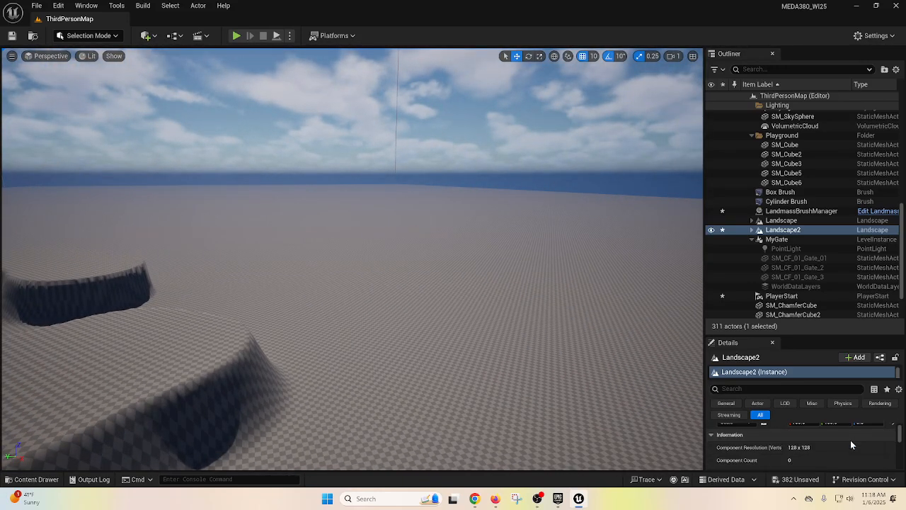
pyautogui.scroll(3, 851, 440)
pyautogui.scroll(-1, 852, 443)
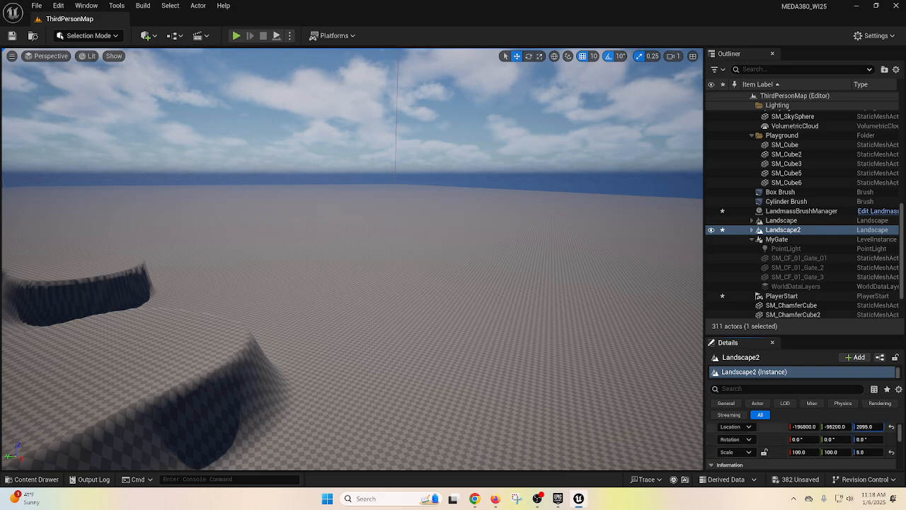
# Set Landscape2's Location Z to 0, then switch back to Landscape Mode.
pyautogui.click(865, 427)
pyautogui.write('0')
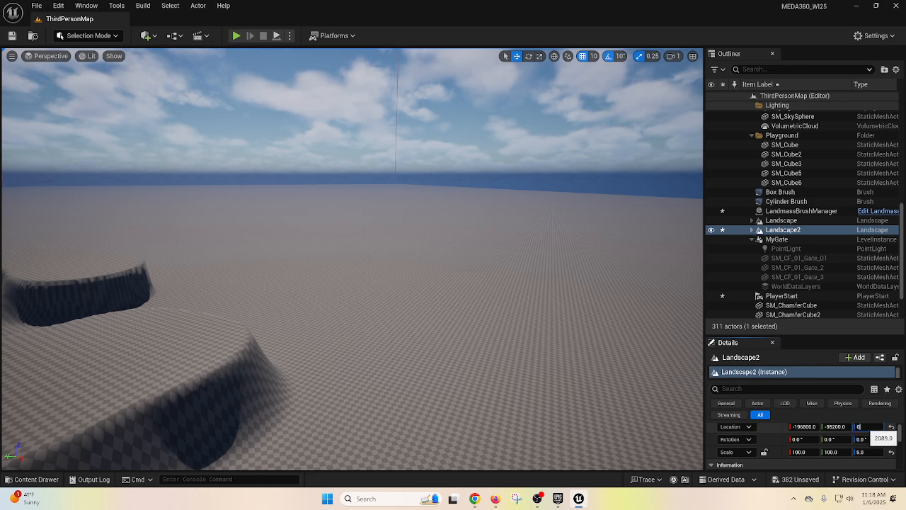
pyautogui.press('Return')
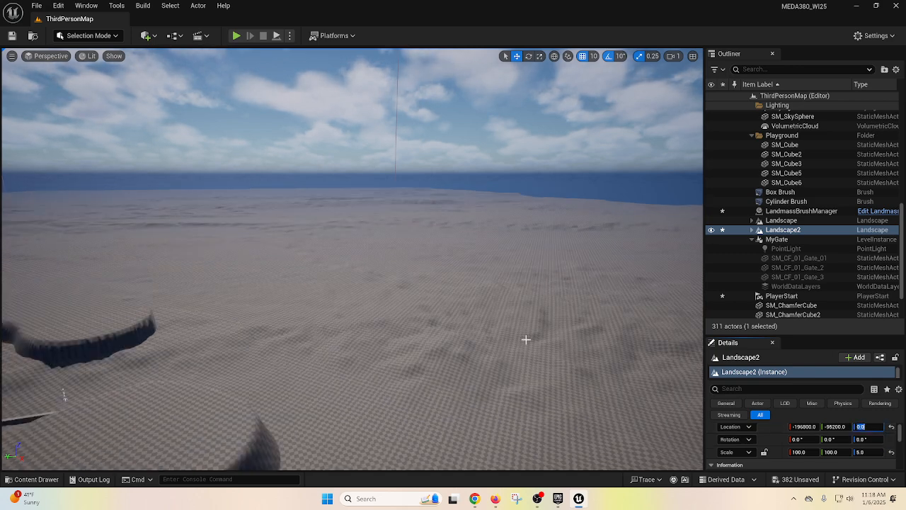
pyautogui.moveTo(526, 340); pyautogui.dragTo(479, 371, button='right')
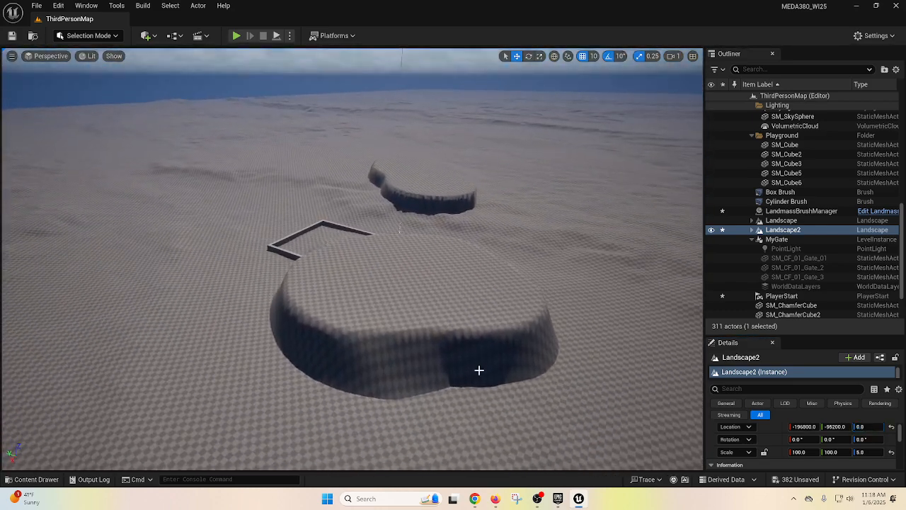
pyautogui.moveTo(598, 403); pyautogui.dragTo(627, 396, button='right')
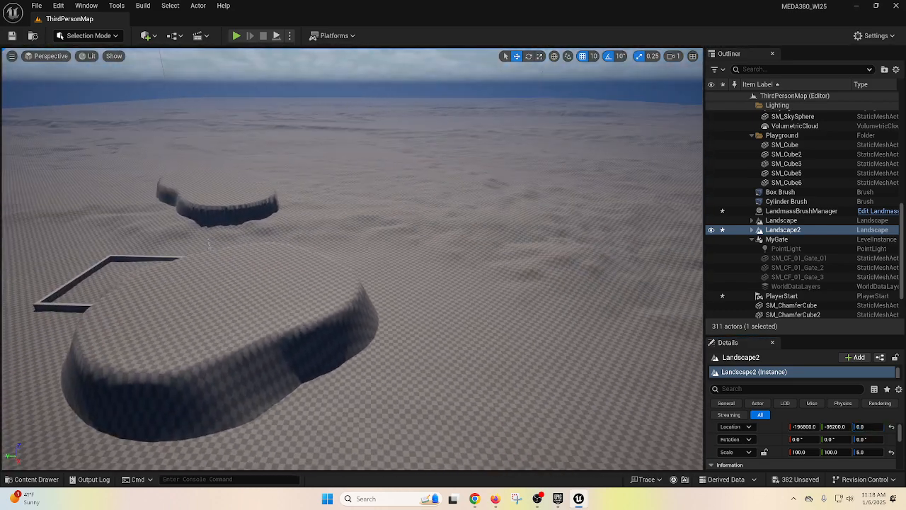
pyautogui.click(88, 35)
pyautogui.click(104, 65)
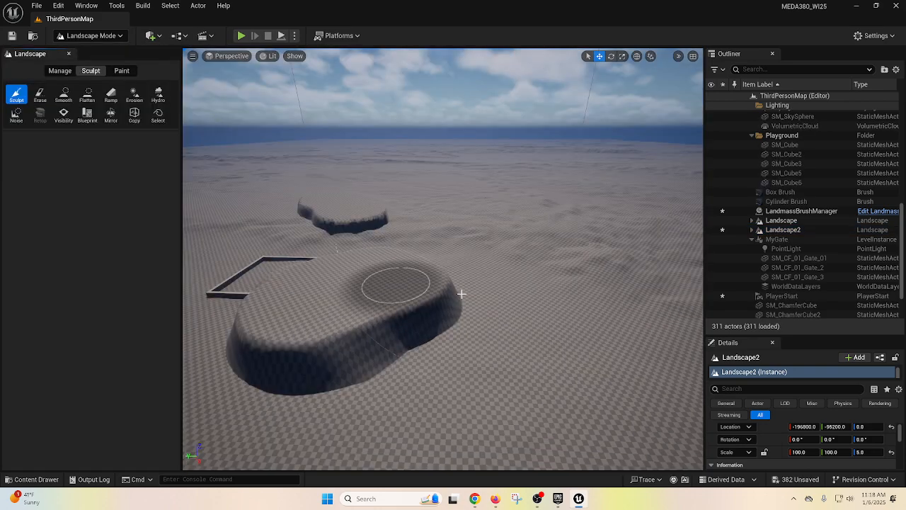
# Paint sculpt strokes raising three new plateaus on Landscape2 around the walls.
pyautogui.moveTo(498, 378); pyautogui.dragTo(356, 437)
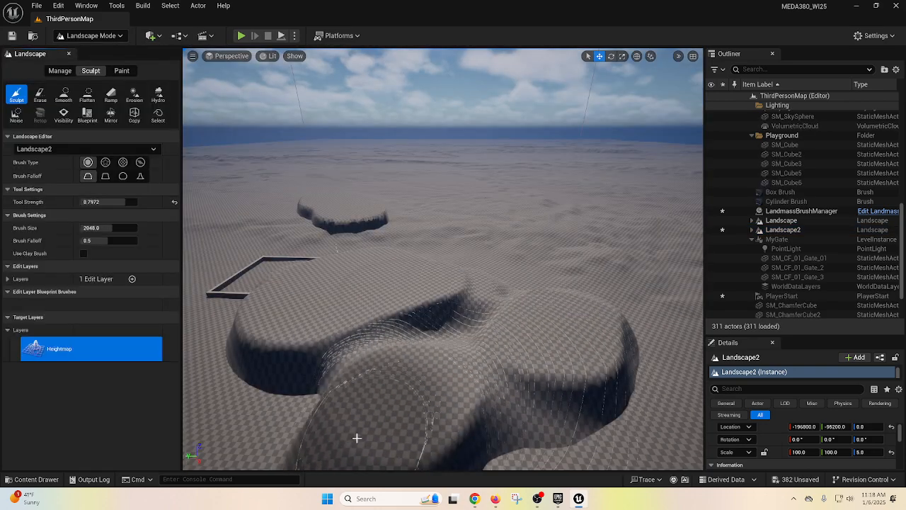
pyautogui.moveTo(356, 436)
pyautogui.mouseDown(button='right')
pyautogui.moveTo(294, 460)
pyautogui.moveTo(291, 403)
pyautogui.moveTo(297, 450)
pyautogui.mouseUp(button='right')
pyautogui.press('q')
pyautogui.press('e')
pyautogui.moveTo(522, 389)
pyautogui.mouseDown()
pyautogui.moveTo(489, 279)
pyautogui.moveTo(360, 390)
pyautogui.moveTo(390, 380)
pyautogui.mouseUp()
pyautogui.moveTo(390, 380); pyautogui.dragTo(389, 357, button='right')
pyautogui.press('s')
pyautogui.press('a')
pyautogui.moveTo(340, 340)
pyautogui.mouseDown()
pyautogui.moveTo(485, 334)
pyautogui.moveTo(512, 384)
pyautogui.moveTo(482, 350)
pyautogui.mouseUp()
pyautogui.moveTo(469, 340)
pyautogui.mouseDown(button='right')
pyautogui.moveTo(489, 340)
pyautogui.moveTo(469, 339)
pyautogui.mouseUp(button='right')
pyautogui.press('w')
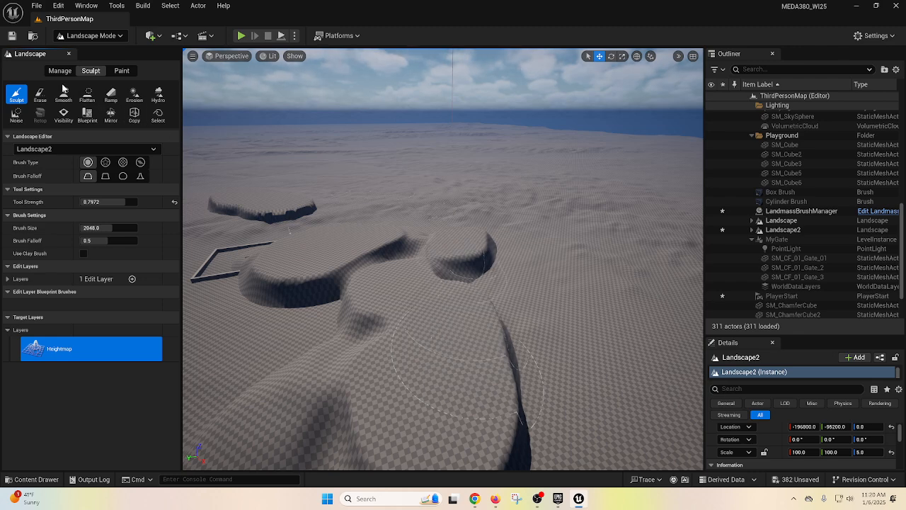
# Hide Landscape2 and select the original Landscape with the Sculpt tools active.
pyautogui.click(711, 229)
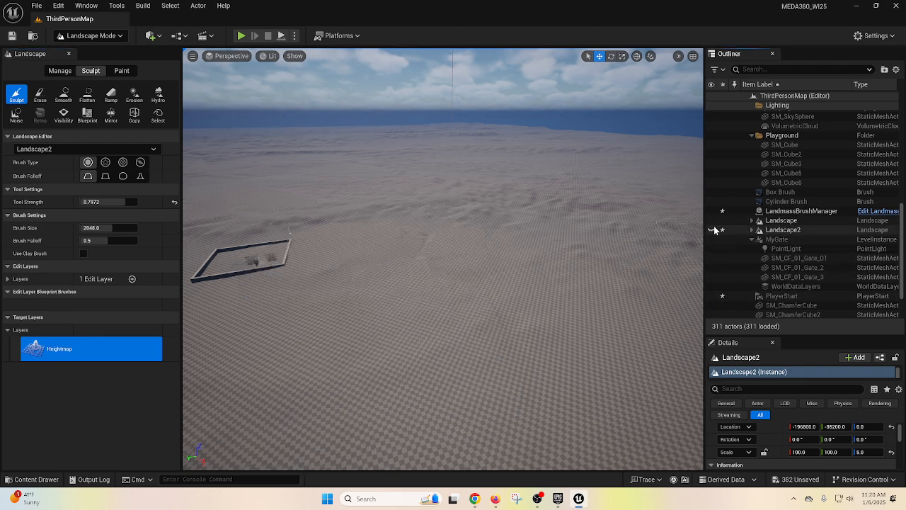
pyautogui.click(729, 220)
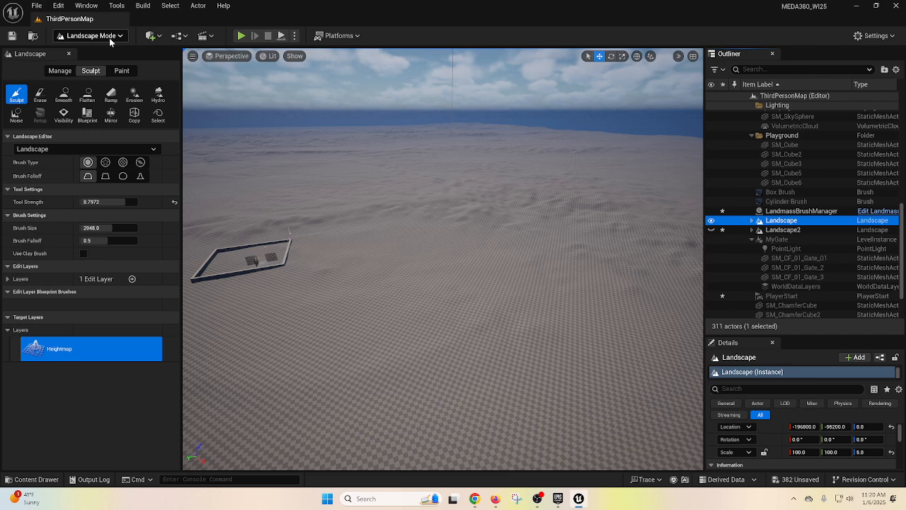
pyautogui.click(59, 71)
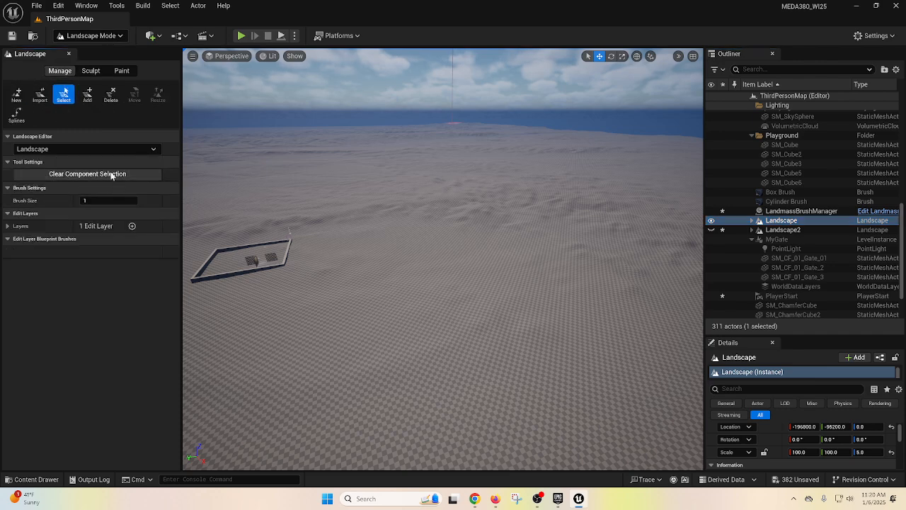
pyautogui.click(90, 70)
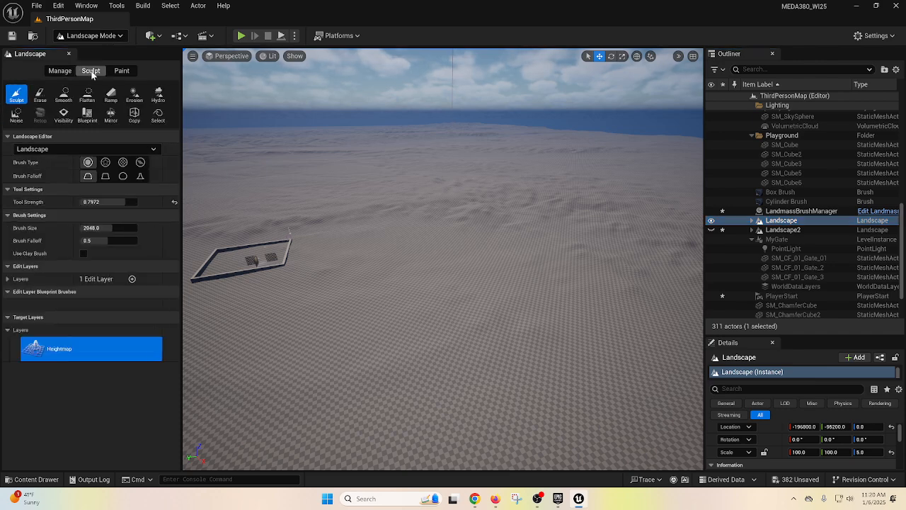
# Sculpt raised hills into the original Landscape, then undo the last stroke.
pyautogui.moveTo(407, 342)
pyautogui.mouseDown()
pyautogui.moveTo(445, 320)
pyautogui.moveTo(453, 283)
pyautogui.moveTo(545, 381)
pyautogui.moveTo(556, 281)
pyautogui.moveTo(408, 344)
pyautogui.mouseUp()
pyautogui.scroll(3, 395, 384)
pyautogui.moveTo(395, 384)
pyautogui.mouseDown(button='right')
pyautogui.moveTo(396, 418)
pyautogui.moveTo(386, 411)
pyautogui.moveTo(395, 383)
pyautogui.mouseUp(button='right')
pyautogui.moveTo(411, 364)
pyautogui.mouseDown()
pyautogui.moveTo(528, 370)
pyautogui.moveTo(445, 312)
pyautogui.mouseUp()
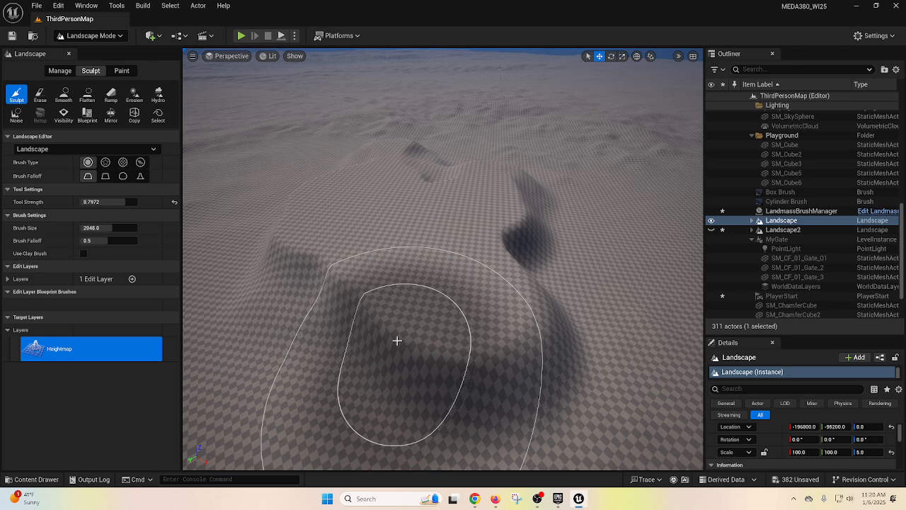
pyautogui.hotkey('ctrl', 'z')
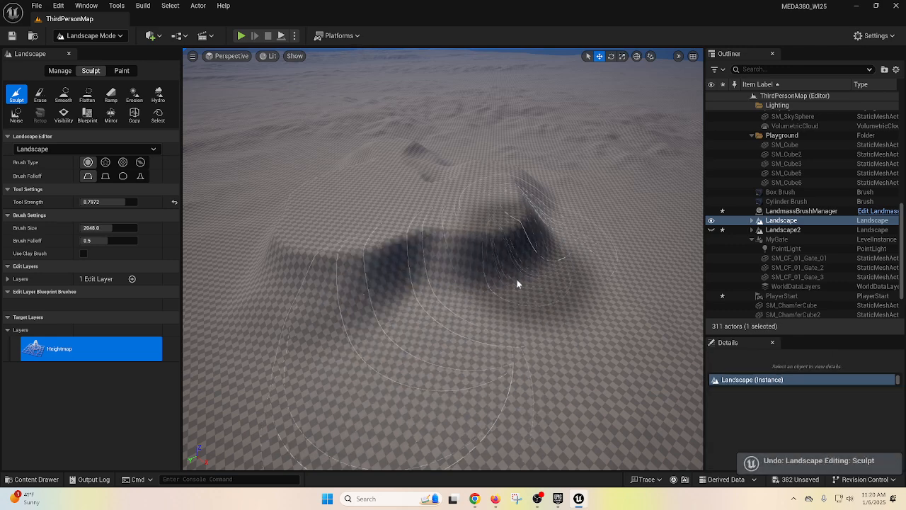
pyautogui.press('s')
pyautogui.moveTo(517, 284); pyautogui.dragTo(366, 248, button='right')
pyautogui.press('a')
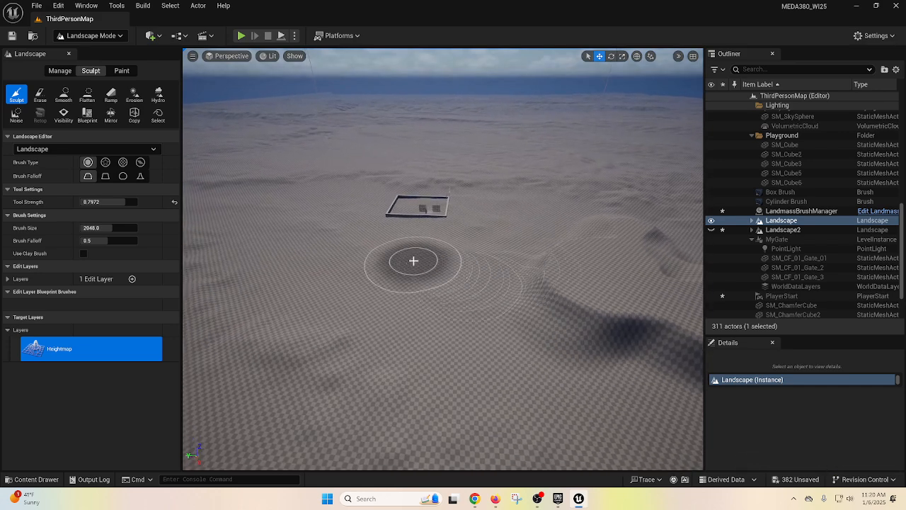
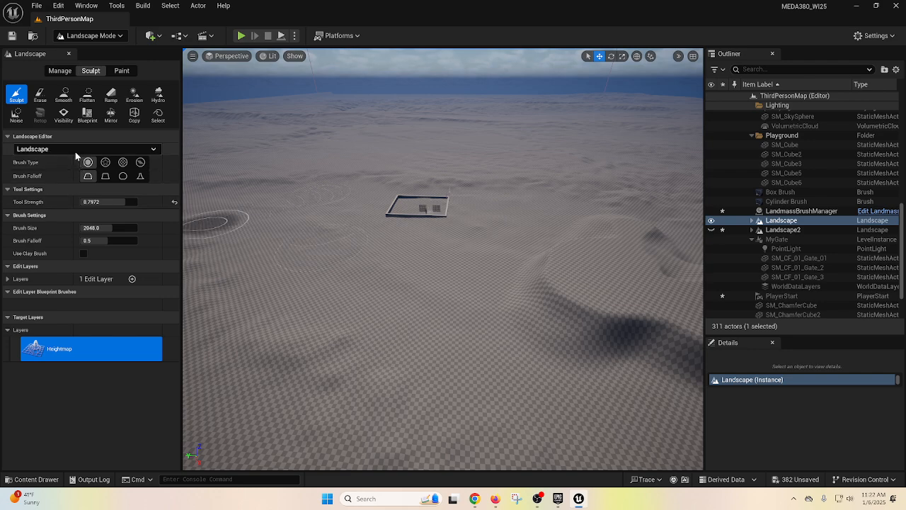
# Switch the Sculpt tools to Blueprint brushes and open the Blueprint Brush class list.
pyautogui.click(87, 115)
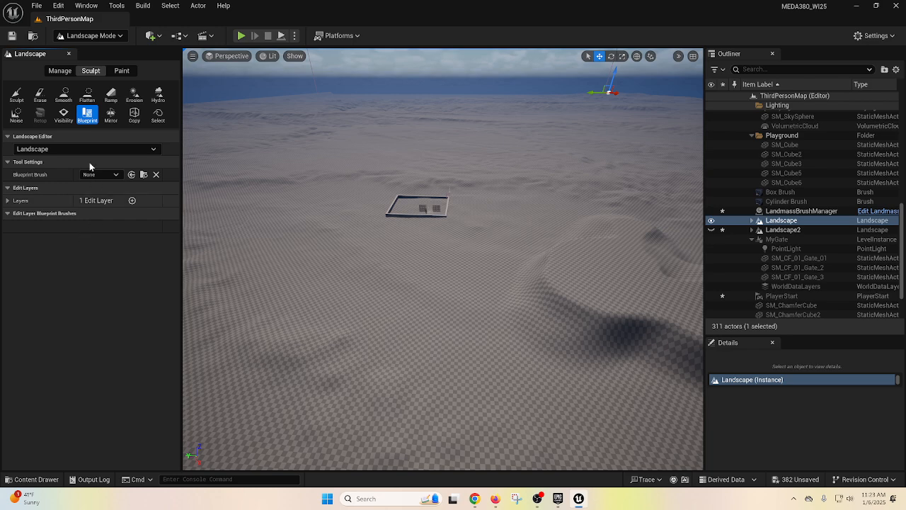
pyautogui.click(16, 94)
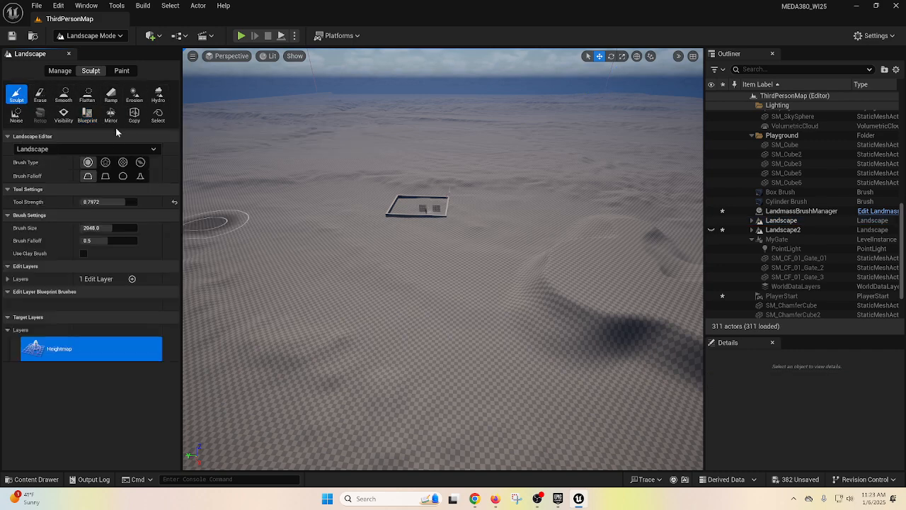
pyautogui.click(84, 119)
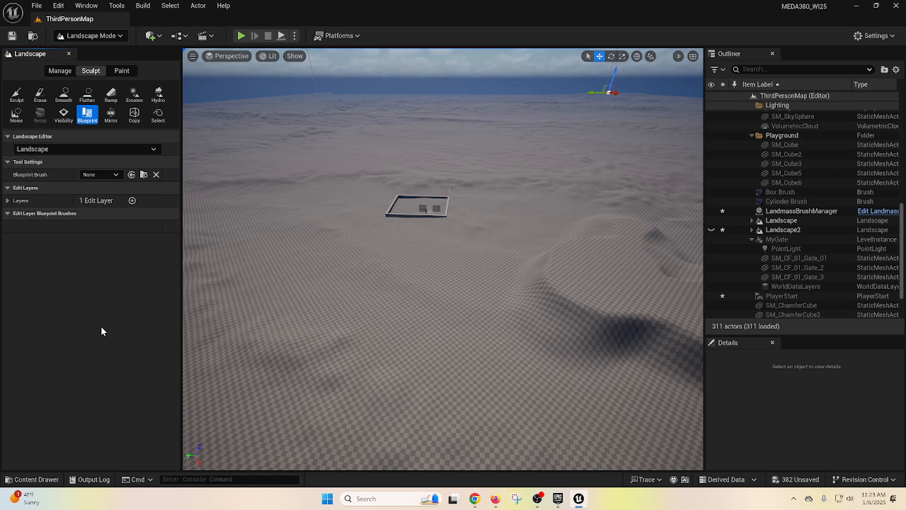
pyautogui.click(117, 175)
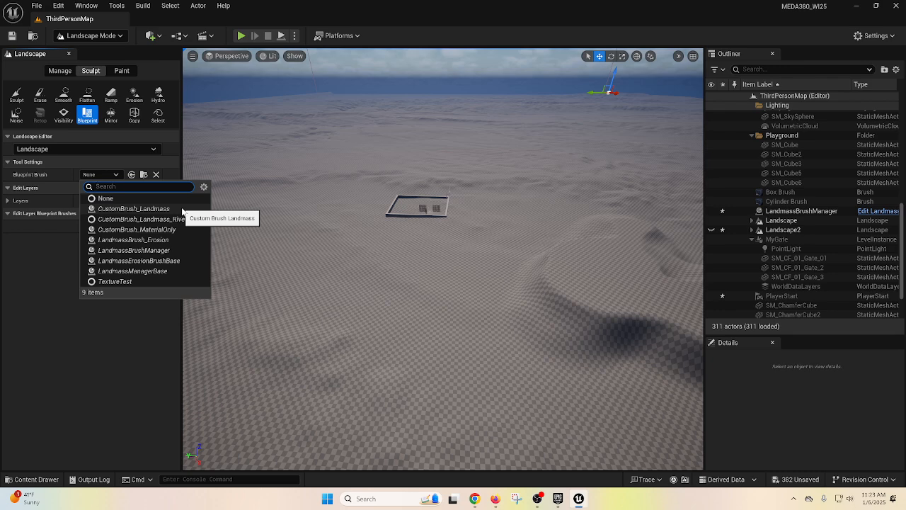
# Choose CustomBrush_Landmass and place a landmass brush on the terrain, framing it in view.
pyautogui.click(141, 209)
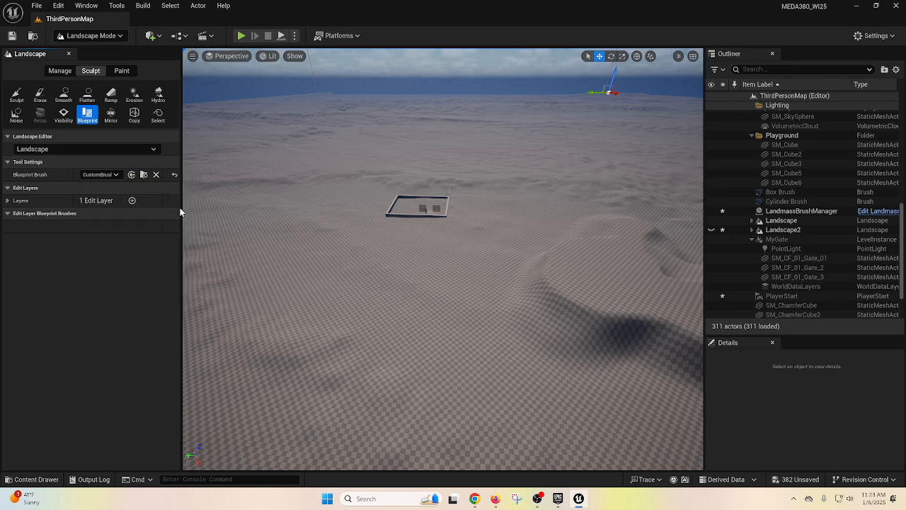
pyautogui.scroll(-3, 300, 244)
pyautogui.moveTo(350, 281)
pyautogui.mouseDown(button='right')
pyautogui.moveTo(220, 198)
pyautogui.moveTo(191, 187)
pyautogui.moveTo(177, 196)
pyautogui.mouseUp(button='right')
pyautogui.click(386, 243)
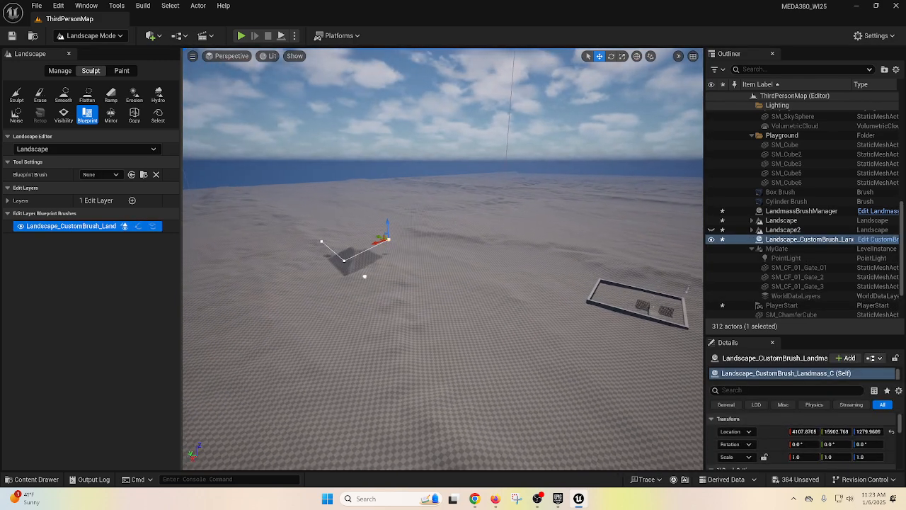
pyautogui.press('f')
pyautogui.moveTo(403, 284)
pyautogui.mouseDown(button='right')
pyautogui.moveTo(460, 329)
pyautogui.moveTo(542, 346)
pyautogui.mouseUp(button='right')
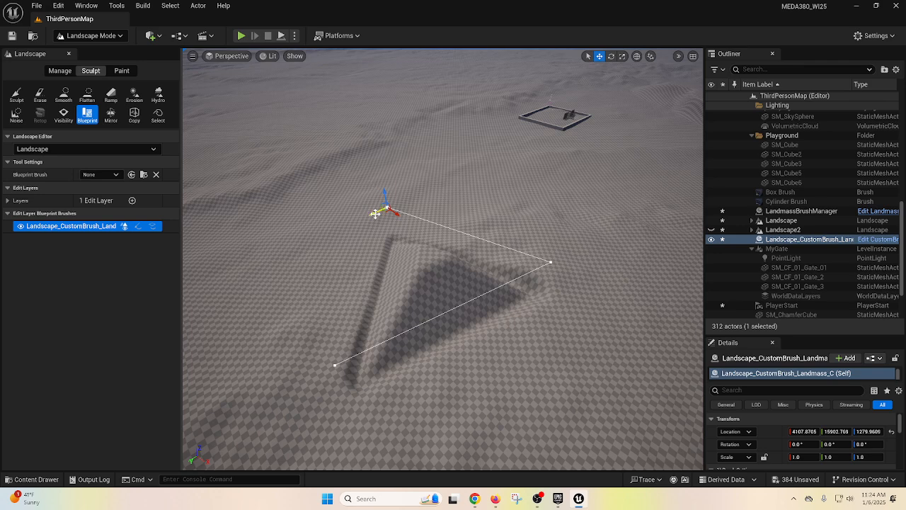
# Move the landmass brush along Y and along X to 5527.8705.
pyautogui.moveTo(375, 213)
pyautogui.mouseDown()
pyautogui.moveTo(374, 264)
pyautogui.moveTo(425, 245)
pyautogui.moveTo(490, 156)
pyautogui.moveTo(456, 193)
pyautogui.moveTo(495, 172)
pyautogui.moveTo(387, 270)
pyautogui.mouseUp()
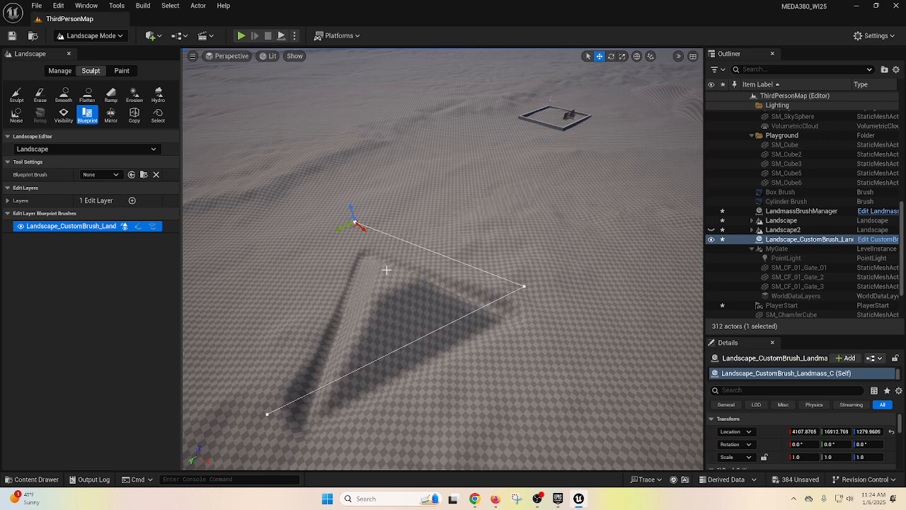
pyautogui.moveTo(363, 227)
pyautogui.mouseDown()
pyautogui.moveTo(204, 106)
pyautogui.moveTo(370, 235)
pyautogui.mouseUp()
pyautogui.moveTo(328, 265); pyautogui.dragTo(343, 286)
pyautogui.scroll(-3, 317, 279)
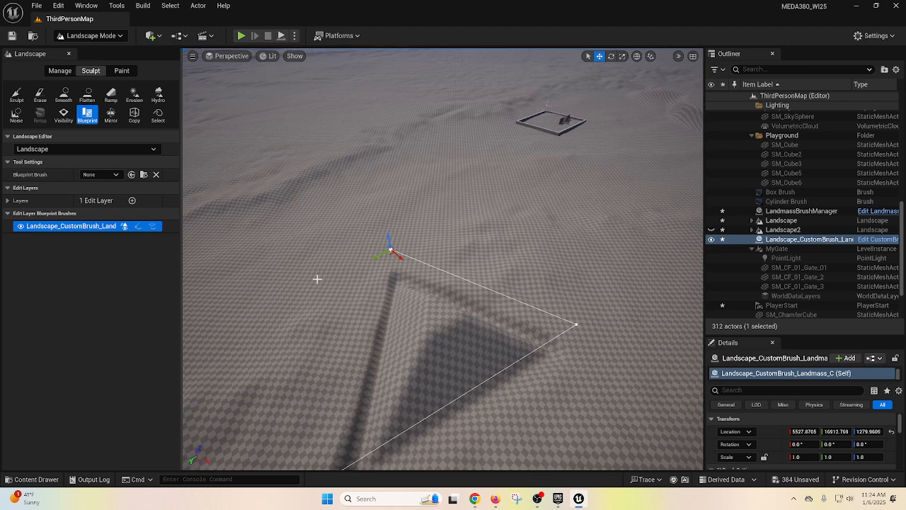
pyautogui.scroll(-2, 311, 284)
pyautogui.moveTo(315, 283); pyautogui.dragTo(341, 309, button='right')
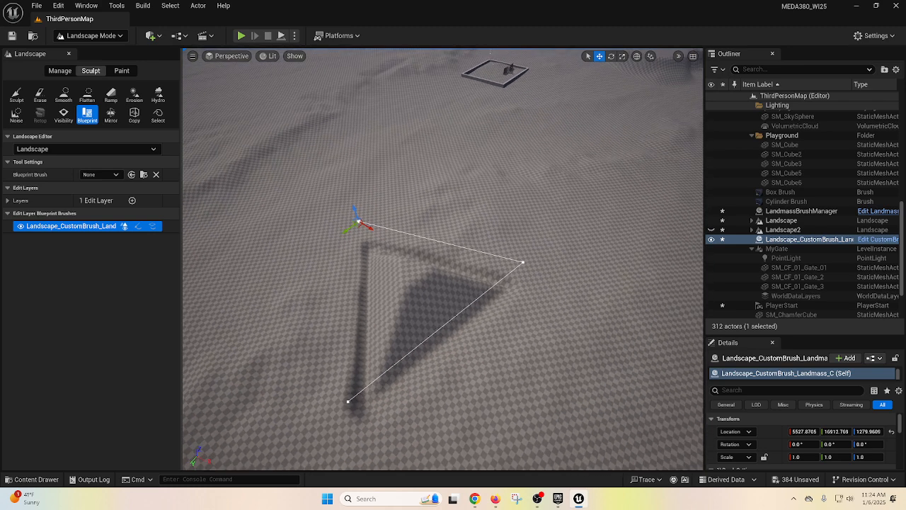
# Drag the outline's bottom and top corner points to stretch the triangular ridge, then deselect the brush.
pyautogui.click(344, 400)
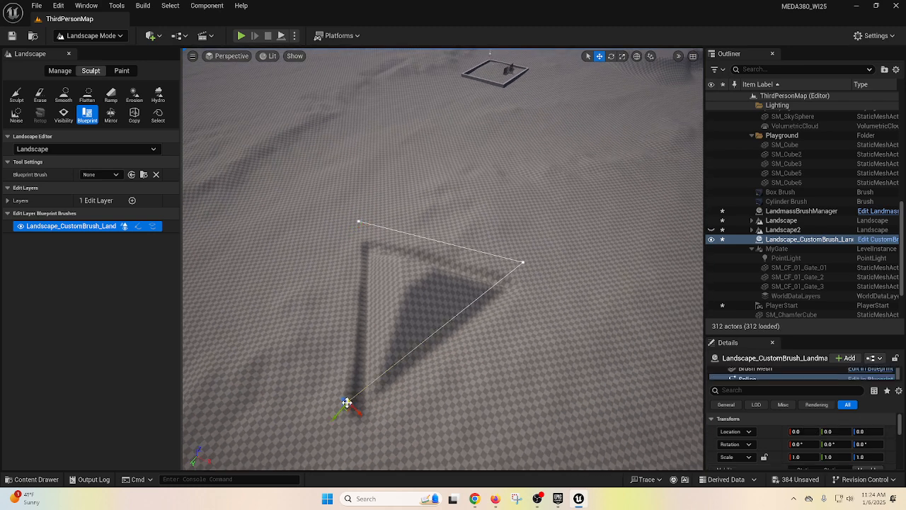
pyautogui.moveTo(352, 408); pyautogui.dragTo(567, 466)
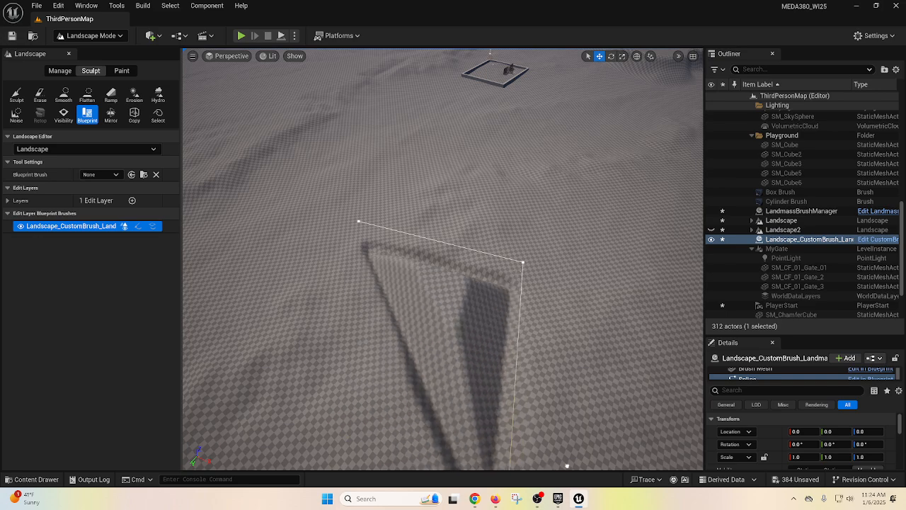
pyautogui.moveTo(496, 277); pyautogui.dragTo(455, 307, button='right')
pyautogui.press('s')
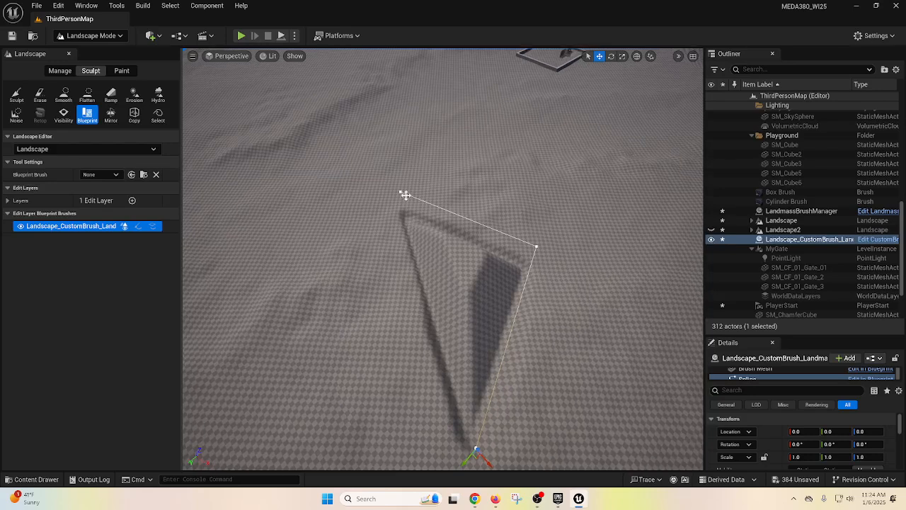
pyautogui.click(398, 192)
pyautogui.moveTo(409, 200); pyautogui.dragTo(398, 184)
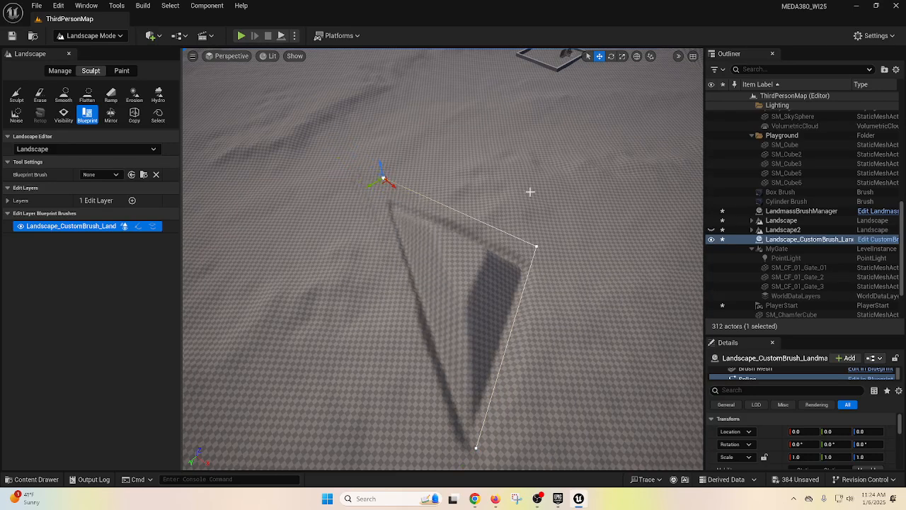
pyautogui.click(539, 170)
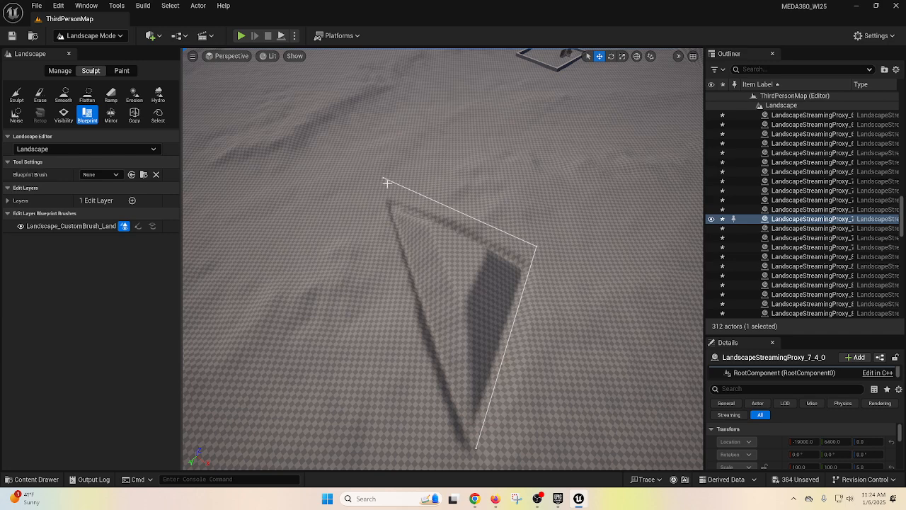
pyautogui.click(453, 259)
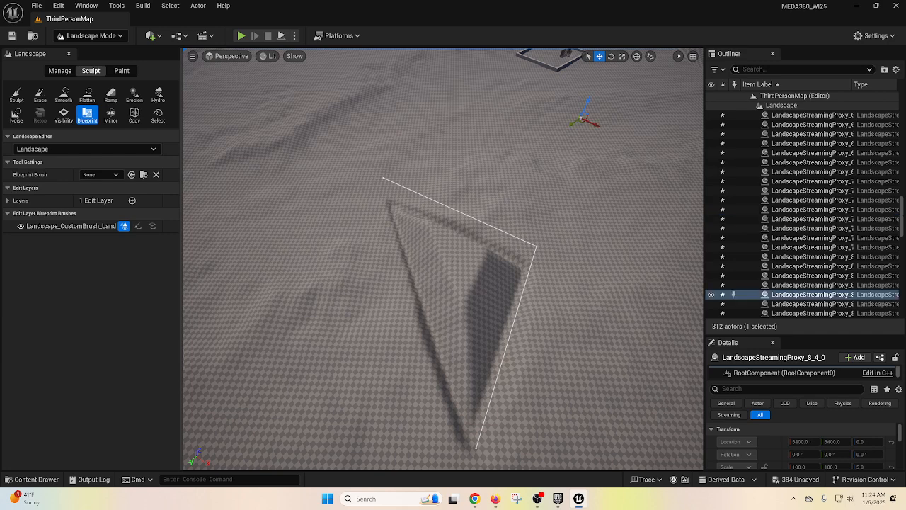
pyautogui.click(90, 36)
# Switch to Selection Mode, reselect the landmass brush and nudge its corner point and position.
pyautogui.click(90, 50)
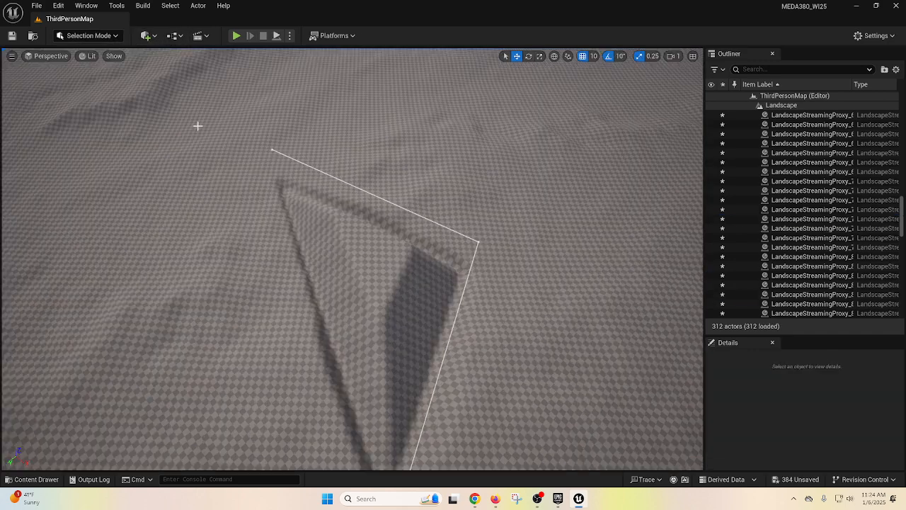
pyautogui.click(273, 151)
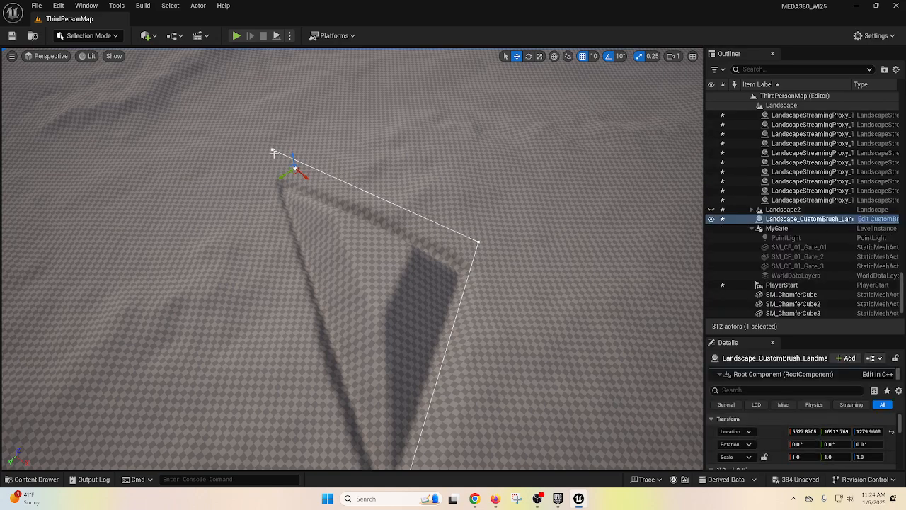
pyautogui.click(273, 151)
pyautogui.moveTo(291, 161); pyautogui.dragTo(264, 144)
pyautogui.click(463, 245)
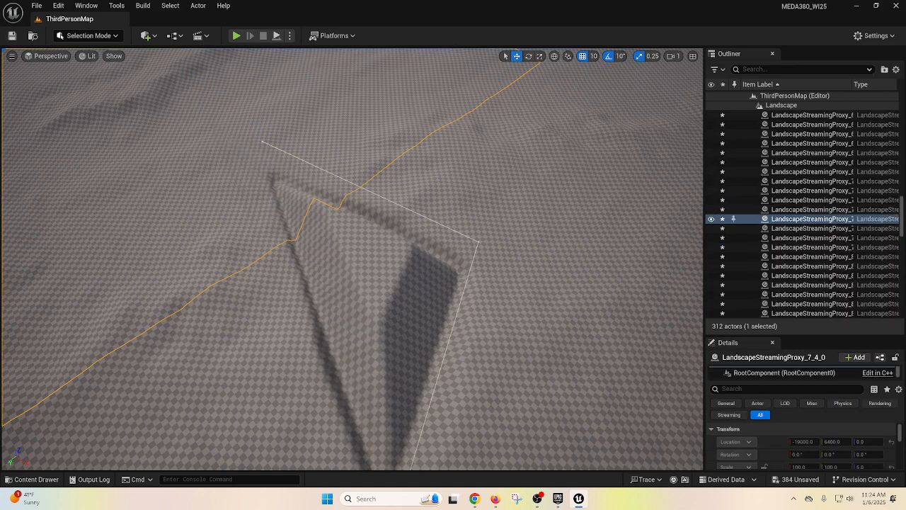
pyautogui.click(396, 254)
pyautogui.click(457, 261)
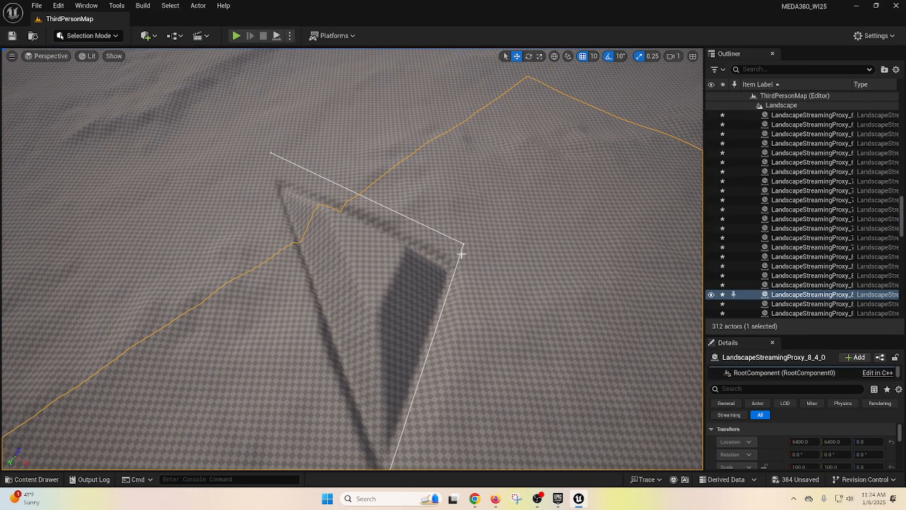
pyautogui.moveTo(285, 187)
pyautogui.mouseDown()
pyautogui.moveTo(363, 146)
pyautogui.moveTo(243, 217)
pyautogui.moveTo(285, 189)
pyautogui.mouseUp()
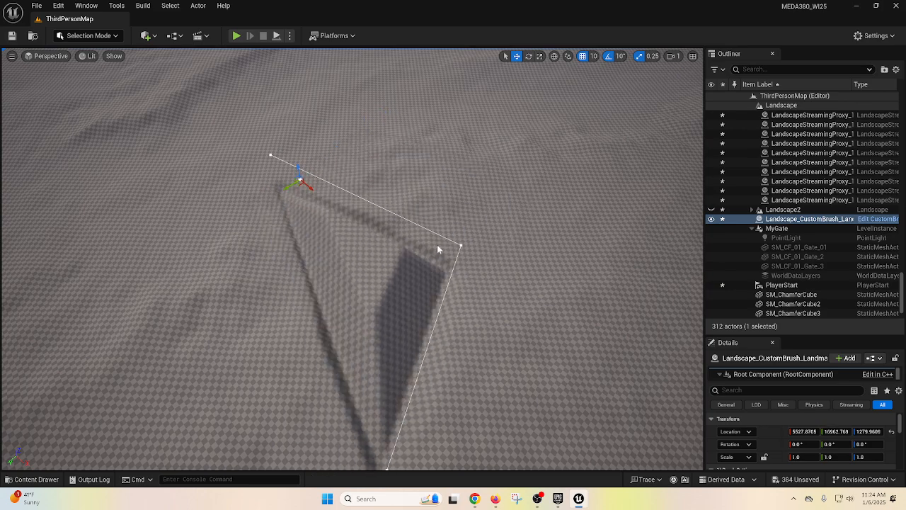
pyautogui.click(460, 244)
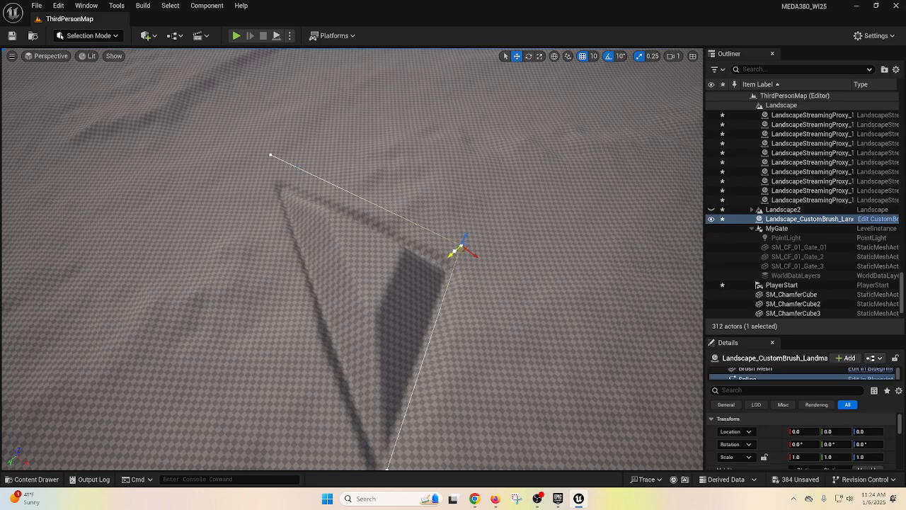
pyautogui.moveTo(455, 249)
pyautogui.mouseDown()
pyautogui.moveTo(546, 216)
pyautogui.moveTo(550, 153)
pyautogui.moveTo(455, 249)
pyautogui.mouseUp()
# Pull a new point out of the brush outline and move the end point down-right.
pyautogui.scroll(-2, 398, 250)
pyautogui.moveTo(398, 250); pyautogui.dragTo(385, 313, button='right')
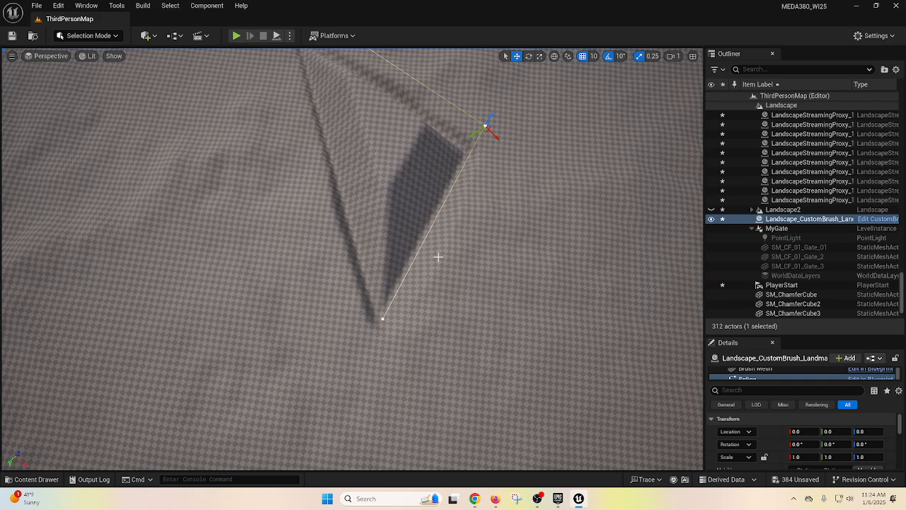
pyautogui.press('e')
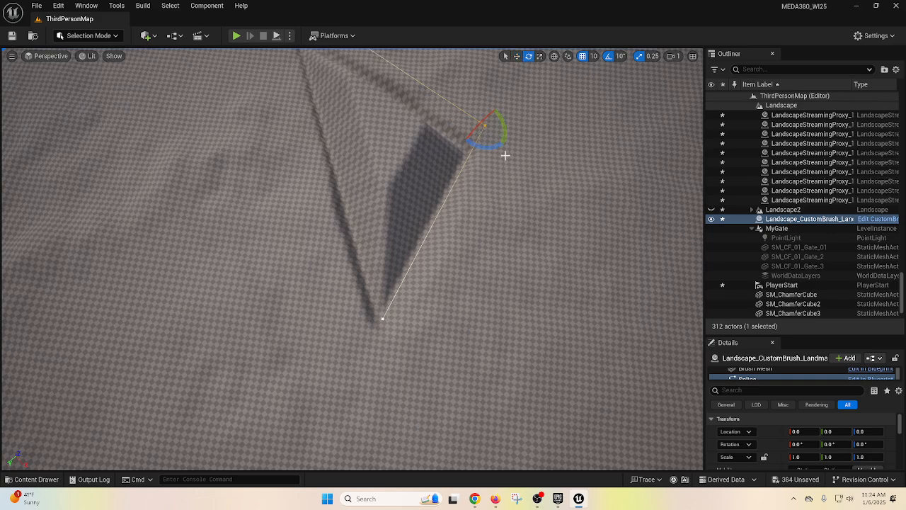
pyautogui.press('w')
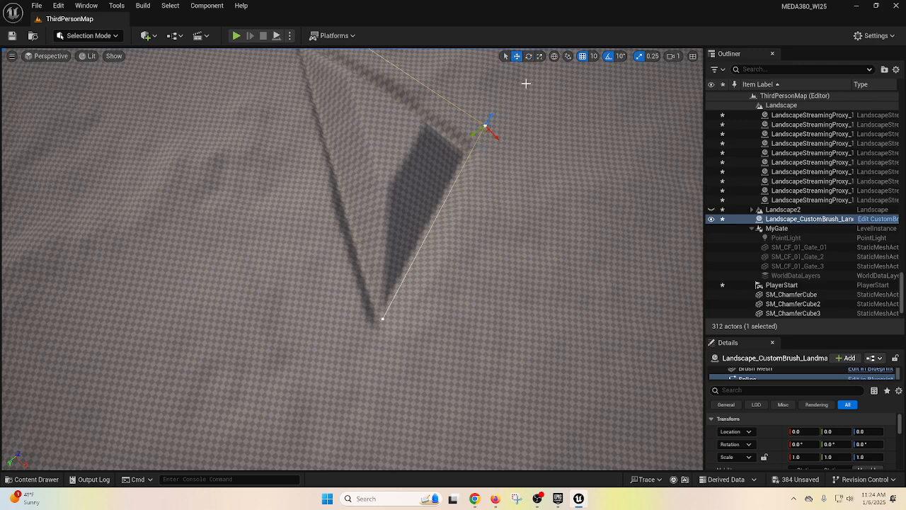
pyautogui.keyDown('alt'); pyautogui.moveTo(496, 139); pyautogui.dragTo(444, 272); pyautogui.keyUp('alt')
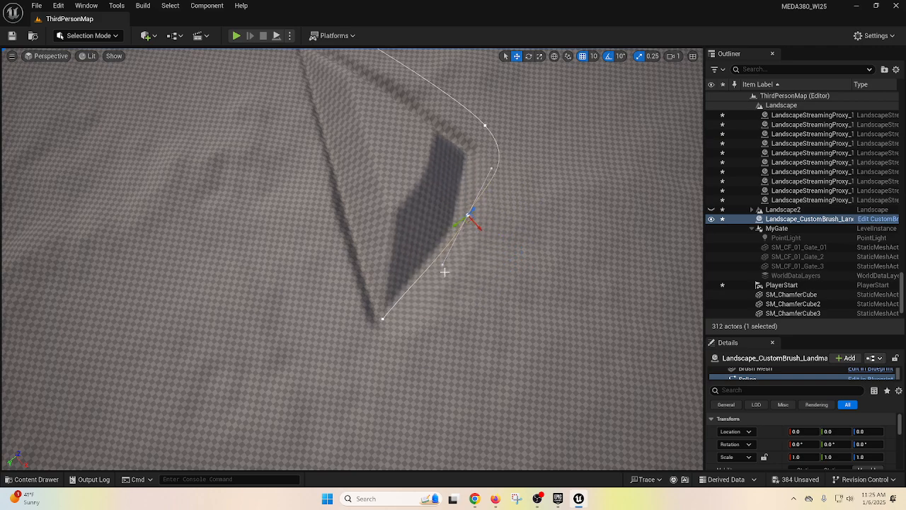
pyautogui.click(382, 318)
pyautogui.moveTo(397, 335); pyautogui.dragTo(214, 450)
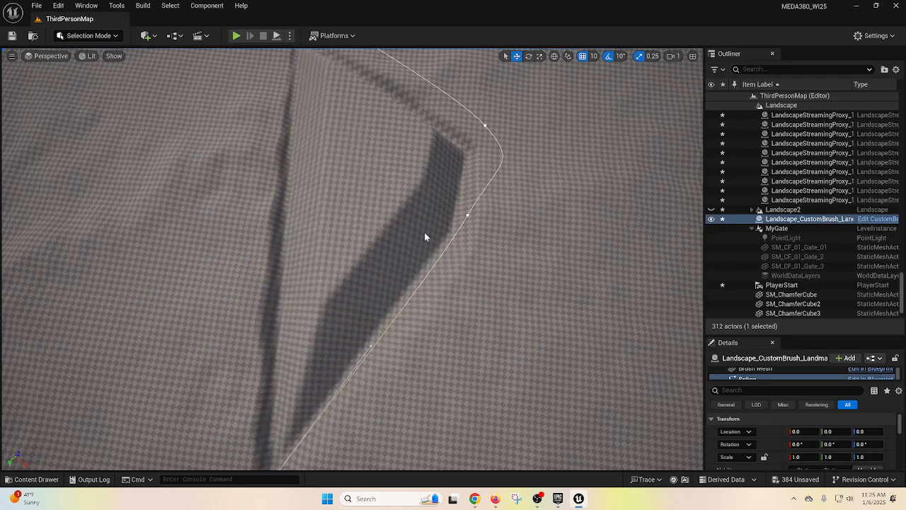
# Drag the new point to 7852.0009, -306.7949, 0.0 to round the ridge, then enlarge the Details panel.
pyautogui.click(468, 213)
pyautogui.moveTo(479, 225); pyautogui.dragTo(554, 281)
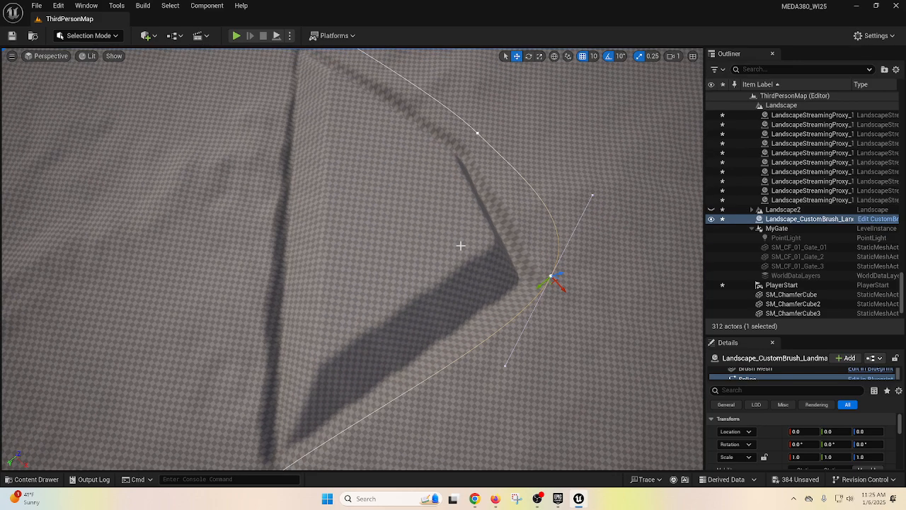
pyautogui.scroll(-5, 461, 246)
pyautogui.moveTo(421, 228); pyautogui.dragTo(586, 283, button='right')
pyautogui.press('s')
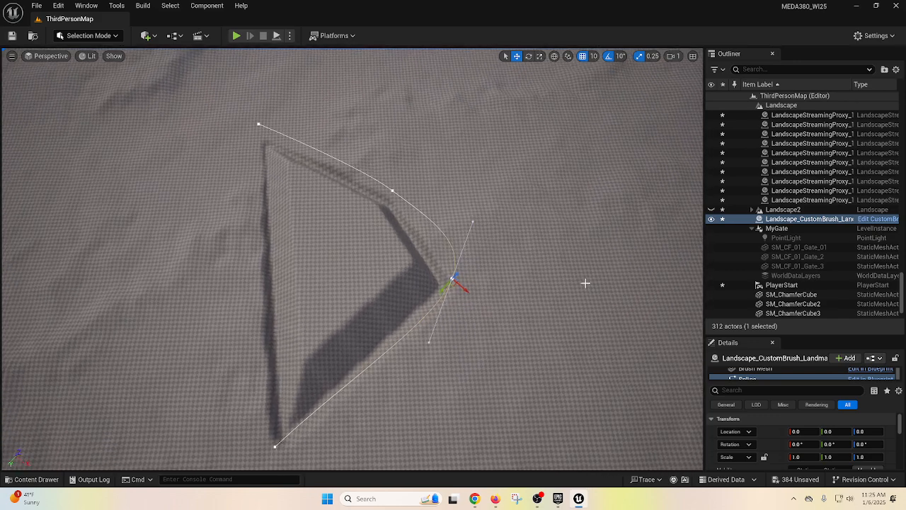
pyautogui.moveTo(793, 334); pyautogui.dragTo(793, 143)
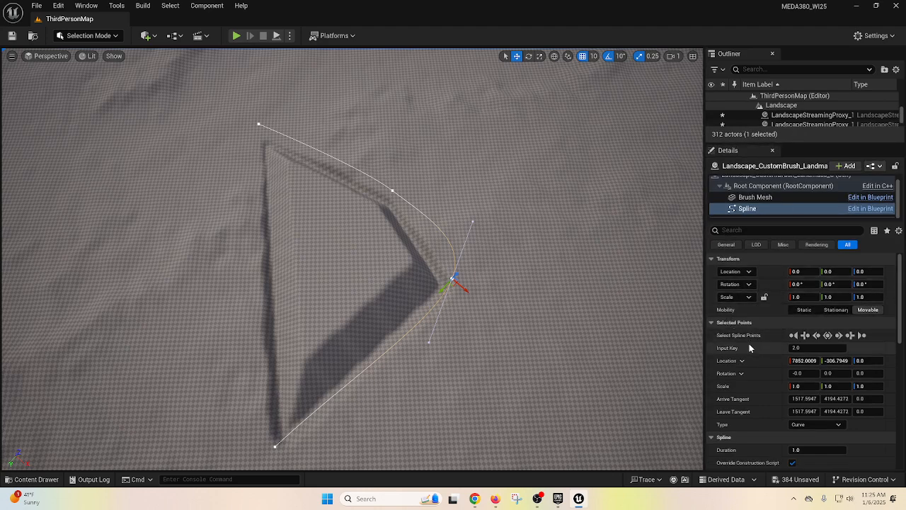
# Select the brush's (Self) row in Details and expand its Falloff settings.
pyautogui.scroll(-5, 750, 361)
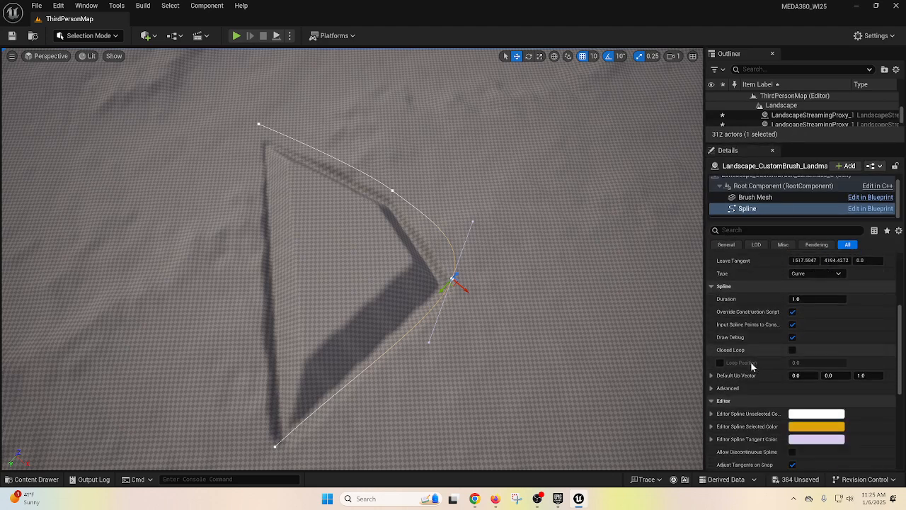
pyautogui.scroll(-6, 752, 366)
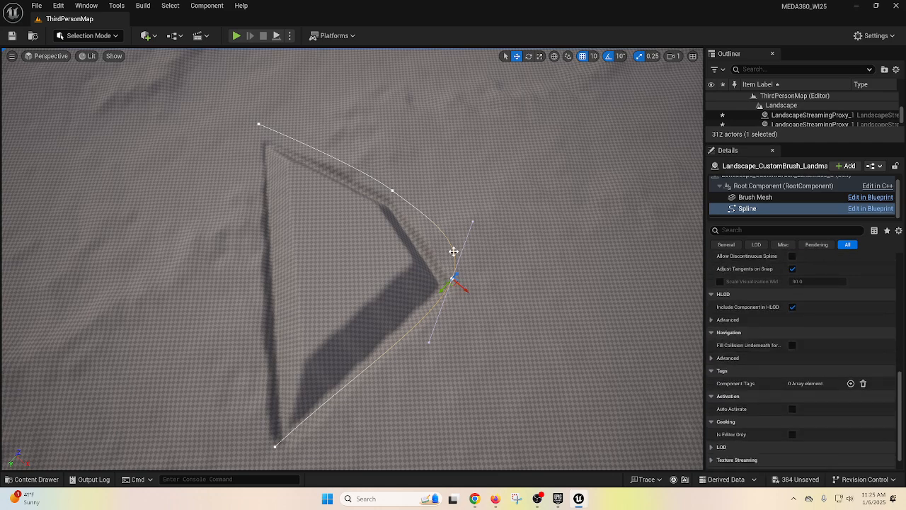
pyautogui.click(392, 189)
pyautogui.scroll(1, 765, 195)
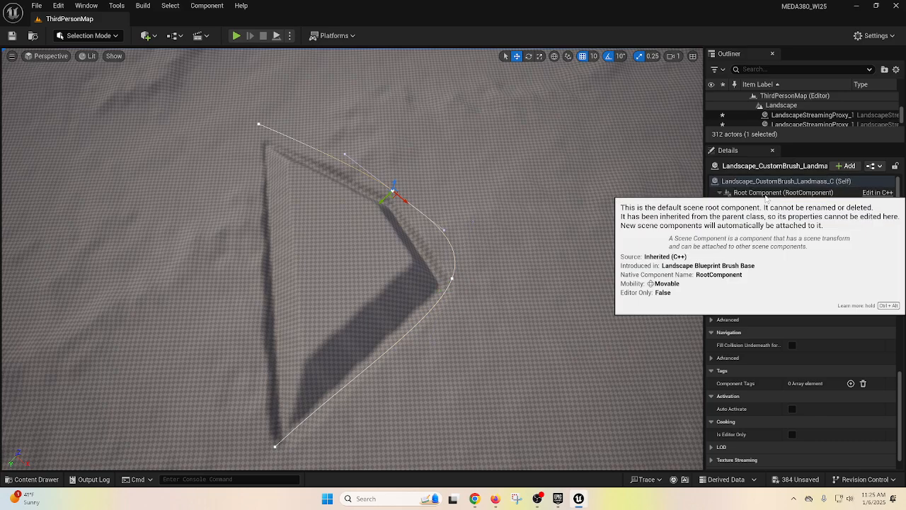
pyautogui.click(769, 186)
pyautogui.scroll(3, 757, 316)
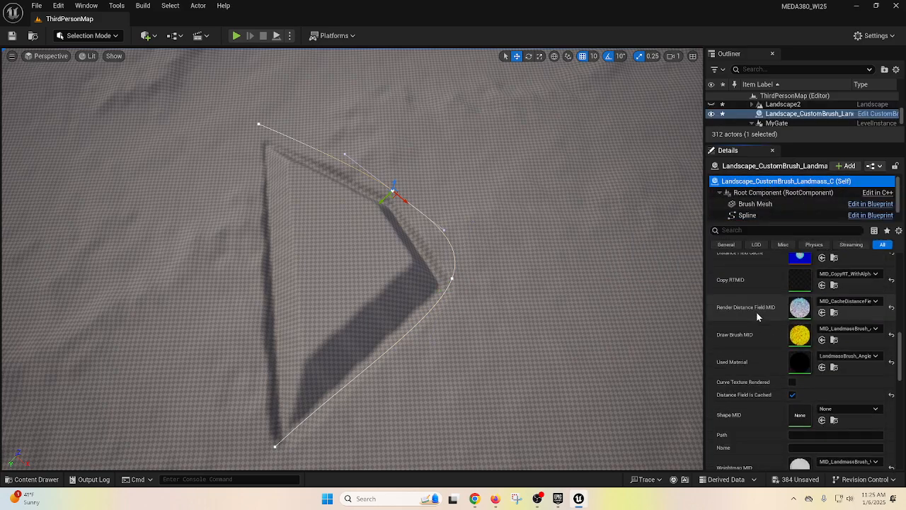
pyautogui.scroll(5, 756, 316)
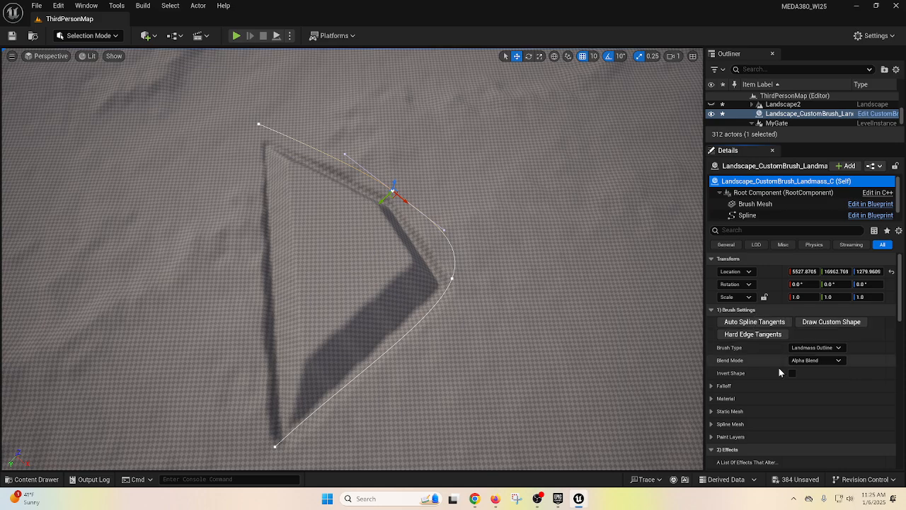
pyautogui.click(722, 386)
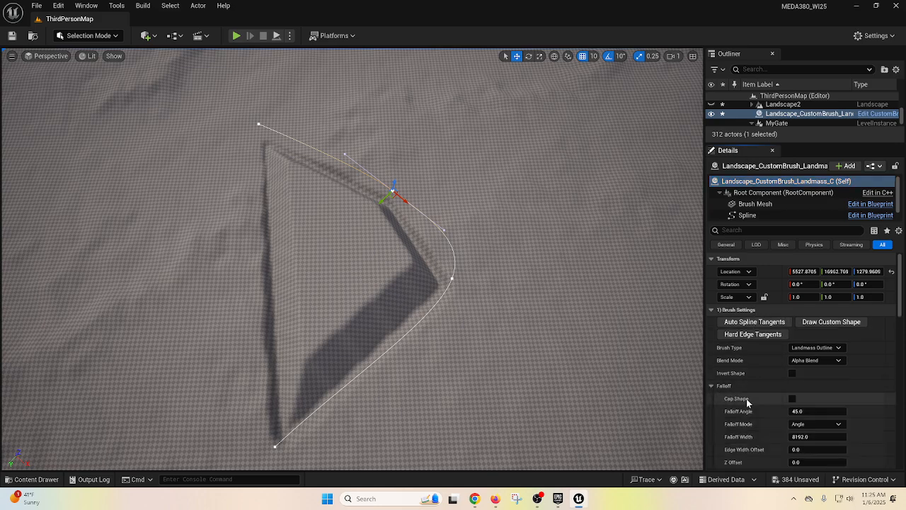
pyautogui.scroll(-1, 746, 403)
pyautogui.scroll(-1, 747, 403)
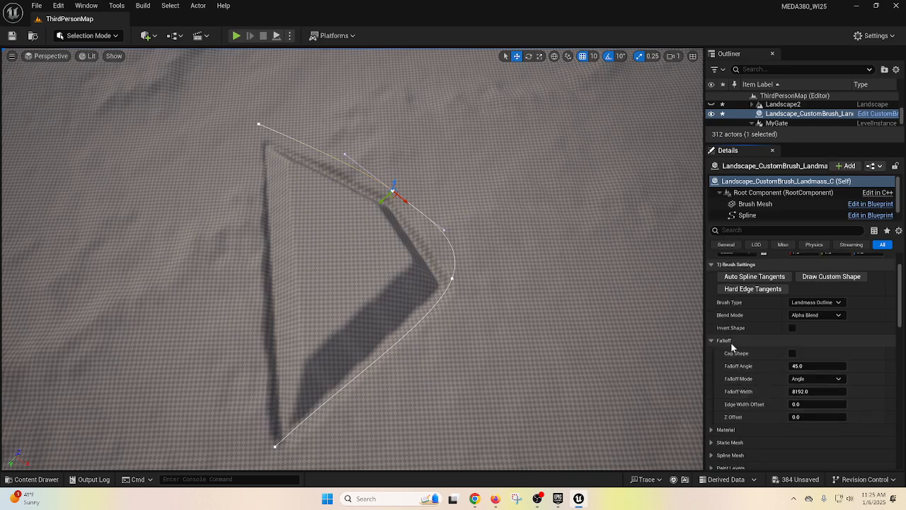
pyautogui.scroll(-1, 762, 380)
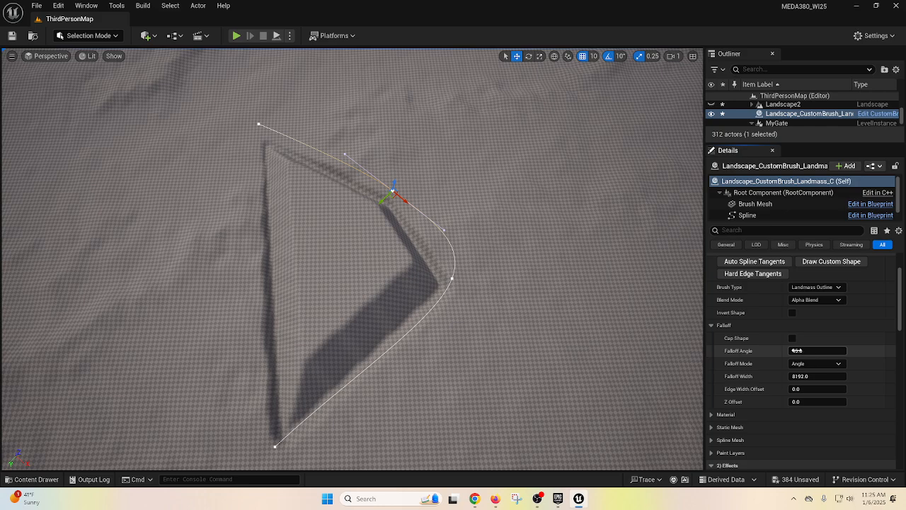
# Drag the Falloff Angle from 45.0 to about 27.77 and view the gentler slopes.
pyautogui.moveTo(797, 350); pyautogui.dragTo(825, 350)
pyautogui.moveTo(538, 297); pyautogui.dragTo(555, 310, button='right')
pyautogui.moveTo(811, 351); pyautogui.dragTo(751, 352)
pyautogui.scroll(-3, 365, 369)
pyautogui.scroll(-3, 365, 369)
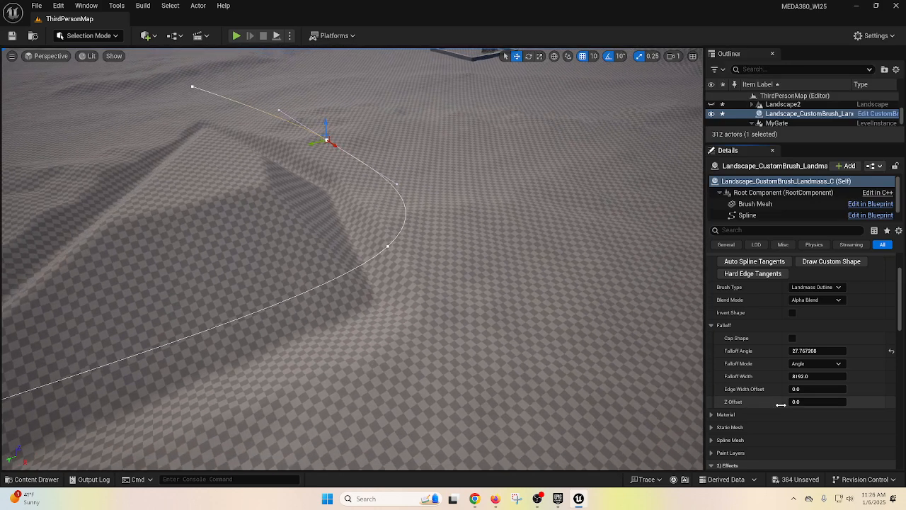
pyautogui.scroll(-1, 758, 418)
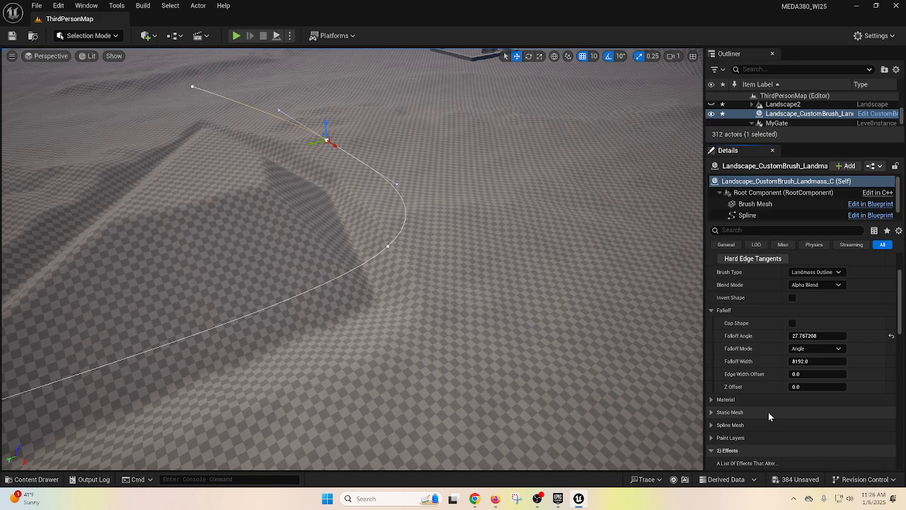
pyautogui.scroll(-5, 765, 382)
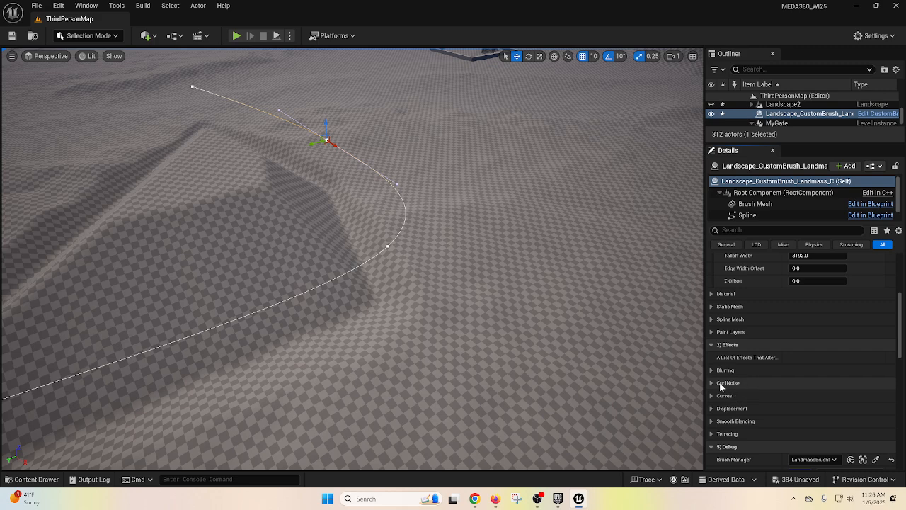
# Expand the Curl Noise effect settings and reframe the landmass in the viewport.
pyautogui.click(711, 383)
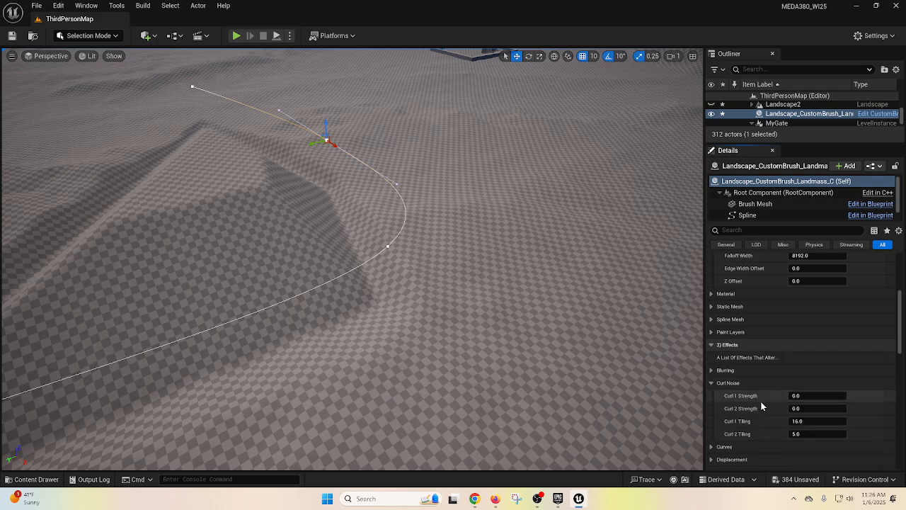
pyautogui.scroll(-1, 754, 399)
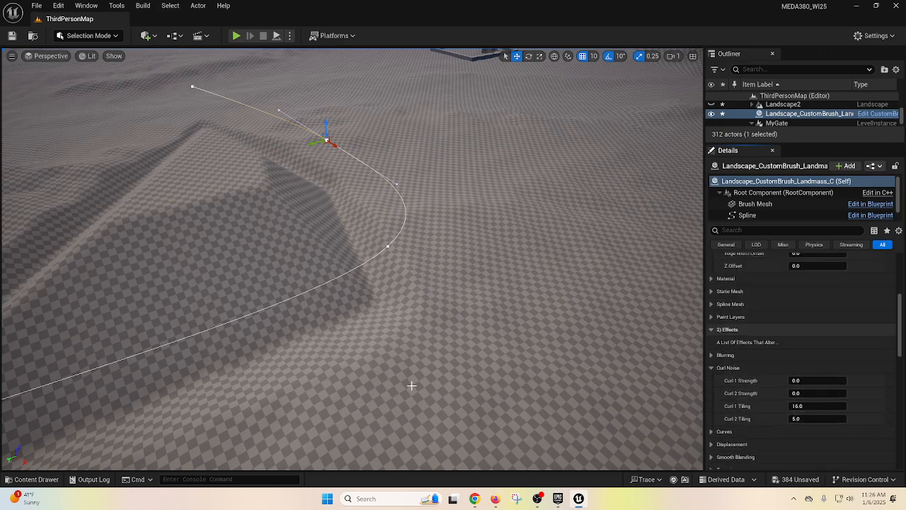
pyautogui.scroll(-1, 408, 379)
pyautogui.scroll(-2, 407, 379)
pyautogui.moveTo(407, 378); pyautogui.dragTo(323, 379, button='right')
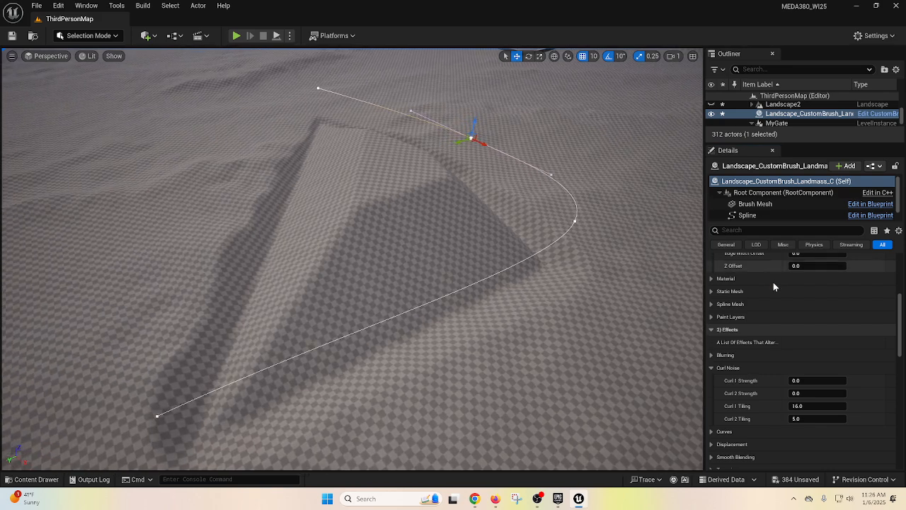
pyautogui.scroll(2, 782, 288)
pyautogui.scroll(2, 782, 291)
pyautogui.scroll(-3, 769, 380)
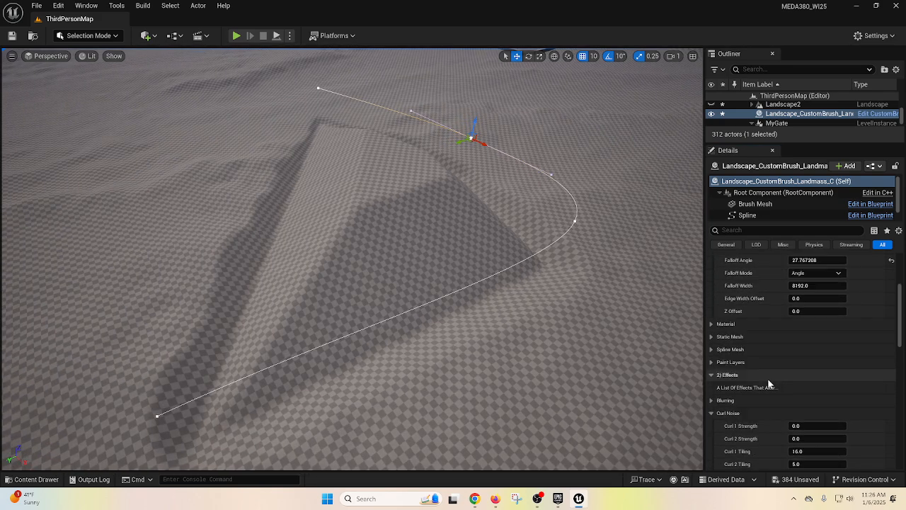
# Set Curl 1 Strength to 0.2 after trying higher values.
pyautogui.click(807, 396)
pyautogui.write('0.008')
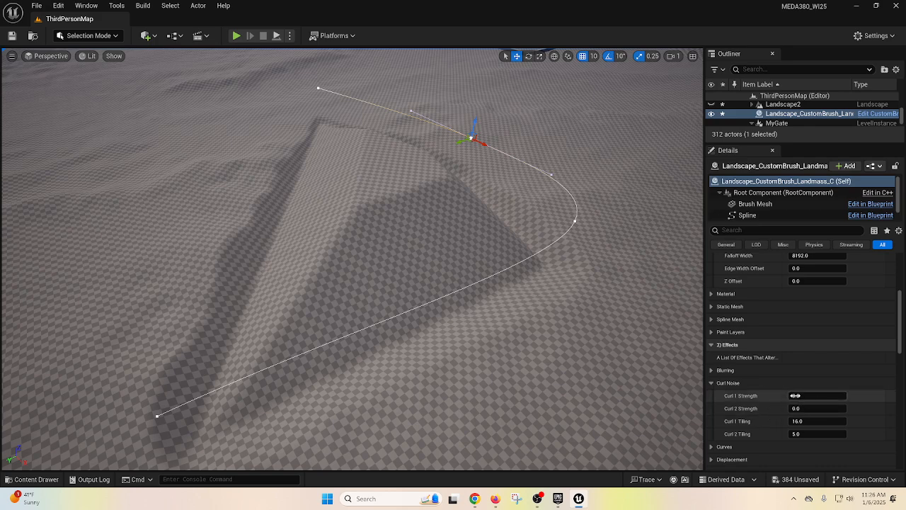
pyautogui.moveTo(807, 396); pyautogui.dragTo(851, 395)
pyautogui.moveTo(818, 395)
pyautogui.mouseDown()
pyautogui.moveTo(853, 396)
pyautogui.moveTo(800, 394)
pyautogui.mouseUp()
pyautogui.click(812, 397)
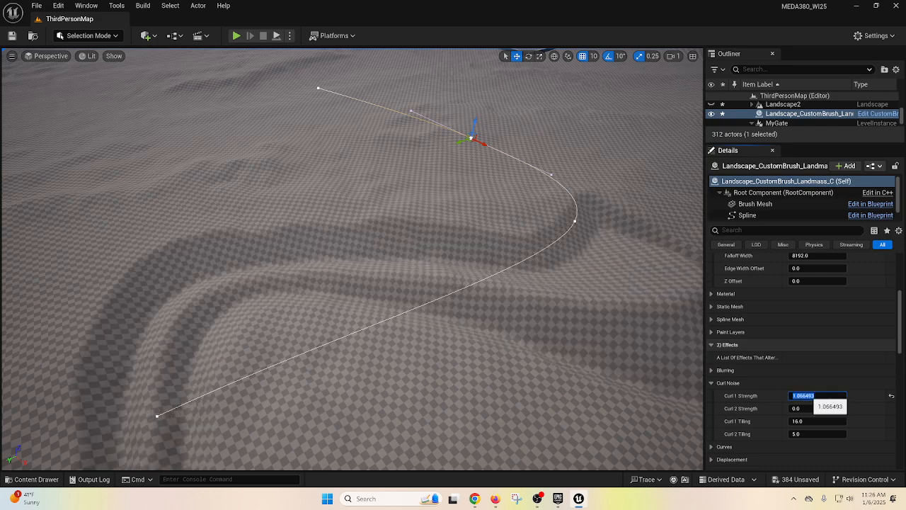
pyautogui.press('BackSpace')
pyautogui.write('.2')
pyautogui.press('Return')
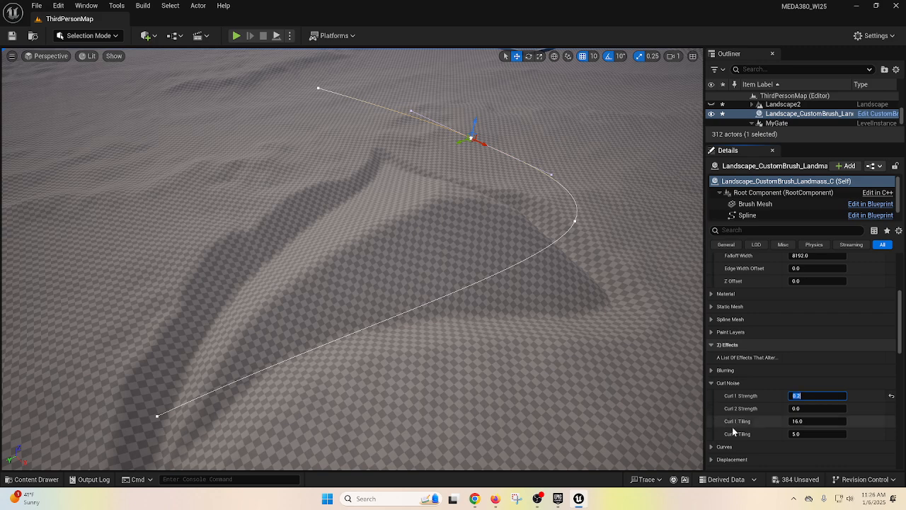
# Set Curl 2 Strength to 0.5 and raise Curl 1 Tiling to about 22.
pyautogui.click(790, 409)
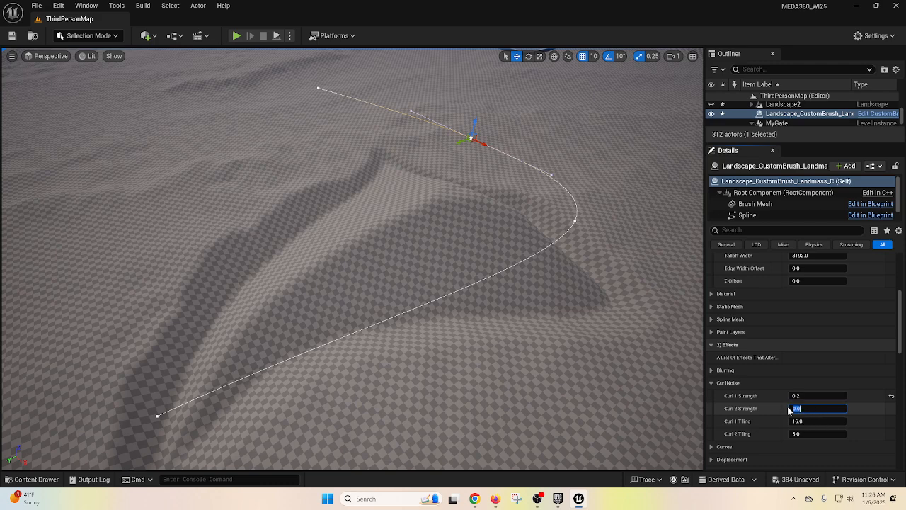
pyautogui.moveTo(794, 409); pyautogui.dragTo(842, 409)
pyautogui.scroll(-3, 529, 343)
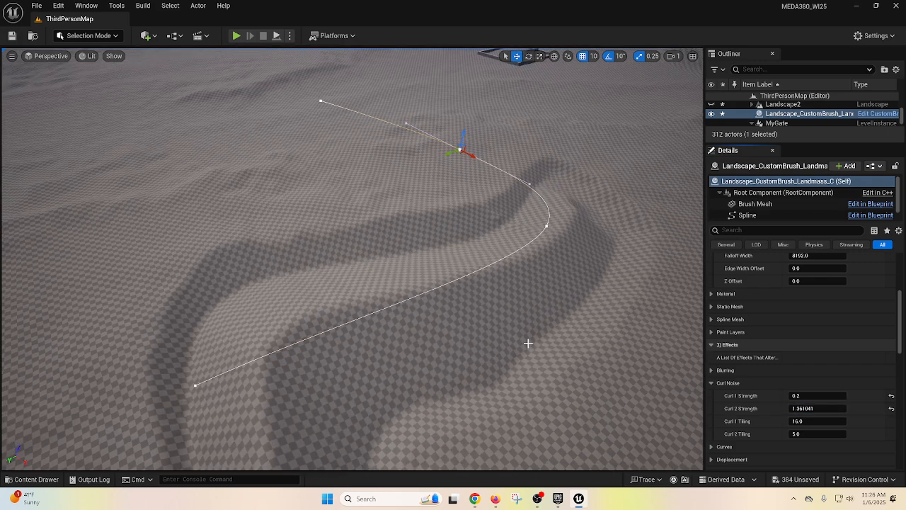
pyautogui.scroll(-1, 528, 343)
pyautogui.hotkey('ctrl', 'z')
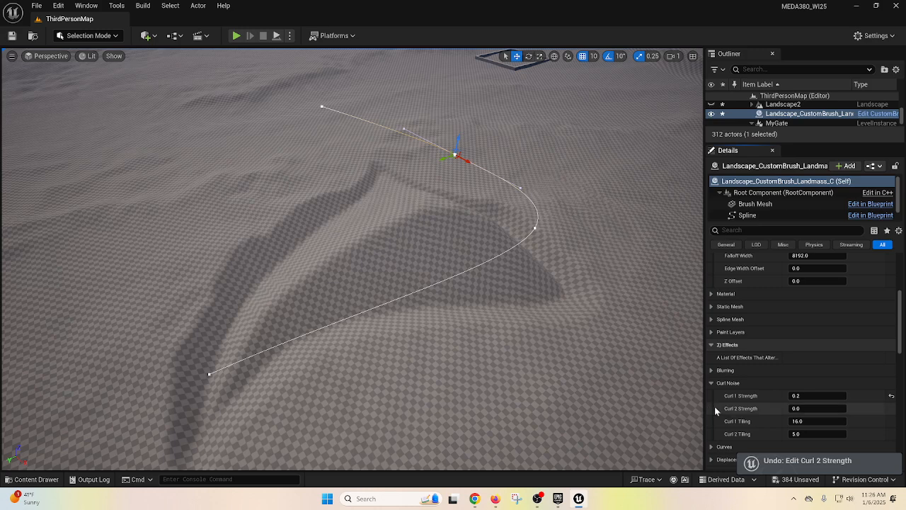
pyautogui.click(793, 408)
pyautogui.write('0.5')
pyautogui.press('Return')
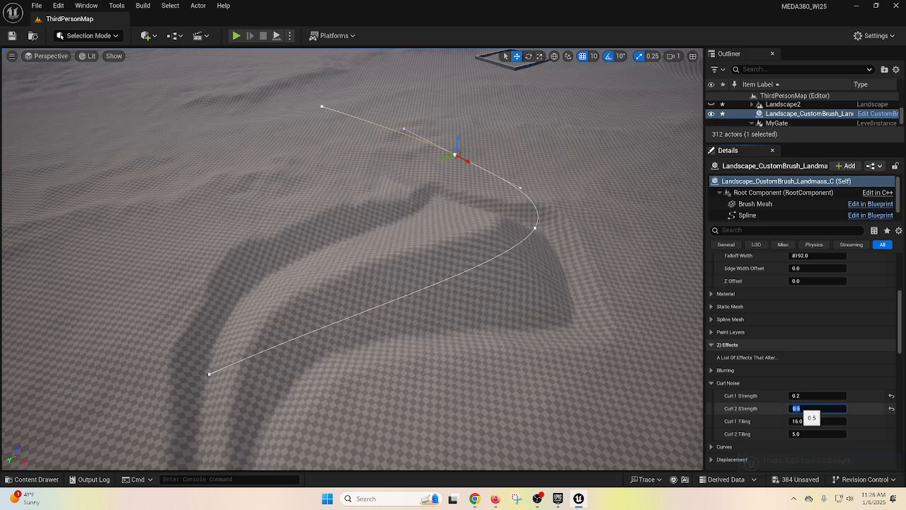
pyautogui.scroll(-3, 405, 324)
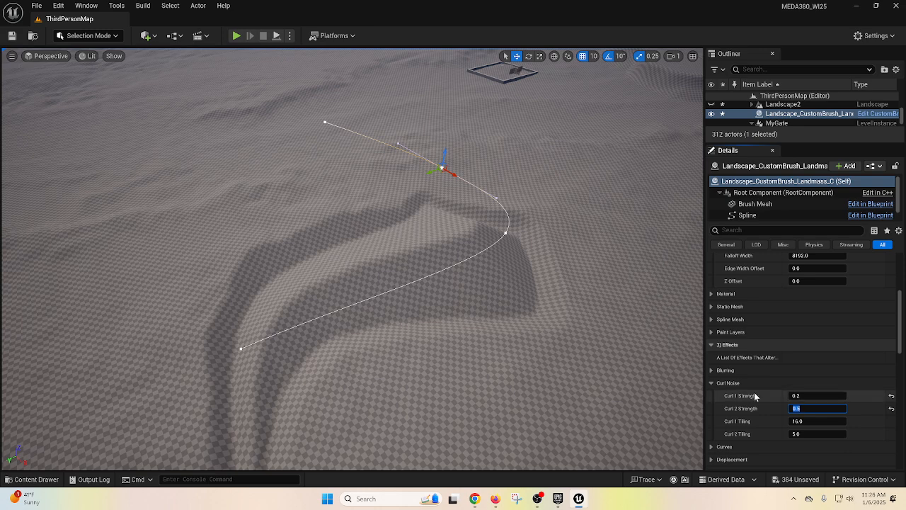
pyautogui.click(800, 422)
pyautogui.moveTo(800, 421)
pyautogui.mouseDown()
pyautogui.moveTo(848, 422)
pyautogui.moveTo(804, 434)
pyautogui.mouseUp()
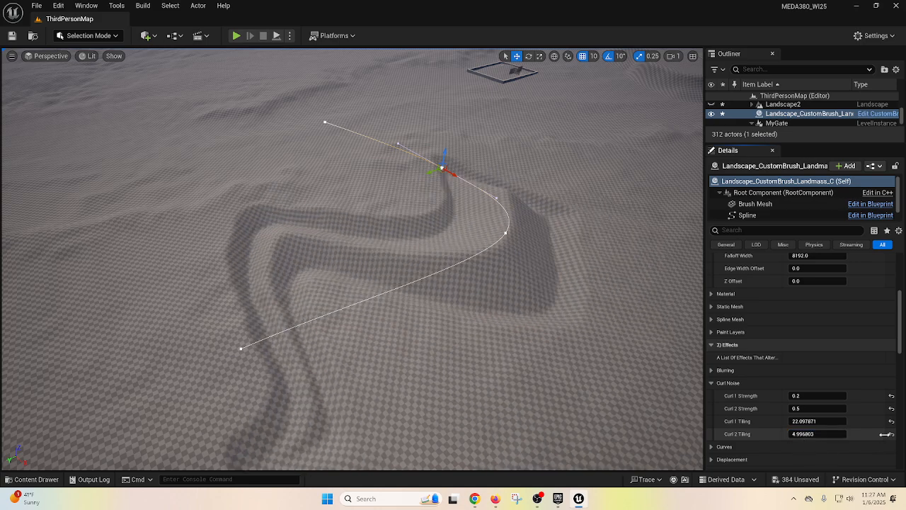
# Reset Curl 2 Tiling to its 5.0 default and check the Curves settings.
pyautogui.click(892, 434)
pyautogui.click(712, 447)
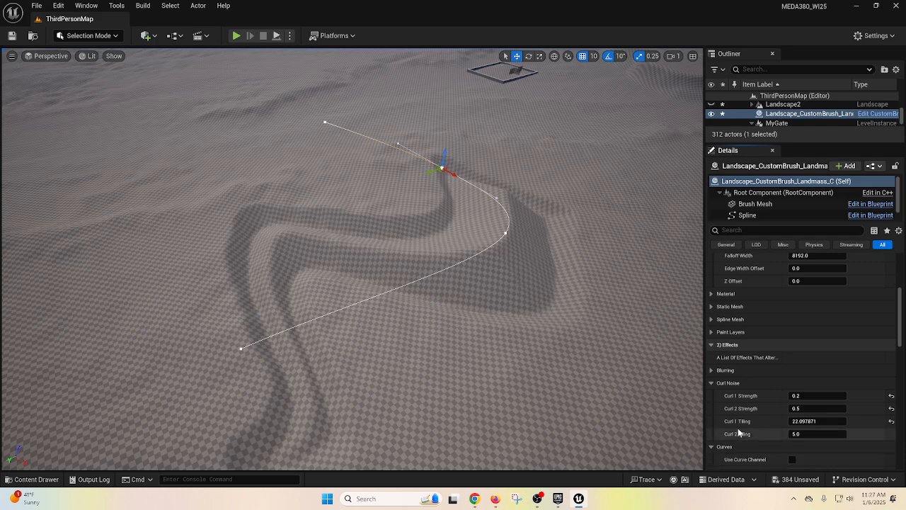
pyautogui.scroll(-4, 716, 396)
pyautogui.click(712, 356)
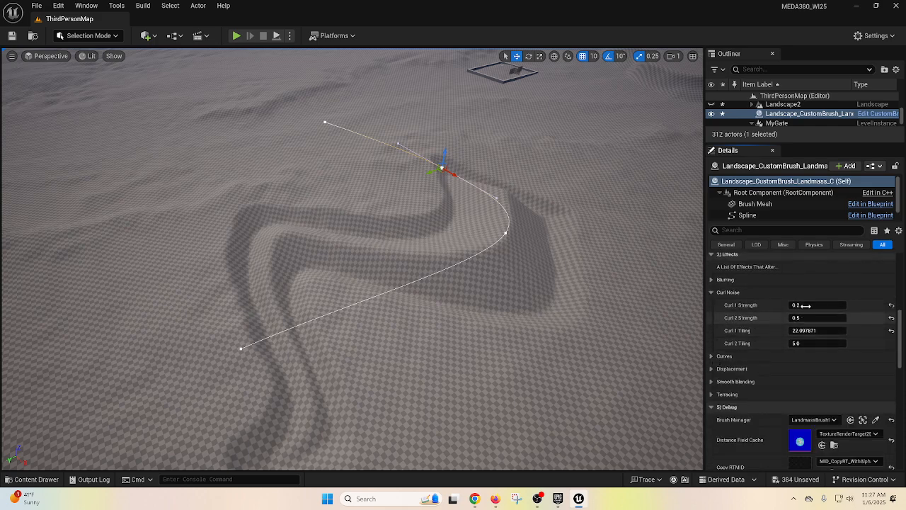
pyautogui.scroll(2, 714, 340)
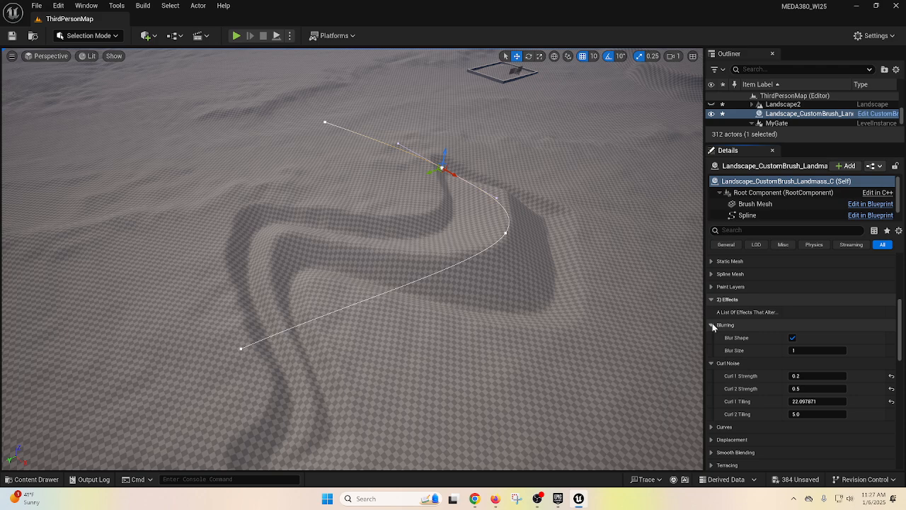
# Set Blur Size to 1 and lower Curl 1 Strength to about 0.136.
pyautogui.click(712, 324)
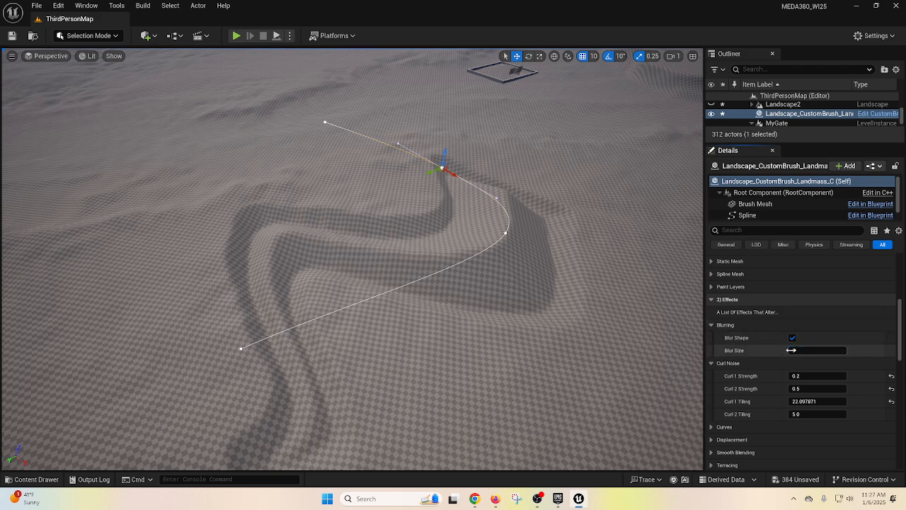
pyautogui.click(804, 350)
pyautogui.press('Return')
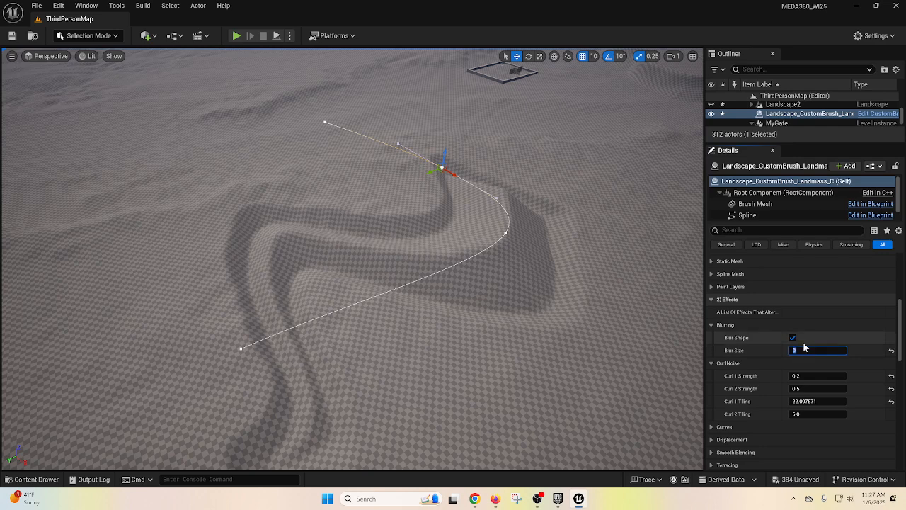
pyautogui.write('1')
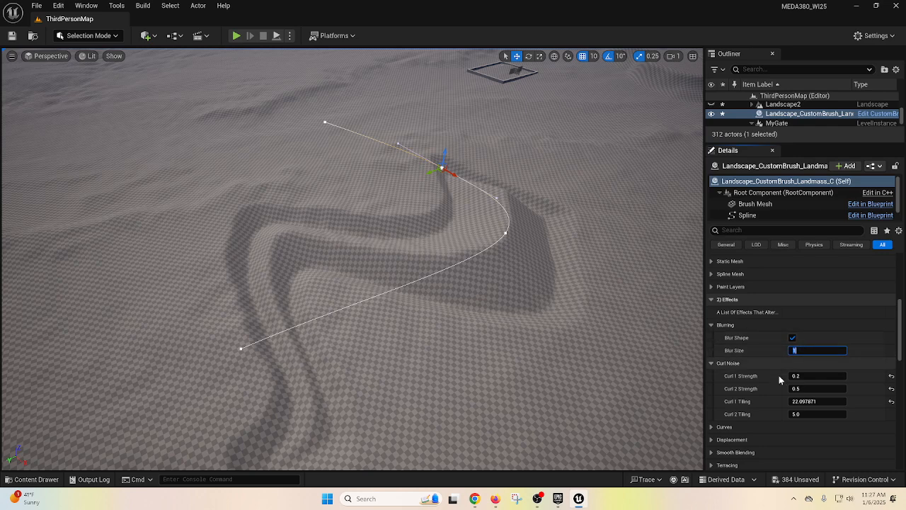
pyautogui.moveTo(803, 376)
pyautogui.mouseDown()
pyautogui.moveTo(822, 376)
pyautogui.moveTo(792, 376)
pyautogui.mouseUp()
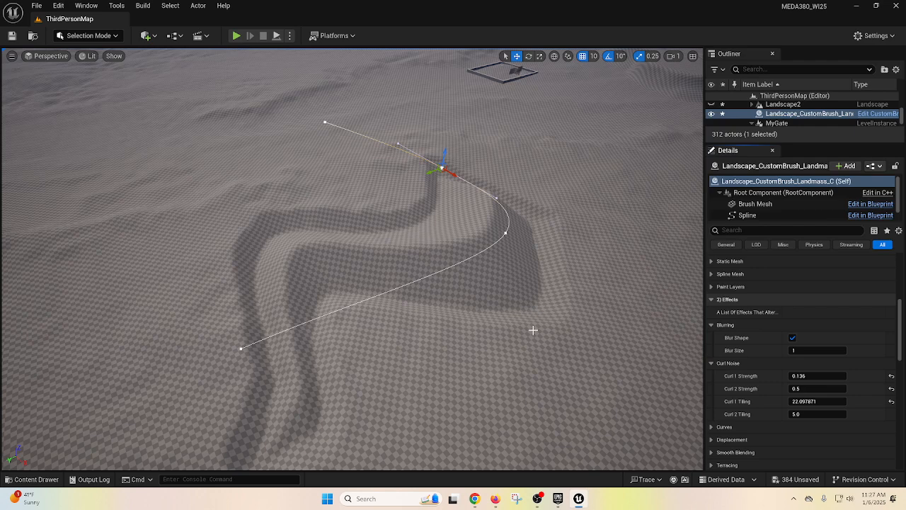
# Set the landmass brush's Falloff Angle to 45.
pyautogui.scroll(4, 850, 354)
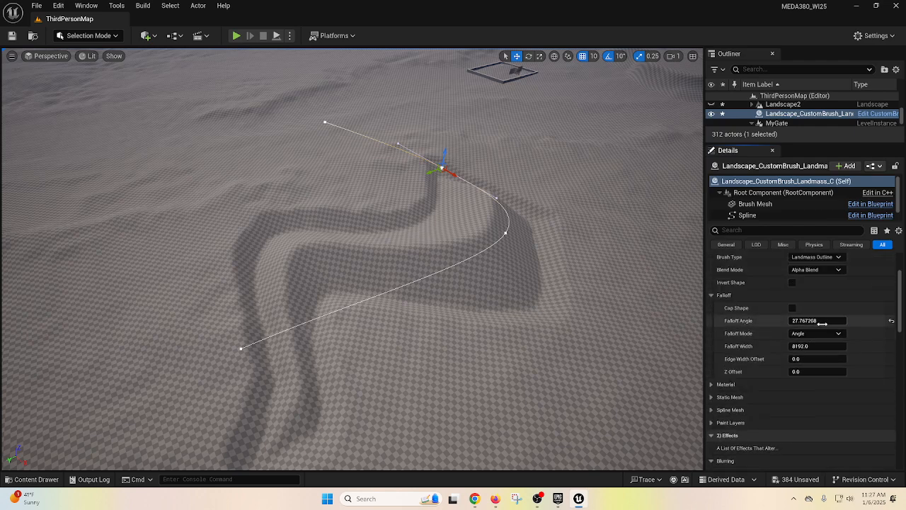
pyautogui.click(822, 324)
pyautogui.write('45')
pyautogui.press('Return')
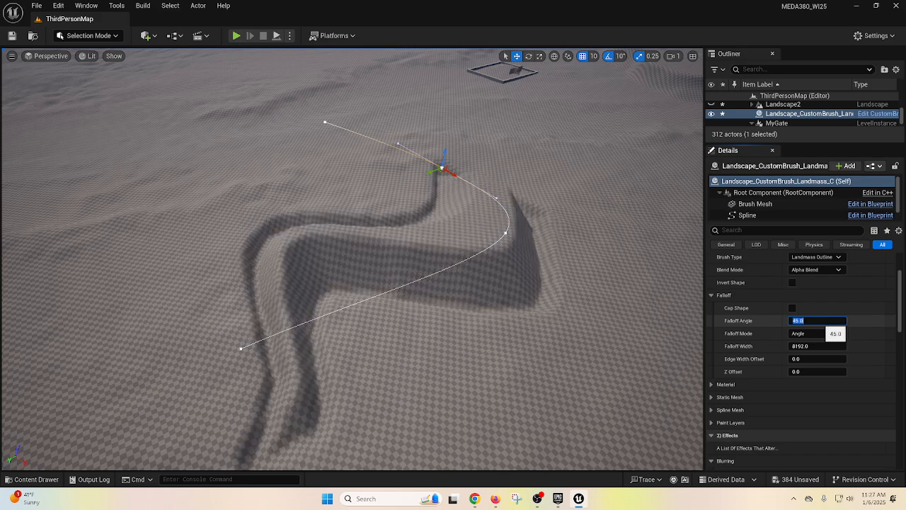
# Fly the camera around the ridge to inspect its steeper sides.
pyautogui.press('w')
pyautogui.moveTo(644, 314); pyautogui.dragTo(615, 333, button='right')
pyautogui.press('w')
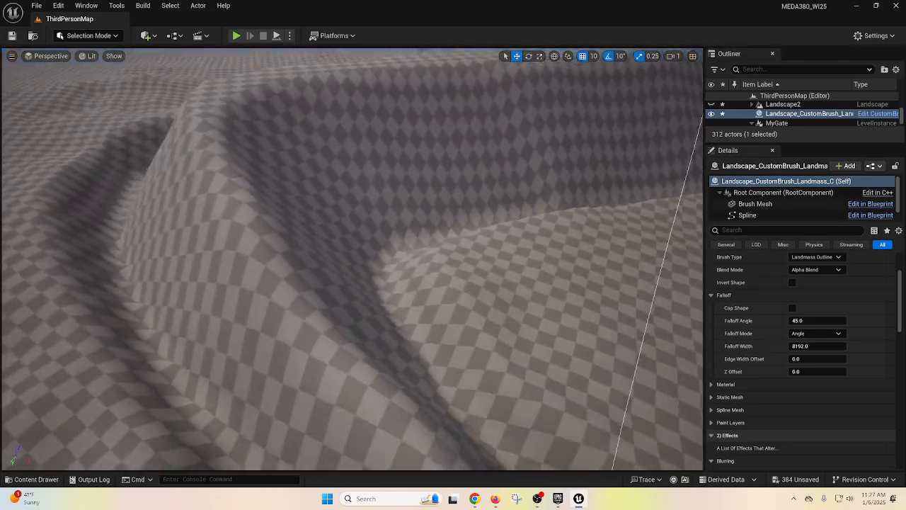
pyautogui.moveTo(453, 262); pyautogui.dragTo(429, 259, button='right')
pyautogui.press('a')
pyautogui.press('s')
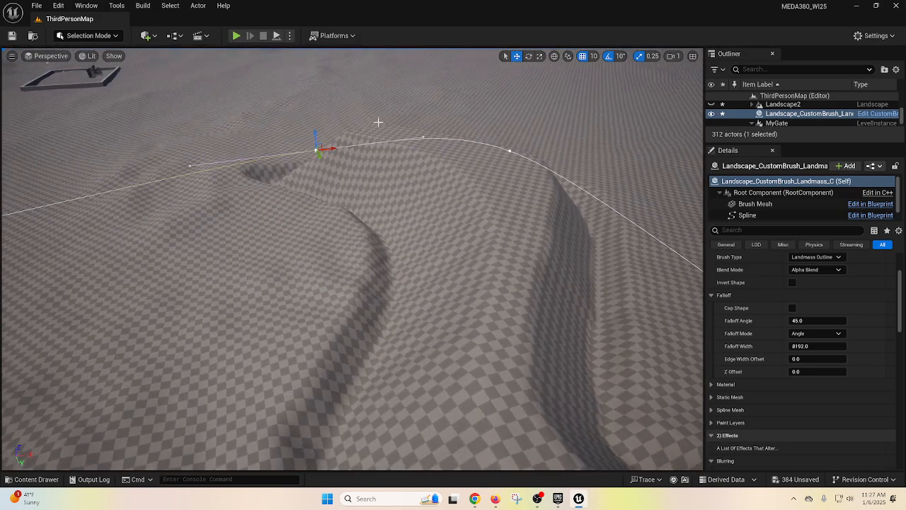
pyautogui.scroll(-3, 415, 271)
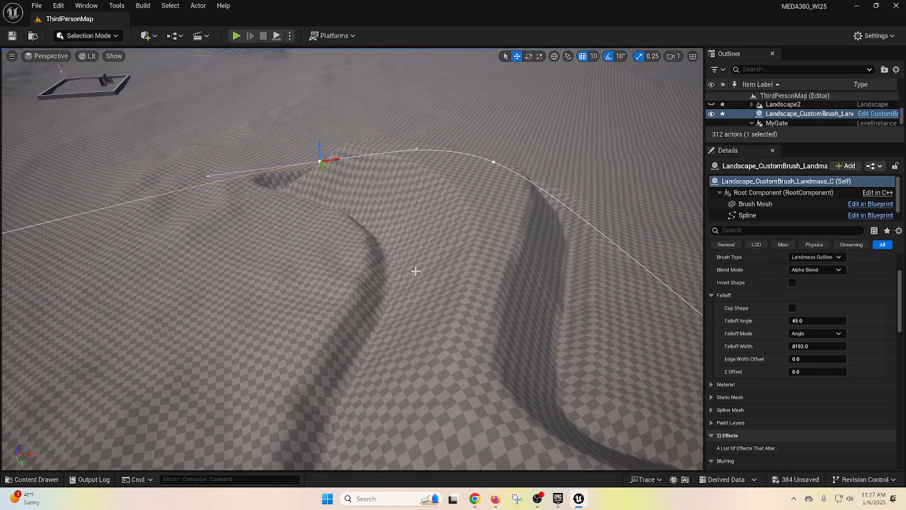
pyautogui.scroll(-3, 416, 271)
pyautogui.moveTo(416, 271); pyautogui.dragTo(433, 252, button='right')
pyautogui.press('s')
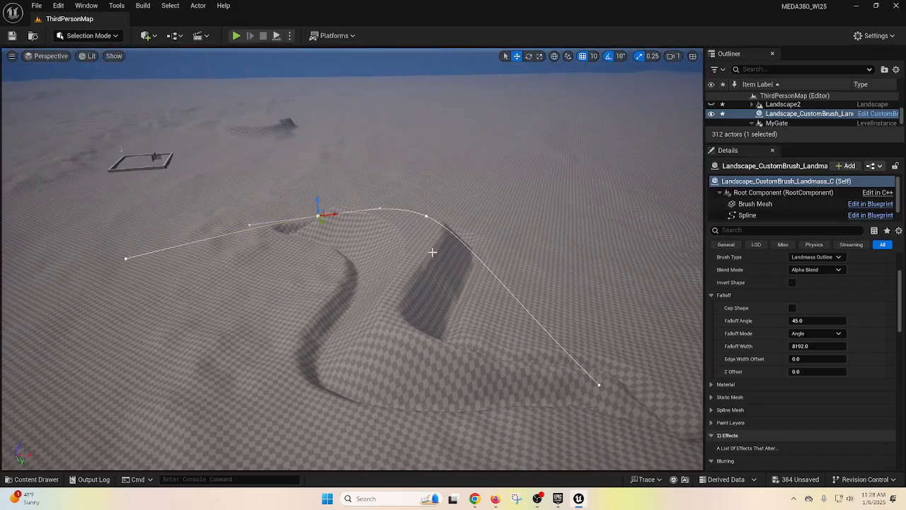
# Drag the landmass brush far across the landscape, putting spline point 3.0 at 7322.6333, 7001.2919, 0.0.
pyautogui.click(488, 214)
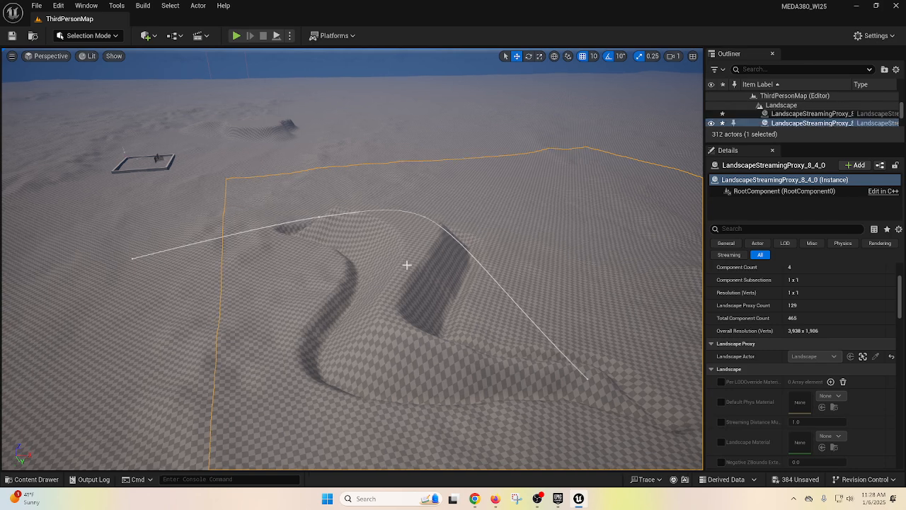
pyautogui.scroll(-2, 407, 265)
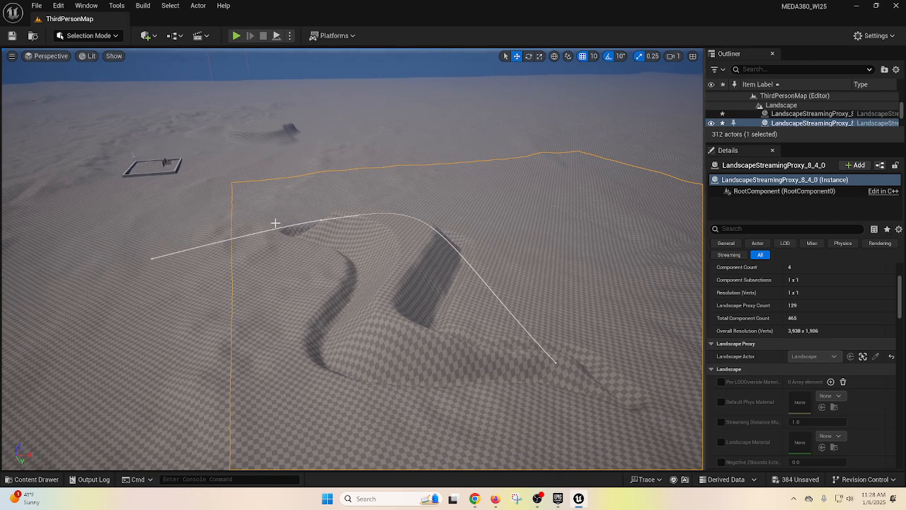
pyautogui.click(324, 220)
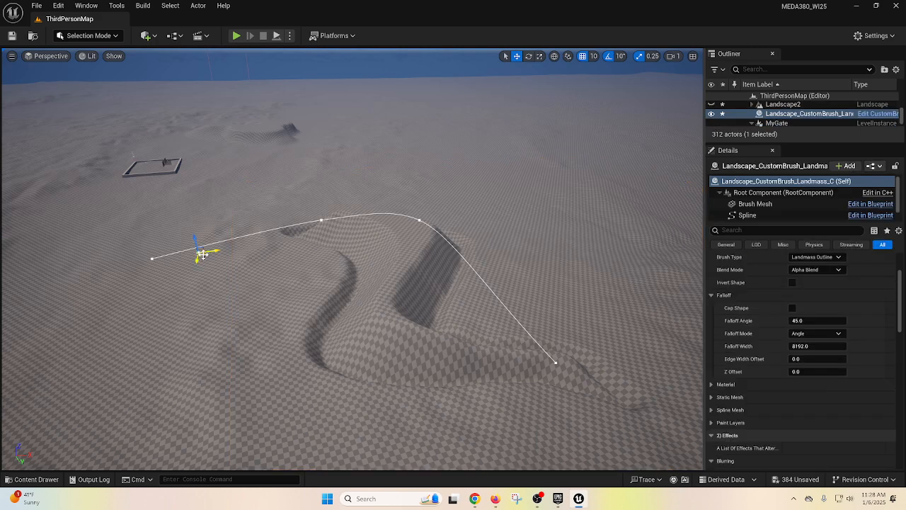
pyautogui.moveTo(200, 252)
pyautogui.mouseDown()
pyautogui.moveTo(172, 156)
pyautogui.moveTo(99, 98)
pyautogui.moveTo(151, 114)
pyautogui.moveTo(113, 115)
pyautogui.moveTo(178, 112)
pyautogui.moveTo(150, 112)
pyautogui.mouseUp()
pyautogui.press('f')
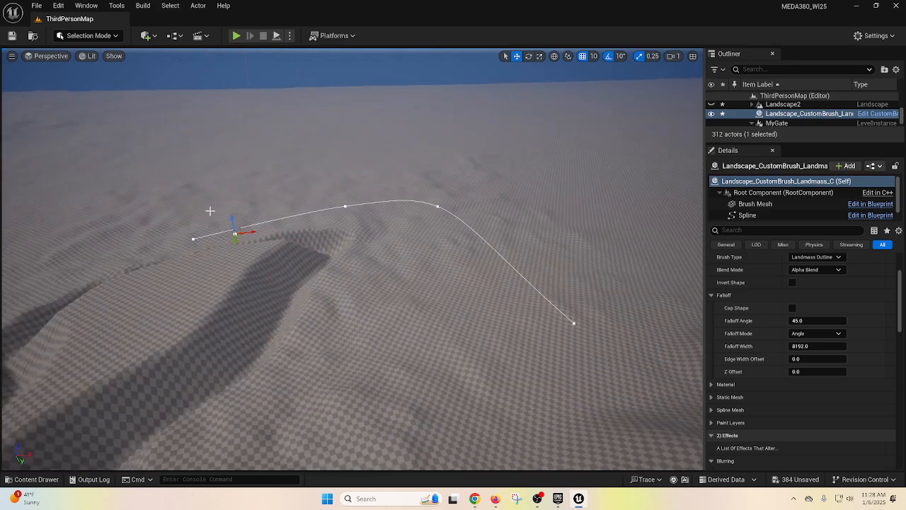
pyautogui.moveTo(210, 210)
pyautogui.mouseDown(button='right')
pyautogui.moveTo(155, 244)
pyautogui.moveTo(190, 230)
pyautogui.moveTo(186, 264)
pyautogui.moveTo(206, 206)
pyautogui.mouseUp(button='right')
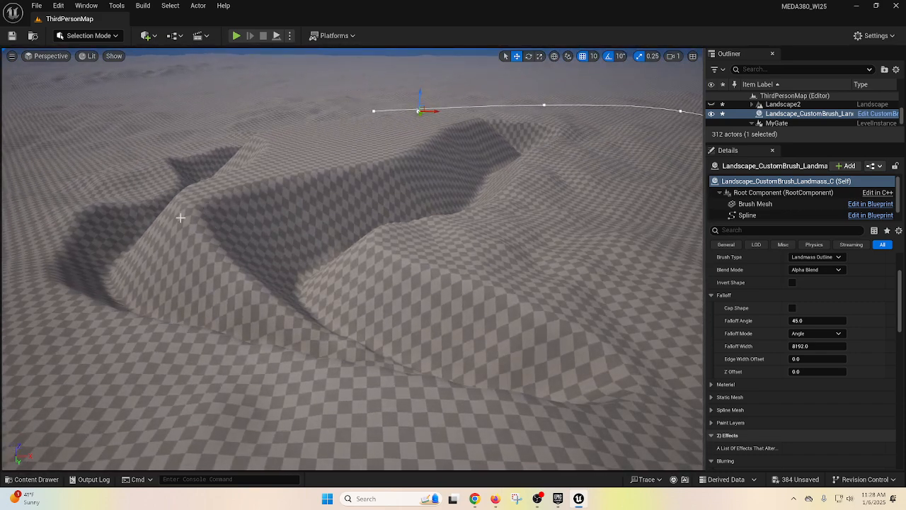
pyautogui.scroll(-5, 247, 253)
pyautogui.scroll(-8, 257, 252)
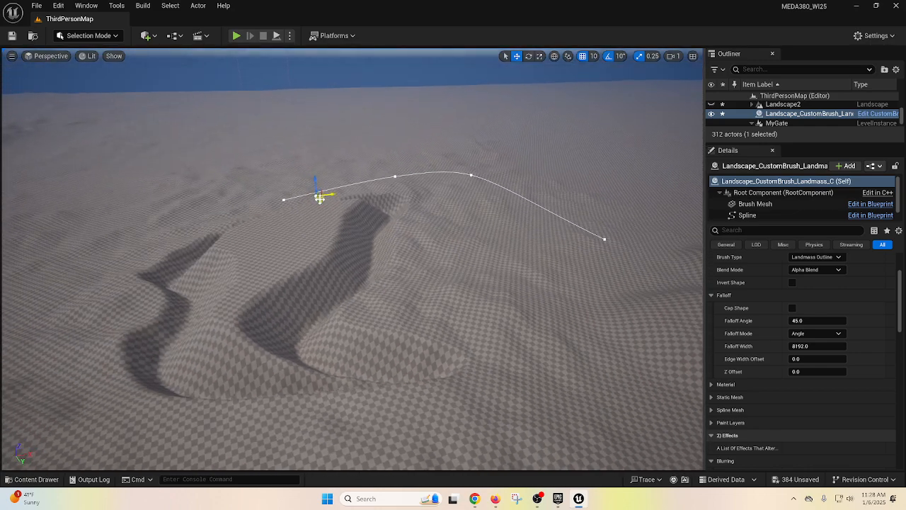
pyautogui.moveTo(319, 196); pyautogui.dragTo(625, 140)
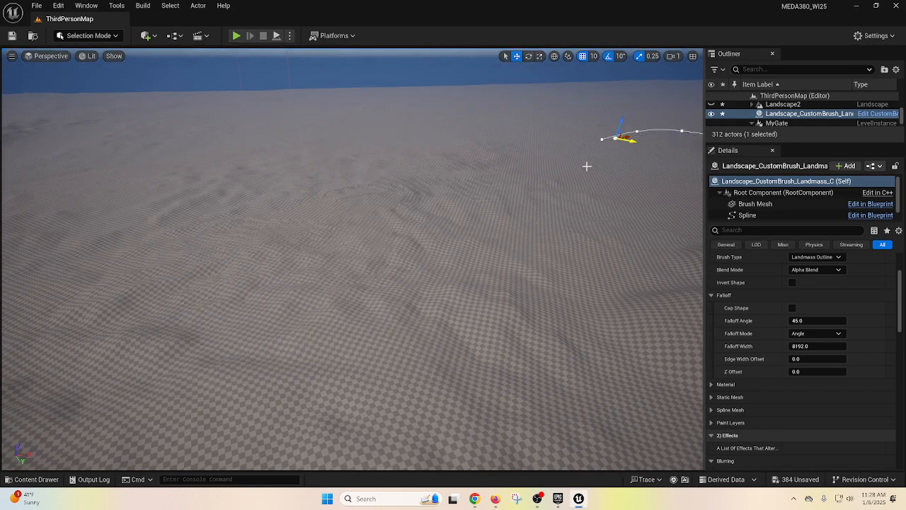
pyautogui.scroll(-3, 564, 190)
pyautogui.moveTo(562, 193); pyautogui.dragTo(632, 185, button='right')
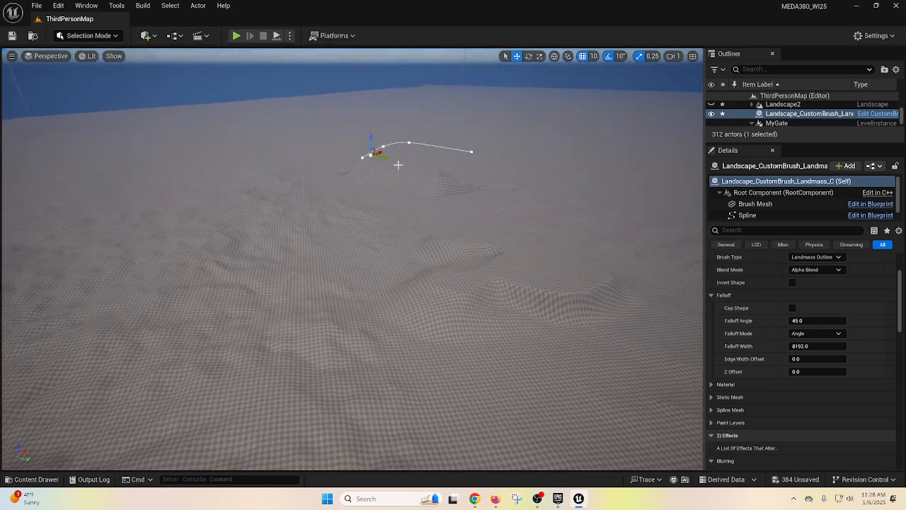
pyautogui.click(473, 147)
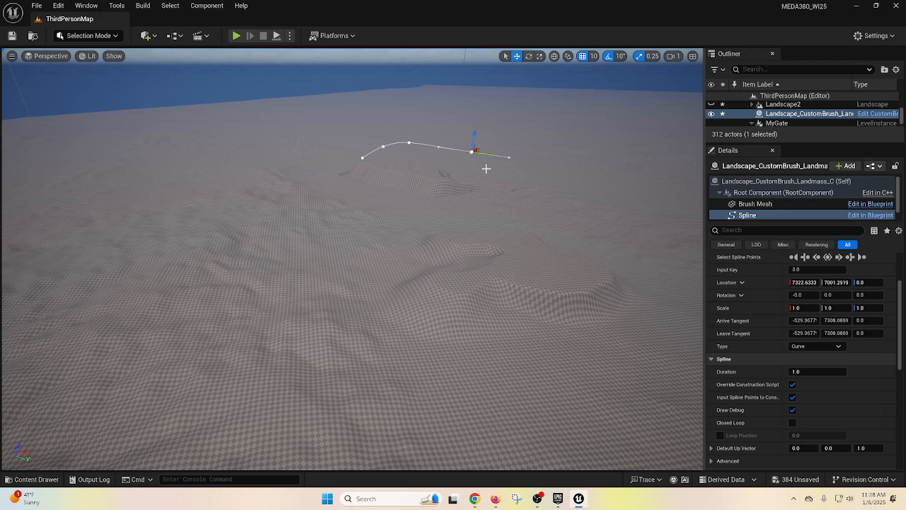
# Add spline point 4.0 stretched far right and bend a middle point up-left into a sweeping curve.
pyautogui.keyDown('alt'); pyautogui.moveTo(486, 153); pyautogui.dragTo(688, 181); pyautogui.keyUp('alt')
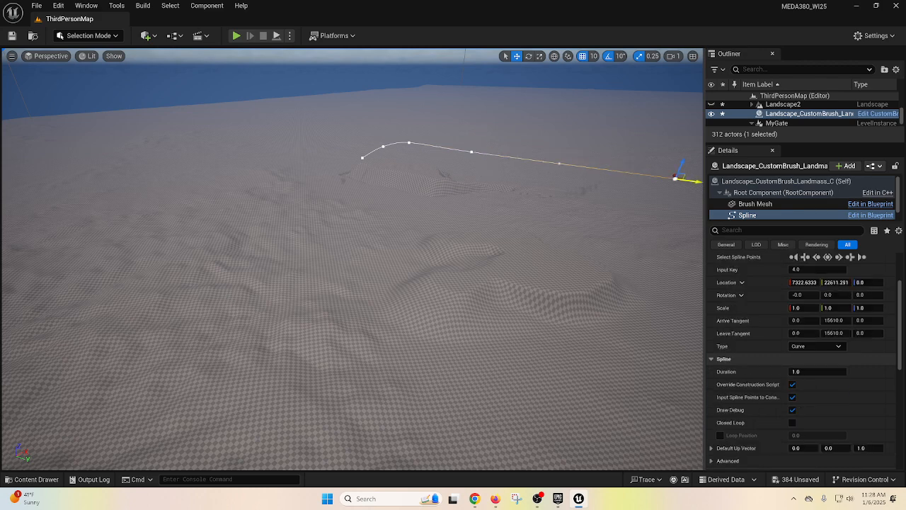
pyautogui.press('s')
pyautogui.moveTo(689, 181); pyautogui.dragTo(760, 184, button='right')
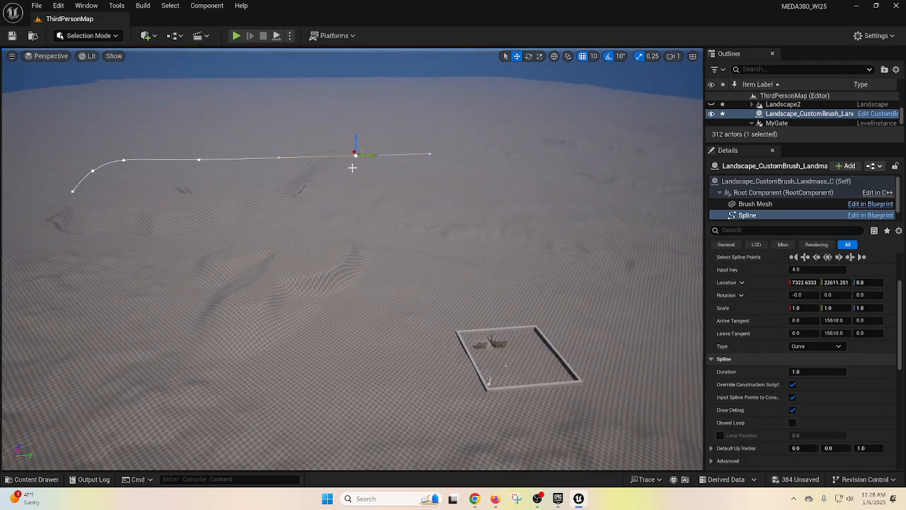
pyautogui.keyDown('alt'); pyautogui.moveTo(364, 153); pyautogui.dragTo(688, 159); pyautogui.keyUp('alt')
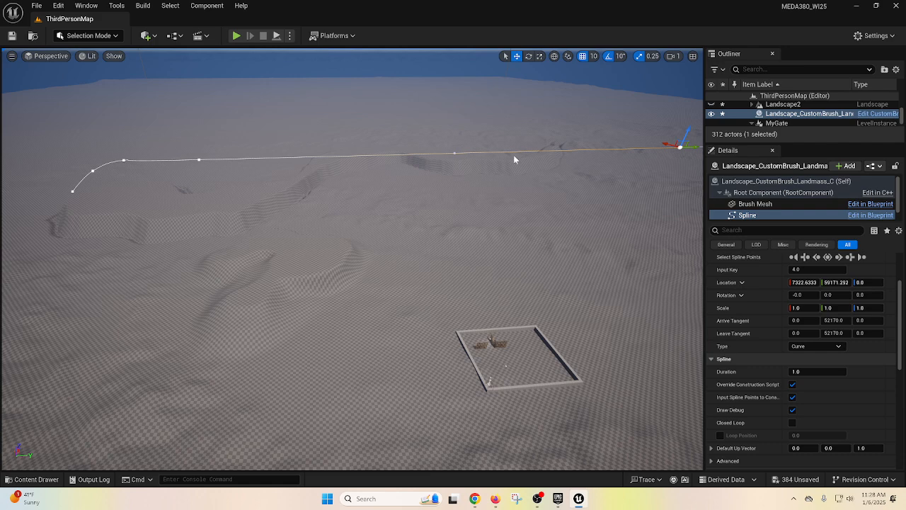
pyautogui.click(456, 153)
pyautogui.moveTo(450, 149); pyautogui.dragTo(375, 98)
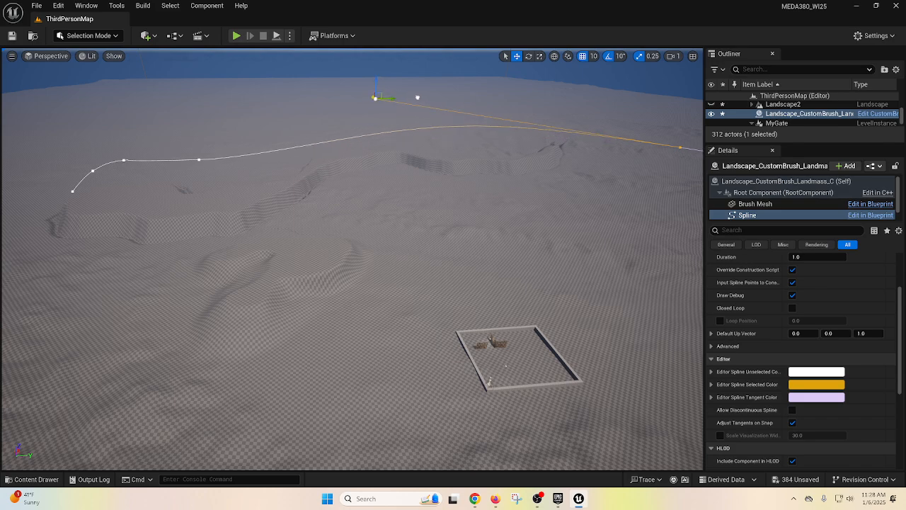
pyautogui.moveTo(439, 210)
pyautogui.mouseDown(button='right')
pyautogui.moveTo(503, 228)
pyautogui.moveTo(439, 224)
pyautogui.mouseUp(button='right')
pyautogui.press('w')
pyautogui.click(443, 209)
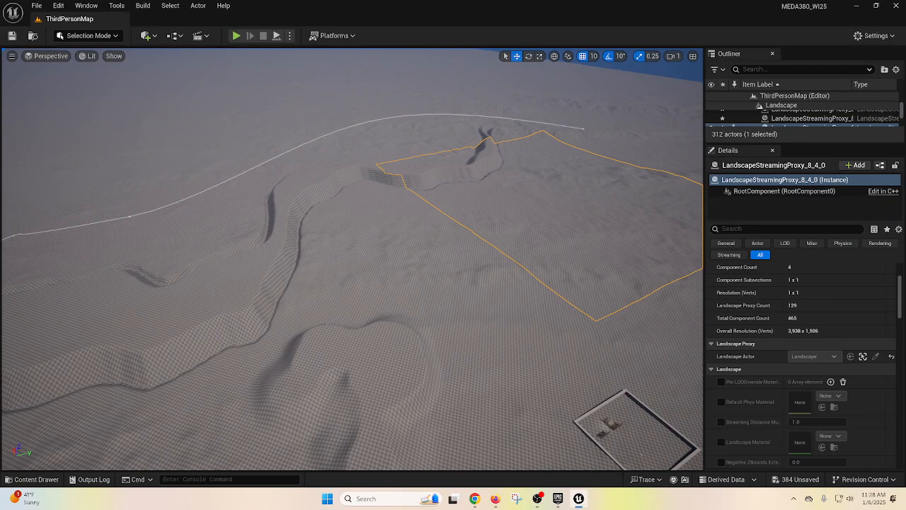
pyautogui.click(262, 239)
pyautogui.click(510, 207)
pyautogui.click(439, 280)
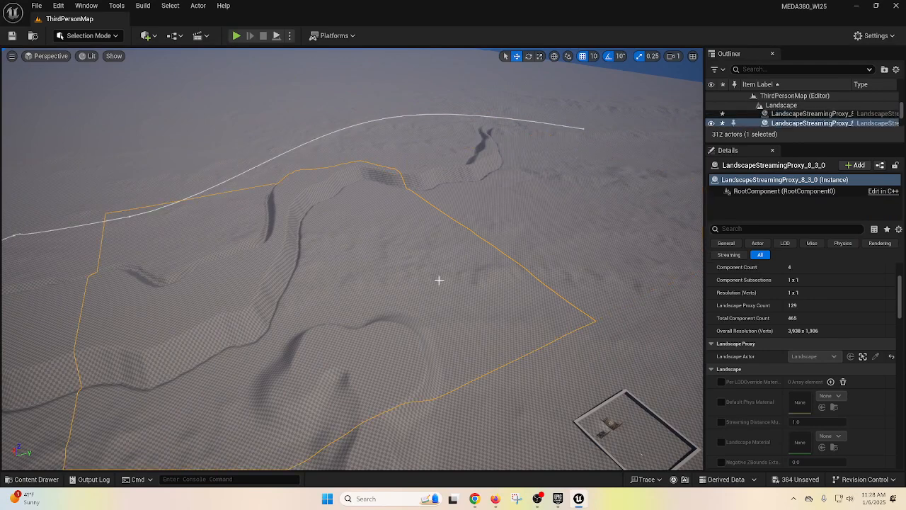
pyautogui.scroll(-3, 440, 276)
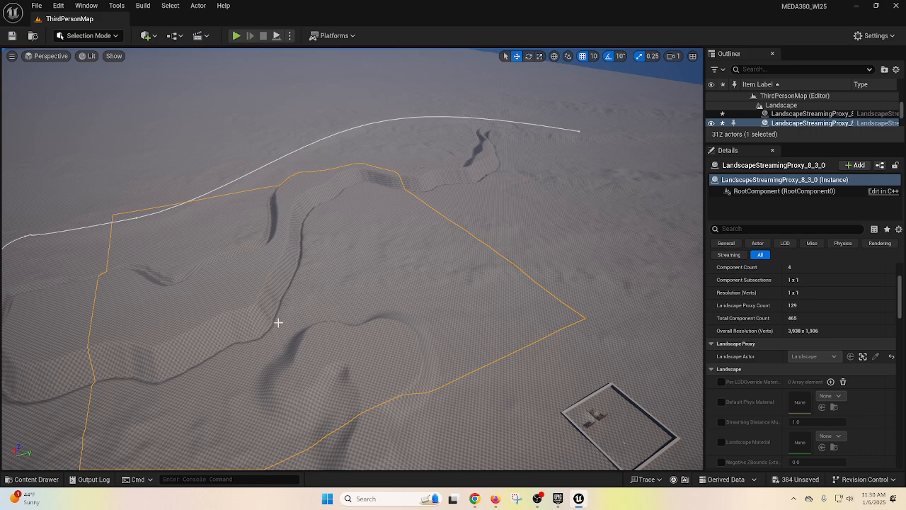
pyautogui.press('Escape')
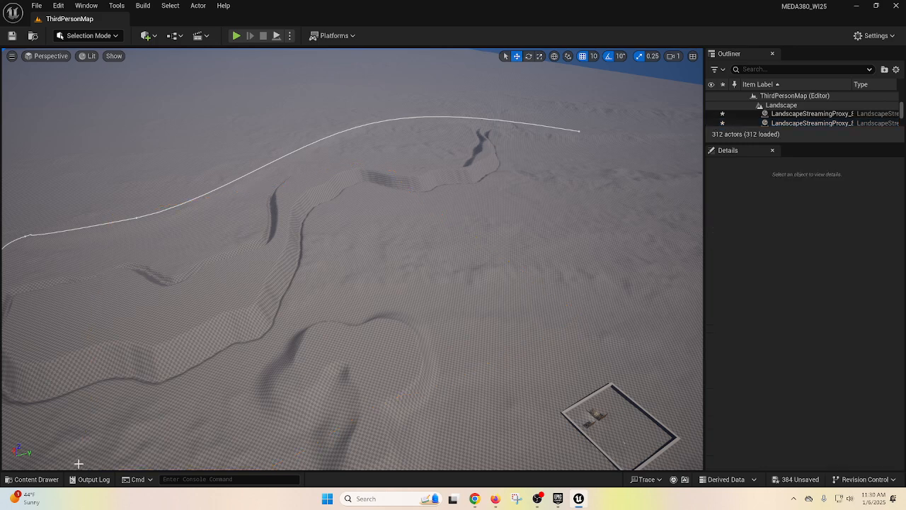
# Show the top-level Content folder in the Content Browser with the levels-only filter cleared.
pyautogui.click(41, 479)
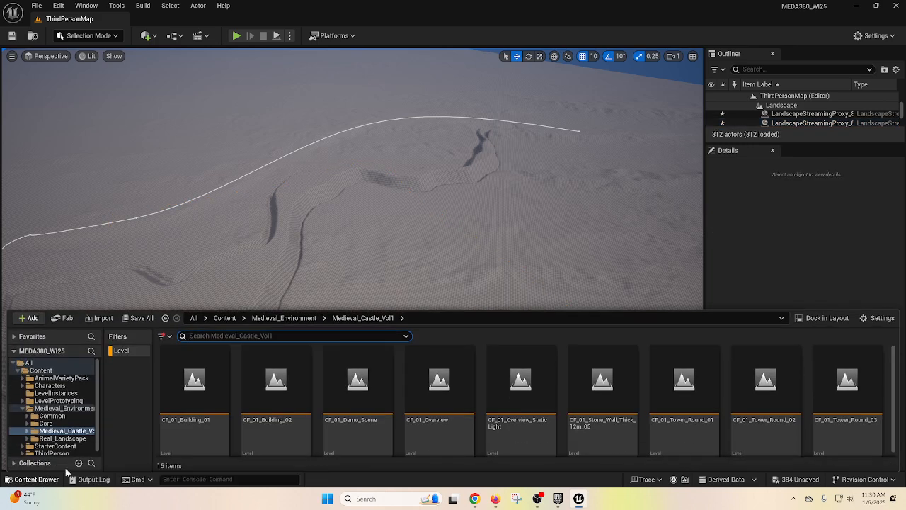
pyautogui.click(62, 372)
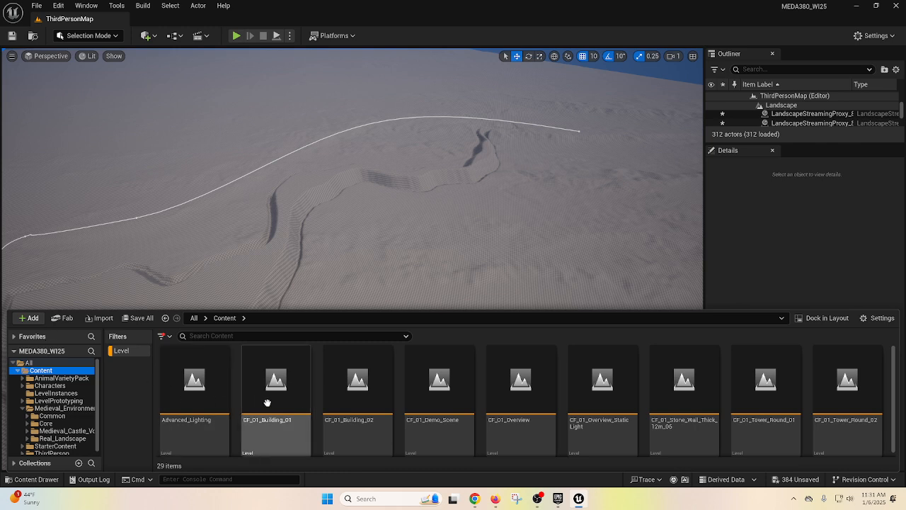
pyautogui.click(120, 351)
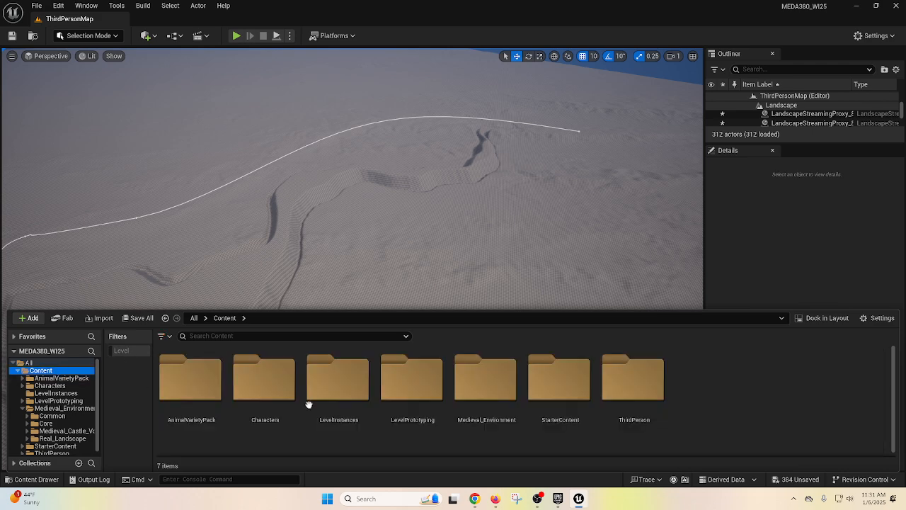
# Create a new material asset there named M_Landscape.
pyautogui.rightClick(715, 380)
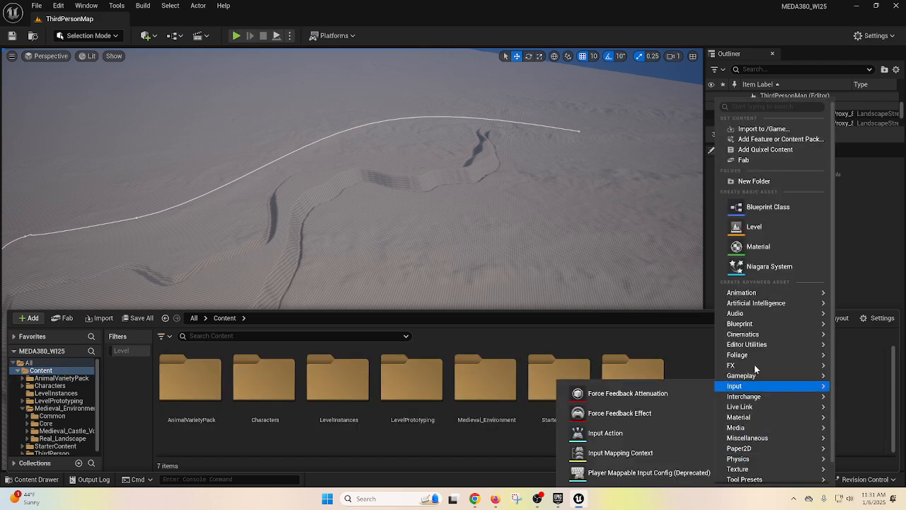
pyautogui.click(770, 255)
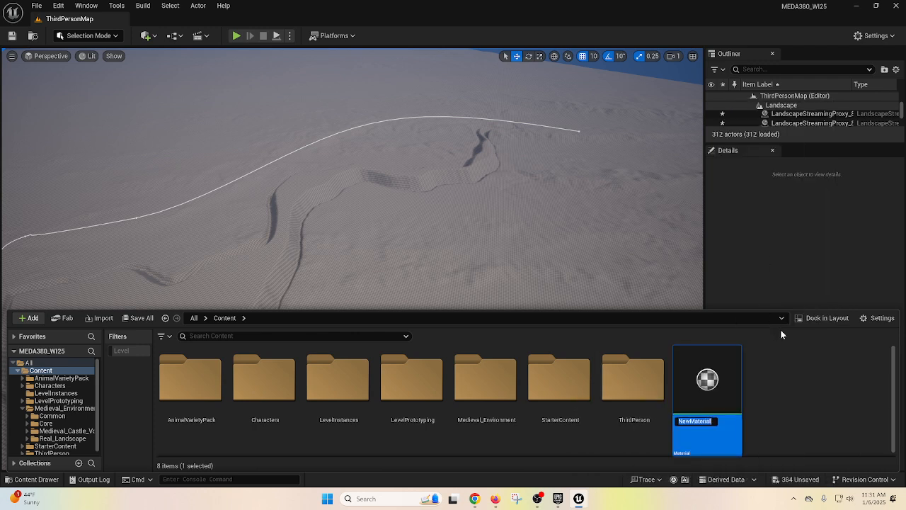
pyautogui.write('M_Lad')
pyautogui.press('BackSpace')
pyautogui.write('mdsca')
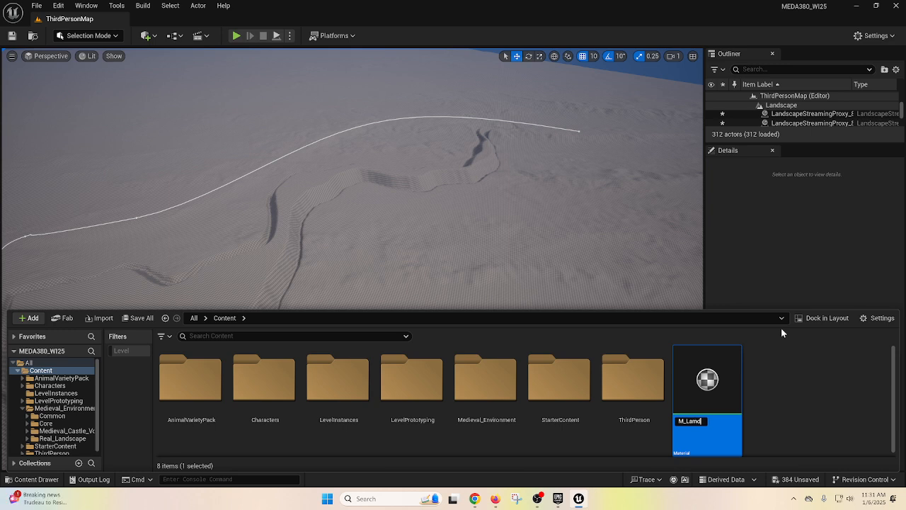
pyautogui.press('BackSpace')
pyautogui.press('BackSpace')
pyautogui.press('BackSpace')
pyautogui.press('BackSpace')
pyautogui.press('BackSpace')
pyautogui.write('ndscape')
pyautogui.press('Return')
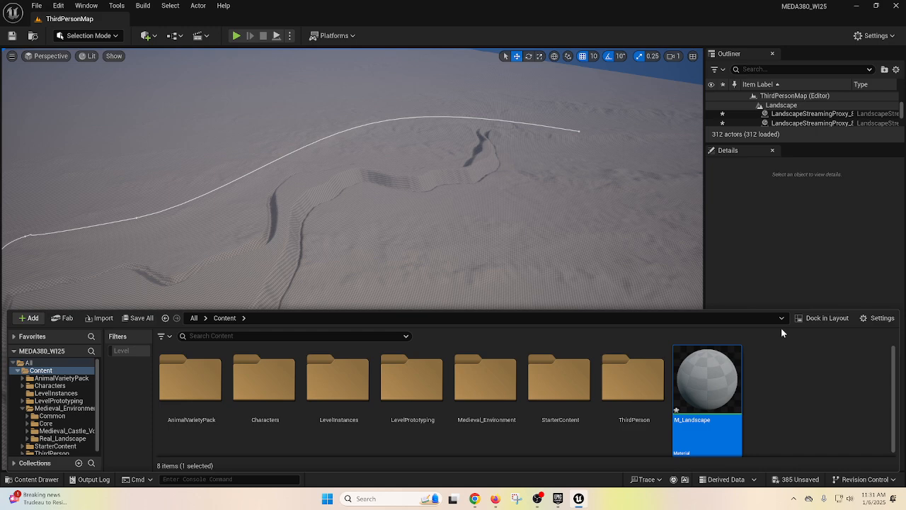
# Open M_Landscape in the Material Editor and frame the output node, collapsing the Substrate panel.
pyautogui.press('Return')
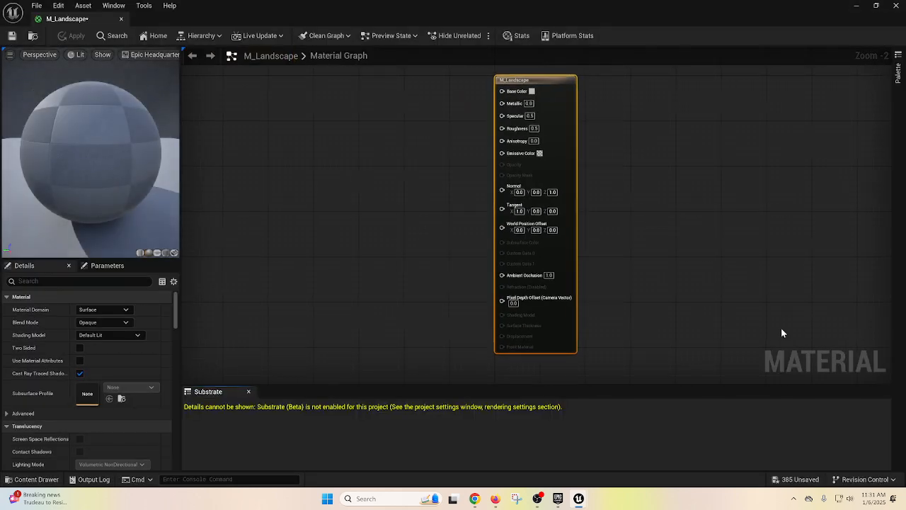
pyautogui.click(386, 240)
pyautogui.moveTo(391, 235); pyautogui.dragTo(401, 251, button='right')
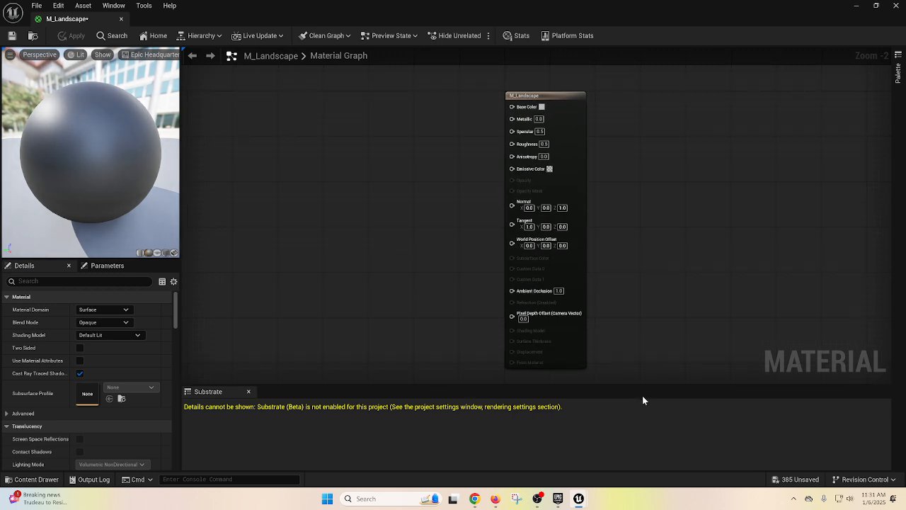
pyautogui.moveTo(645, 386); pyautogui.dragTo(643, 466)
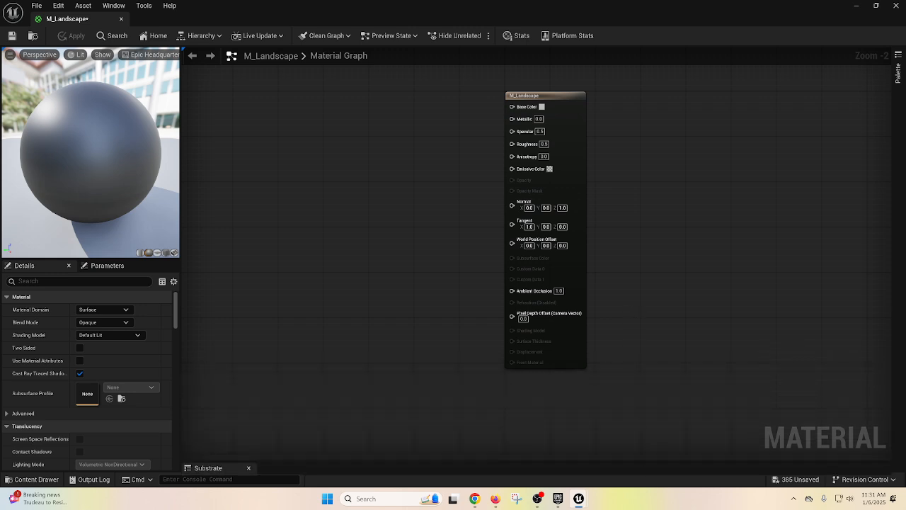
pyautogui.moveTo(631, 306); pyautogui.dragTo(582, 397, button='right')
pyautogui.scroll(2, 566, 348)
pyautogui.moveTo(566, 348); pyautogui.dragTo(581, 306, button='right')
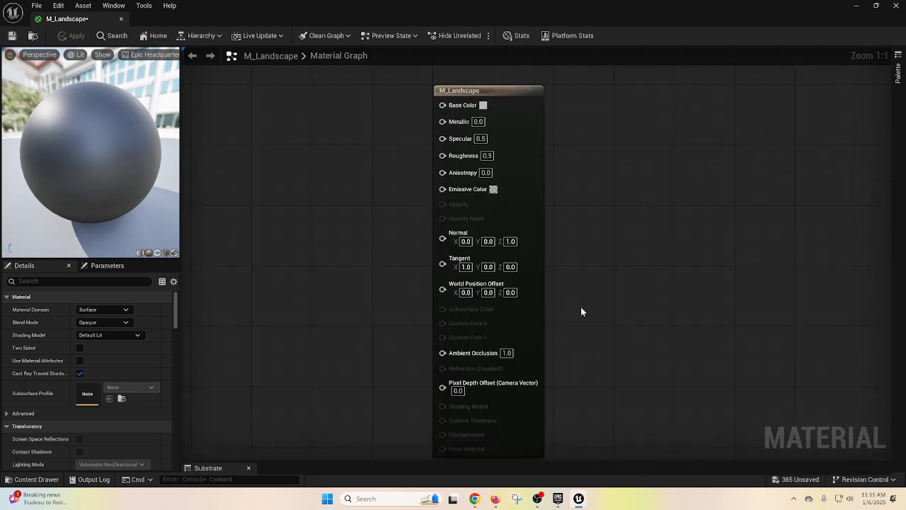
pyautogui.scroll(-2, 581, 306)
# Set the M_Landscape output node's Blend Mode to Masked.
pyautogui.click(532, 148)
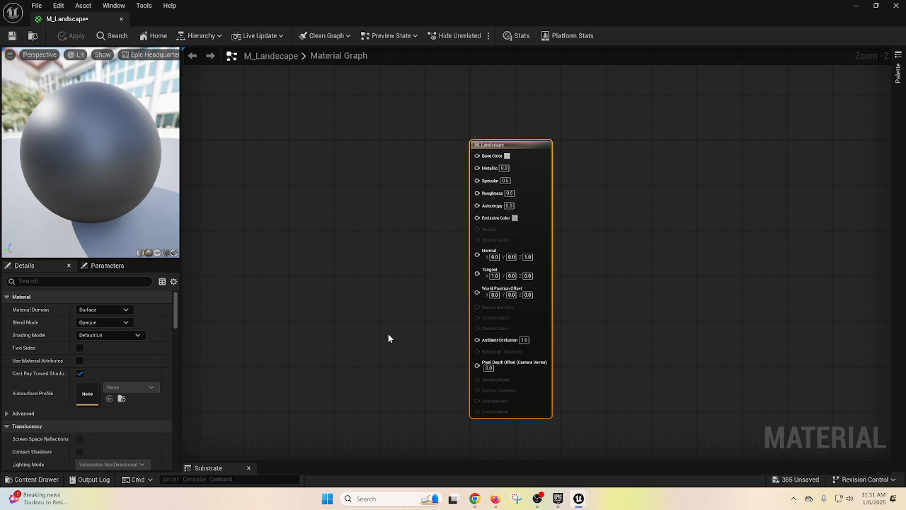
pyautogui.click(126, 324)
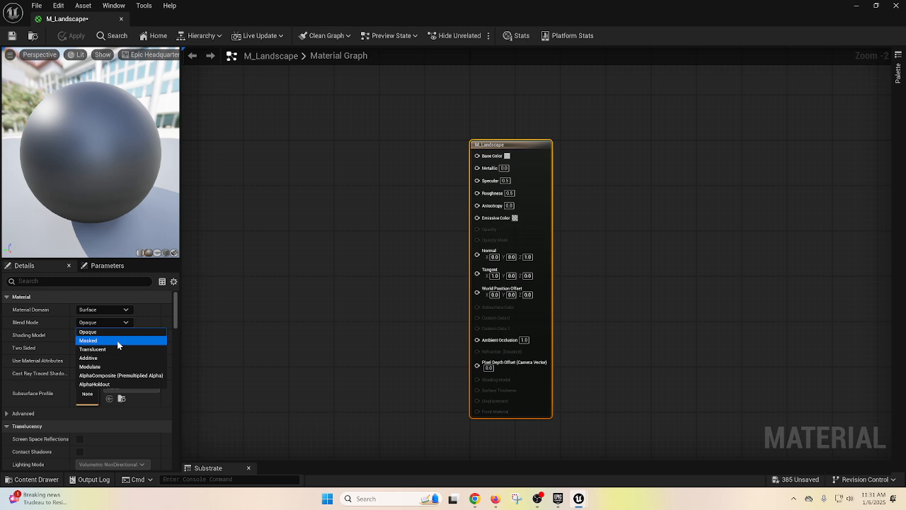
pyautogui.click(116, 340)
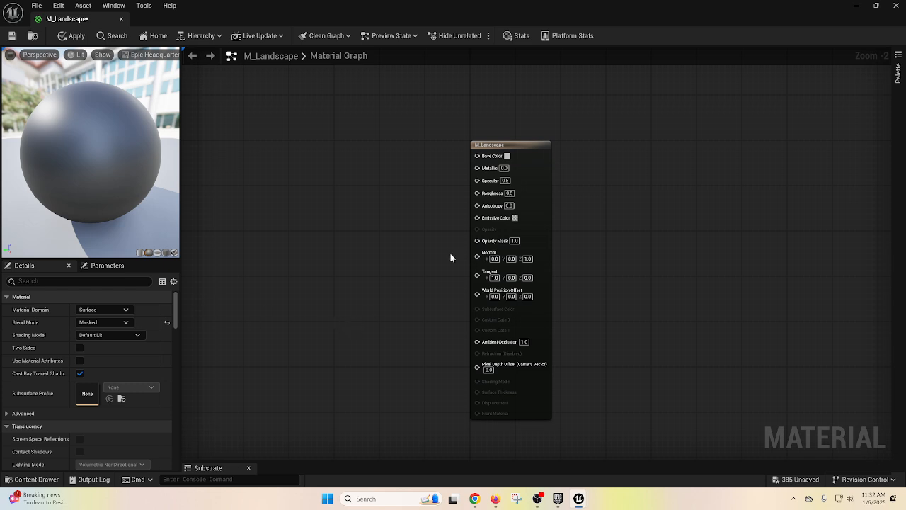
pyautogui.click(120, 322)
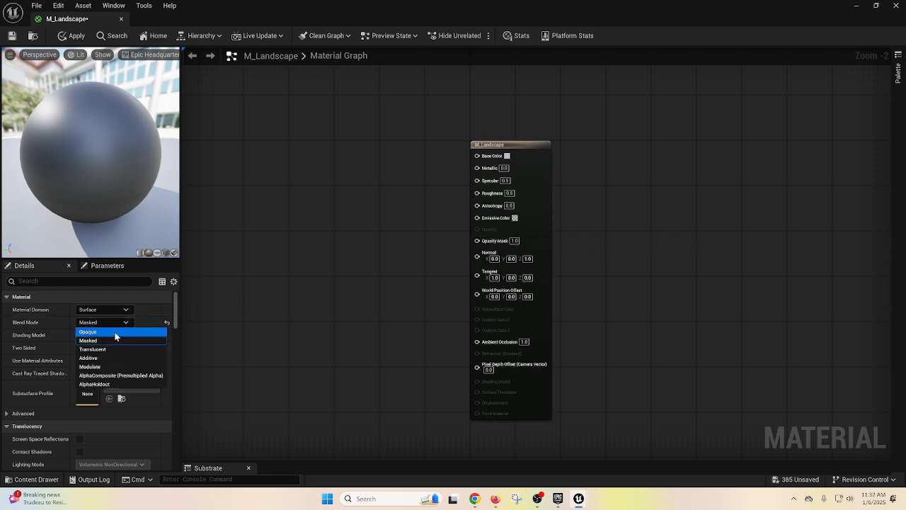
pyautogui.click(116, 332)
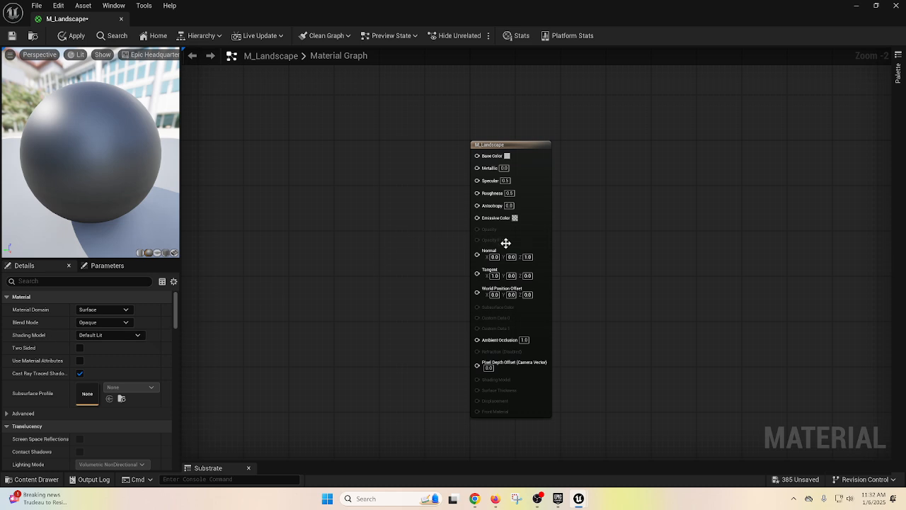
pyautogui.click(127, 323)
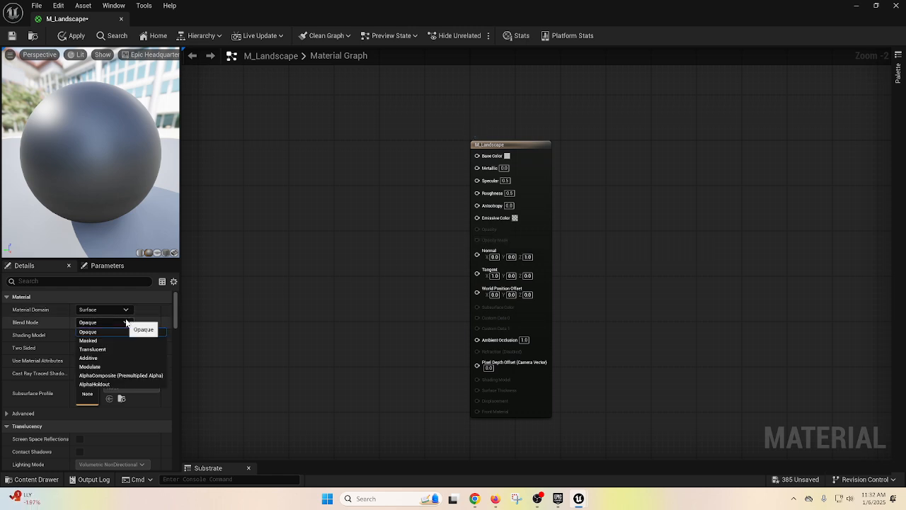
pyautogui.click(127, 343)
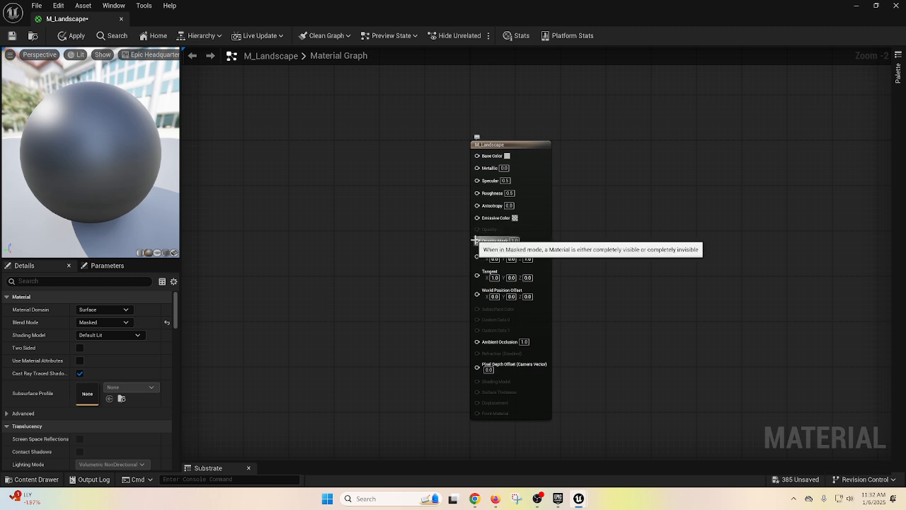
# Connect a new Landscape Visibility Mask node to Opacity Mask and save the material.
pyautogui.moveTo(476, 240); pyautogui.dragTo(412, 259)
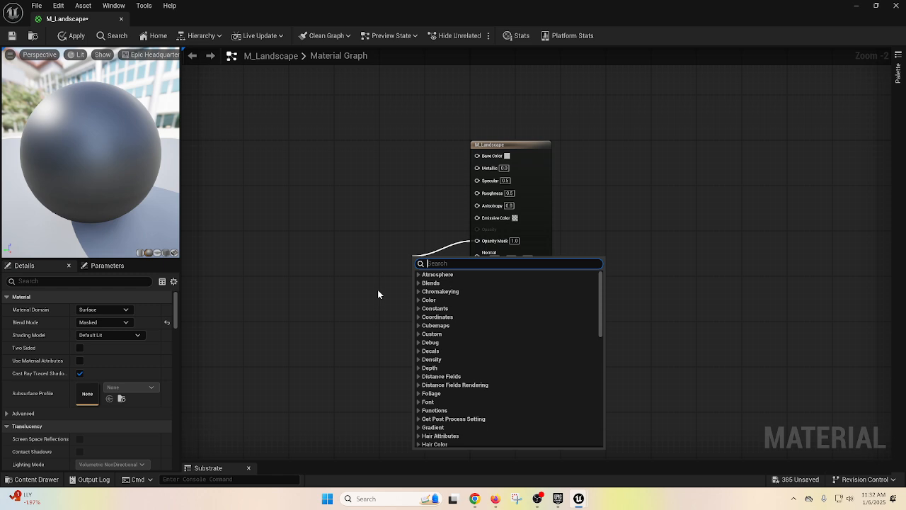
pyautogui.write('ladnsc')
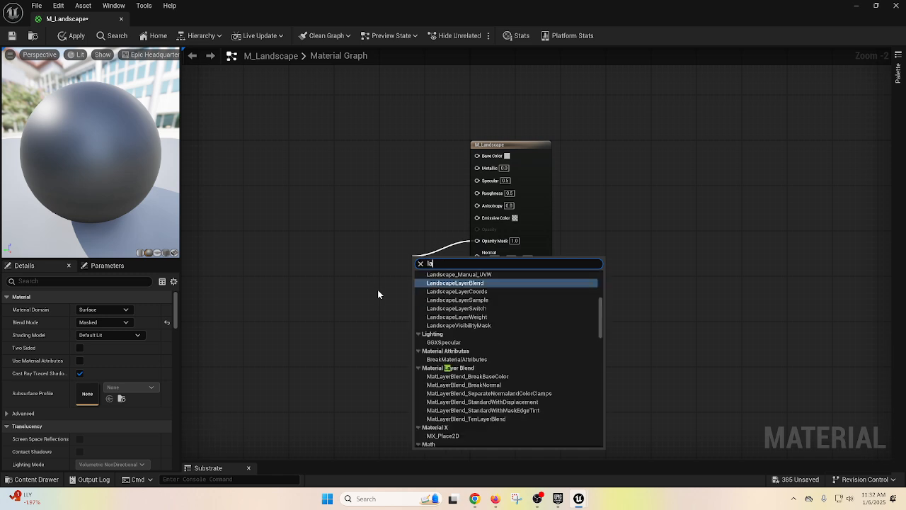
pyautogui.press('BackSpace')
pyautogui.press('BackSpace')
pyautogui.press('BackSpace')
pyautogui.press('BackSpace')
pyautogui.write('nds')
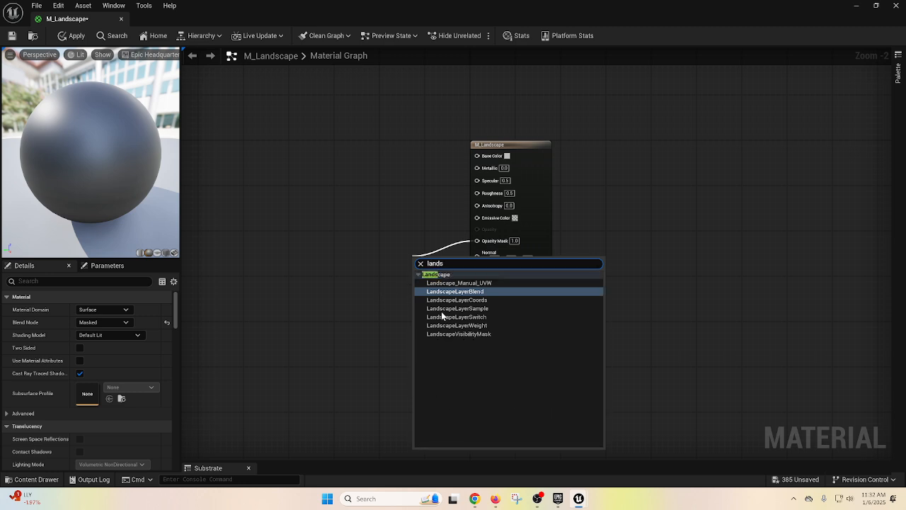
pyautogui.click(494, 333)
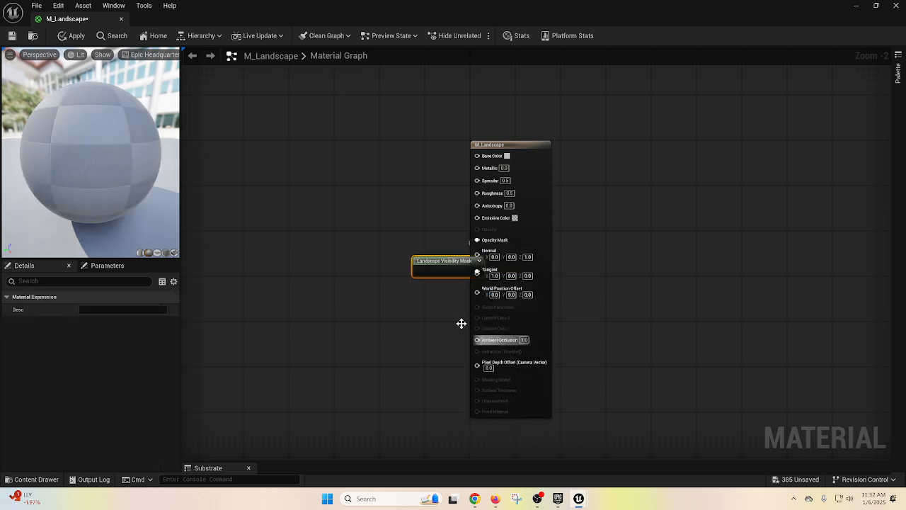
pyautogui.moveTo(439, 261); pyautogui.dragTo(360, 247)
pyautogui.click(373, 318)
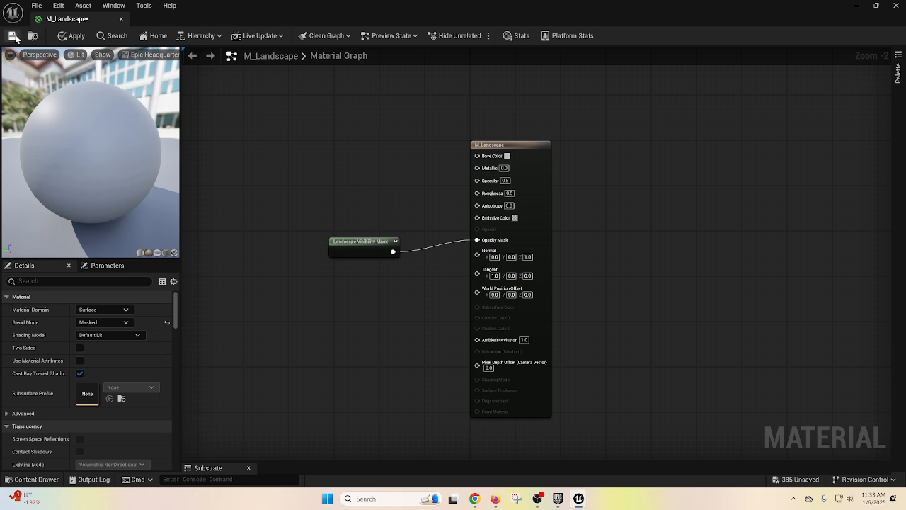
pyautogui.hotkey('ctrl', 's')
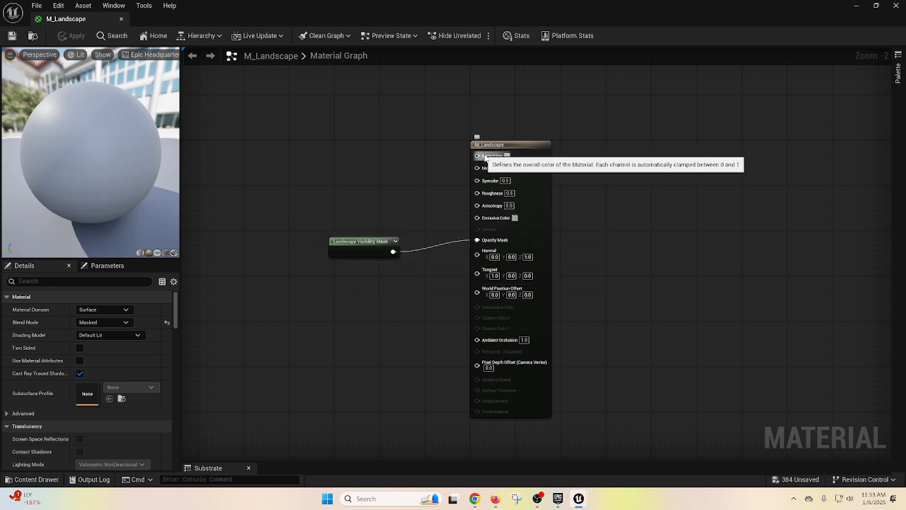
# Set Base Color to a saturated green, apply the changes and close the Material Editor.
pyautogui.click(506, 155)
pyautogui.click(548, 254)
pyautogui.moveTo(549, 253); pyautogui.dragTo(542, 262)
pyautogui.click(637, 393)
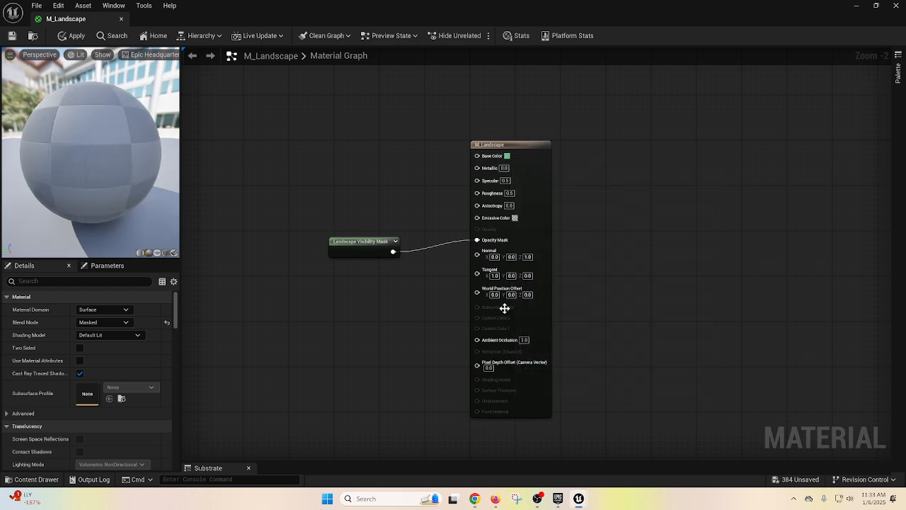
pyautogui.click(12, 36)
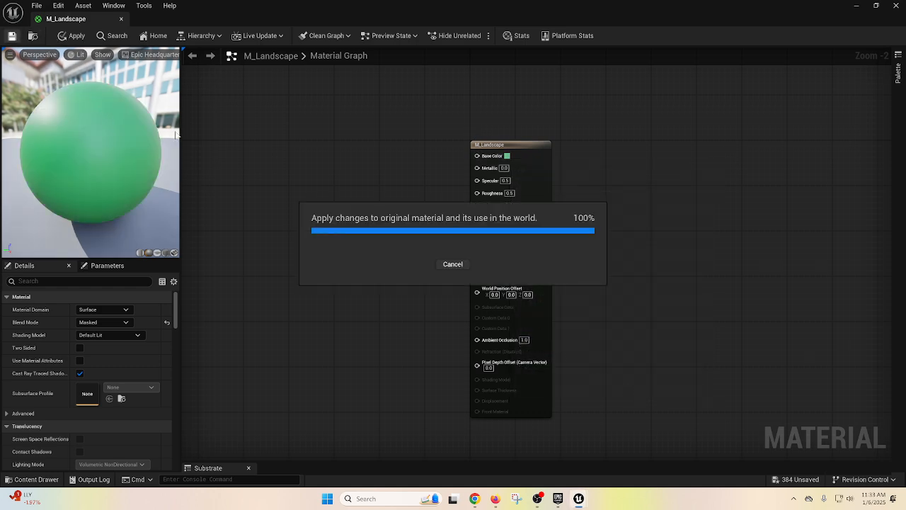
pyautogui.click(122, 18)
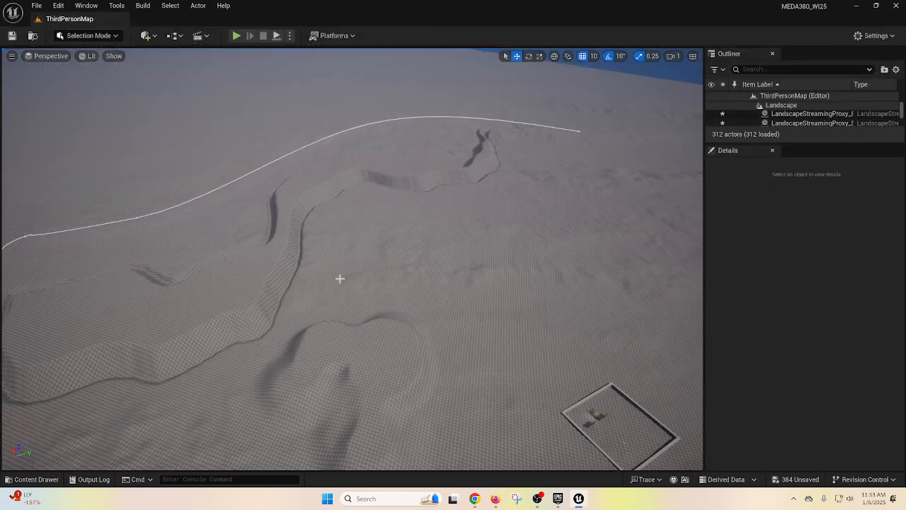
# Select the Landscape actor, set its Landscape Material to M_Landscape, and view the green terrain.
pyautogui.click(367, 258)
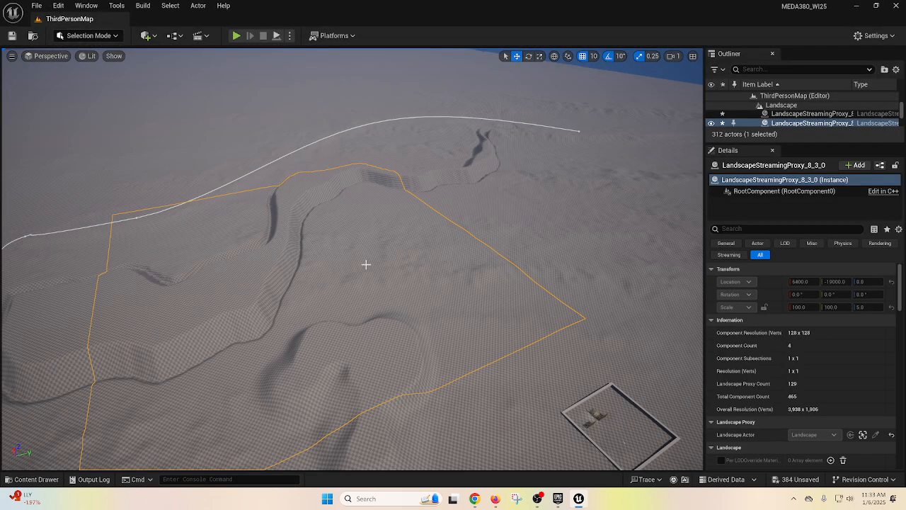
pyautogui.scroll(-6, 828, 364)
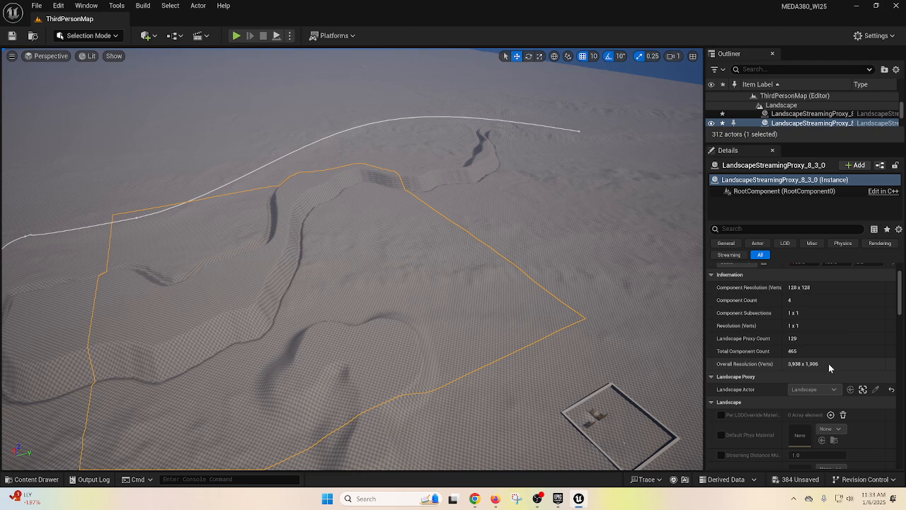
pyautogui.scroll(3, 829, 363)
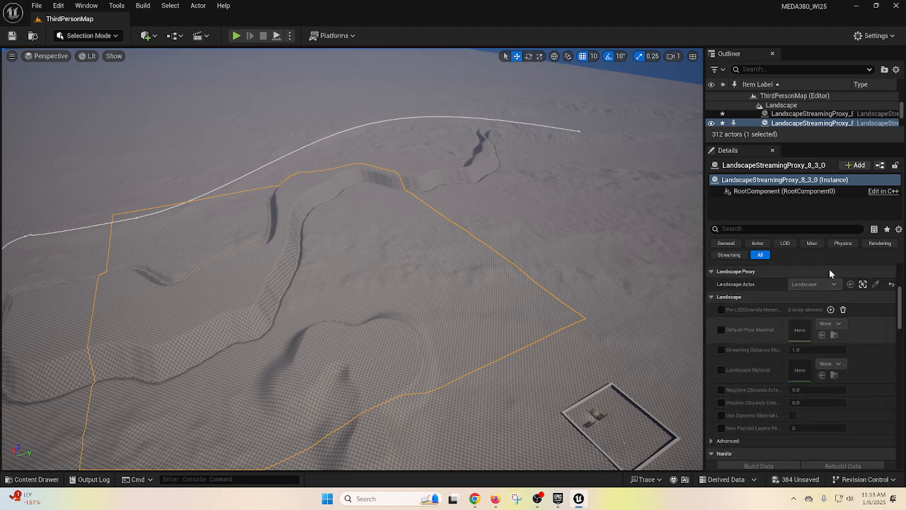
pyautogui.scroll(1, 803, 115)
pyautogui.click(809, 114)
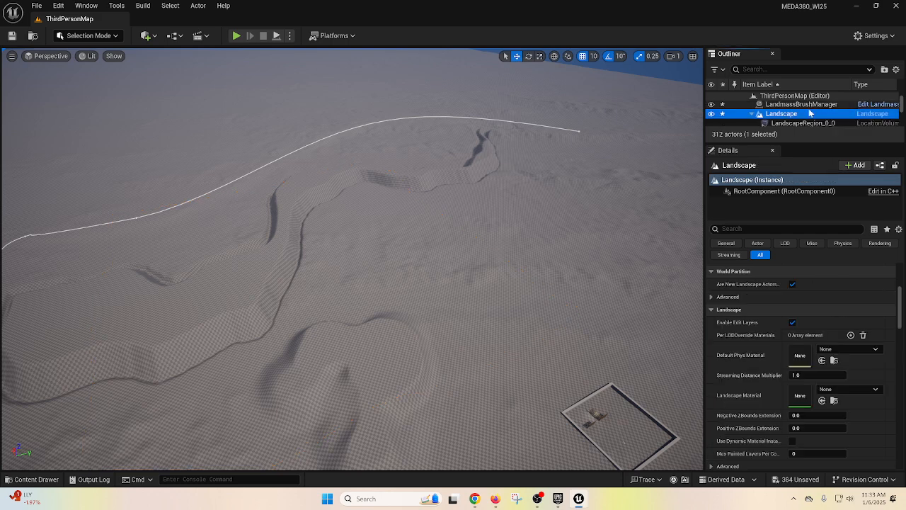
pyautogui.click(870, 390)
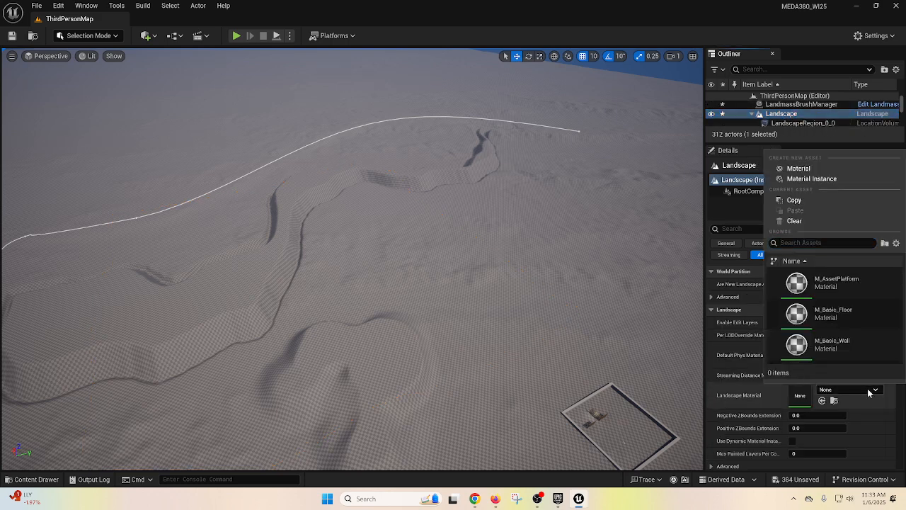
pyautogui.write('M')
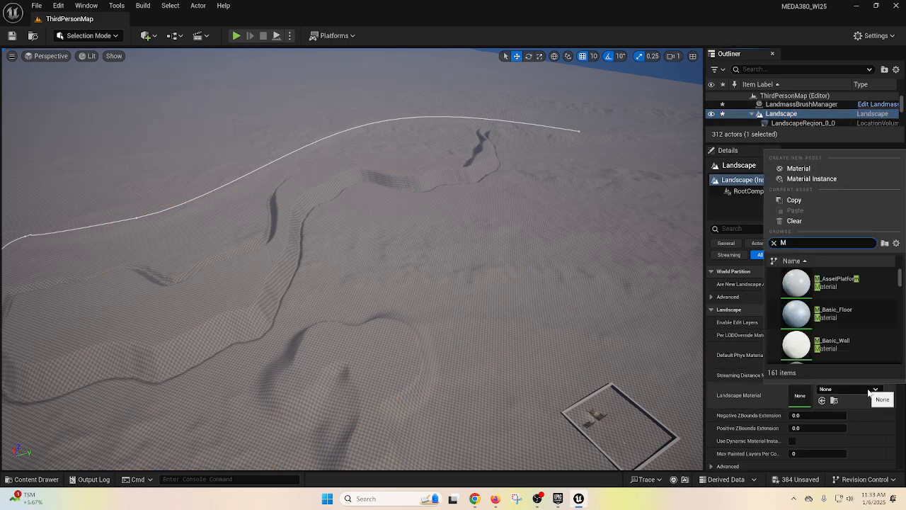
pyautogui.write('_lands')
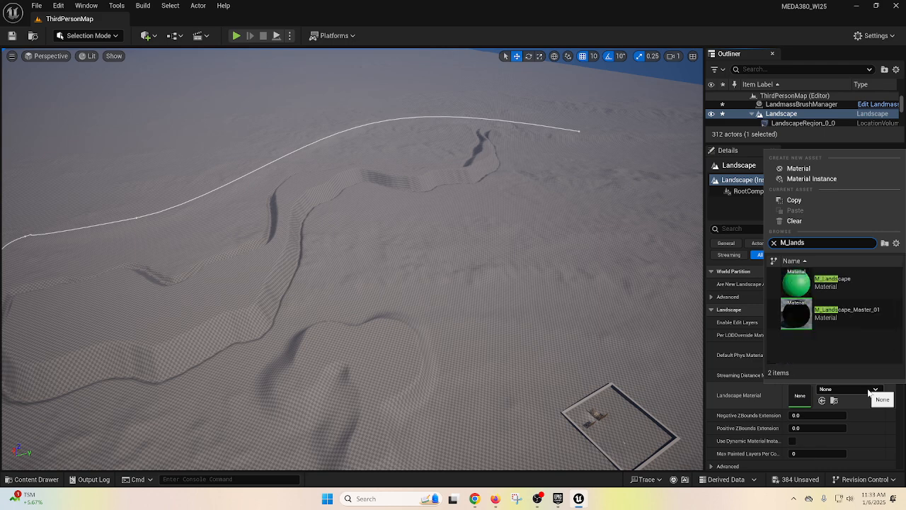
pyautogui.click(856, 286)
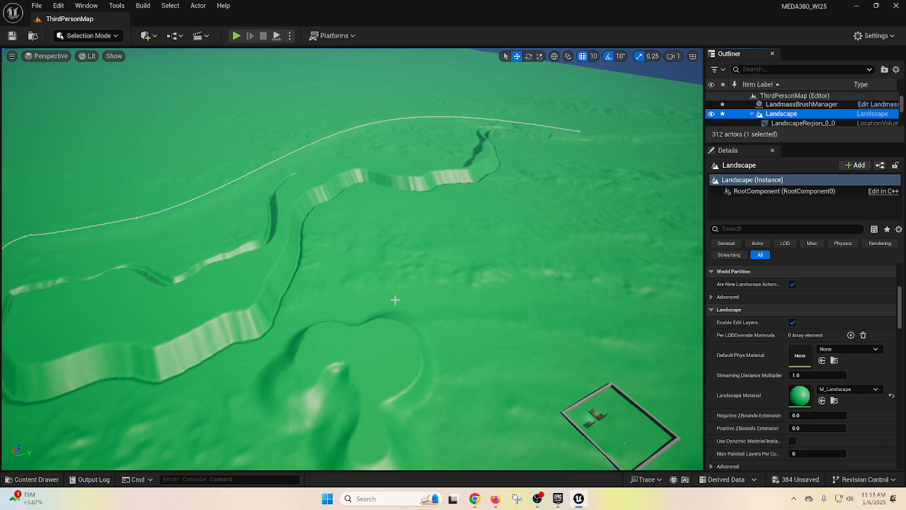
pyautogui.moveTo(395, 300); pyautogui.dragTo(352, 344, button='right')
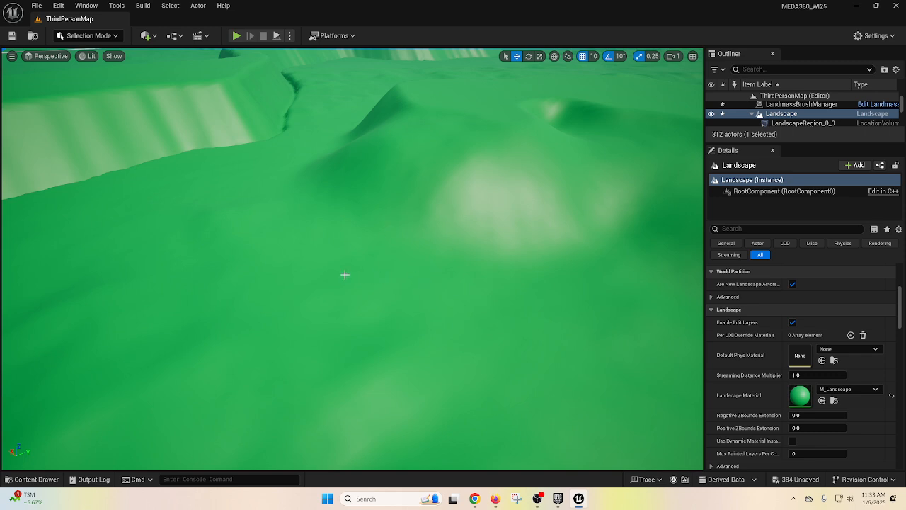
pyautogui.click(105, 36)
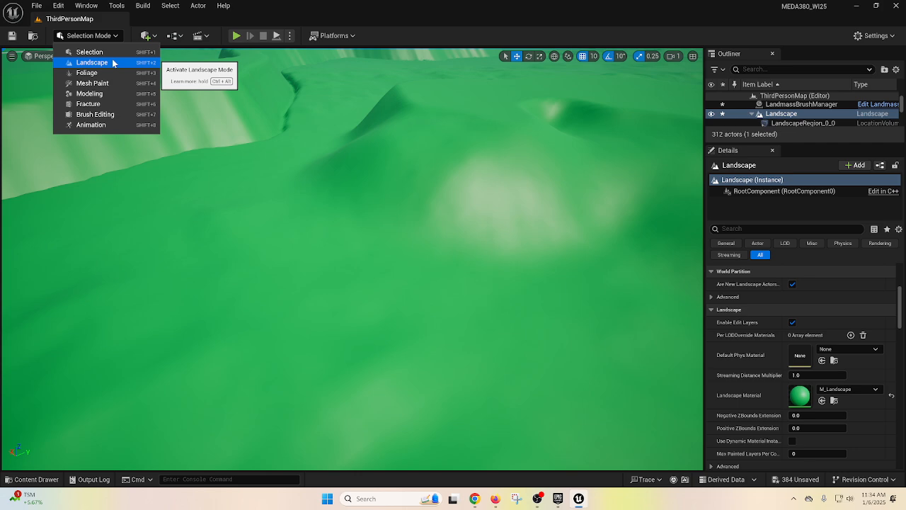
pyautogui.click(112, 63)
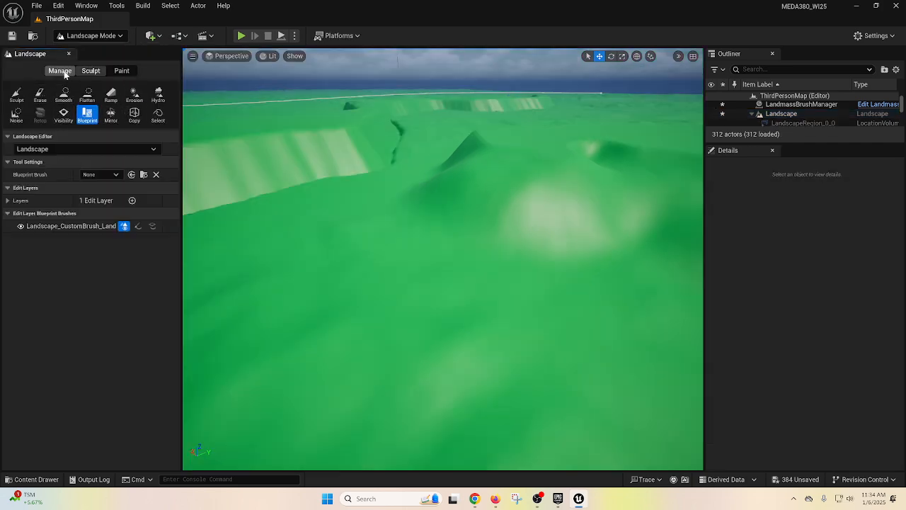
pyautogui.click(60, 71)
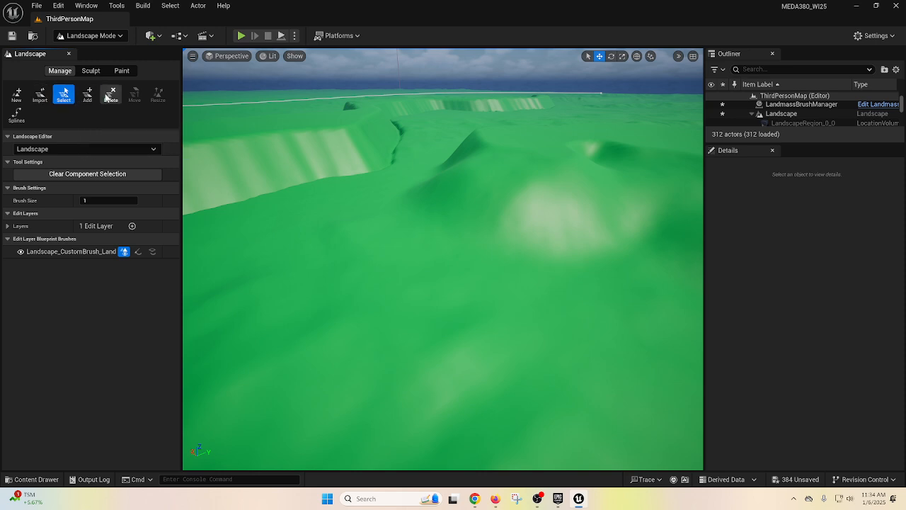
pyautogui.click(111, 94)
pyautogui.click(501, 236)
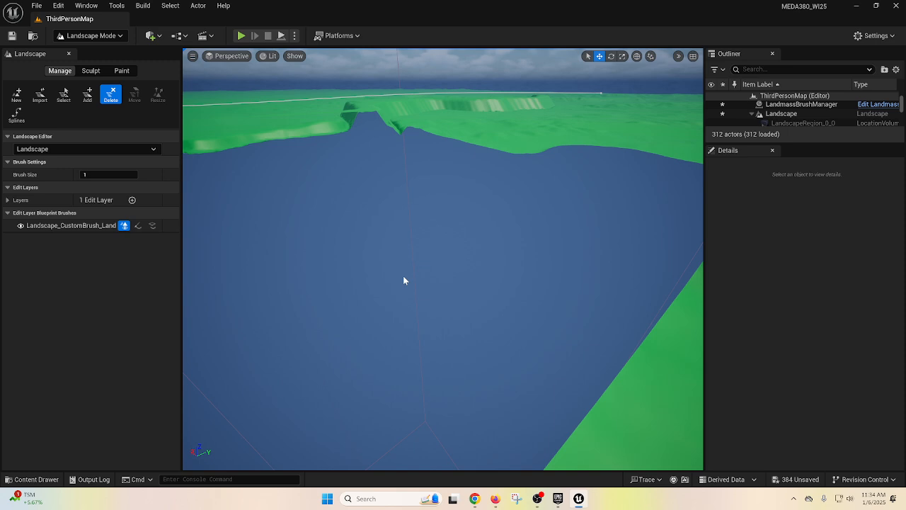
pyautogui.hotkey('ctrl', 'z')
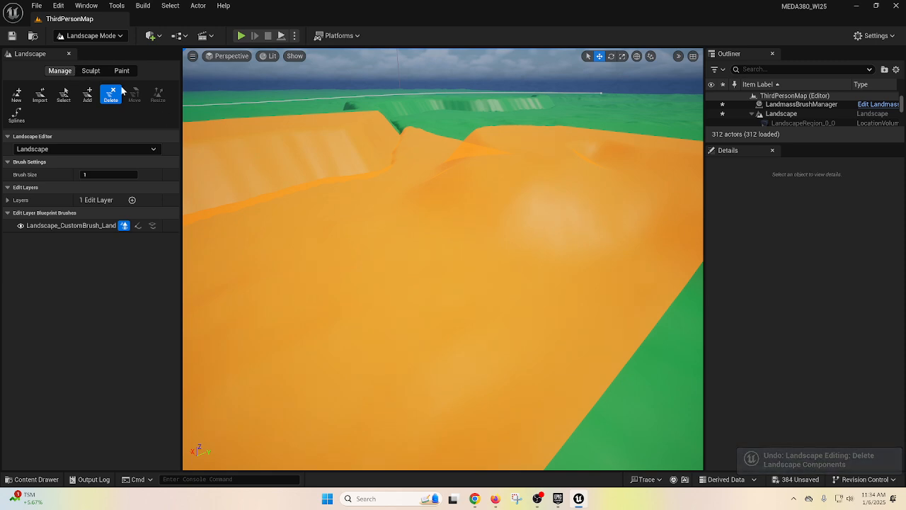
pyautogui.click(100, 37)
pyautogui.click(99, 53)
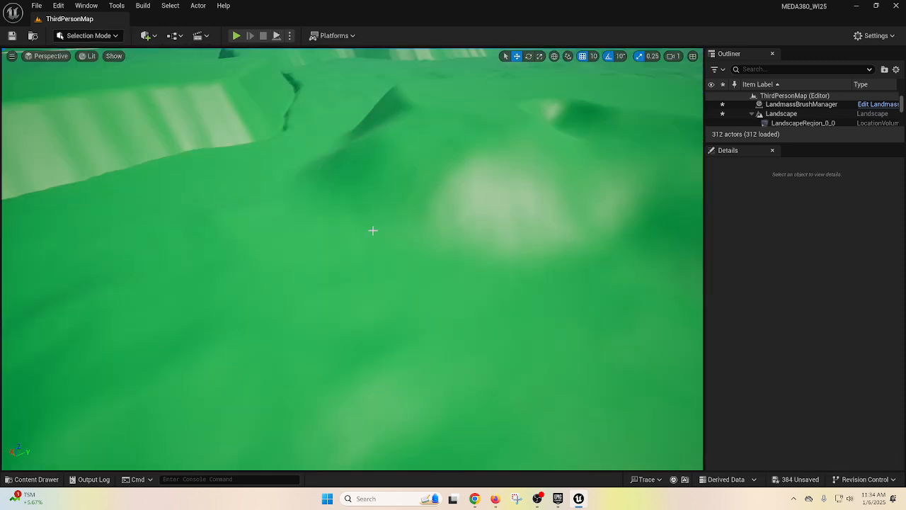
pyautogui.click(88, 35)
# Choose the Landscape Sculpt Visibility tool with brush size about 151 and falloff 0.
pyautogui.click(89, 61)
pyautogui.click(91, 71)
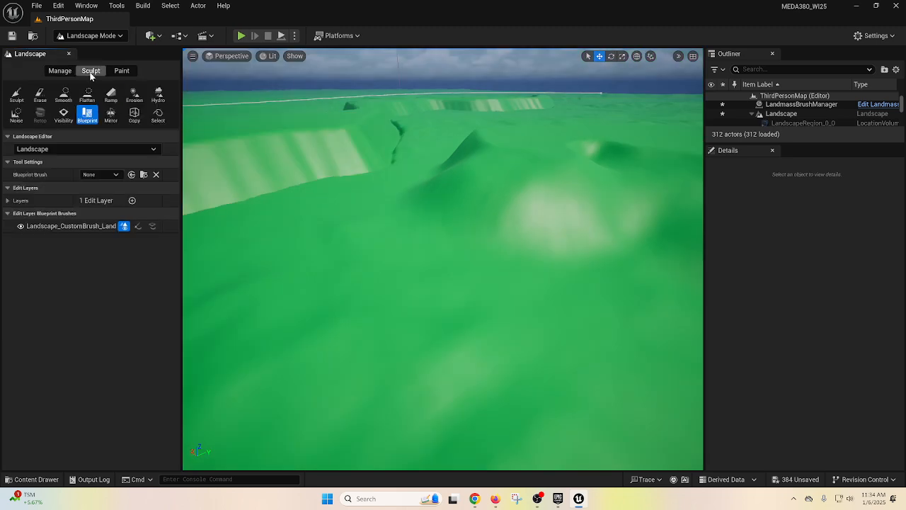
pyautogui.click(64, 117)
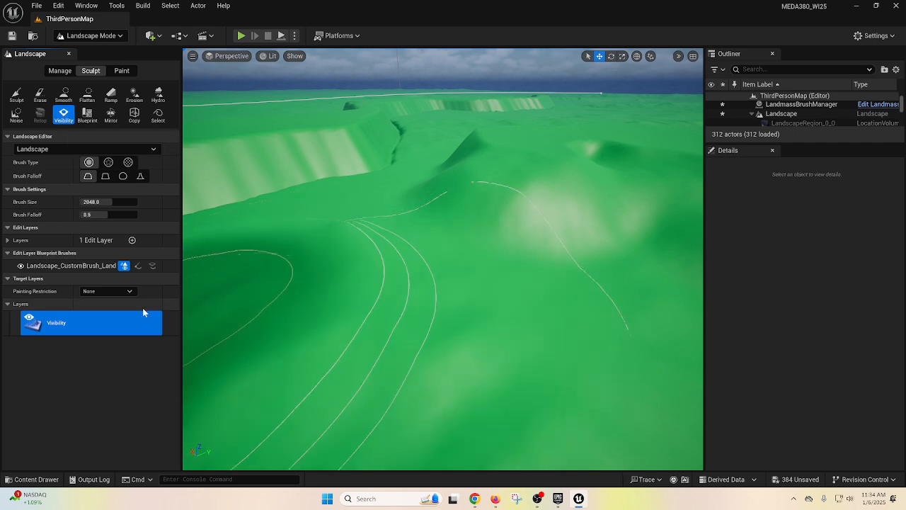
pyautogui.moveTo(109, 203); pyautogui.dragTo(95, 203)
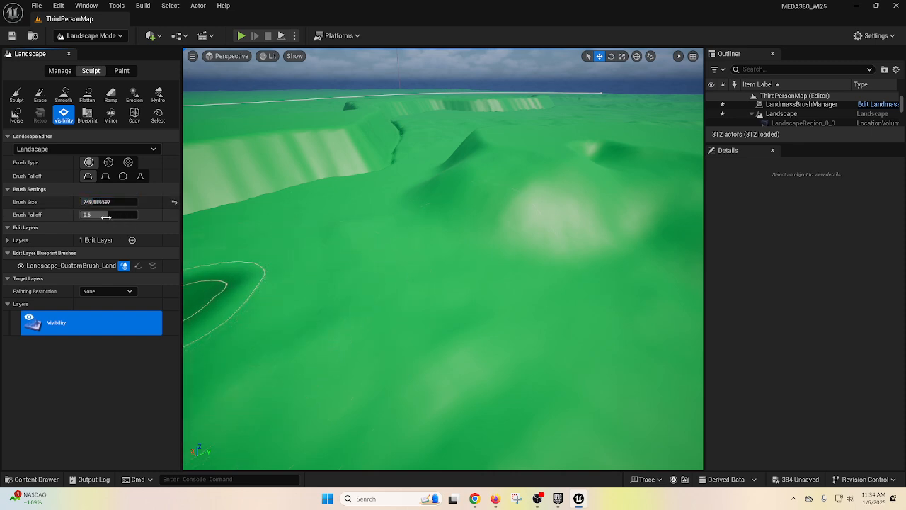
pyautogui.moveTo(95, 214)
pyautogui.mouseDown()
pyautogui.moveTo(82, 215)
pyautogui.moveTo(84, 202)
pyautogui.mouseUp()
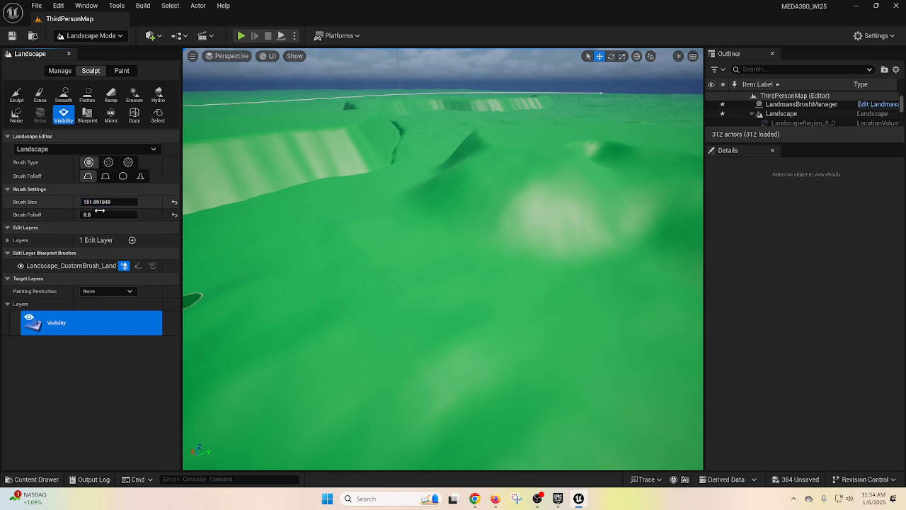
# Paint a hole into the green landscape, extending it down-left.
pyautogui.moveTo(436, 276); pyautogui.dragTo(481, 280, button='right')
pyautogui.press('w')
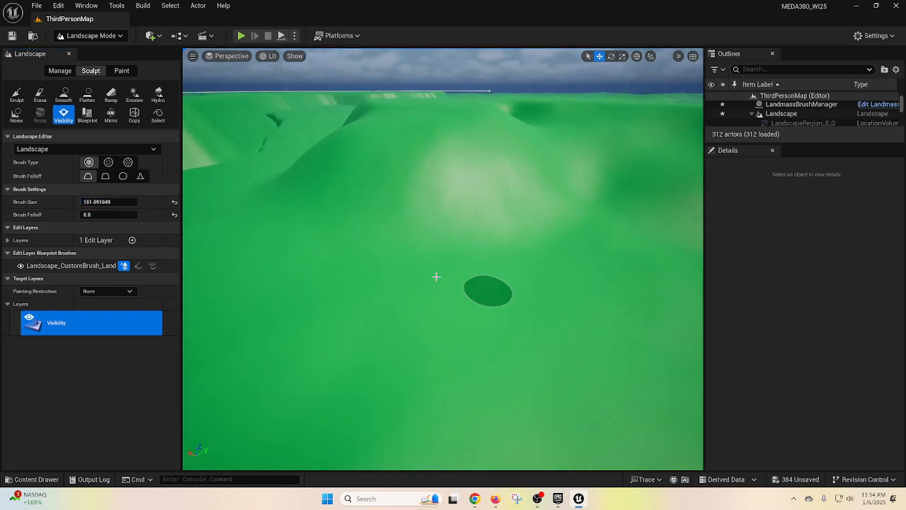
pyautogui.click(413, 250)
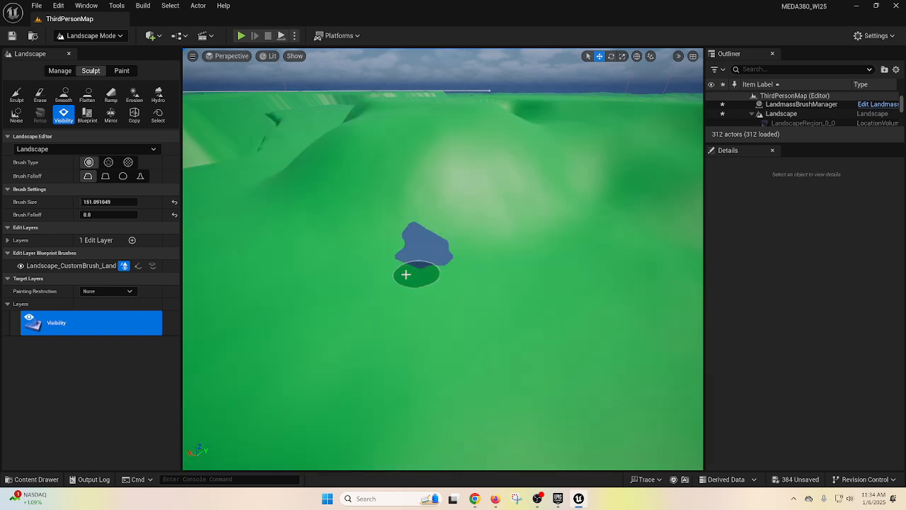
pyautogui.click(407, 273)
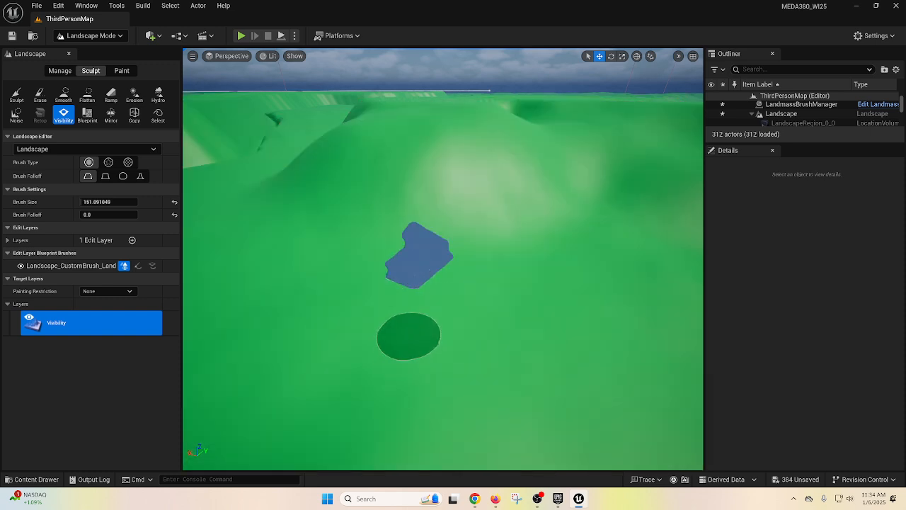
pyautogui.press('w')
pyautogui.moveTo(412, 331); pyautogui.dragTo(412, 330, button='right')
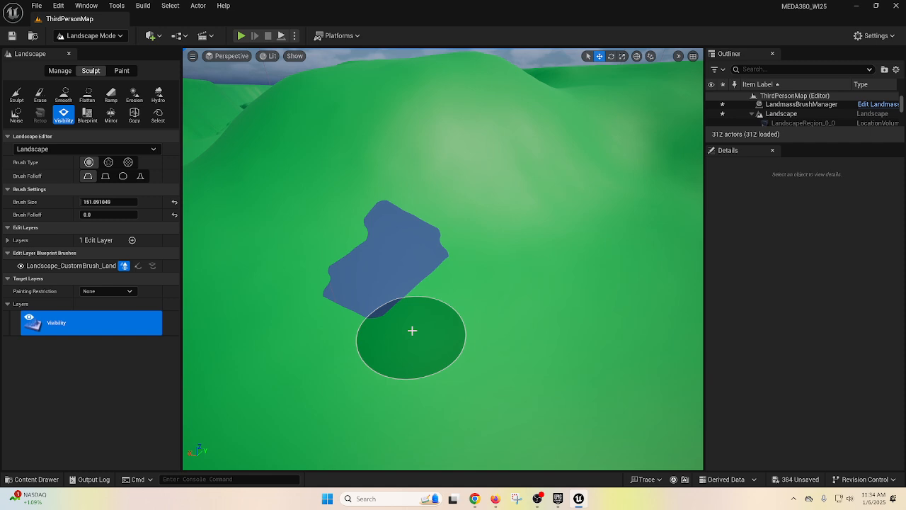
# Play-test the level briefly, then fly the view below the landscape to inspect the hole.
pyautogui.hotkey('alt', 'p')
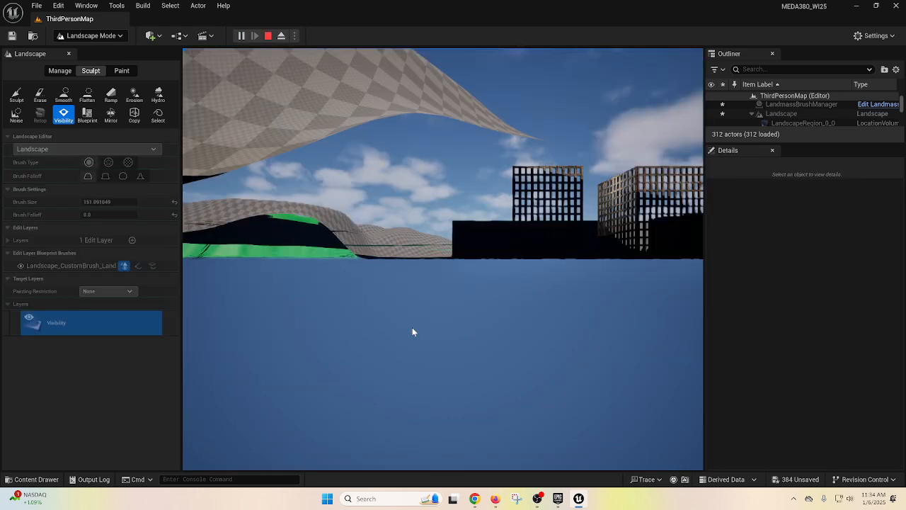
pyautogui.press('Escape')
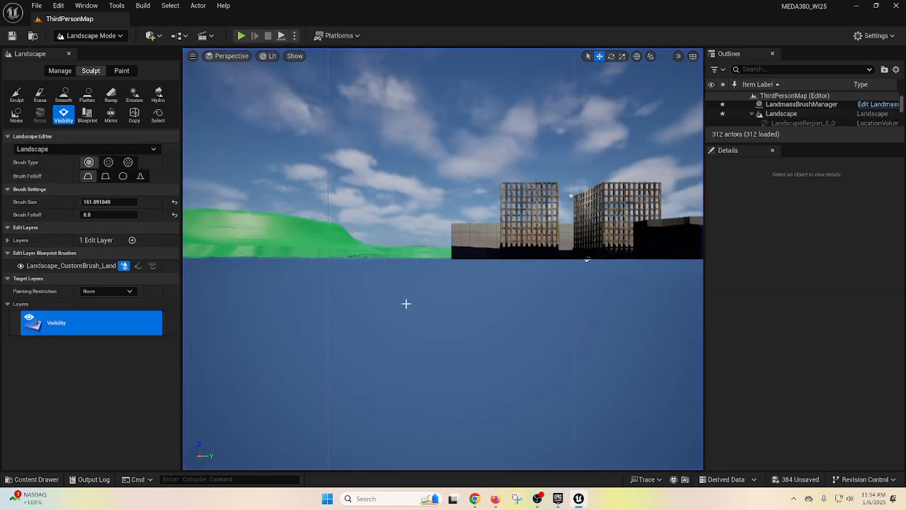
pyautogui.moveTo(631, 240); pyautogui.dragTo(649, 266, button='right')
pyautogui.press('s')
pyautogui.press('s')
pyautogui.press('e')
pyautogui.press('e')
pyautogui.press('q')
pyautogui.press('w')
pyautogui.press('w')
pyautogui.press('e')
# Find PlayerStart in the Outliner by searching 'player' and delete it.
pyautogui.press('a')
pyautogui.click(744, 69)
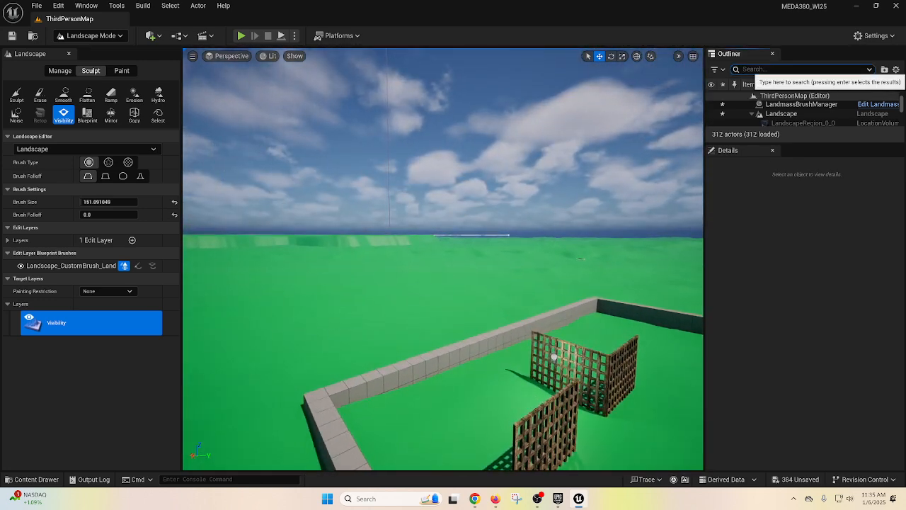
pyautogui.write('player')
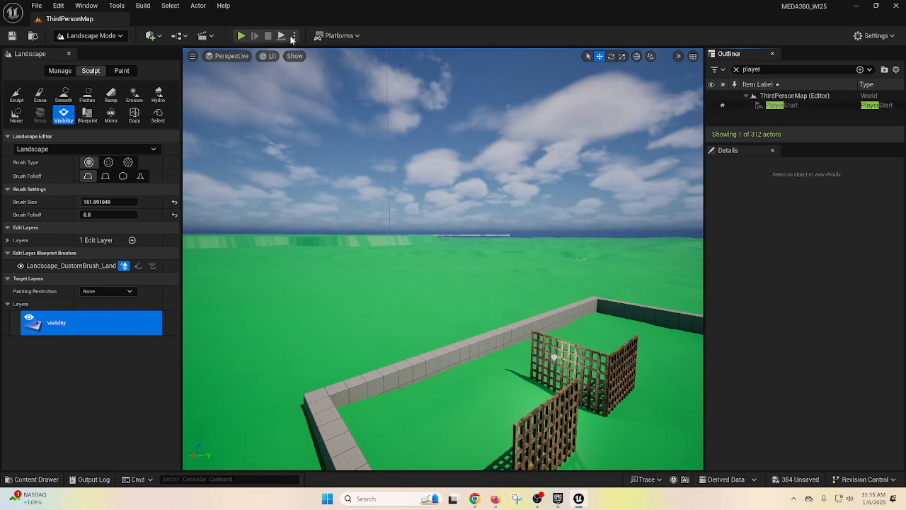
pyautogui.click(91, 35)
pyautogui.click(75, 54)
pyautogui.click(765, 105)
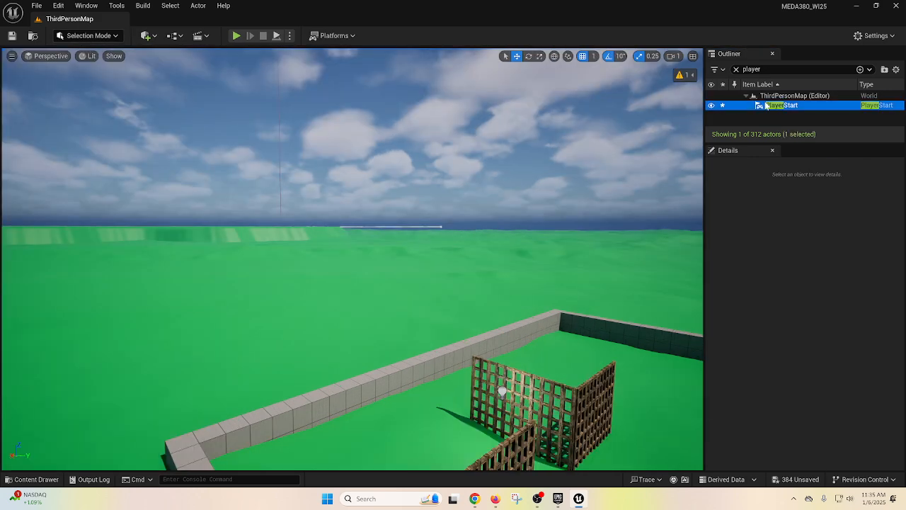
pyautogui.press('Delete')
# Fly to the hole and play-test from the camera, walking the character into it.
pyautogui.moveTo(375, 214); pyautogui.dragTo(352, 226, button='right')
pyautogui.press('w')
pyautogui.press('w')
pyautogui.scroll(1, 150, 242)
pyautogui.press('w')
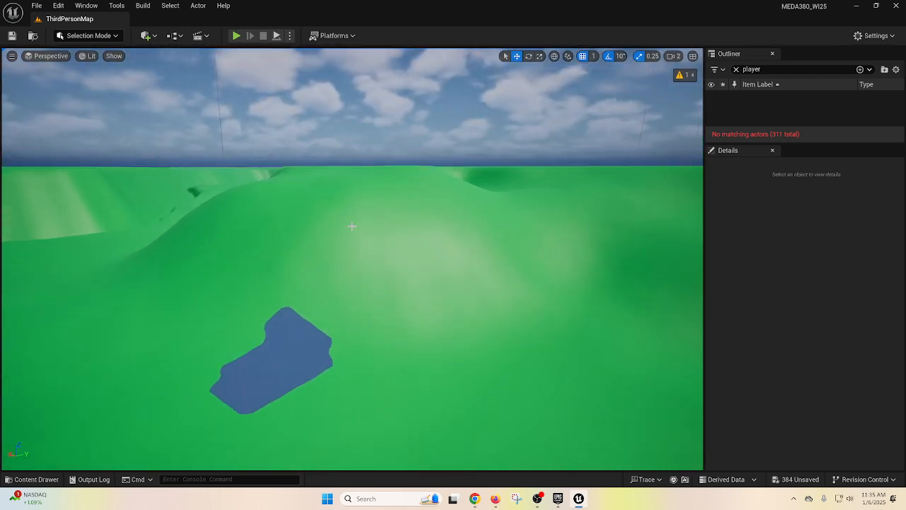
pyautogui.hotkey('alt', 'p')
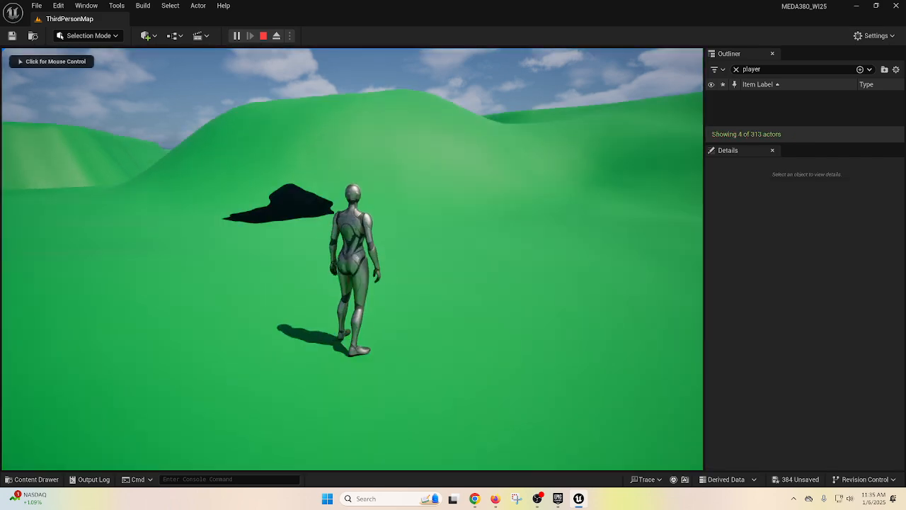
pyautogui.press('w')
pyautogui.press('w')
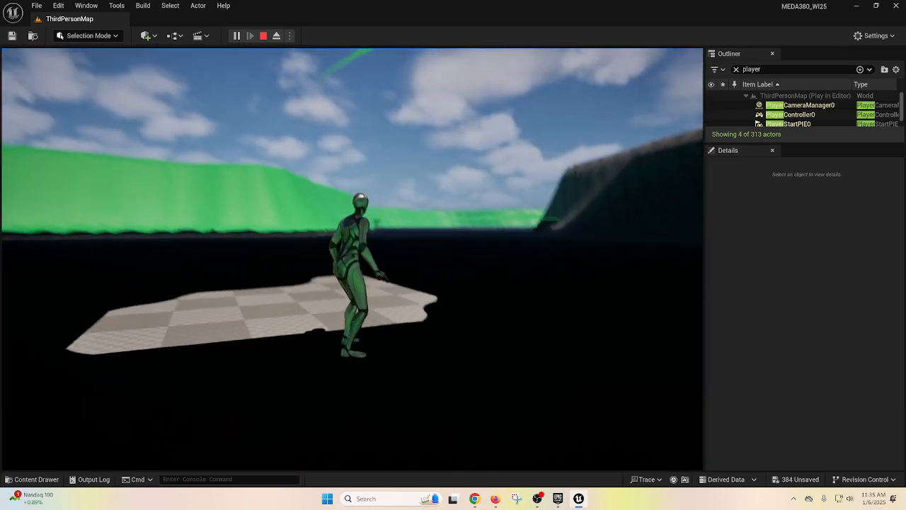
pyautogui.press('w')
pyautogui.press('a')
pyautogui.press('s')
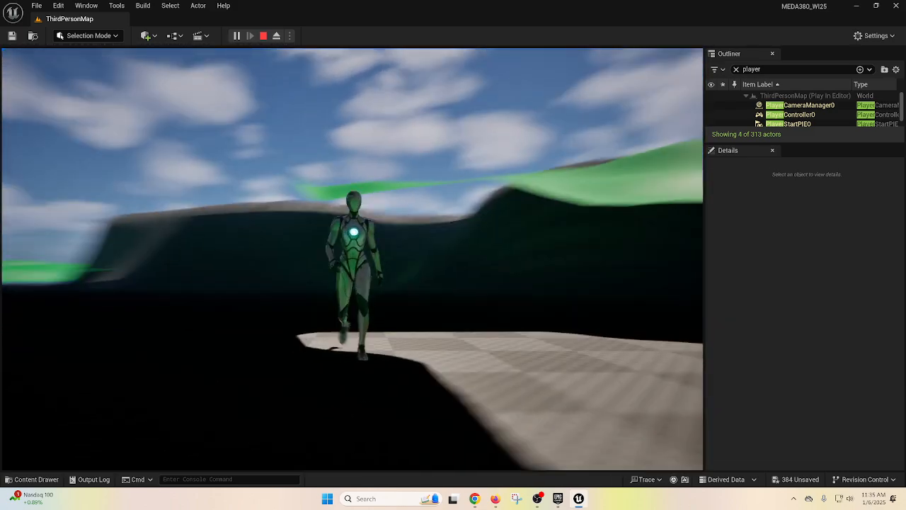
pyautogui.press('d')
pyautogui.hotkey('shift', 'F1')
pyautogui.press('Escape')
# Raise the view above the landscape and bring the web browser to the front.
pyautogui.moveTo(320, 209); pyautogui.dragTo(308, 277, button='right')
pyautogui.press('s')
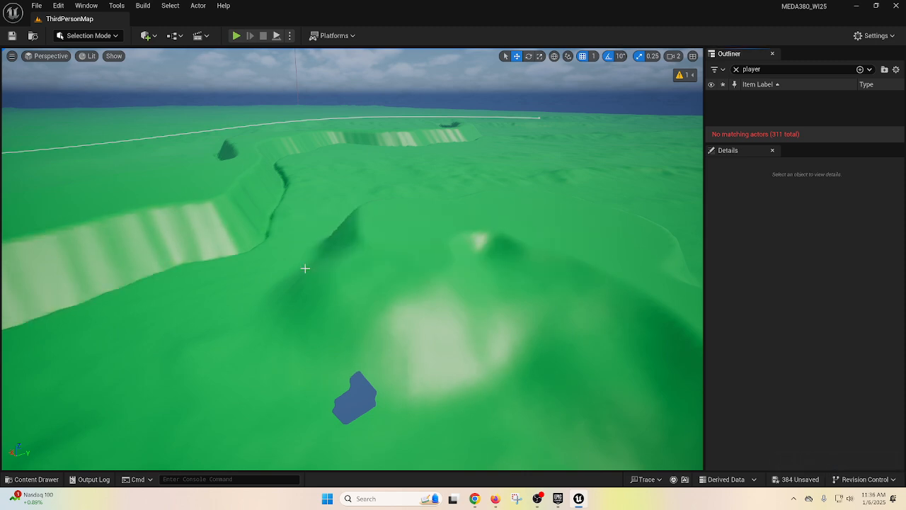
pyautogui.click(480, 501)
# Open Google Drive in a new browser tab.
pyautogui.click(471, 12)
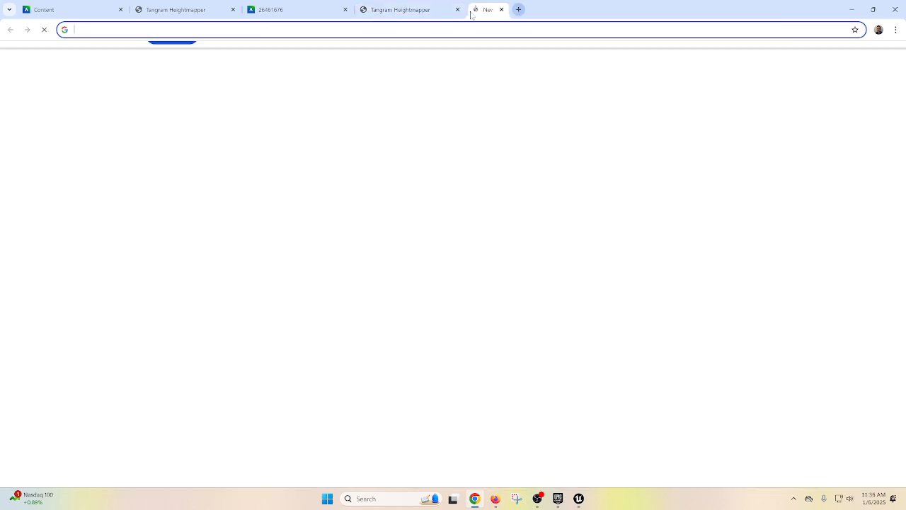
pyautogui.write('drive')
pyautogui.press('Return')
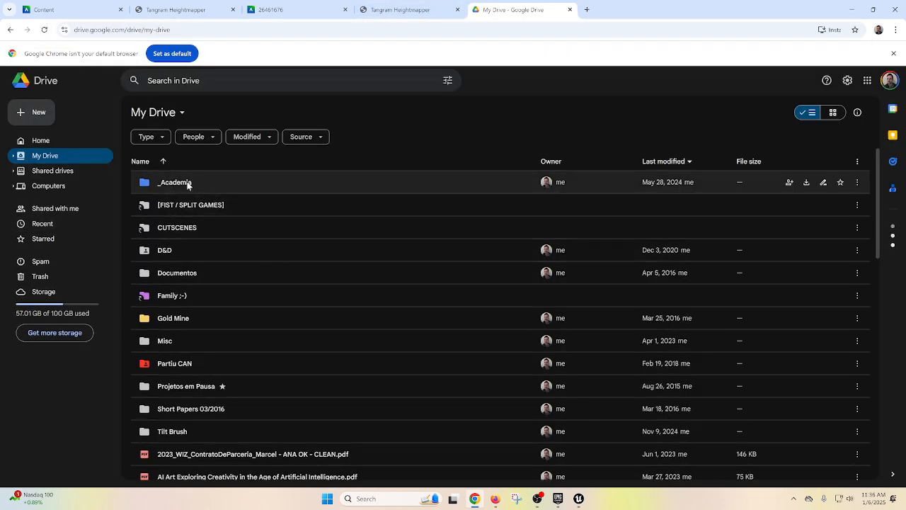
# Go through _Academia, _UFV and MEDA 380 - Game engines II to open 'Assignment 1: Building a Cave'.
pyautogui.doubleClick(187, 182)
pyautogui.doubleClick(207, 182)
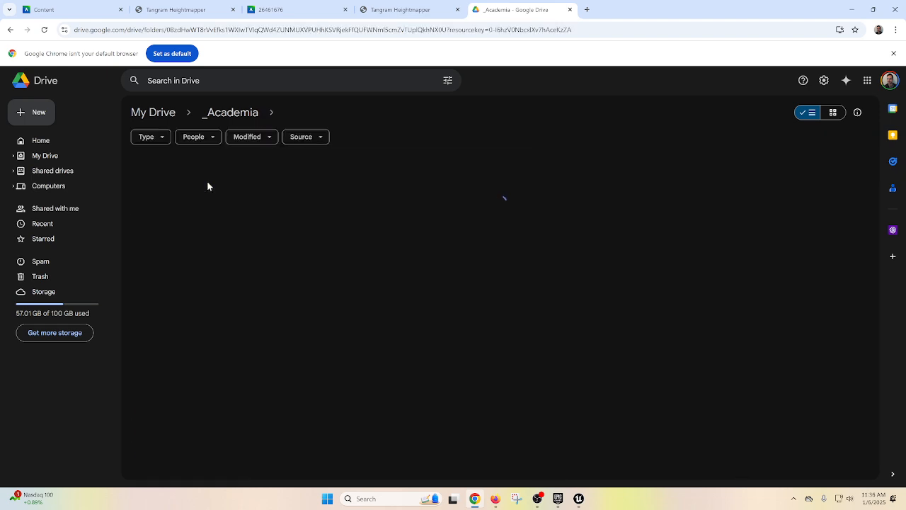
pyautogui.doubleClick(192, 183)
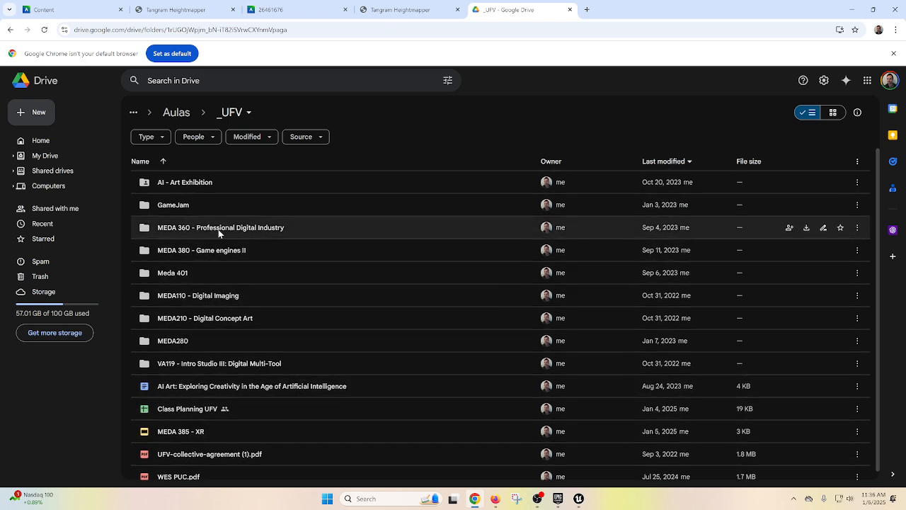
pyautogui.doubleClick(212, 250)
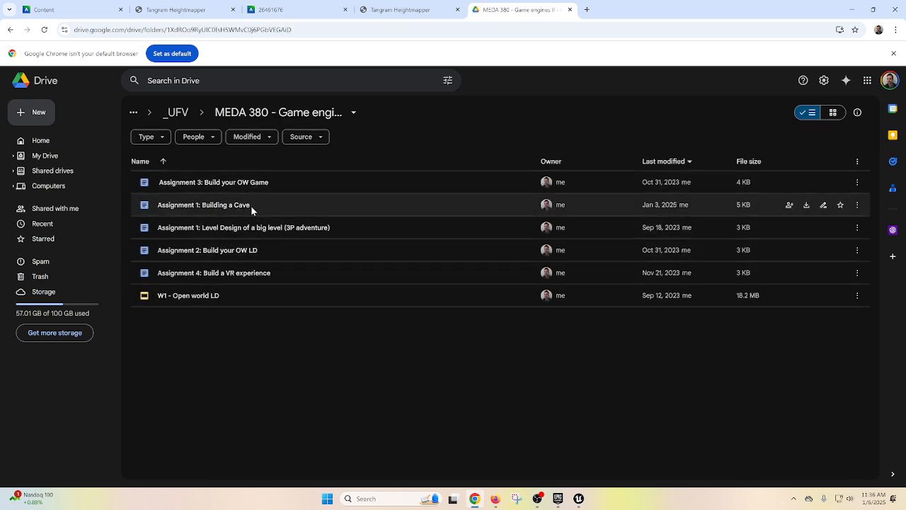
pyautogui.doubleClick(252, 206)
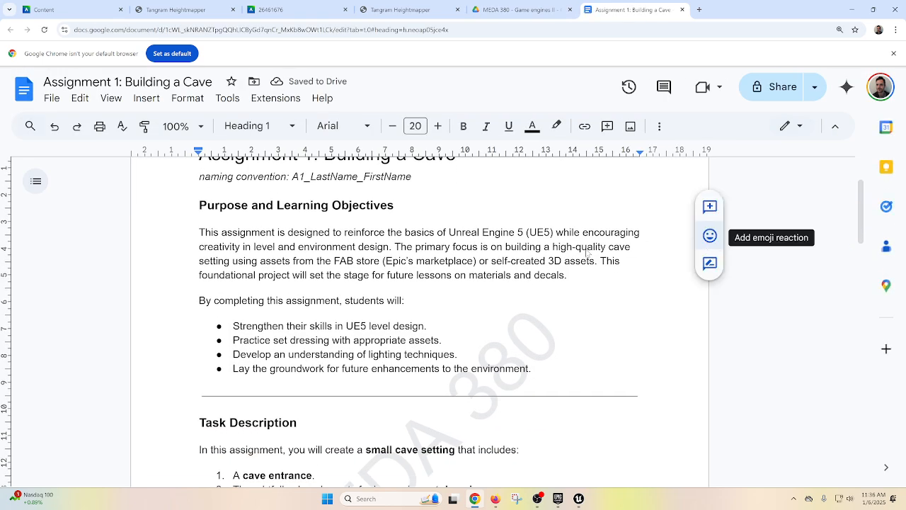
# Dismiss the default-browser notice and select the A1_LastName_FirstName naming convention.
pyautogui.scroll(1, 39, 287)
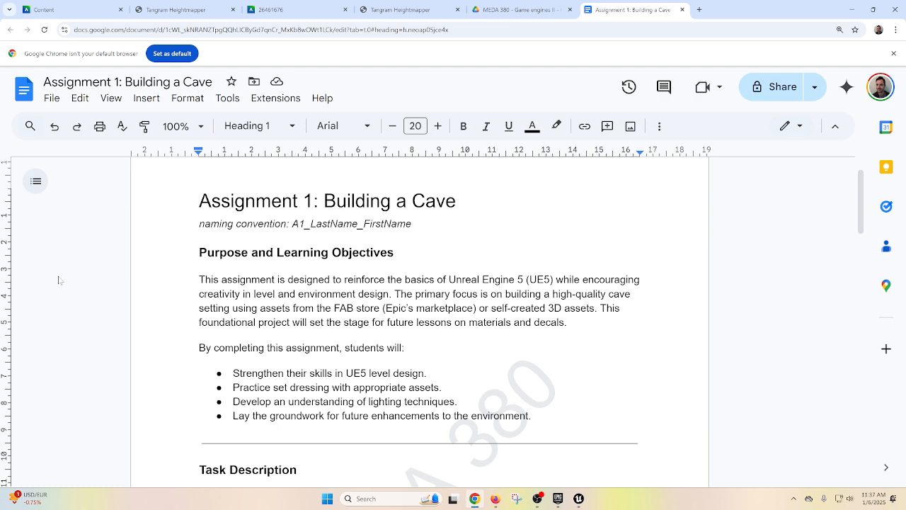
pyautogui.click(894, 54)
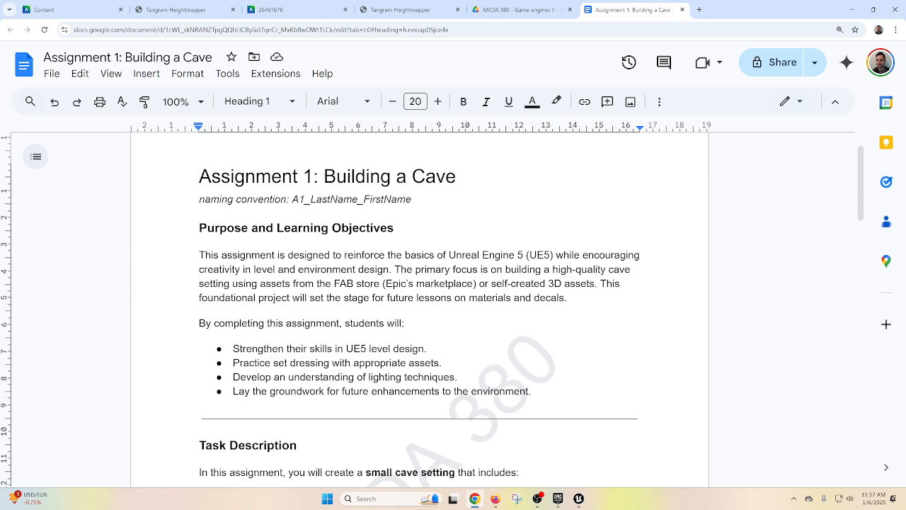
pyautogui.moveTo(199, 199); pyautogui.dragTo(289, 199)
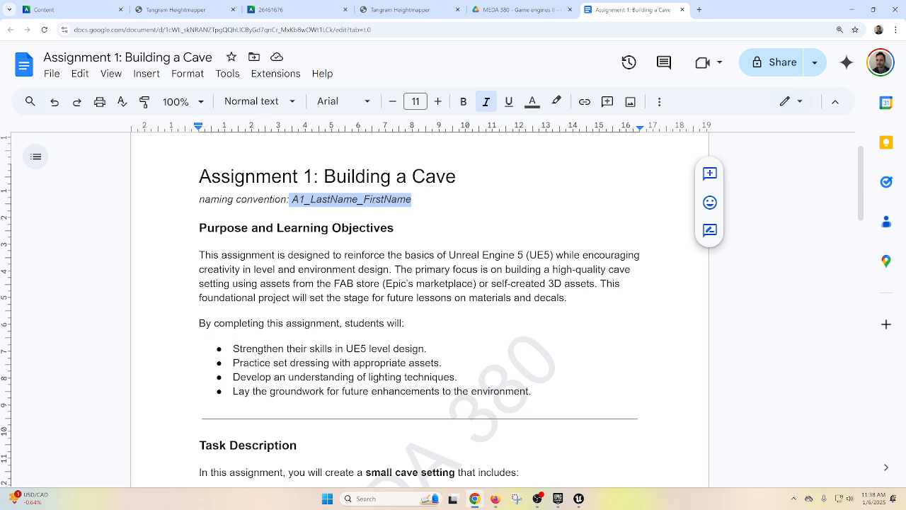
pyautogui.scroll(-1, 419, 309)
pyautogui.click(199, 208)
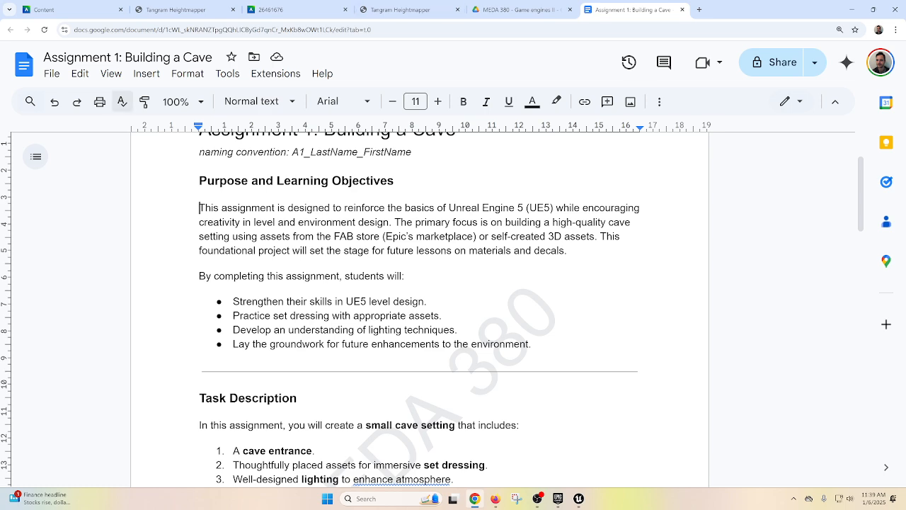
pyautogui.scroll(-2, 419, 310)
# Reword task item 3 to 'enhance the atmosphere' by accepting the grammar suggestion.
pyautogui.scroll(-5, 419, 309)
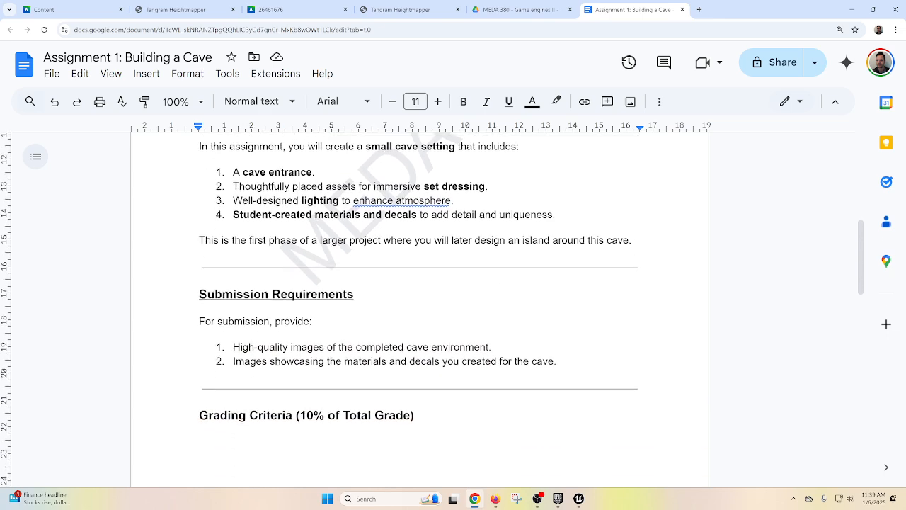
pyautogui.scroll(1, 419, 309)
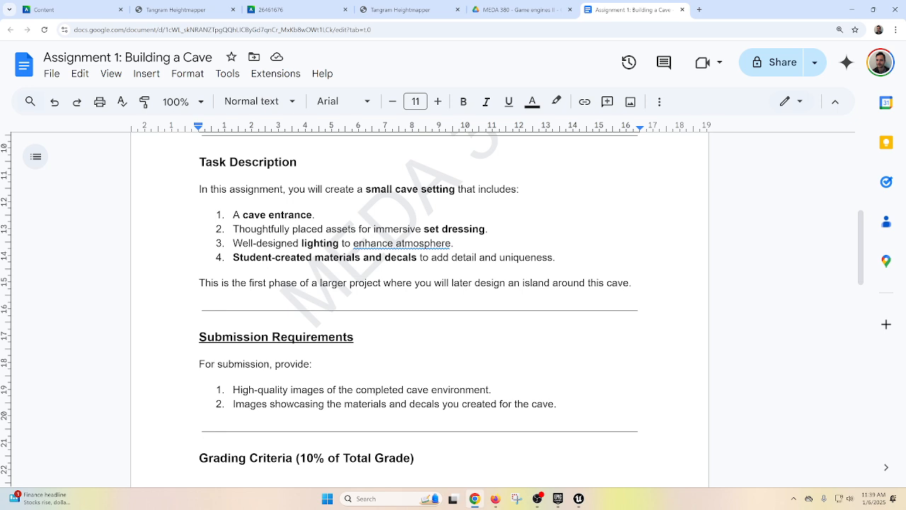
pyautogui.moveTo(233, 215); pyautogui.dragTo(320, 215)
pyautogui.moveTo(233, 229); pyautogui.dragTo(393, 228)
pyautogui.hotkey('ctrl', 'shift', 'Right')
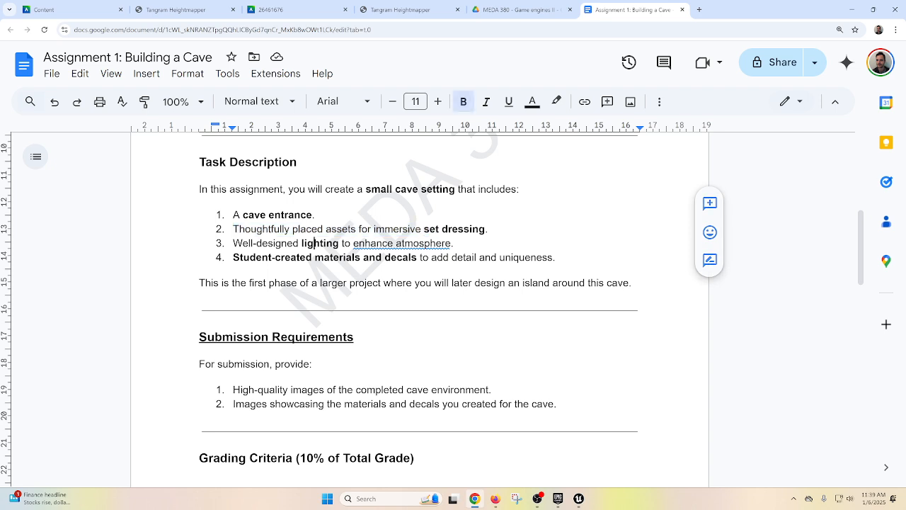
pyautogui.doubleClick(315, 243)
pyautogui.click(377, 243)
pyautogui.click(419, 225)
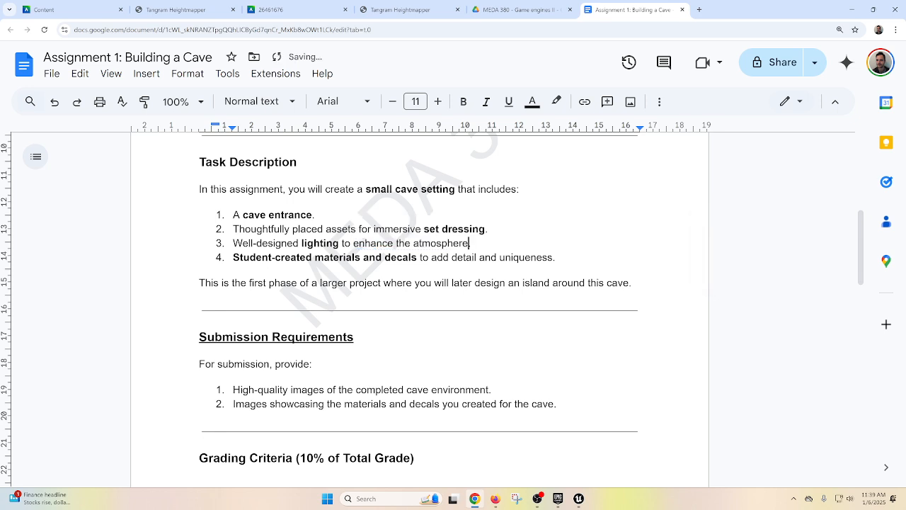
# Place the cursor at the end of task item 4, Student-created materials and decals.
pyautogui.click(244, 257)
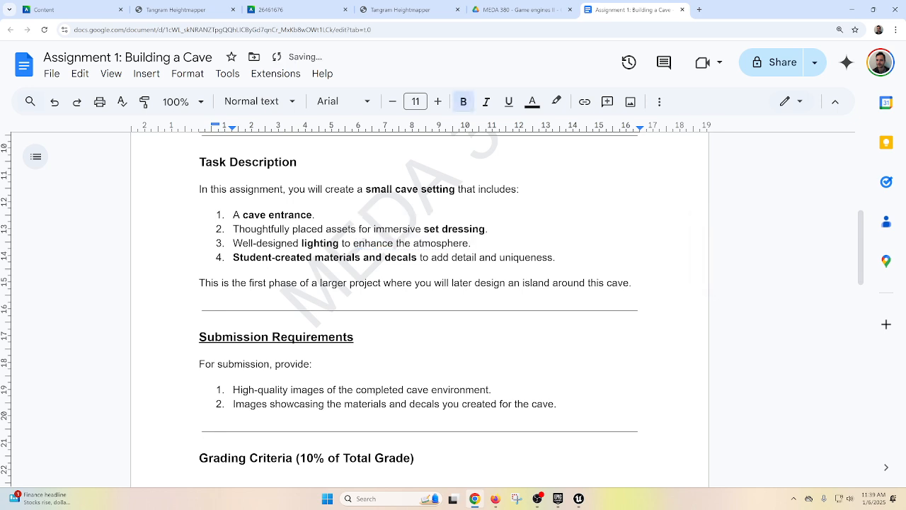
pyautogui.click(234, 257)
pyautogui.click(556, 257)
# Append '(week 2 content)' to the materials and decals item and scroll to Grading Criteria.
pyautogui.write('(')
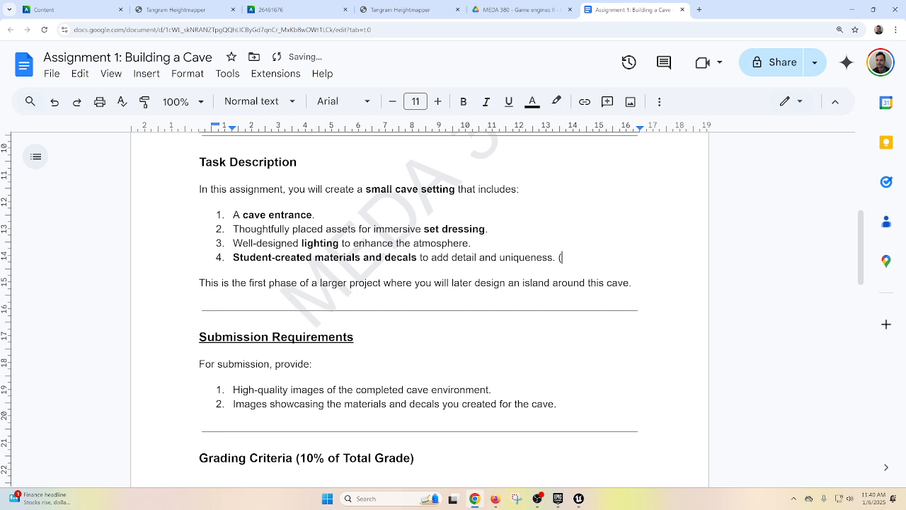
pyautogui.write('week 2 content)')
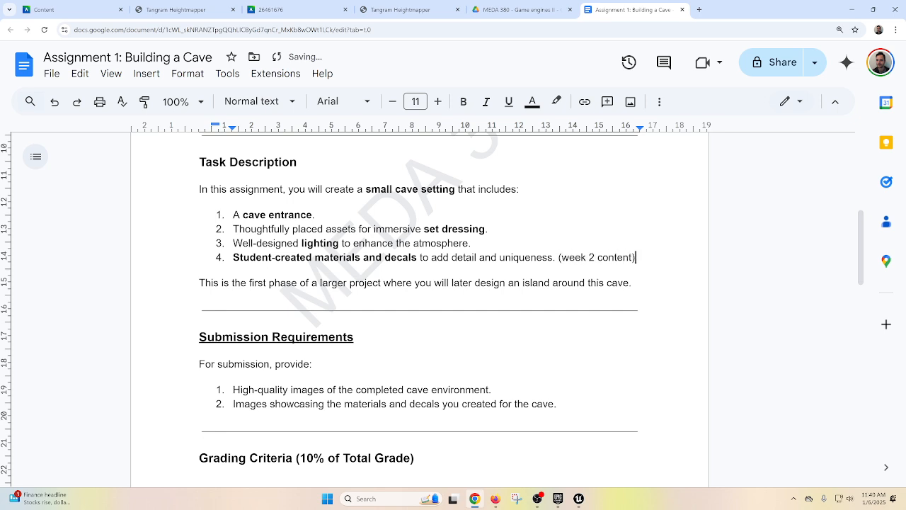
pyautogui.scroll(-1, 245, 283)
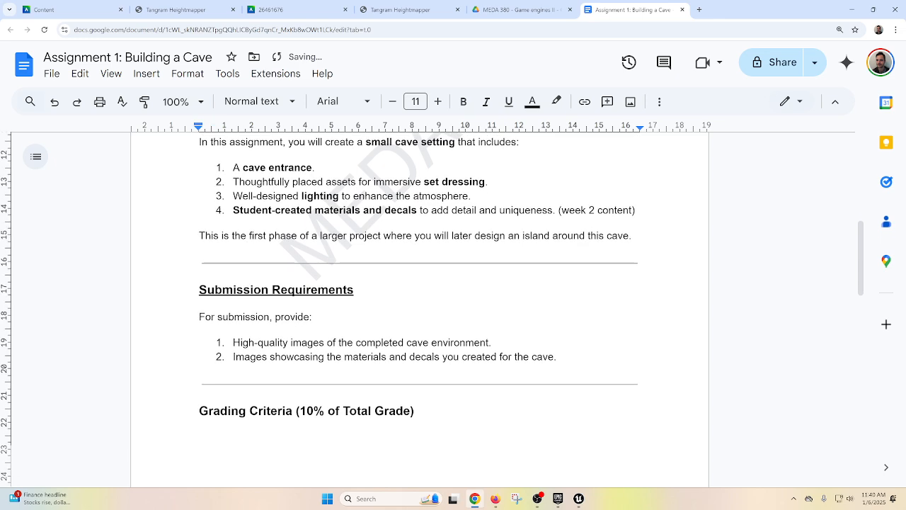
pyautogui.scroll(-1, 245, 234)
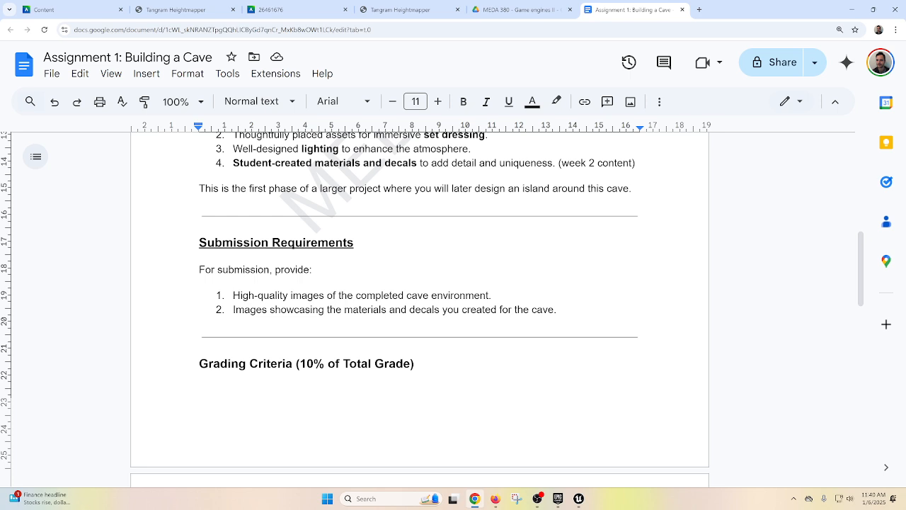
pyautogui.scroll(-2, 316, 133)
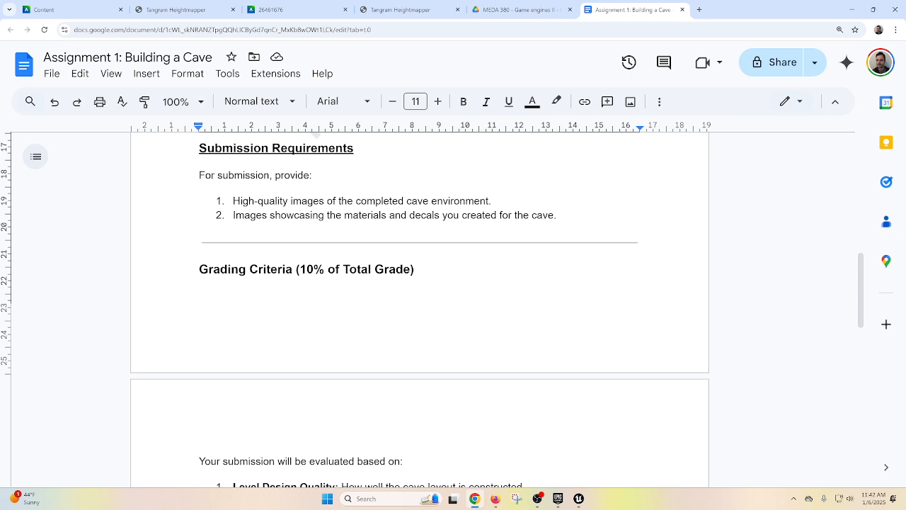
pyautogui.scroll(-2, 420, 310)
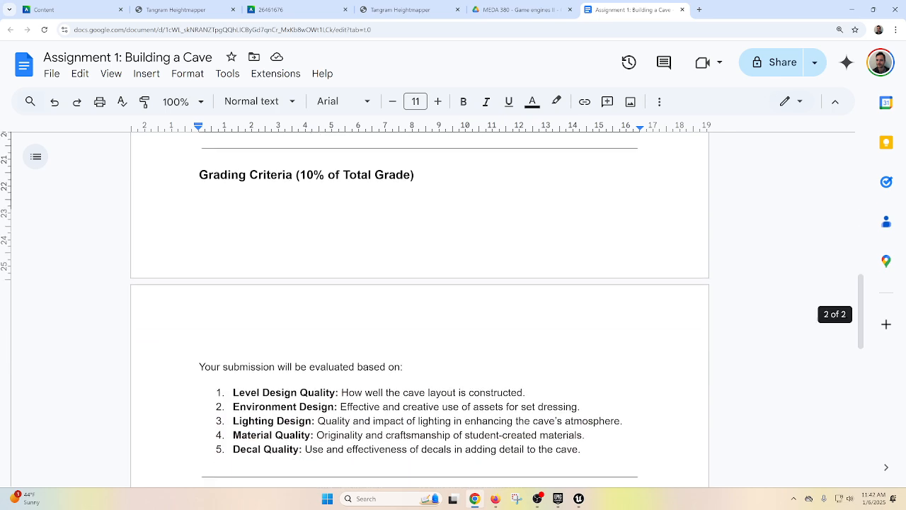
pyautogui.scroll(-3, 420, 309)
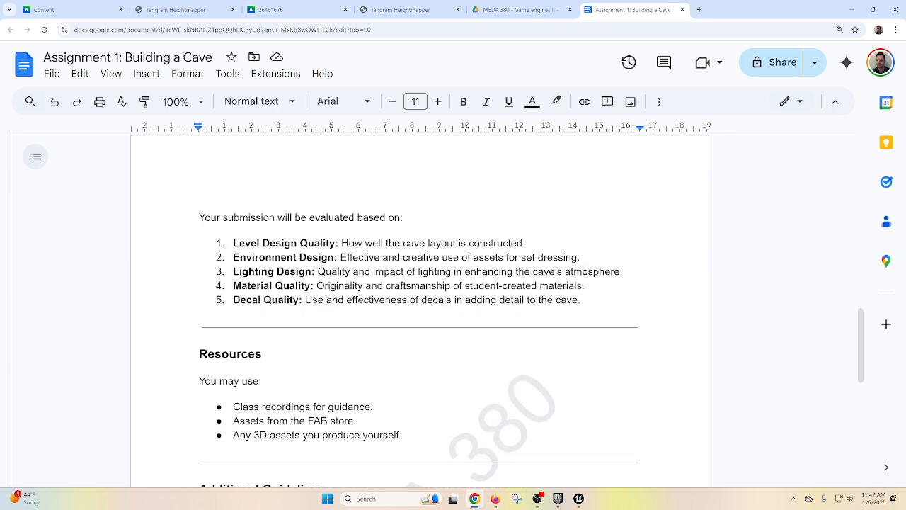
pyautogui.scroll(1, 420, 309)
pyautogui.click(199, 225)
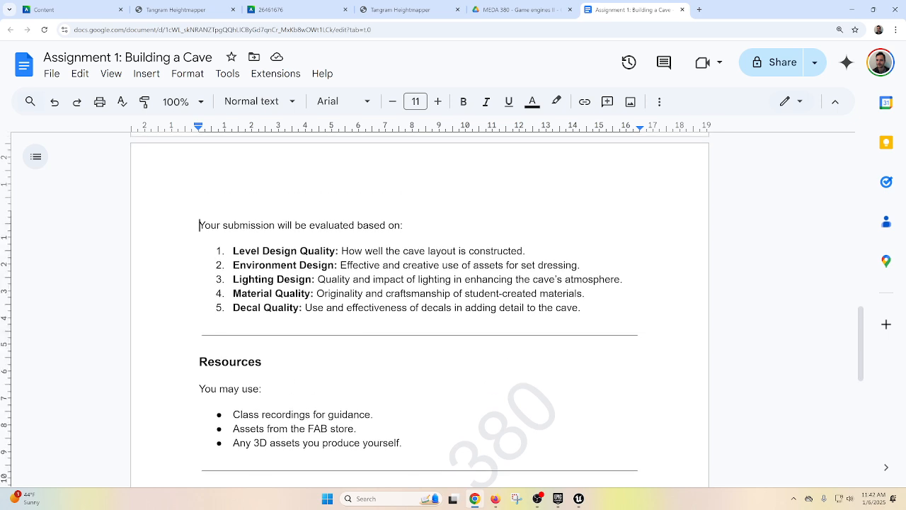
pyautogui.click(233, 251)
pyautogui.scroll(-1, 420, 309)
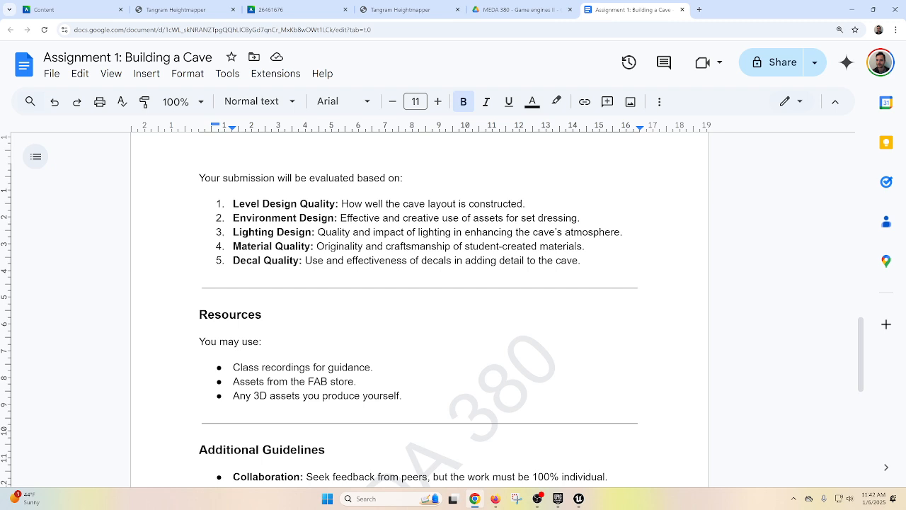
pyautogui.click(291, 204)
pyautogui.scroll(-1, 432, 310)
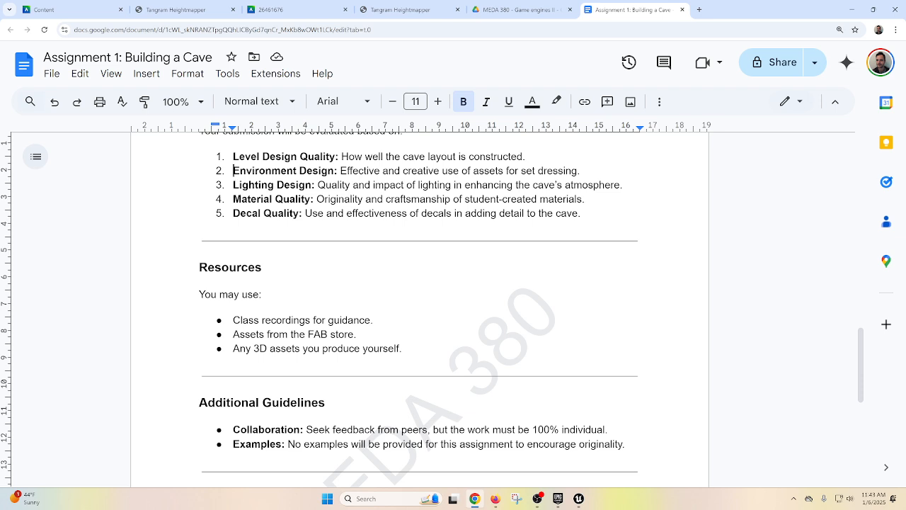
pyautogui.click(234, 185)
pyautogui.click(233, 199)
pyautogui.scroll(-1, 432, 310)
pyautogui.scroll(1, 431, 309)
pyautogui.scroll(-2, 432, 304)
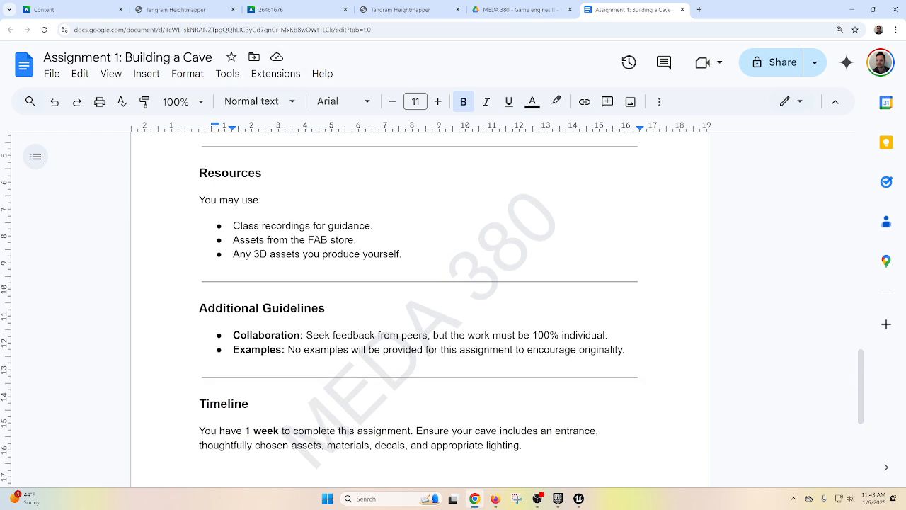
pyautogui.click(234, 226)
pyautogui.click(234, 240)
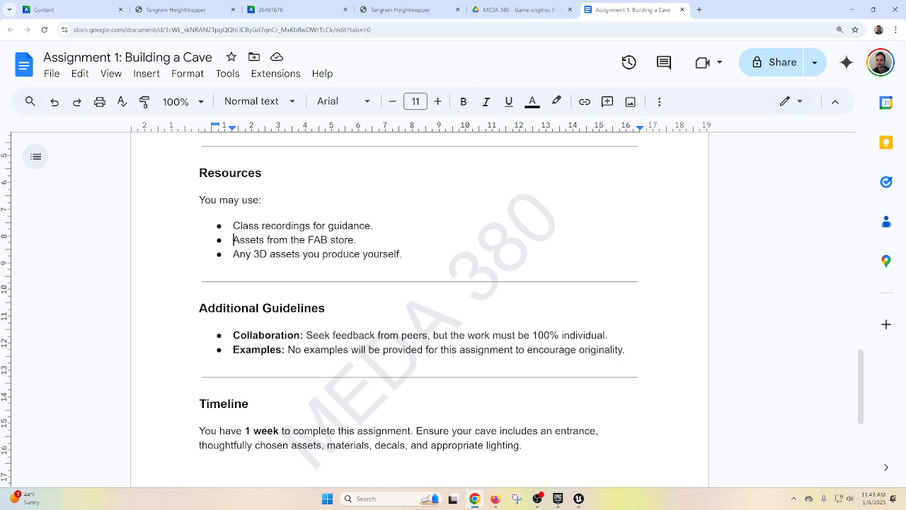
pyautogui.click(233, 254)
pyautogui.scroll(-2, 420, 310)
pyautogui.click(233, 241)
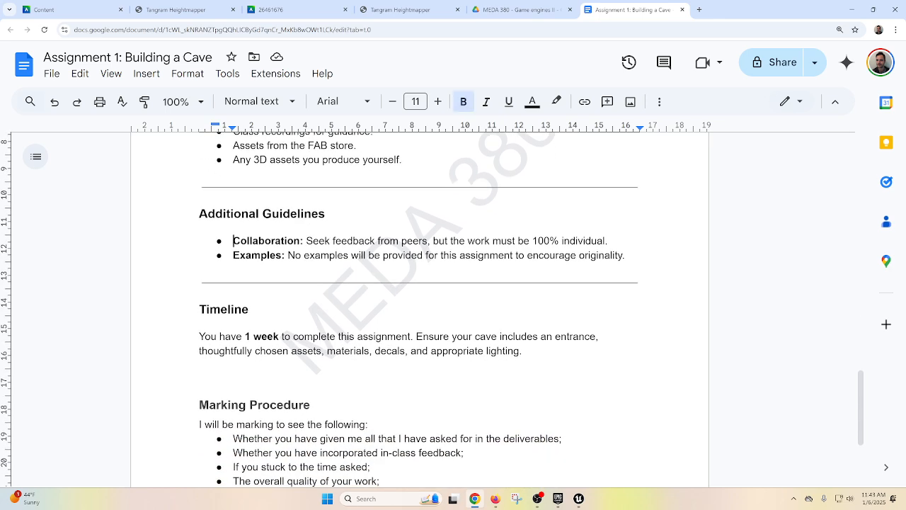
pyautogui.click(234, 255)
pyautogui.scroll(-1, 419, 309)
pyautogui.click(200, 289)
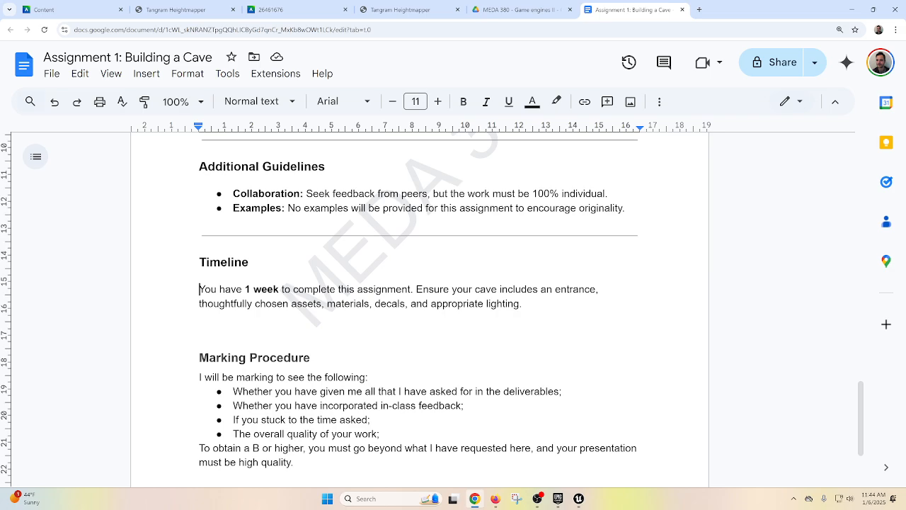
pyautogui.scroll(-2, 419, 309)
pyautogui.scroll(4, 419, 310)
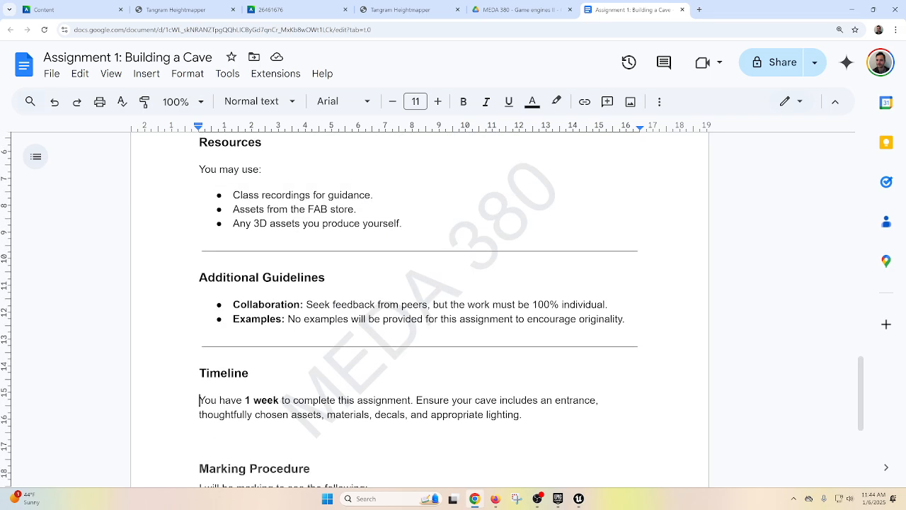
pyautogui.scroll(2, 419, 309)
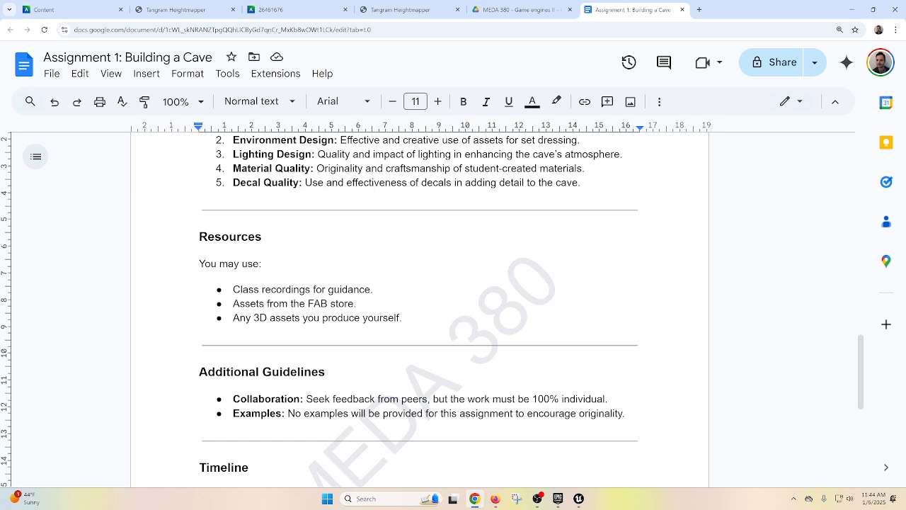